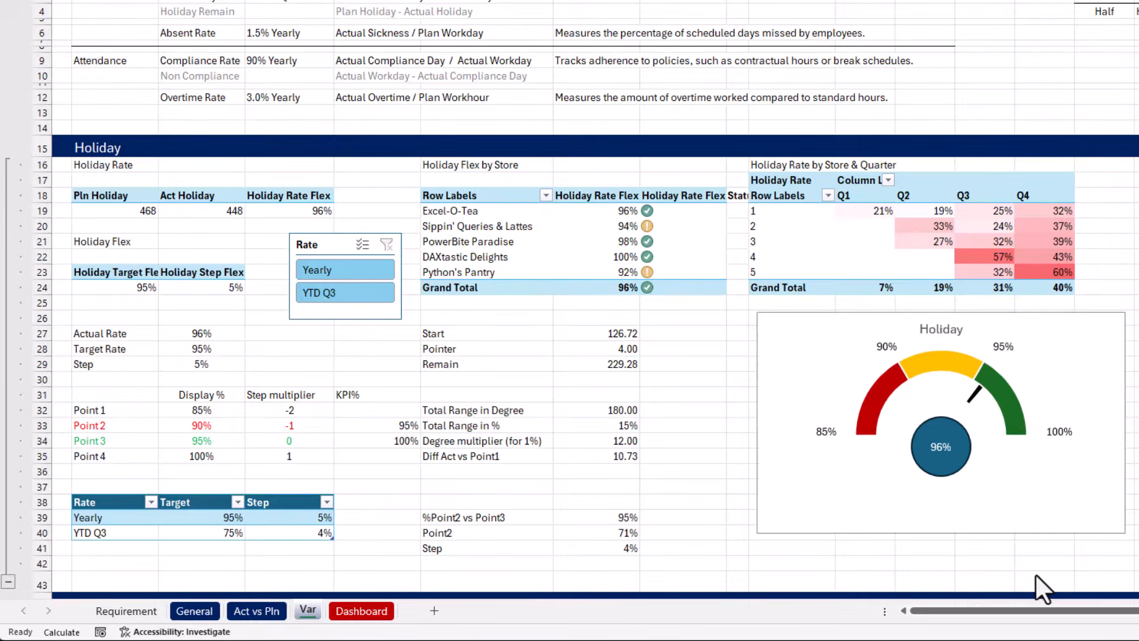
Examine the Holiday Employee Info pivot table's employee ID, store ID, holiday rate and holiday remain columns
click(1038, 612)
scroll(593, 356, right, 10)
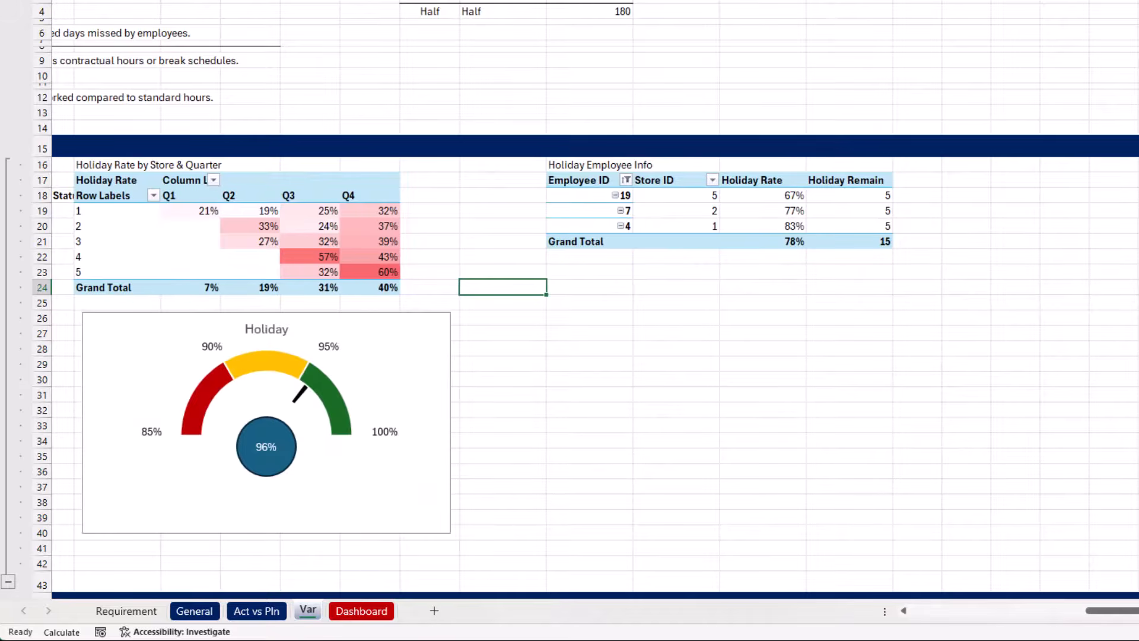
click(765, 238)
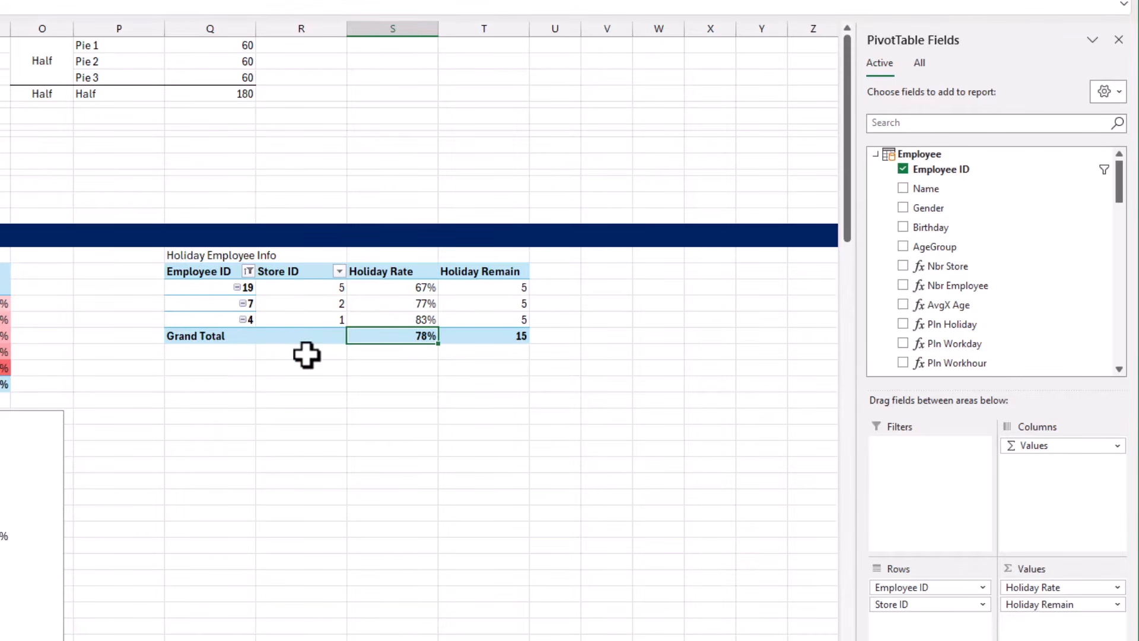
drag(229, 289, 237, 320)
drag(294, 287, 297, 319)
drag(400, 289, 448, 318)
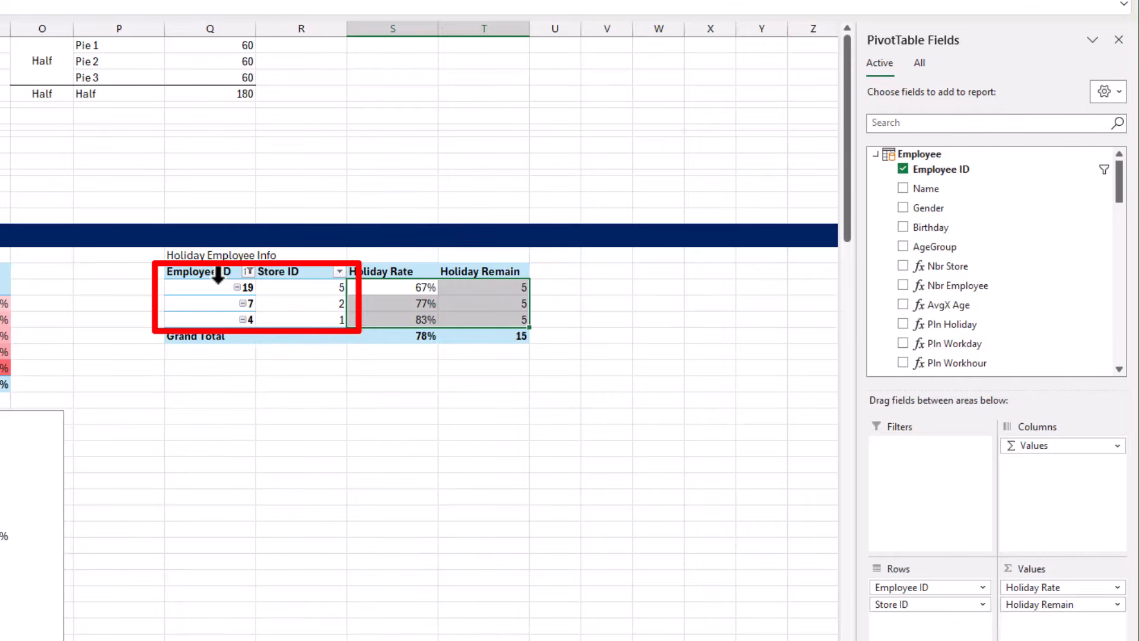
drag(217, 285, 320, 318)
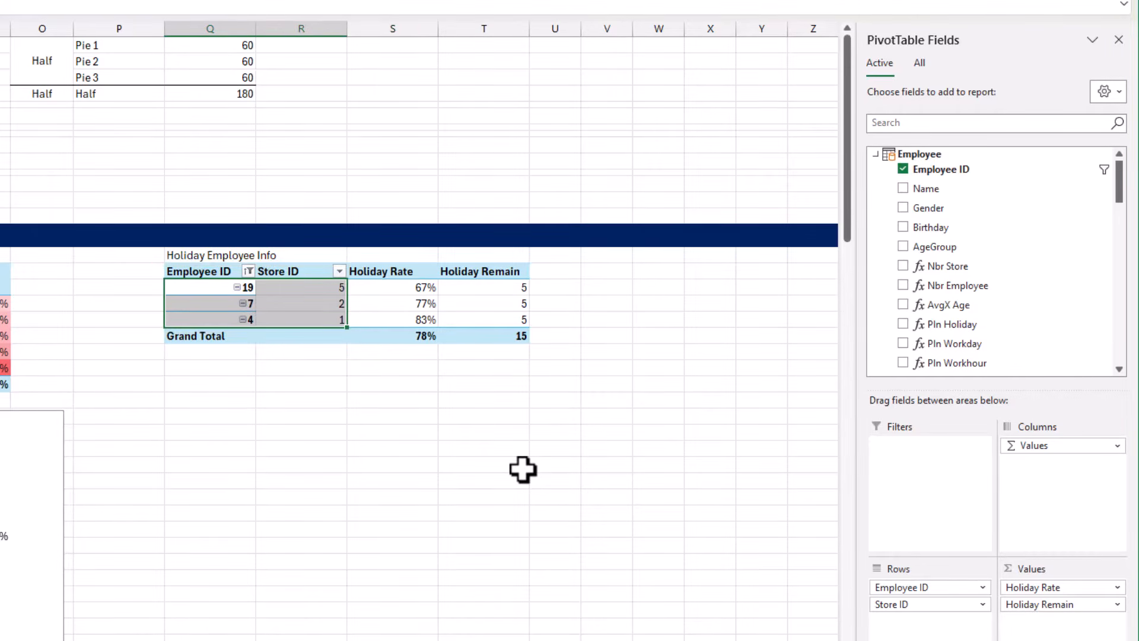
Paste the labels Employee Name, Store Name, Variance Rate and Variance Unit into Q26:Q29 below the Holiday Employee Info pivot table
click(230, 417)
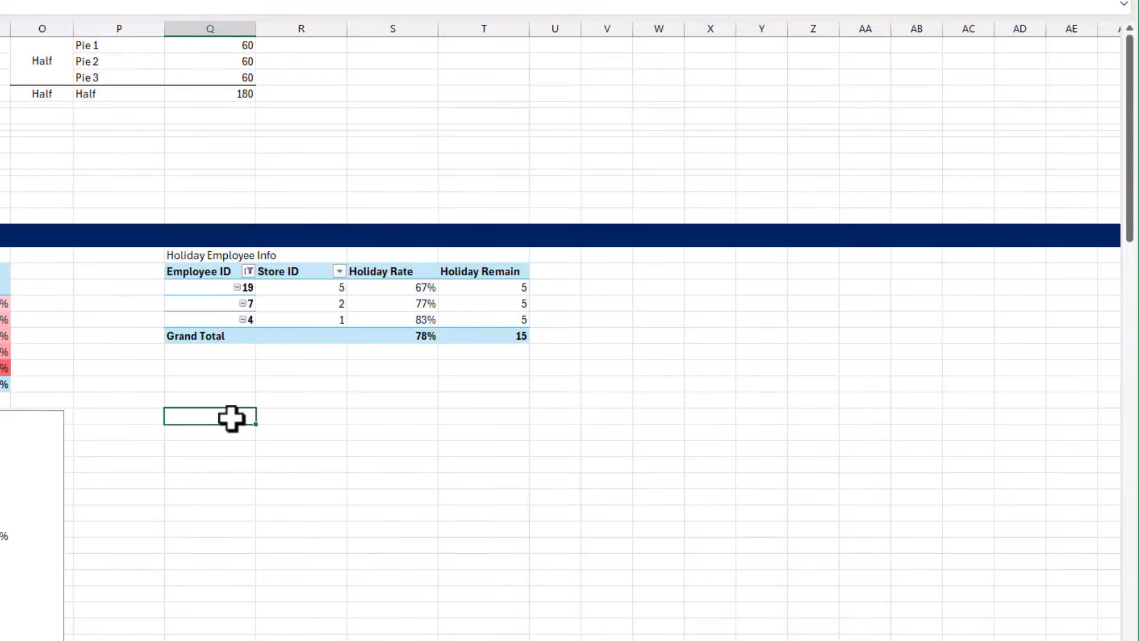
text(Employee Name Store Name Variance Rate Variance Unit)
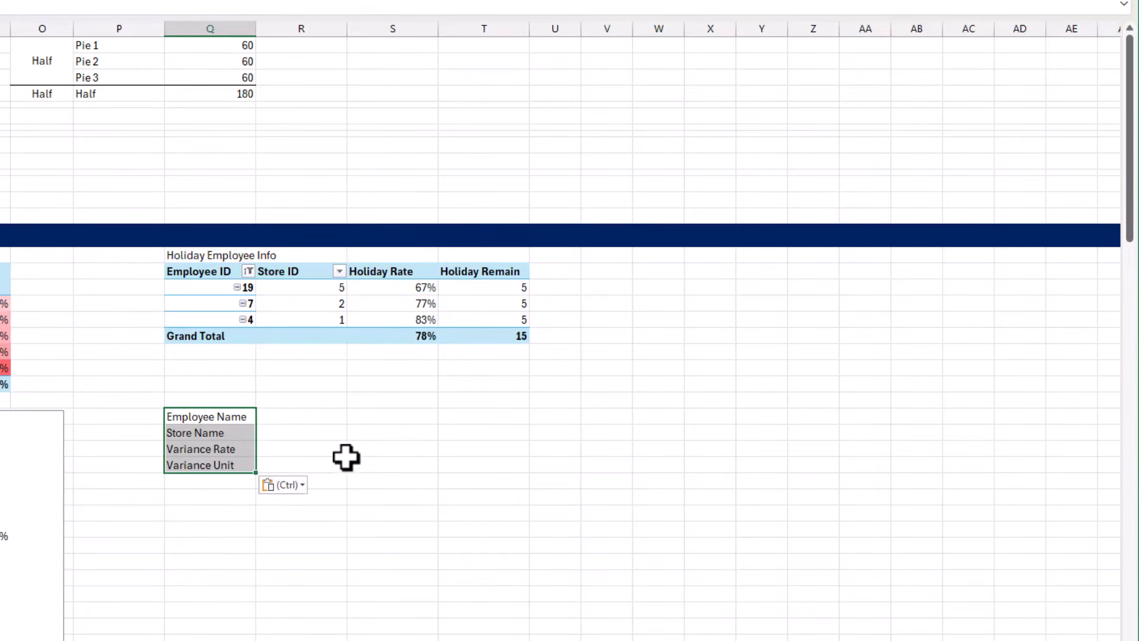
key(Escape)
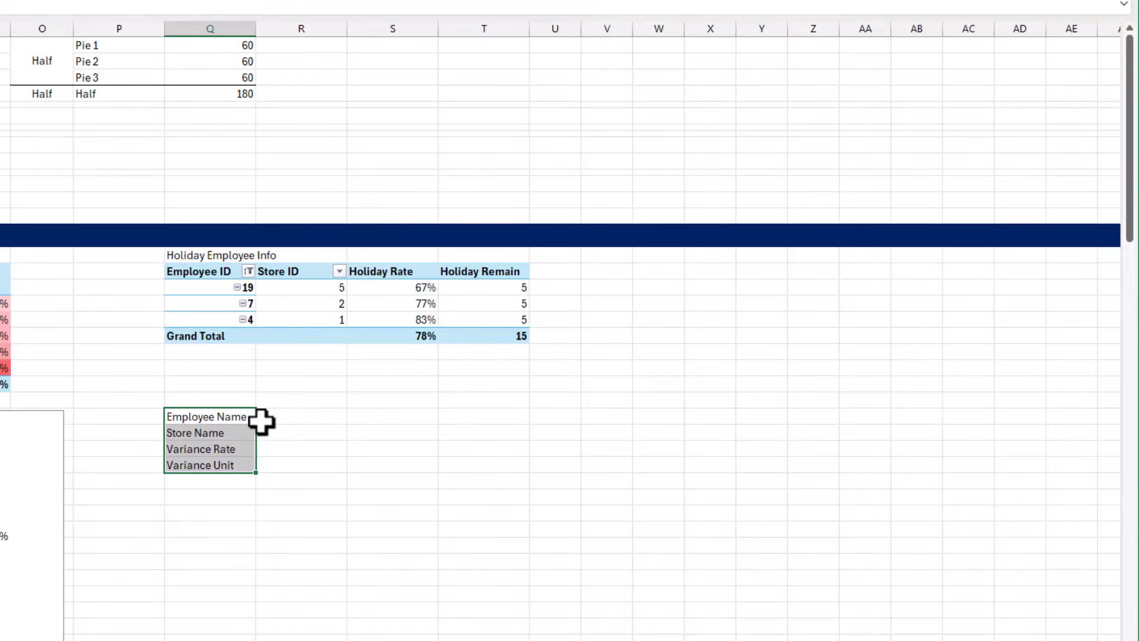
drag(248, 418, 245, 429)
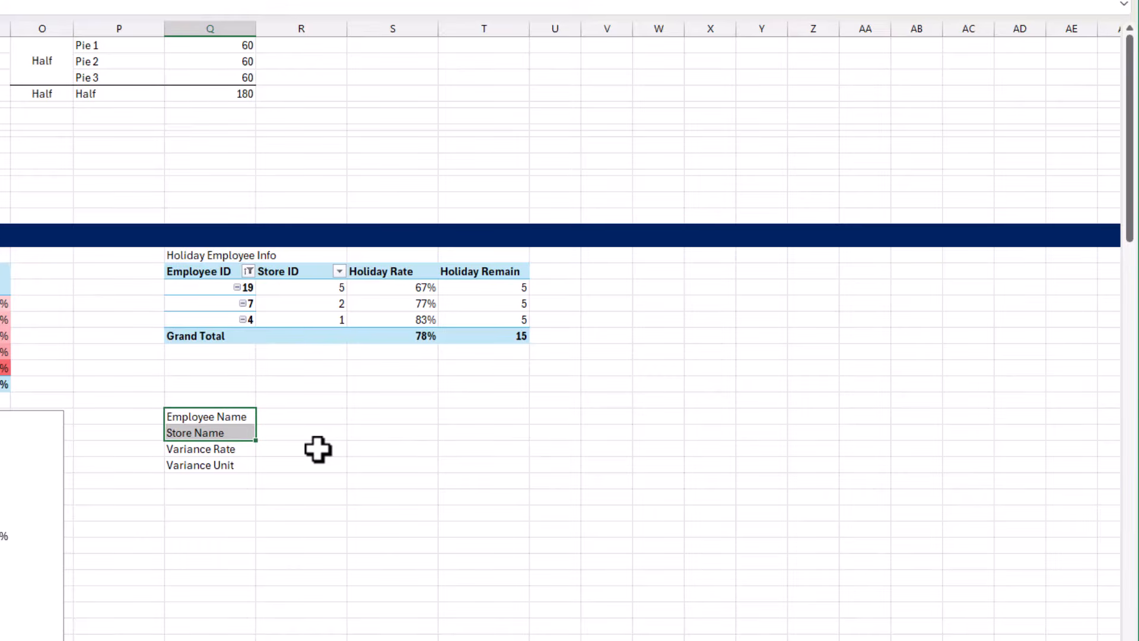
drag(254, 451, 250, 467)
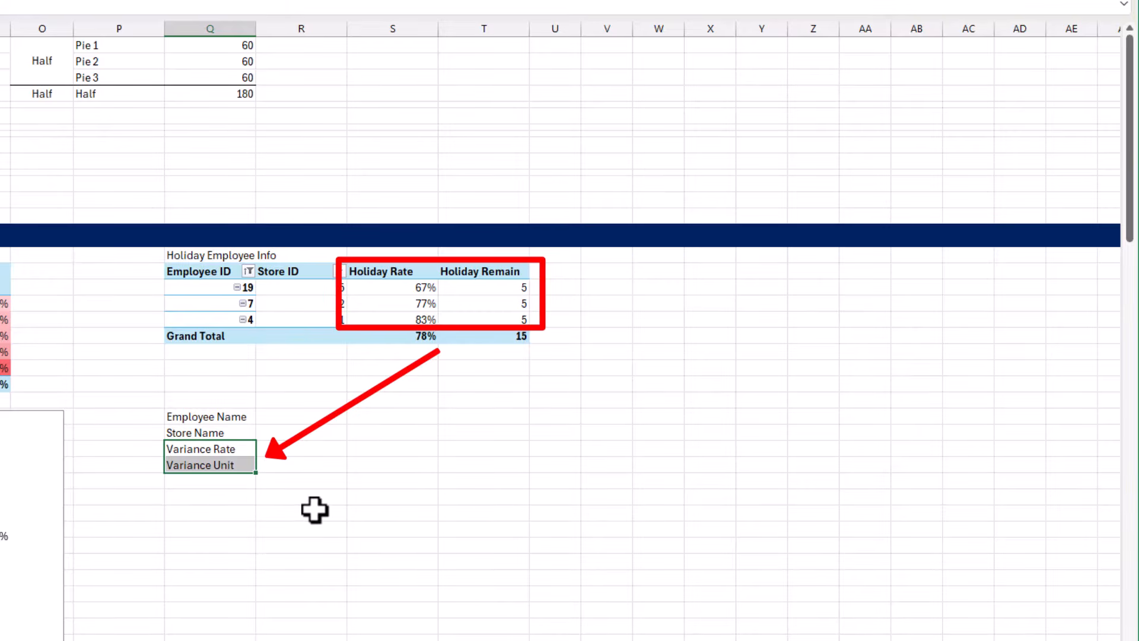
drag(229, 420, 228, 466)
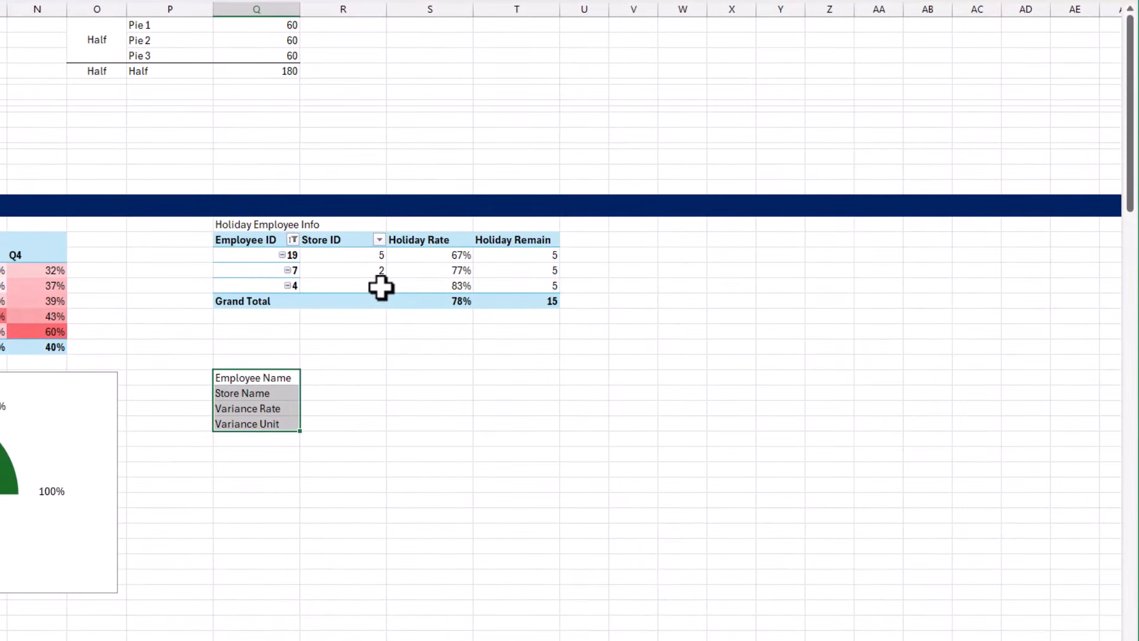
Add the Employee table's Name field and the Store table's Store Name field to the Holiday Employee Info pivot table
click(381, 287)
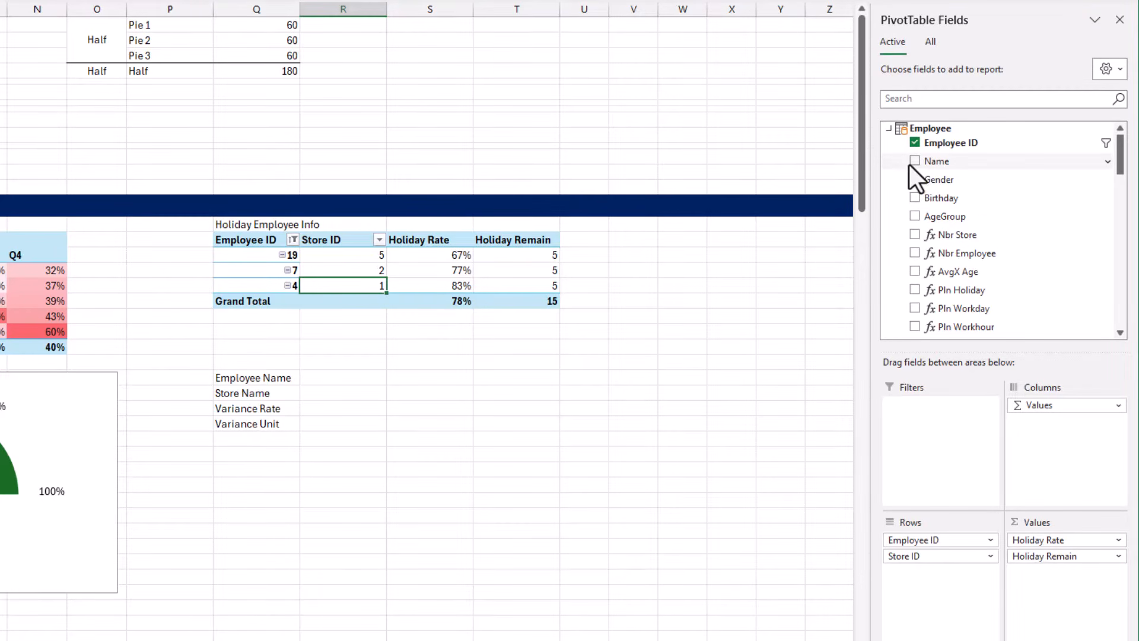
click(967, 101)
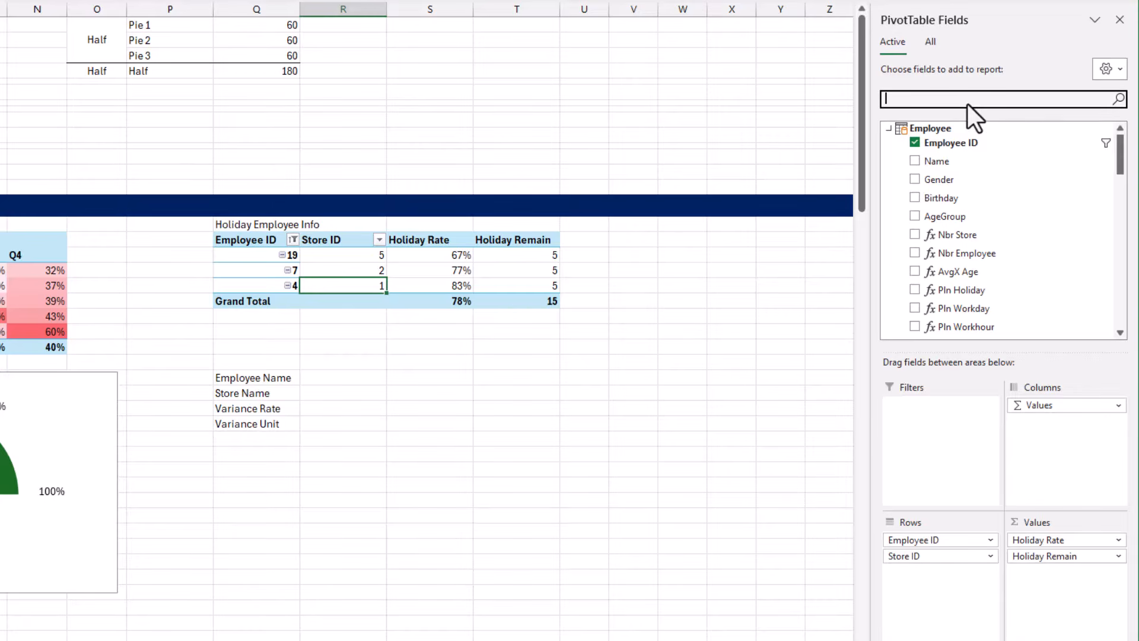
text(name)
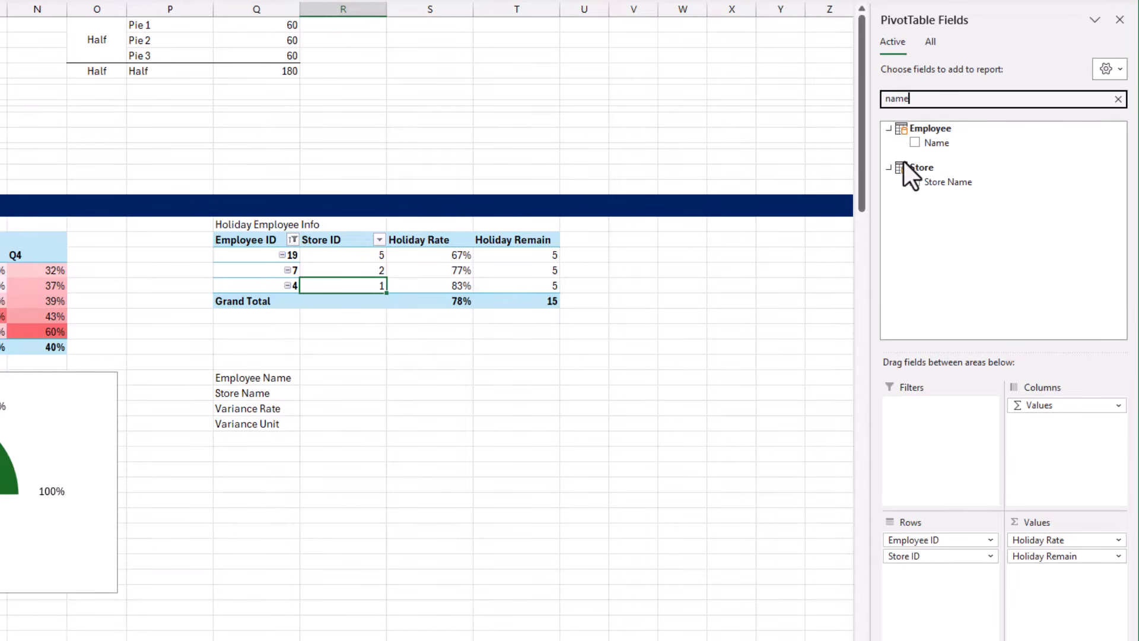
click(913, 145)
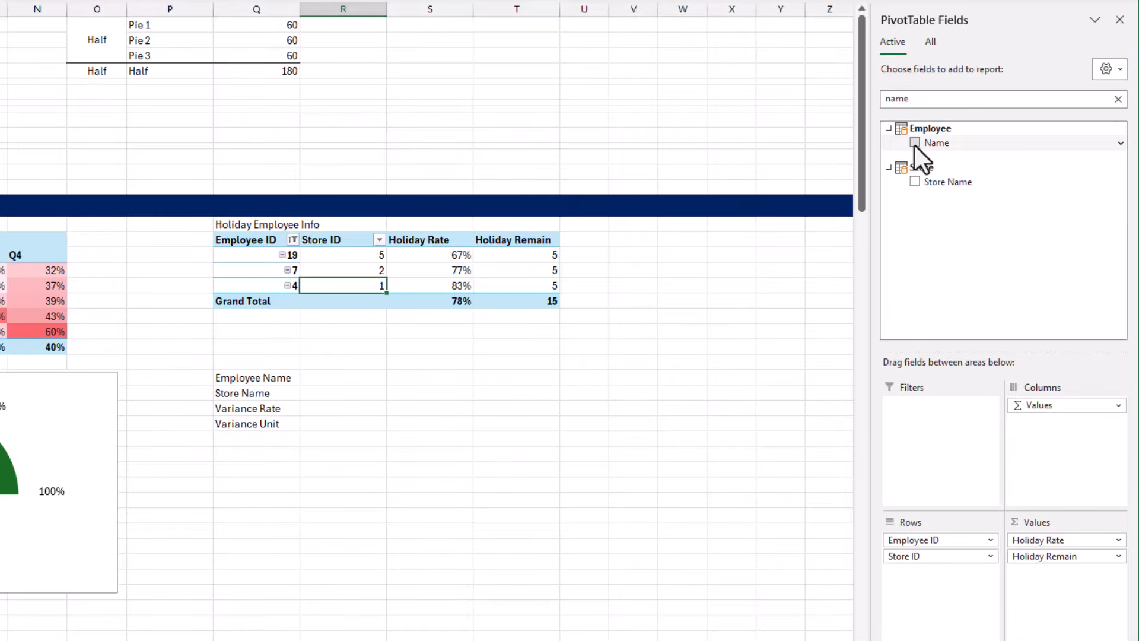
click(915, 183)
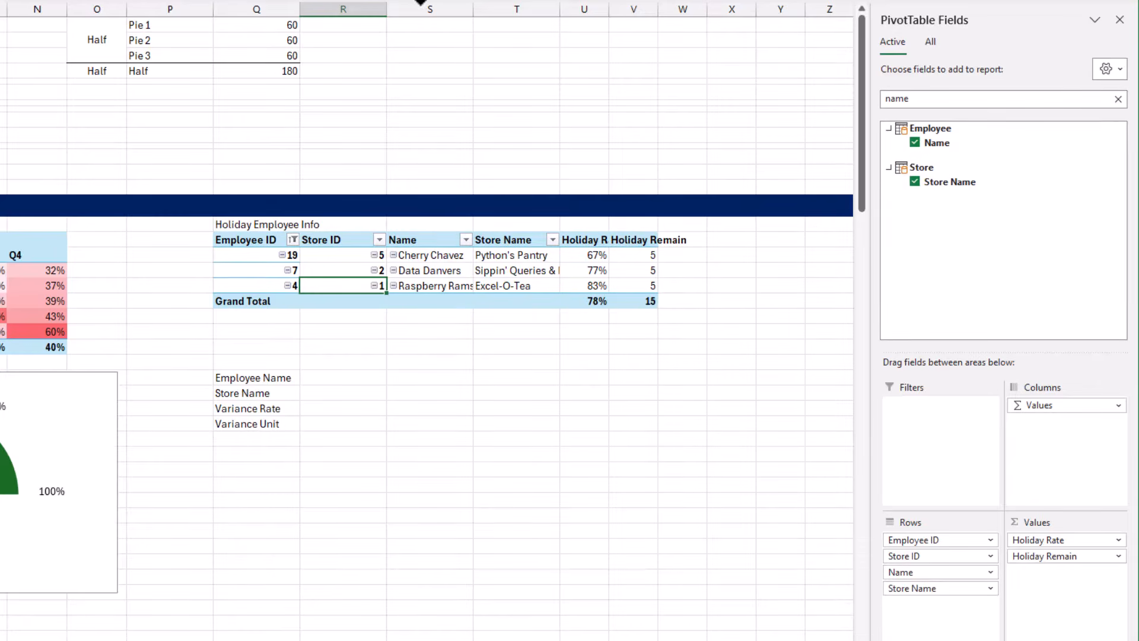
Widen columns R to T so the employee and store names fit in the pivot table
drag(424, 7, 620, 38)
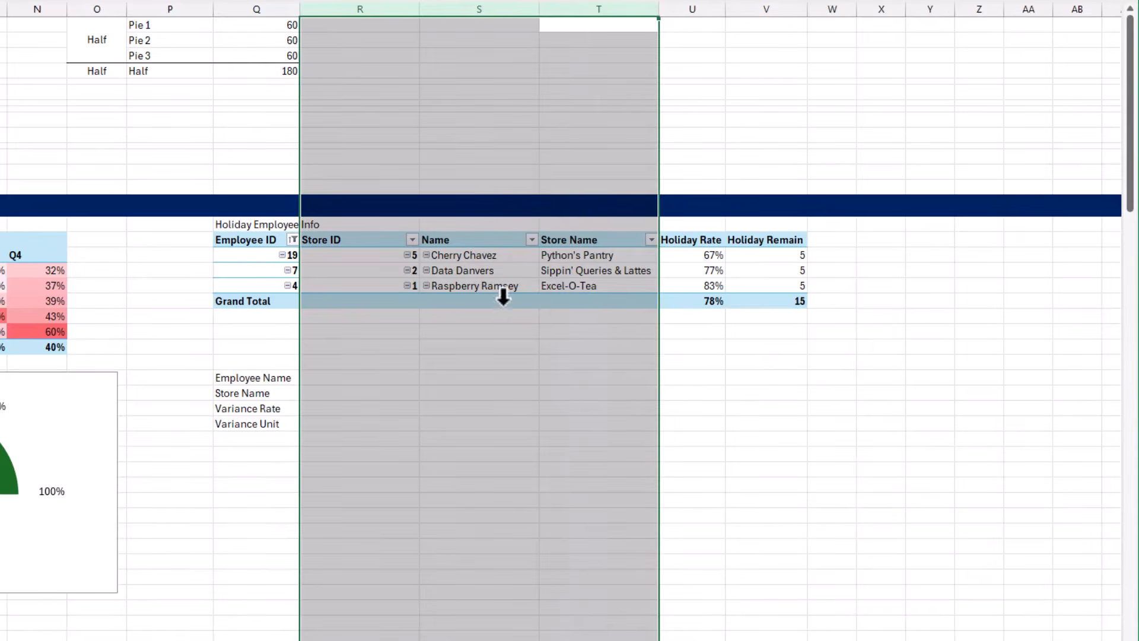
click(699, 281)
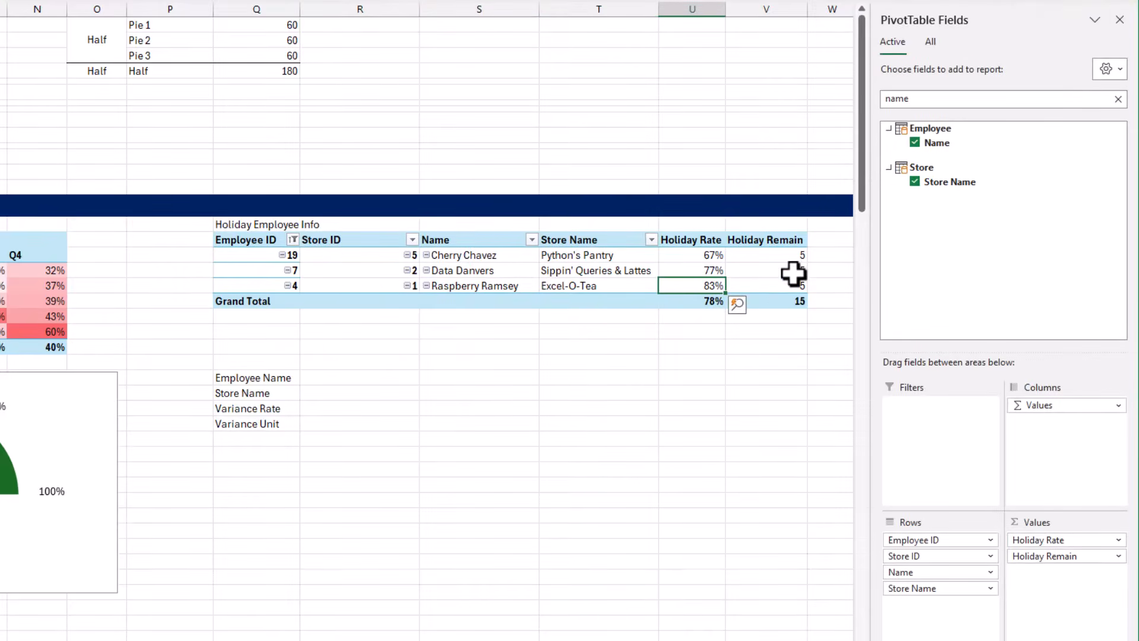
click(792, 303)
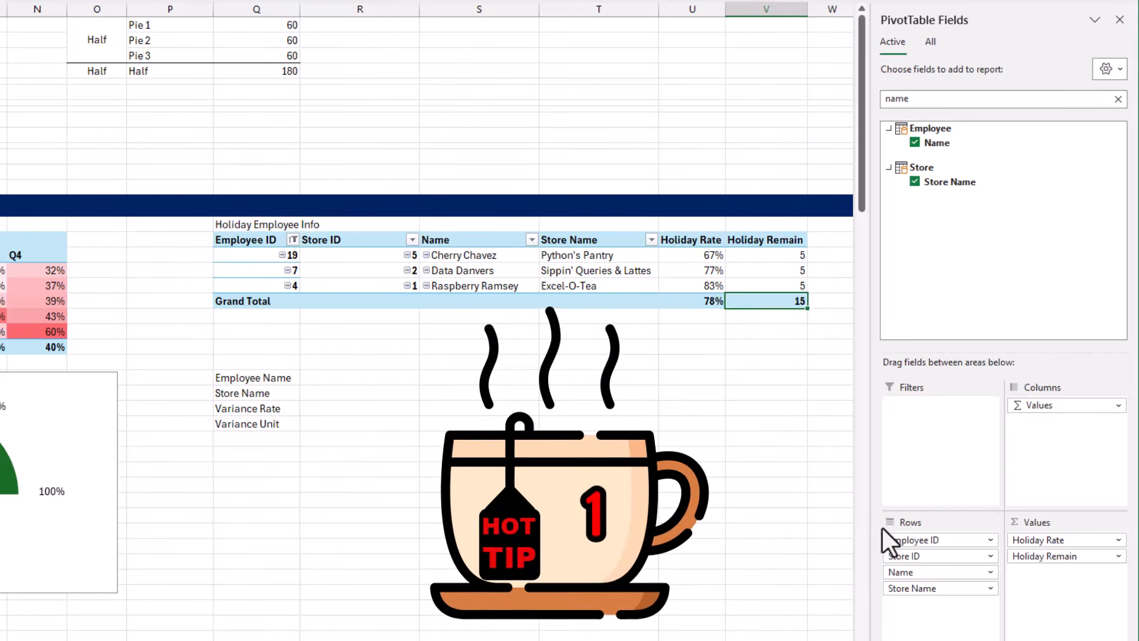
Transpose the pivot layout by moving Employee ID, Store ID, Name and Store Name to columns and Values to rows
drag(952, 543, 1044, 472)
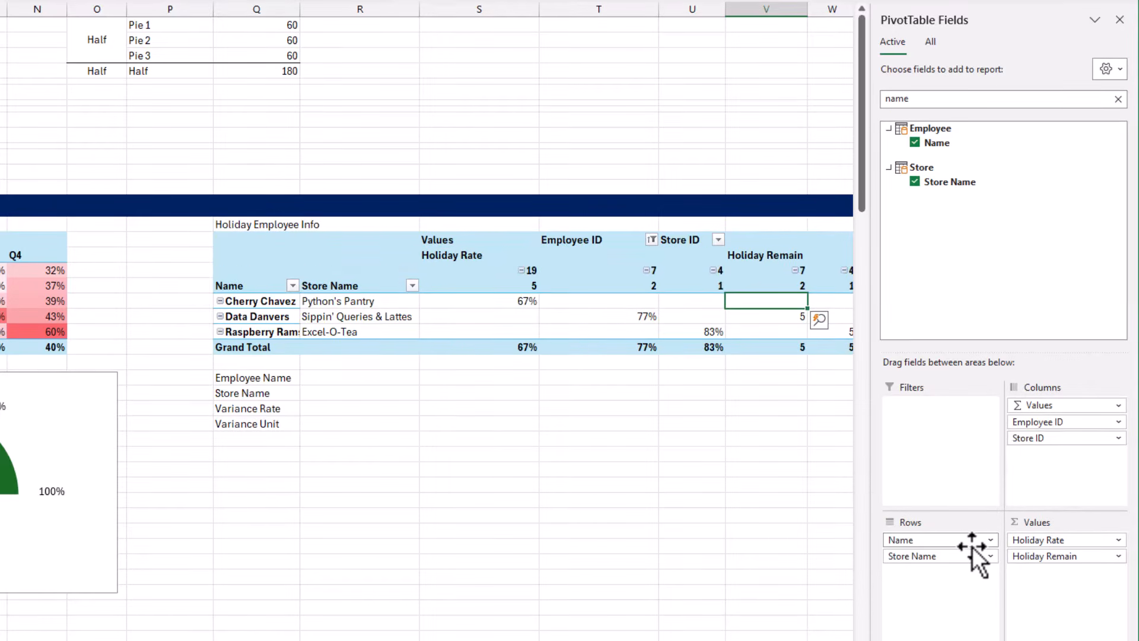
drag(972, 546, 1044, 457)
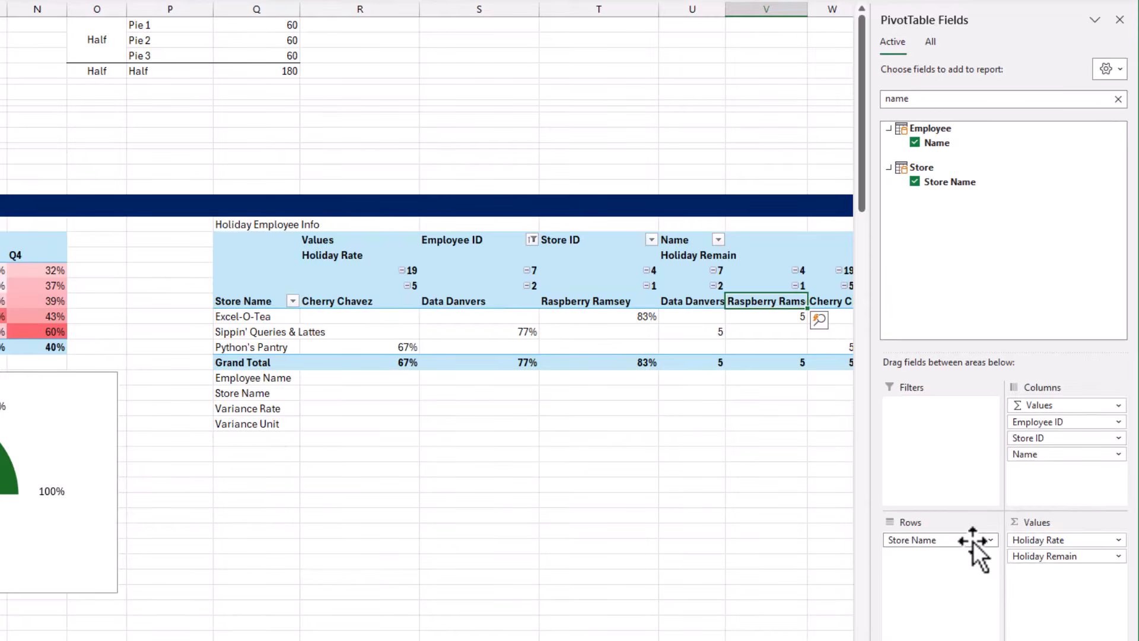
drag(973, 541, 1047, 471)
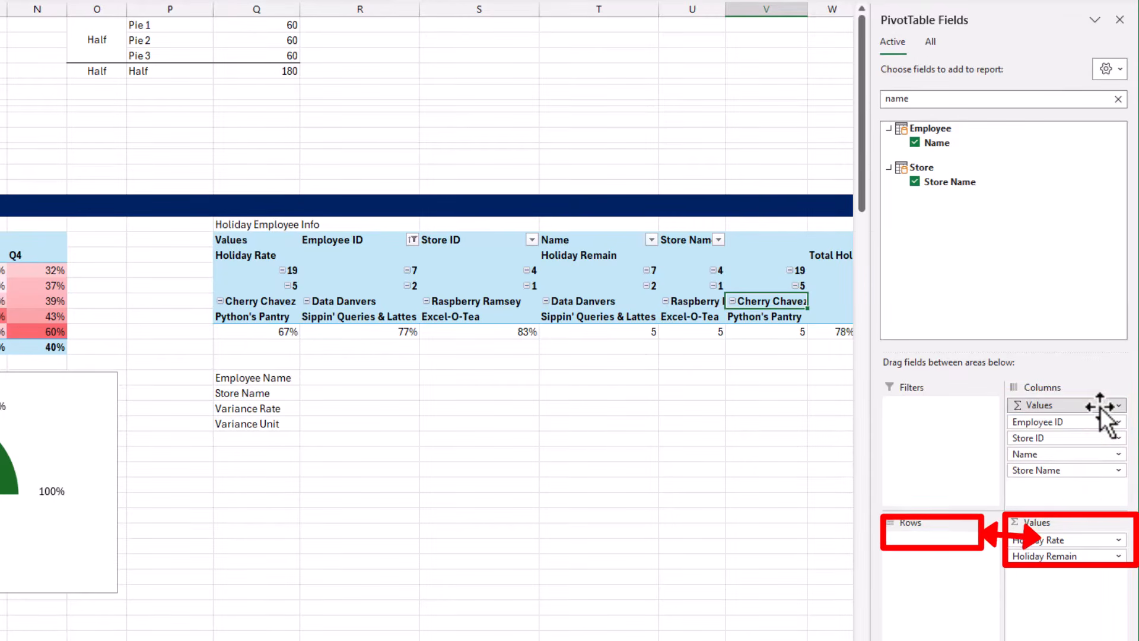
drag(1098, 406, 959, 542)
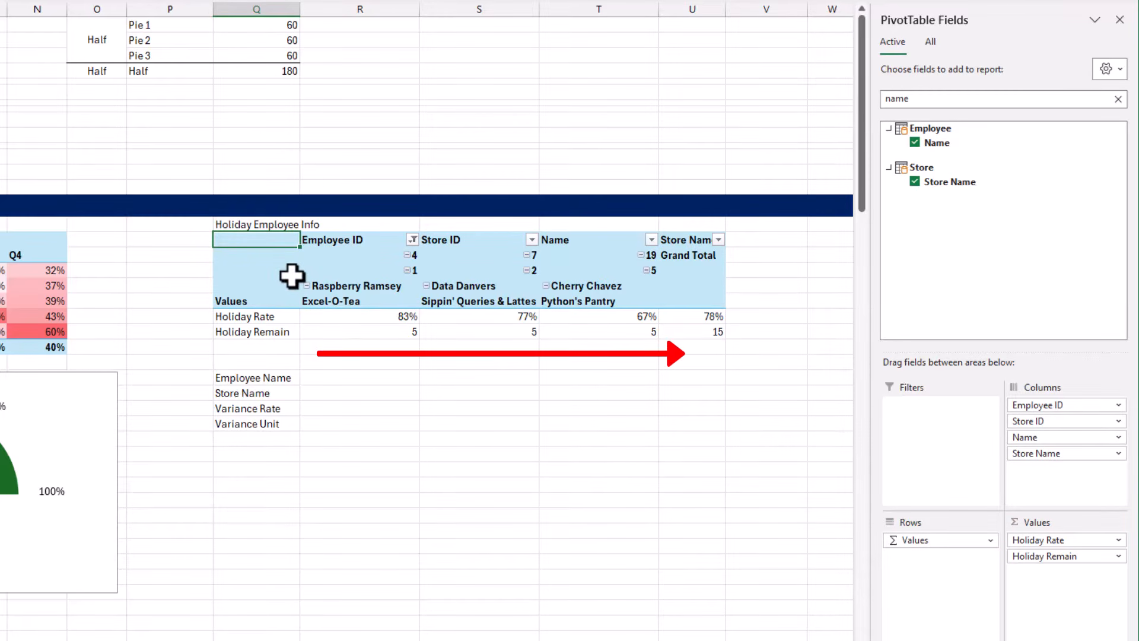
click(335, 317)
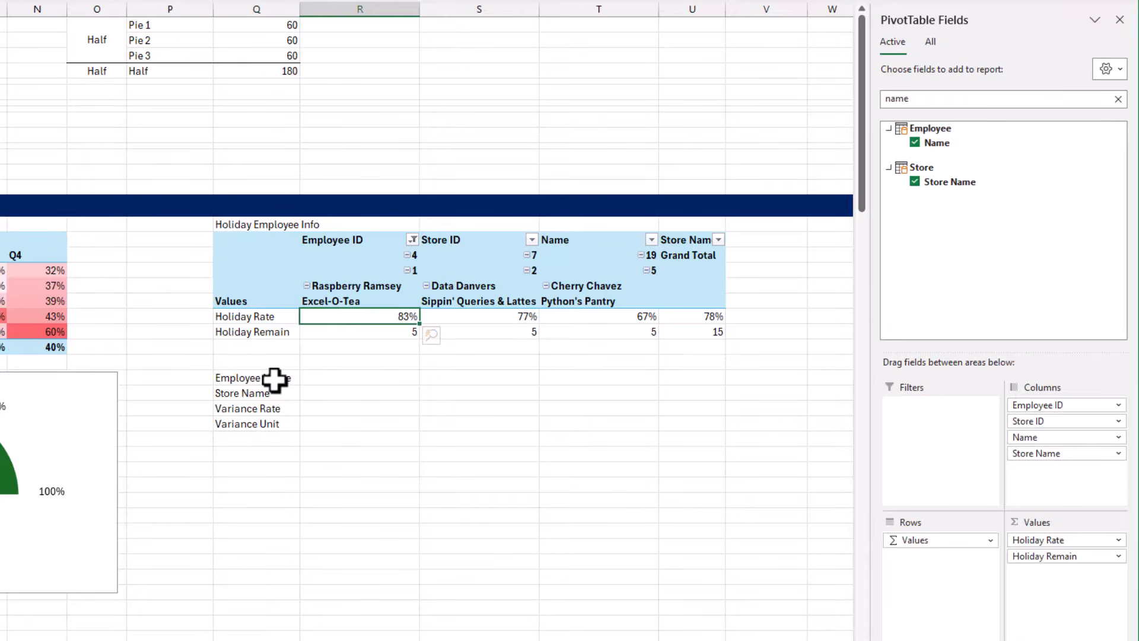
drag(275, 378, 275, 422)
ctrl+click(395, 287)
drag(396, 287, 382, 333)
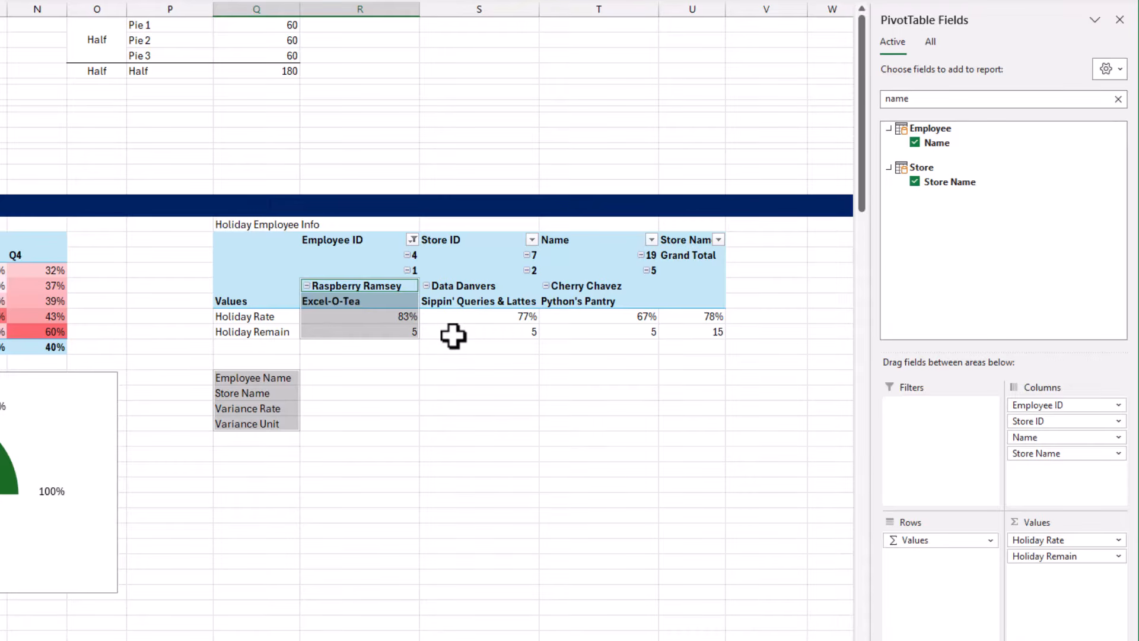
Turn off grand totals for rows and columns in the Holiday Employee Info pivot table
click(701, 333)
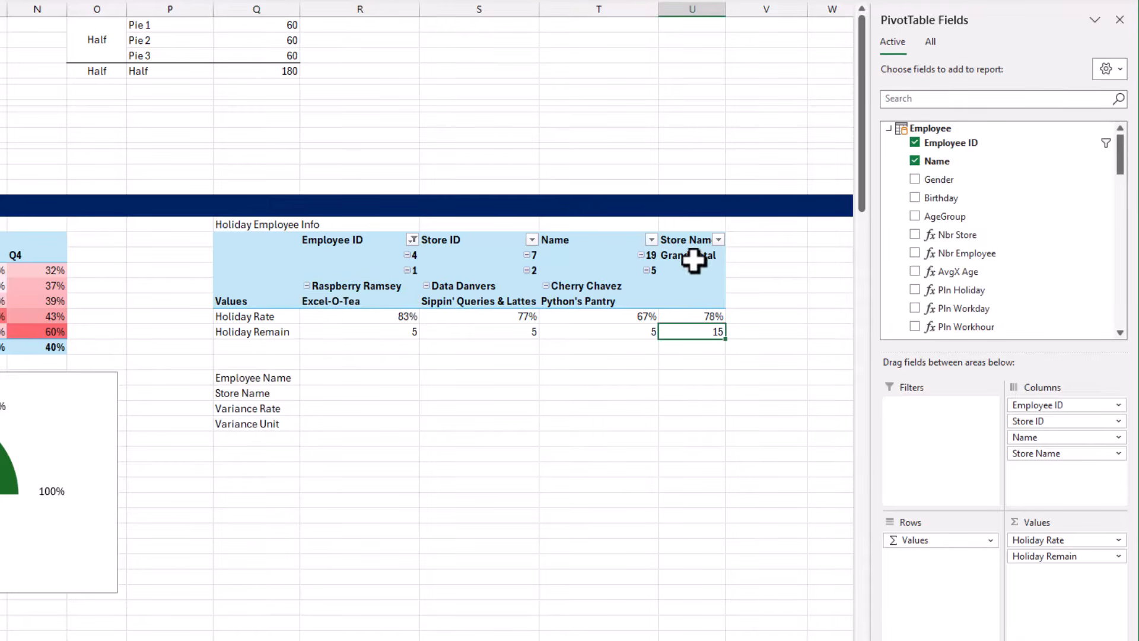
click(695, 281)
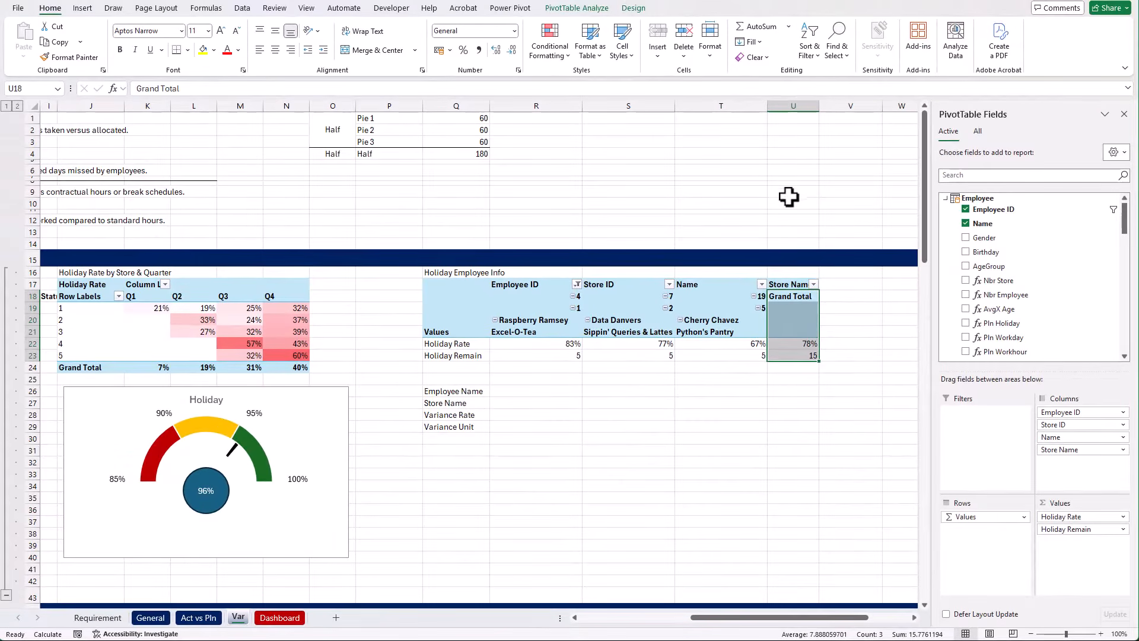
click(635, 9)
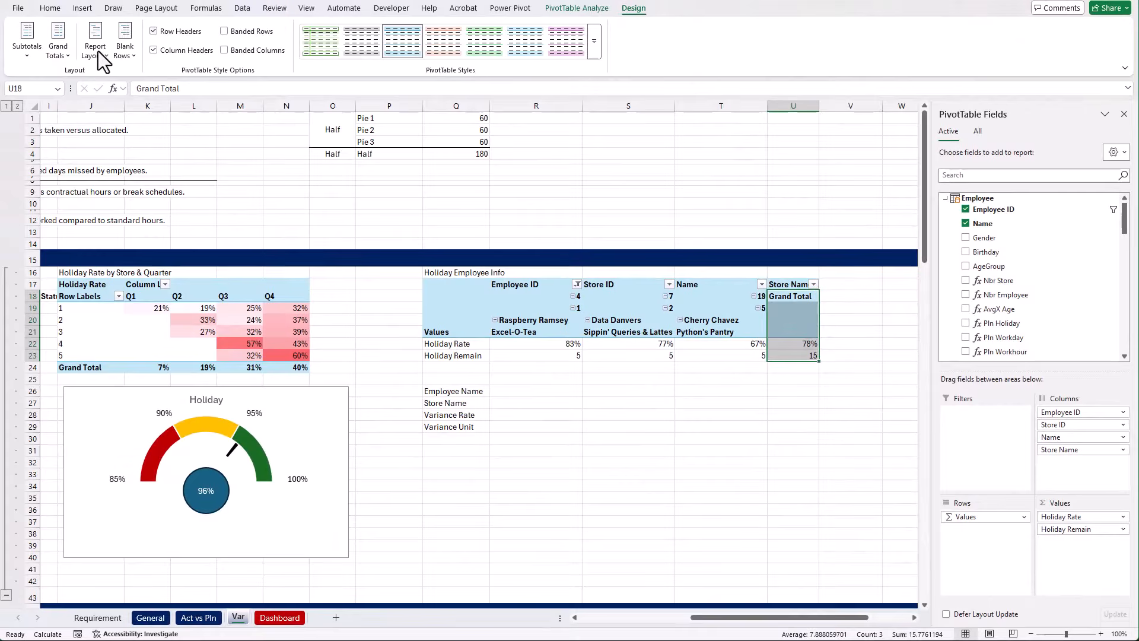
click(65, 66)
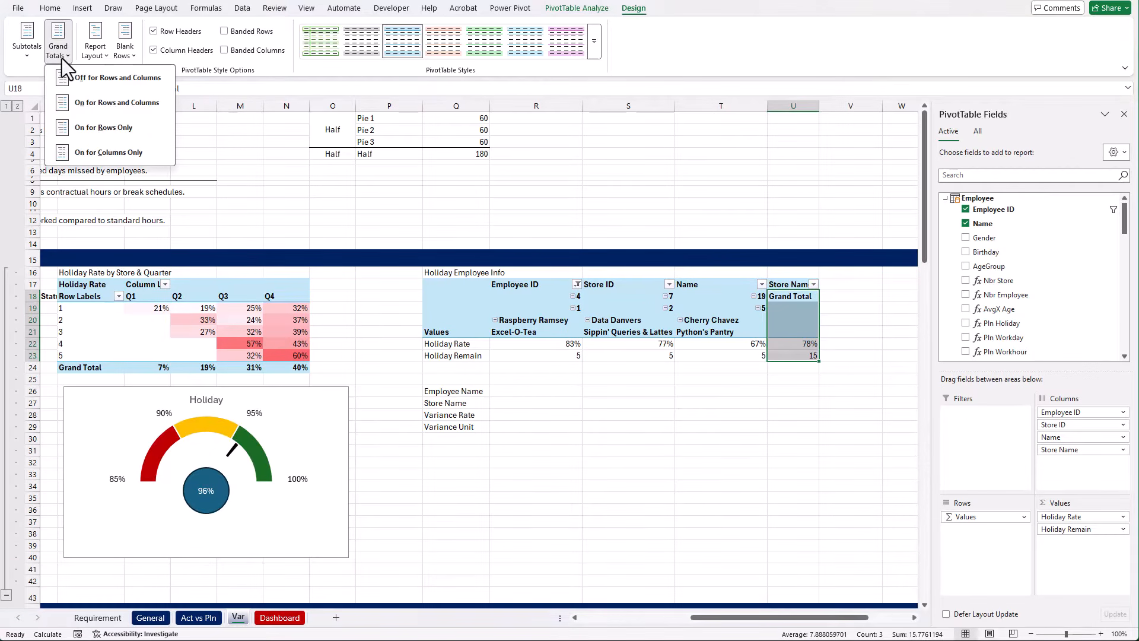
click(66, 76)
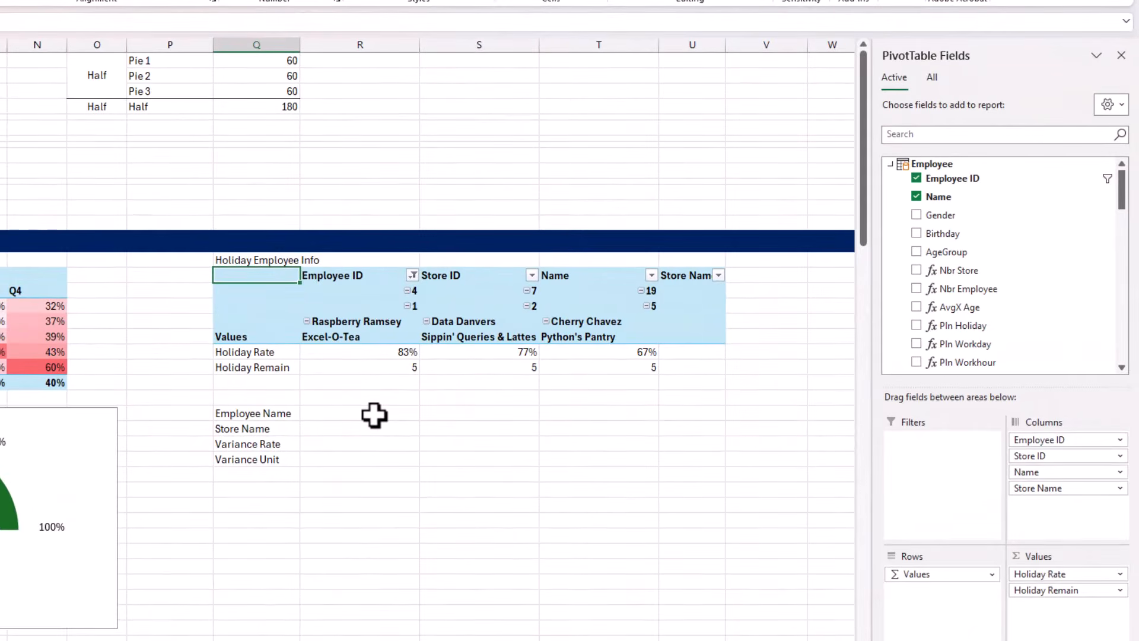
Fill the labelled block R26:T29 with the relative formula =R20 to link its names, stores, rates and units to the pivot table
click(394, 328)
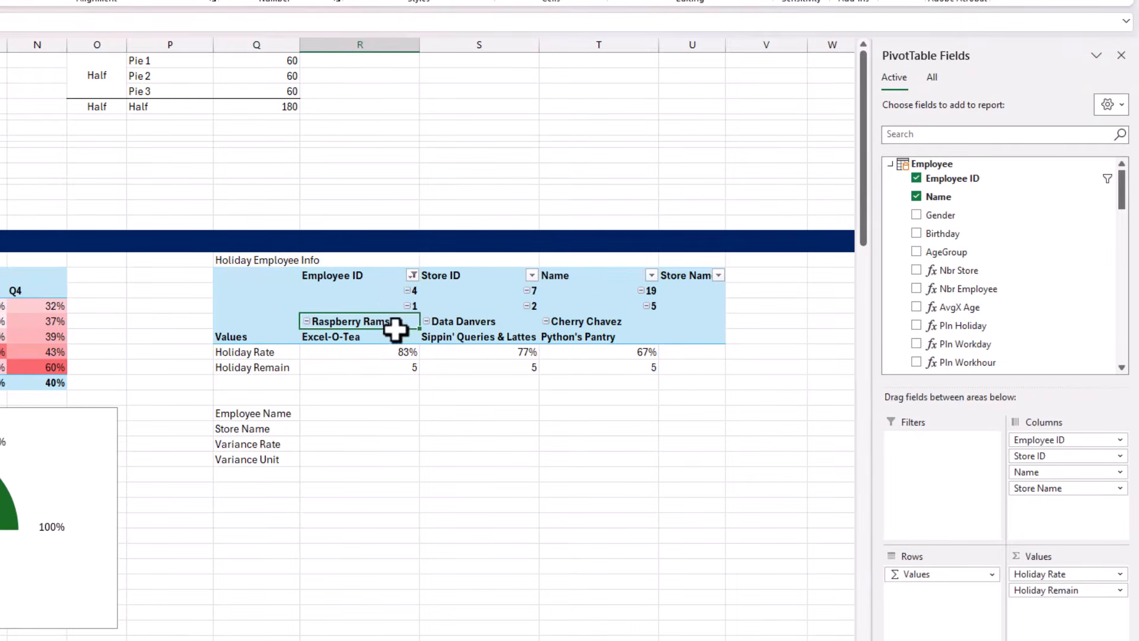
drag(394, 328, 594, 367)
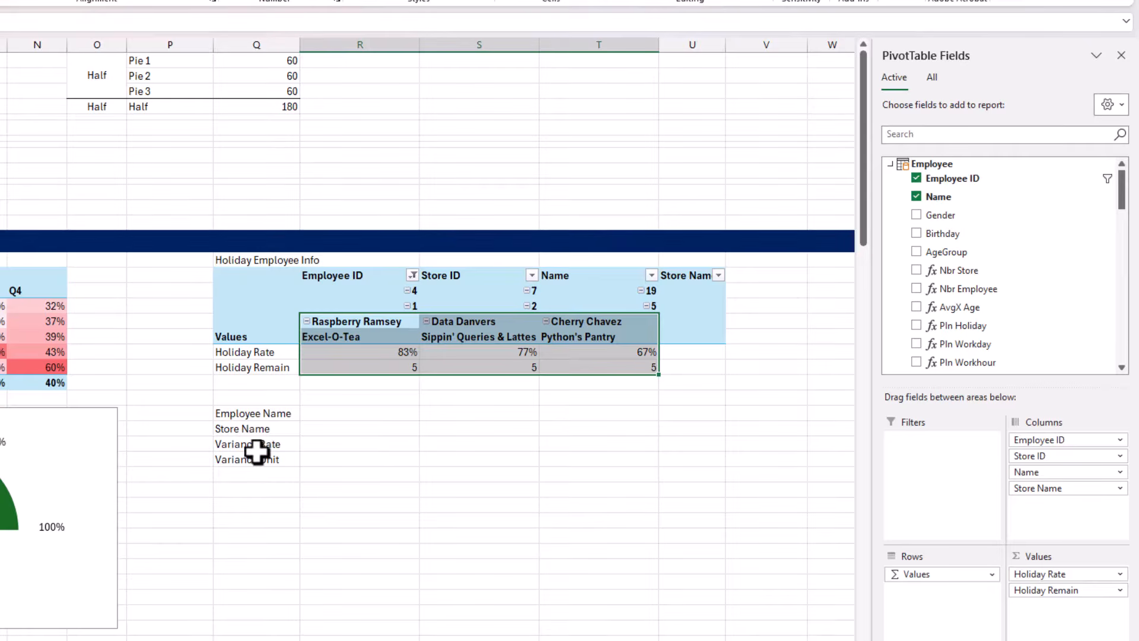
drag(288, 418, 295, 455)
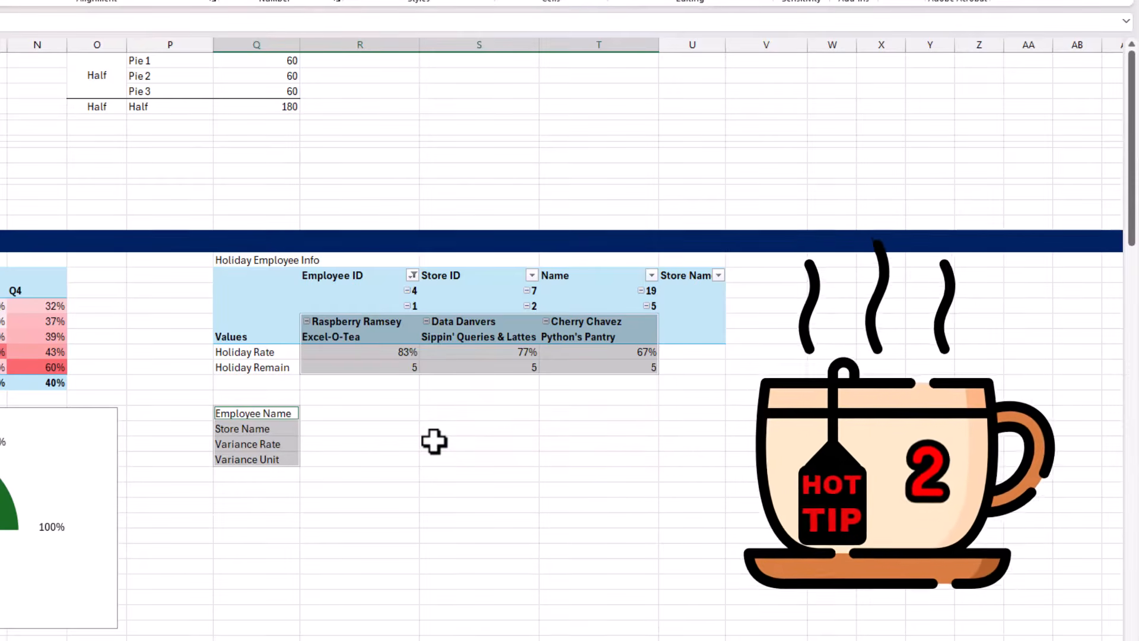
click(362, 411)
drag(363, 411, 608, 455)
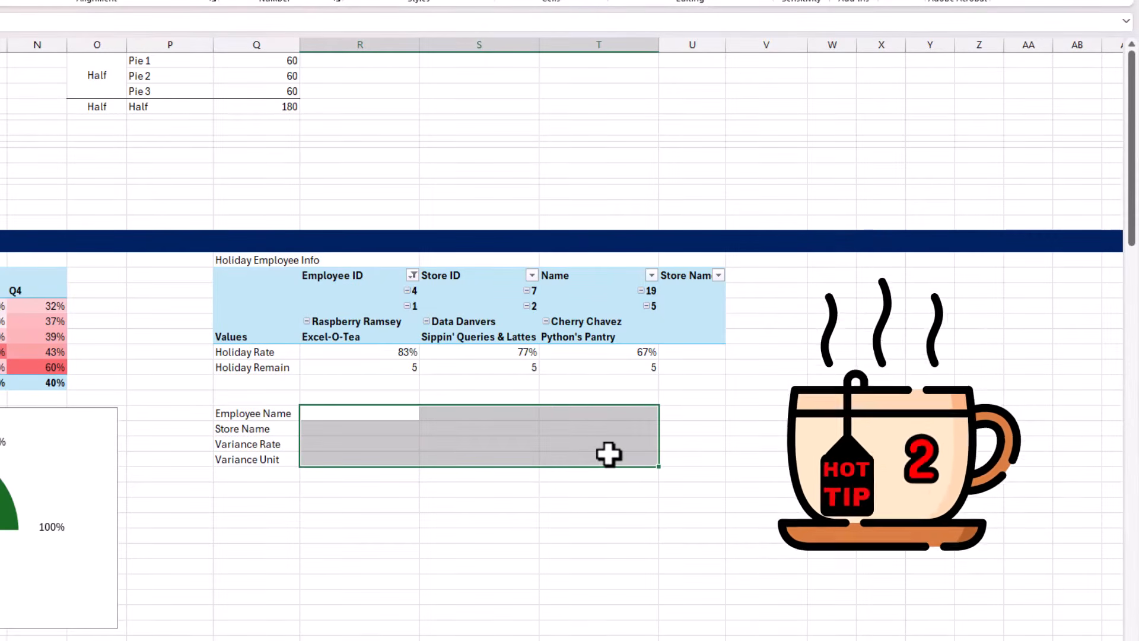
text(=)
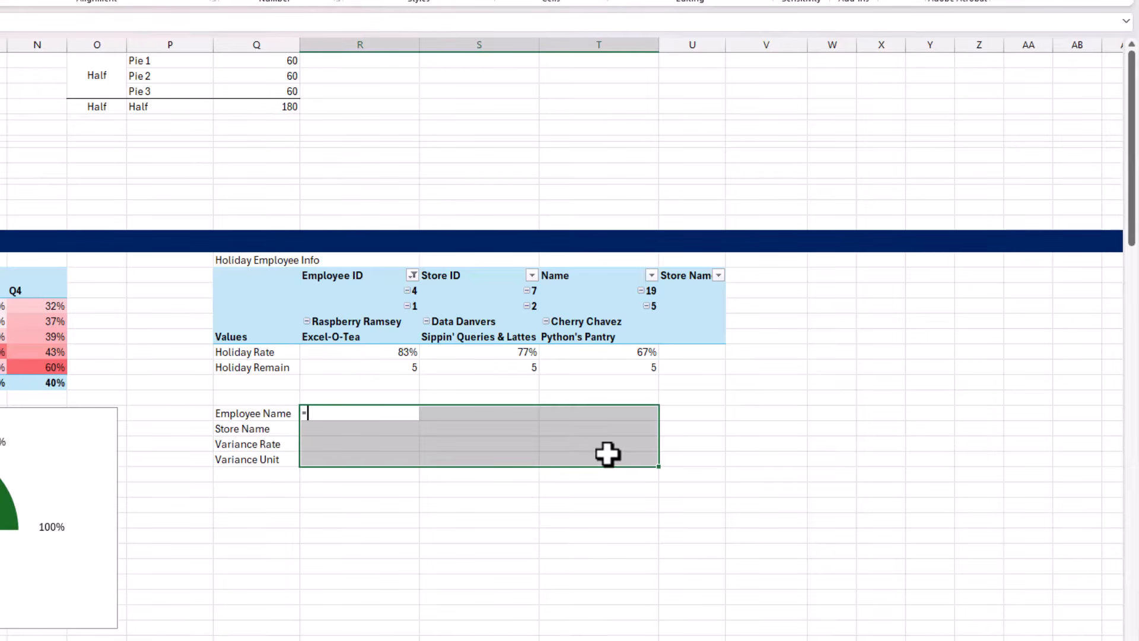
click(356, 323)
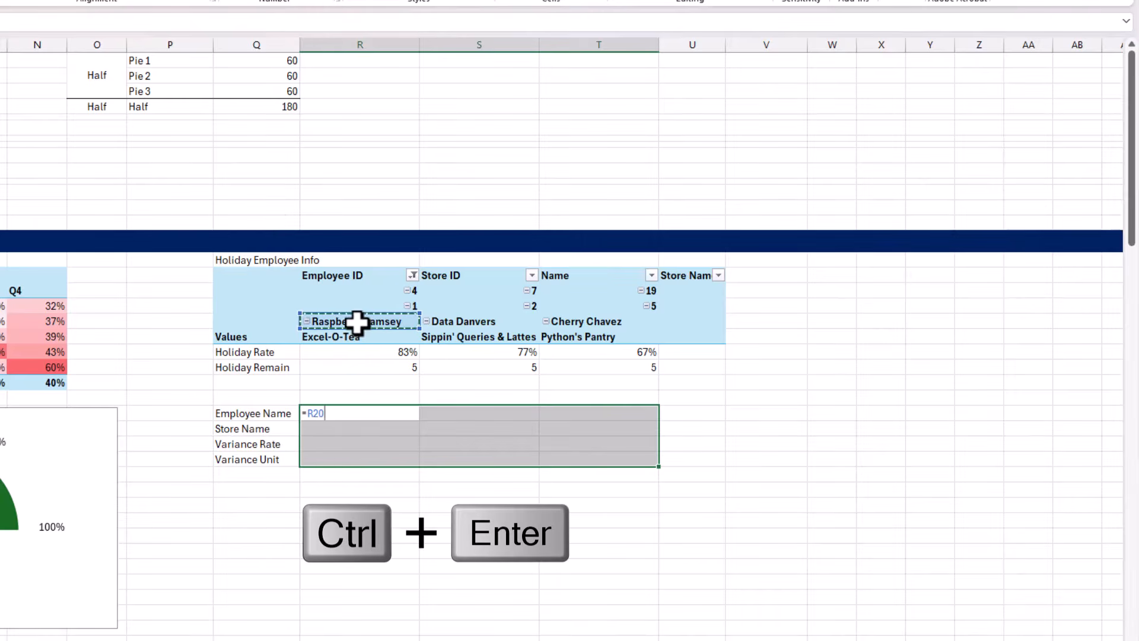
key(ctrl+Return)
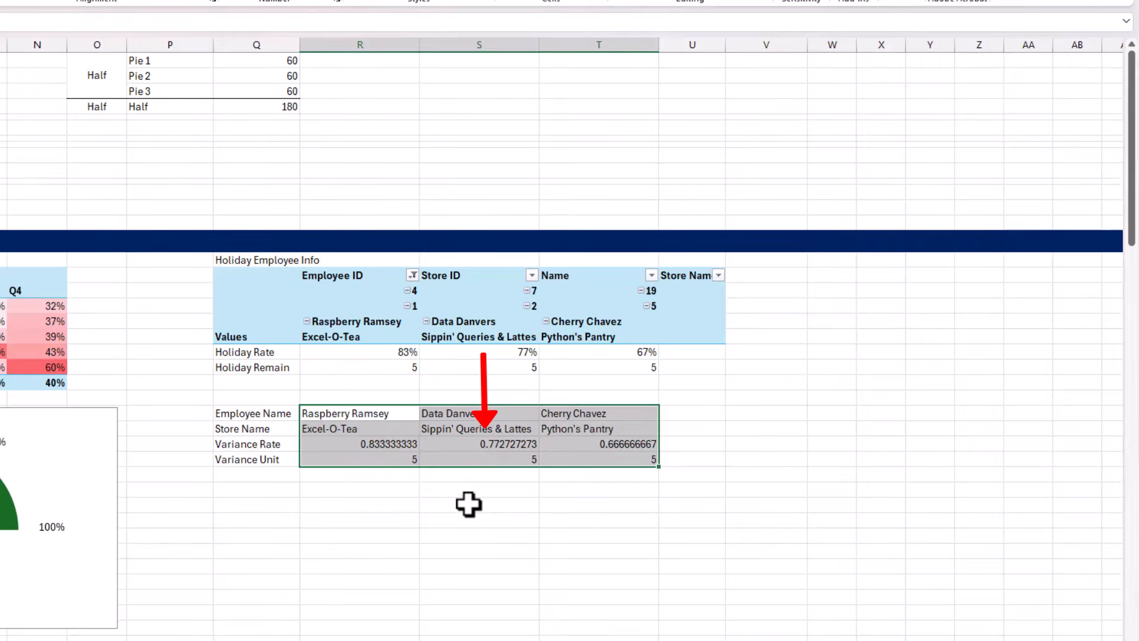
Format the Variance Rate row of the linked block as percentages without decimals
drag(414, 443, 573, 440)
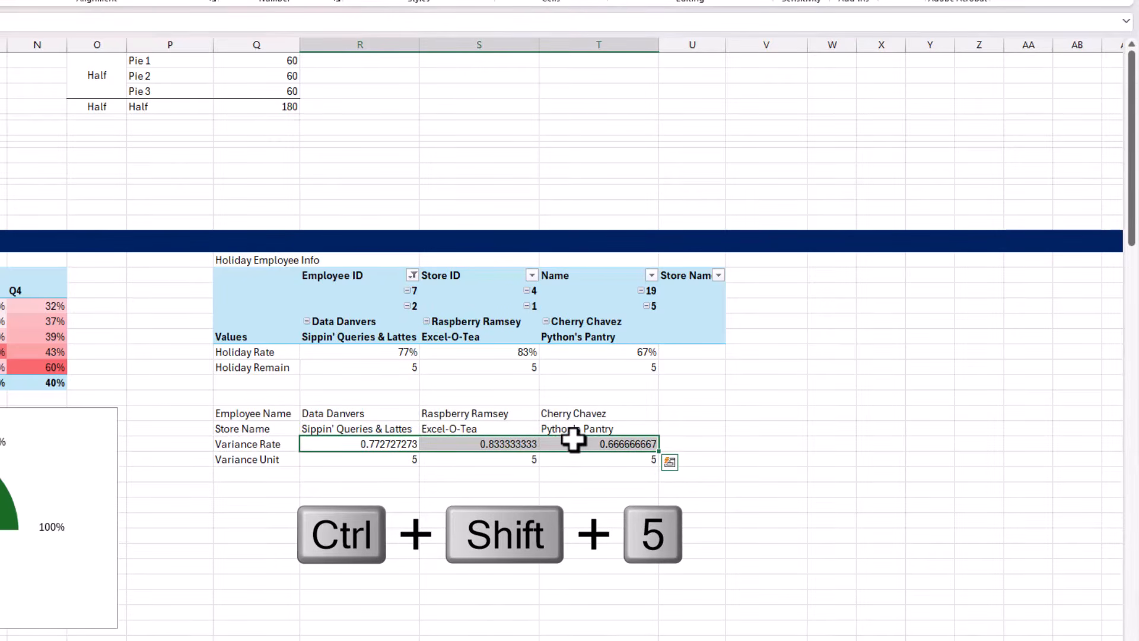
key(ctrl+shift+5)
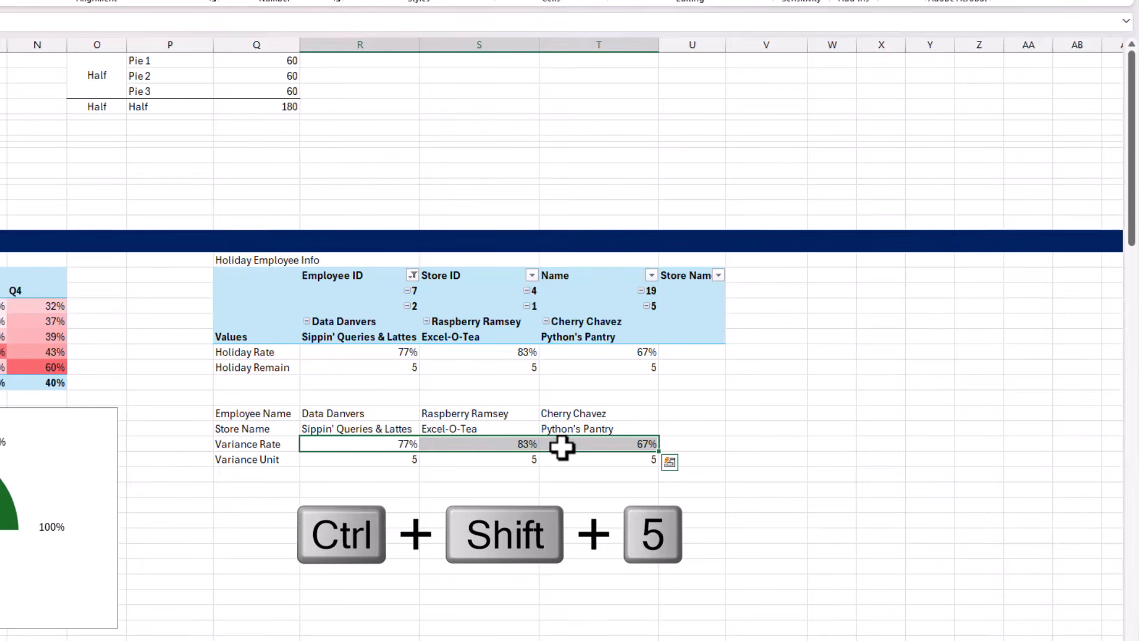
click(551, 458)
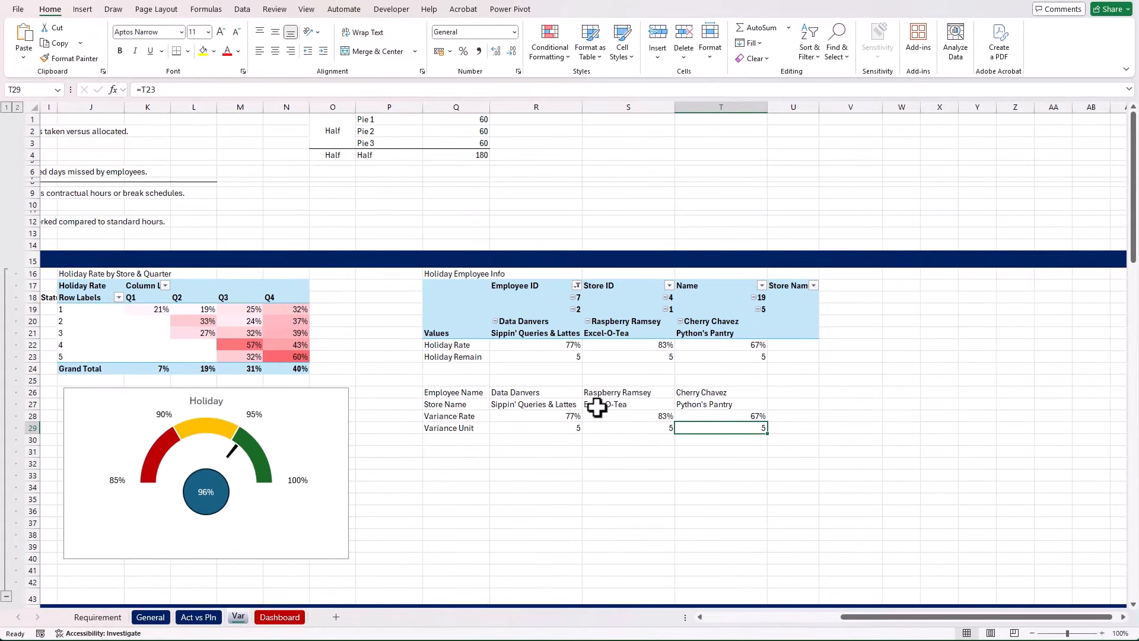
Filter the General sheet's Store Name slicer to Sippin' Queries & Lattes and check the linked block on the Var sheet
drag(573, 393, 702, 422)
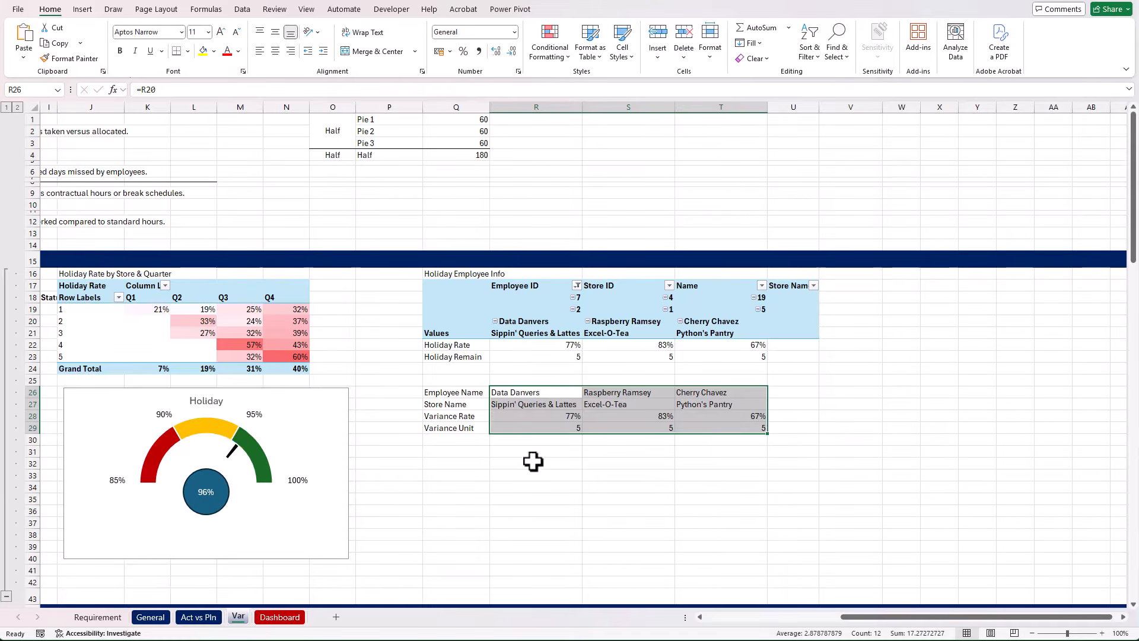
click(155, 617)
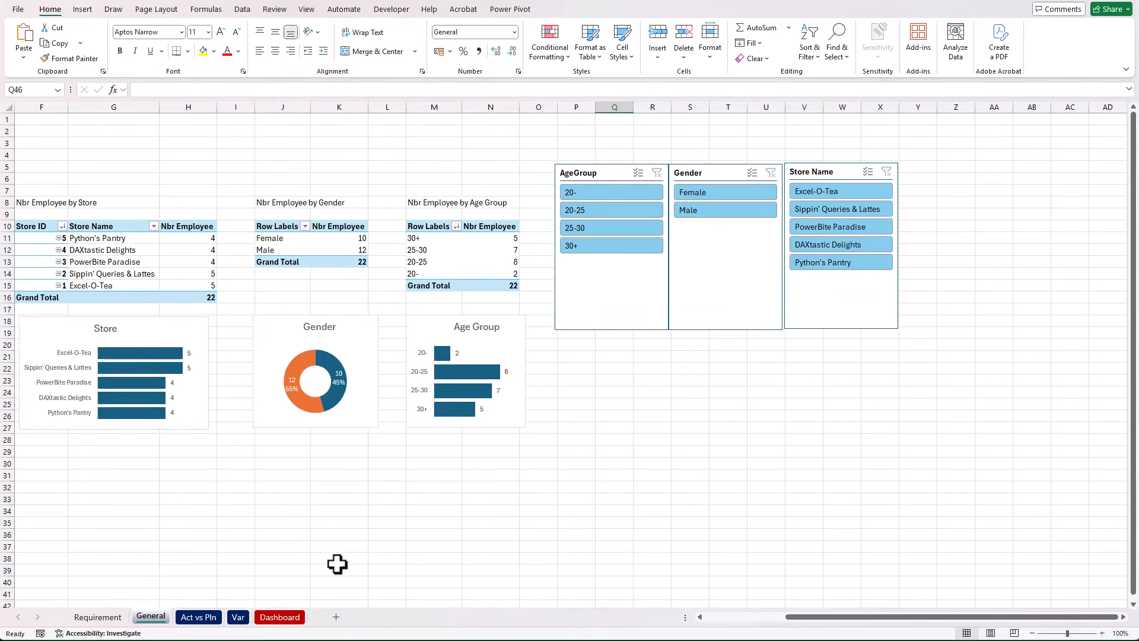
click(884, 212)
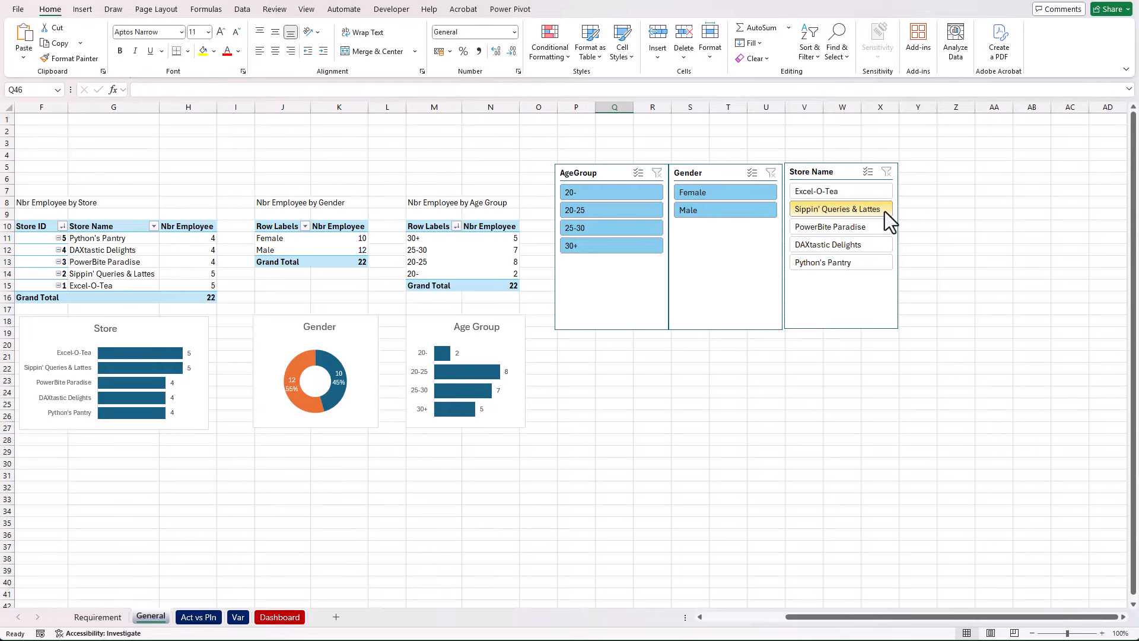
click(238, 616)
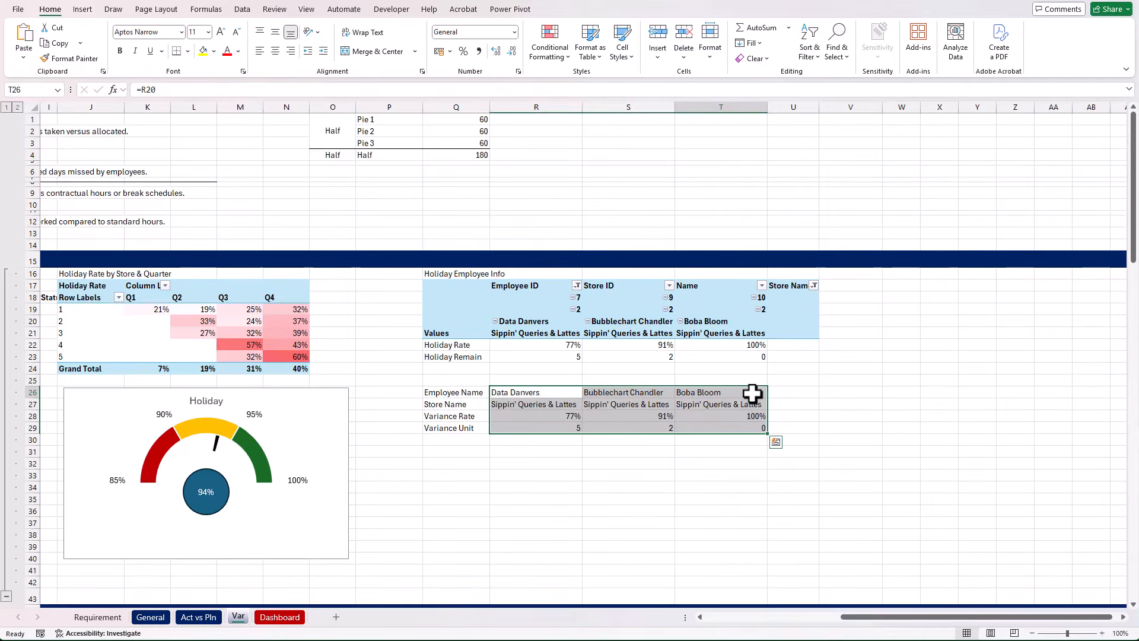
drag(752, 394, 750, 425)
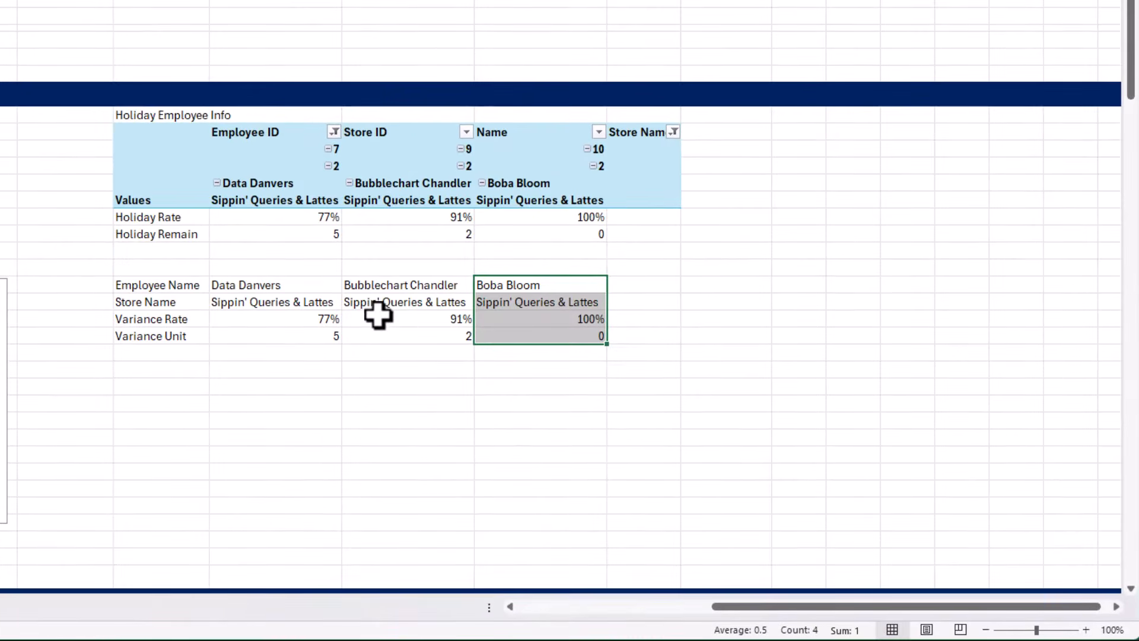
Change the formula across R26:T29 to =IF(R$23<=0,"",R20) so employees without remaining holiday are left blank
drag(313, 289, 506, 335)
key(F2)
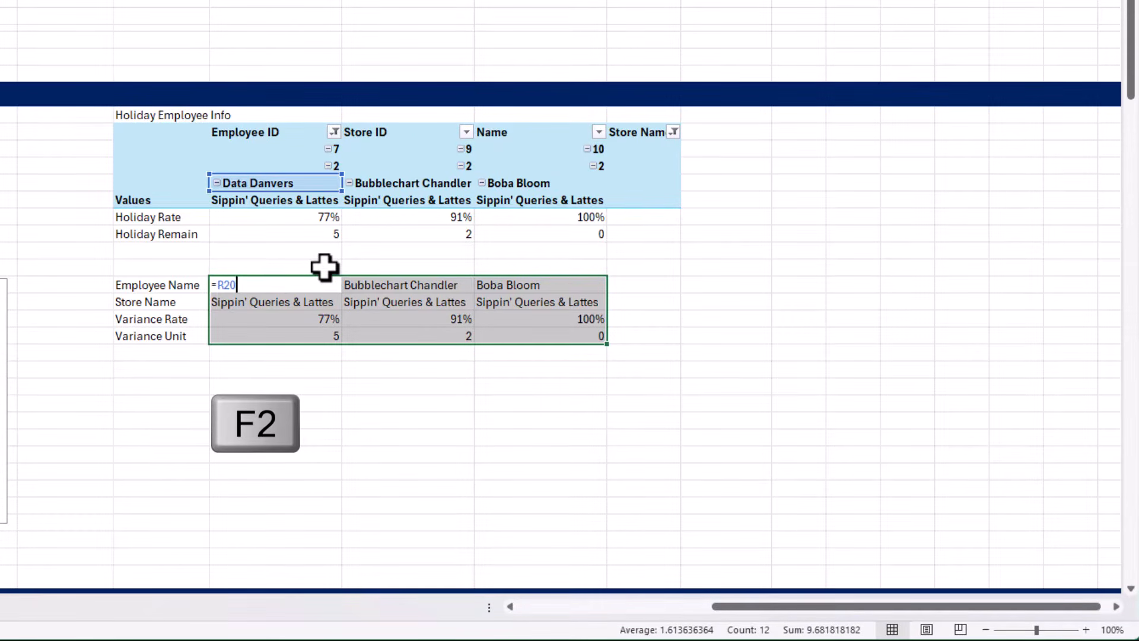
click(218, 285)
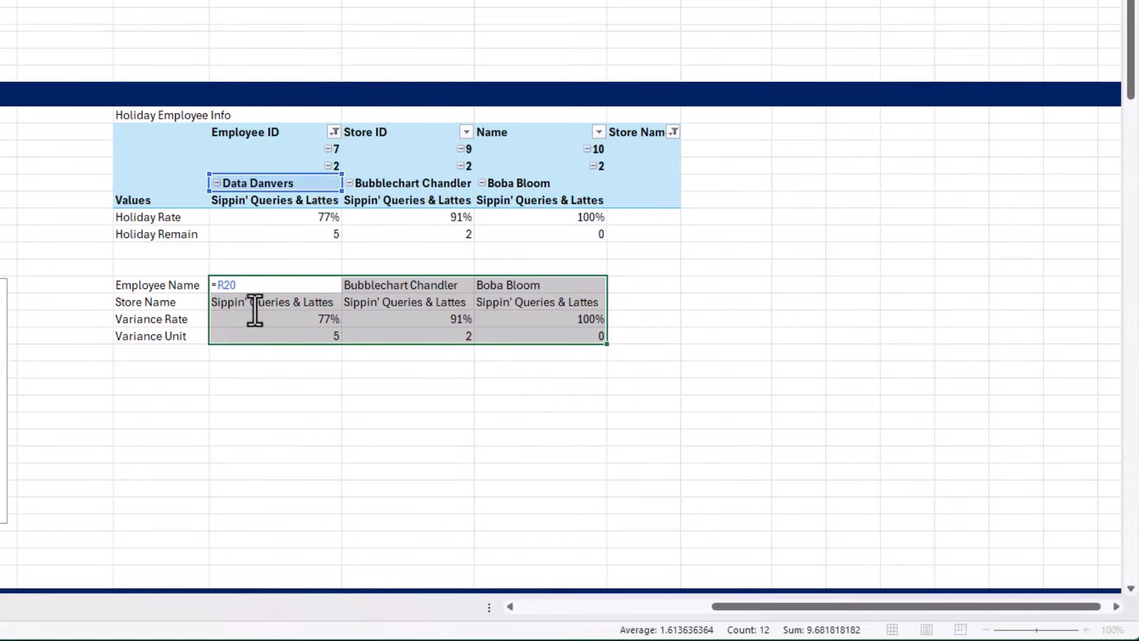
text(IF()
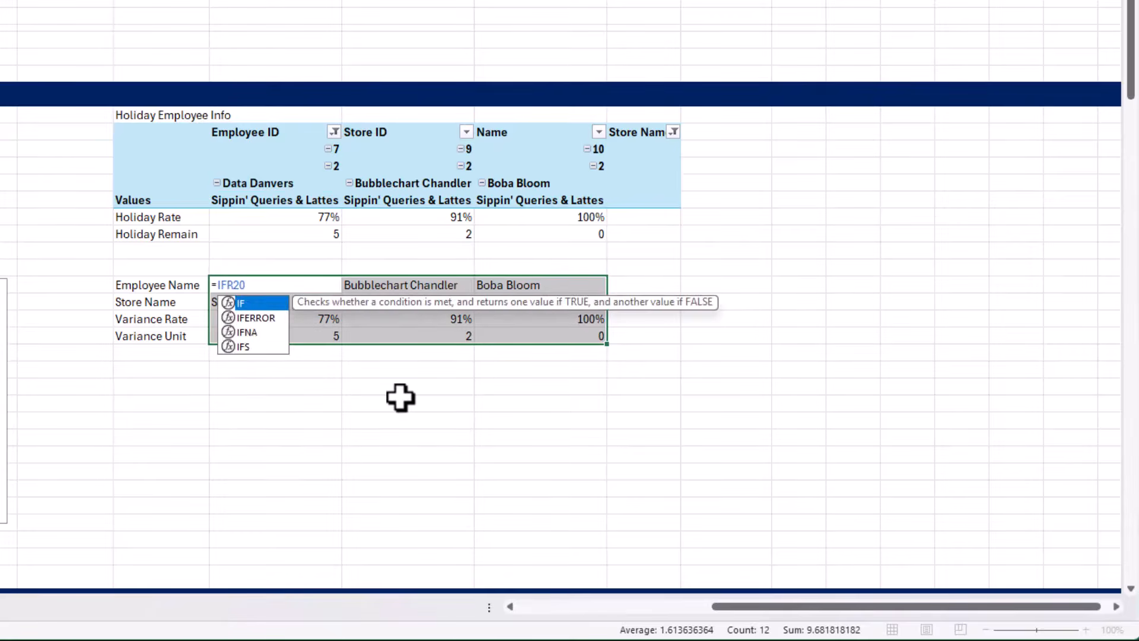
click(290, 233)
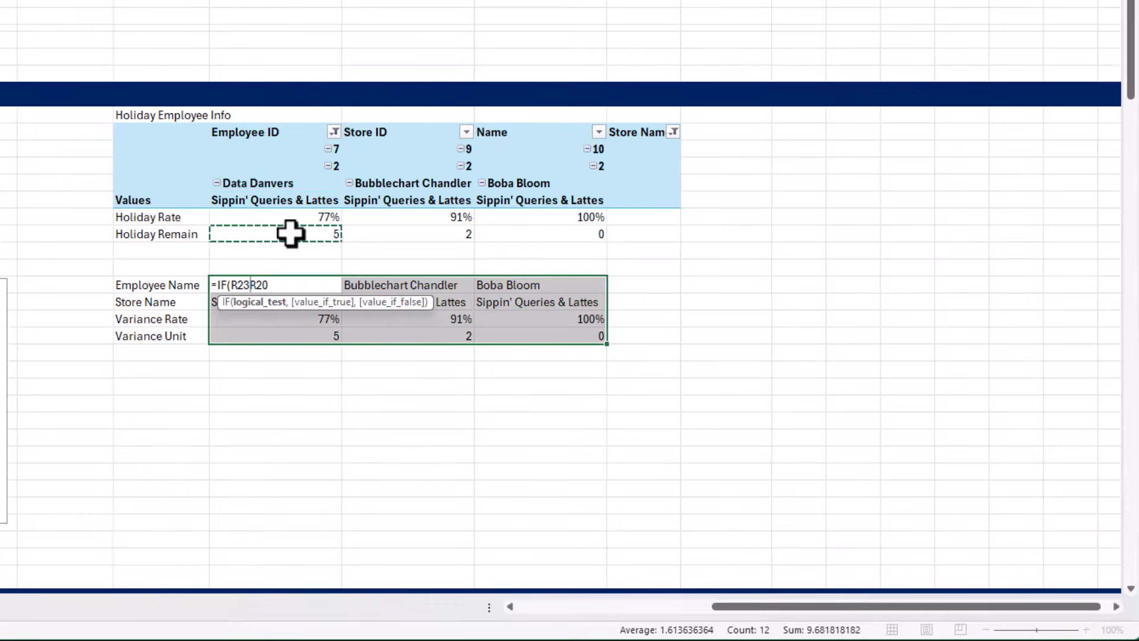
text(<=)
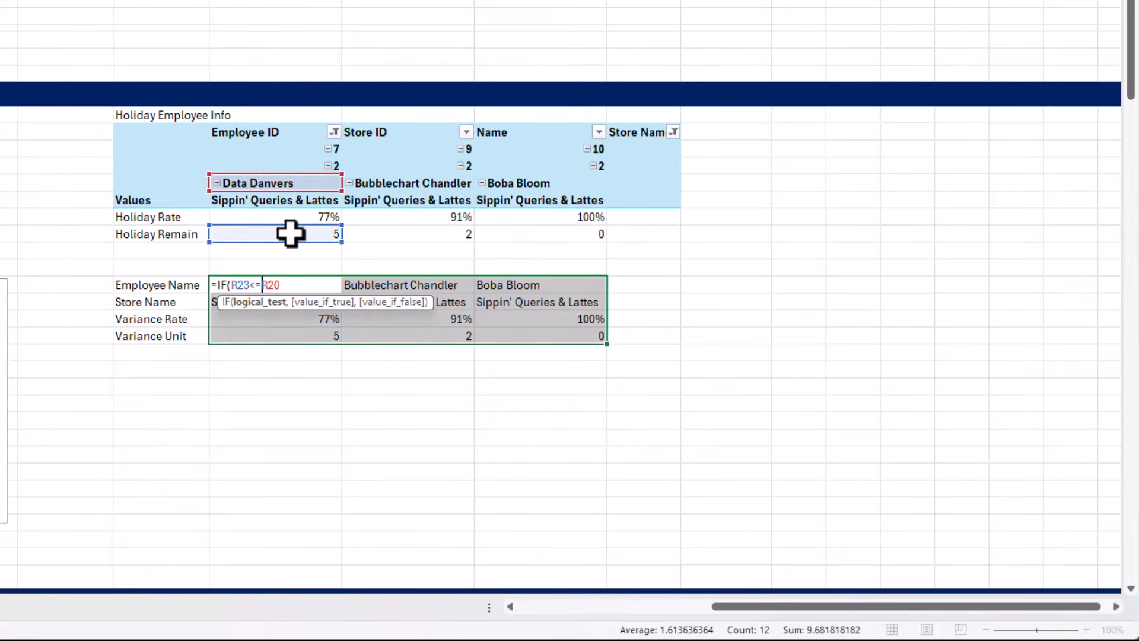
text(0,)
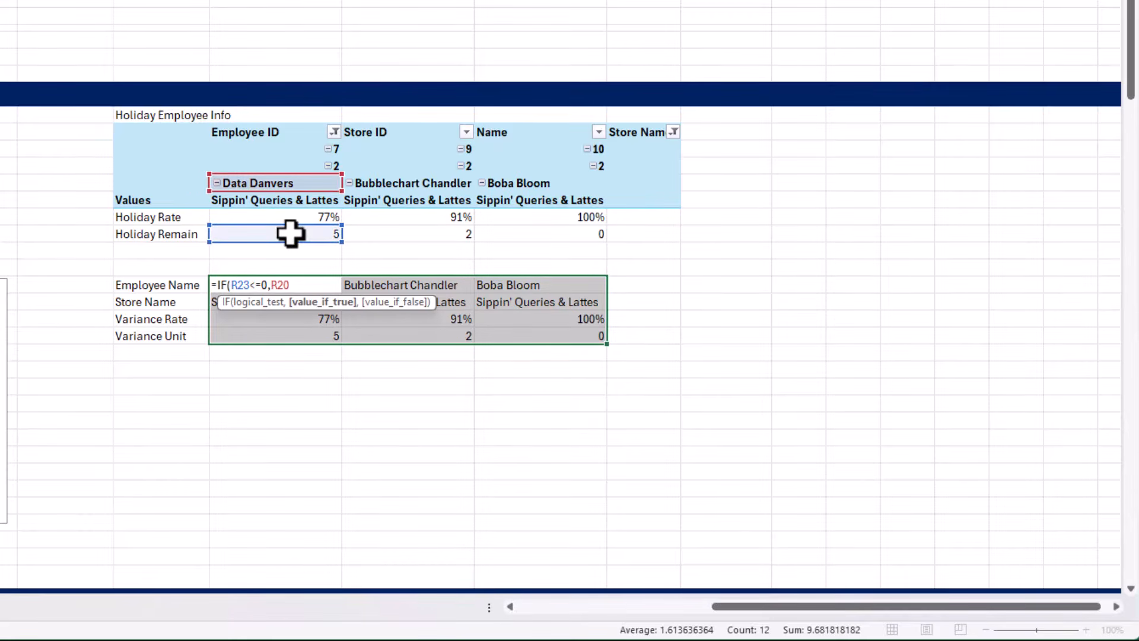
text("",)
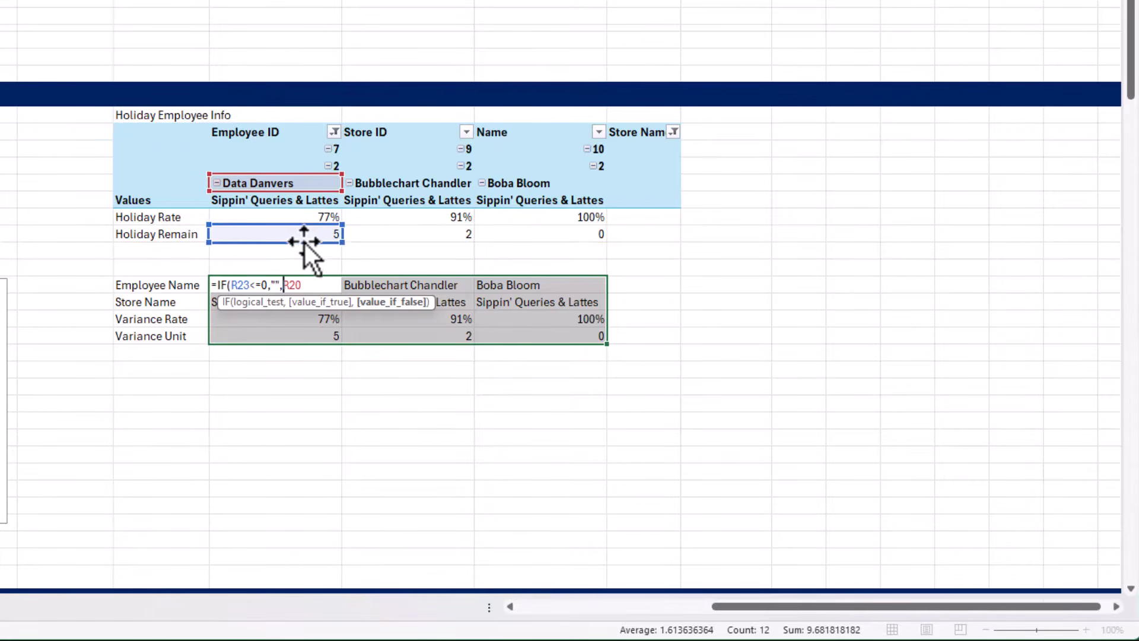
click(240, 285)
text($)
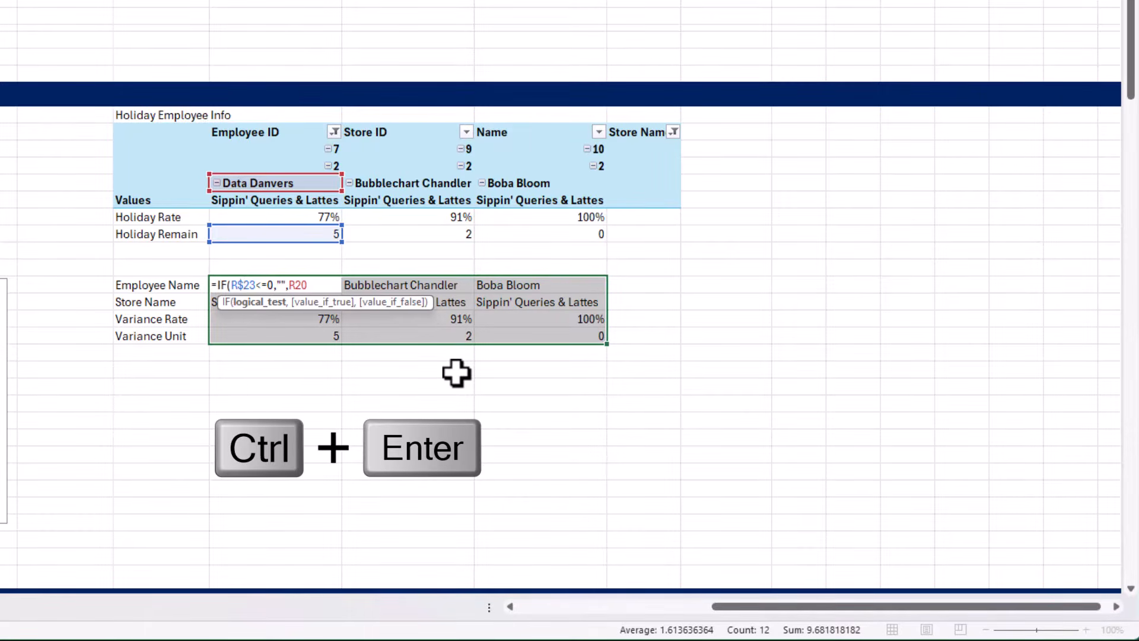
key(ctrl+Return)
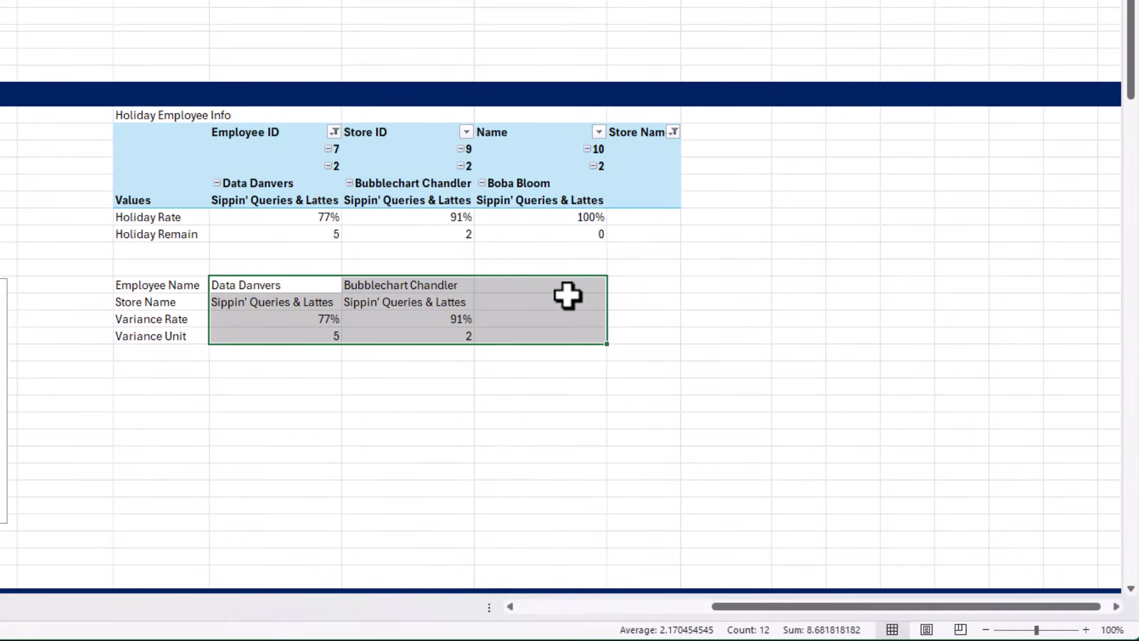
drag(567, 287, 560, 339)
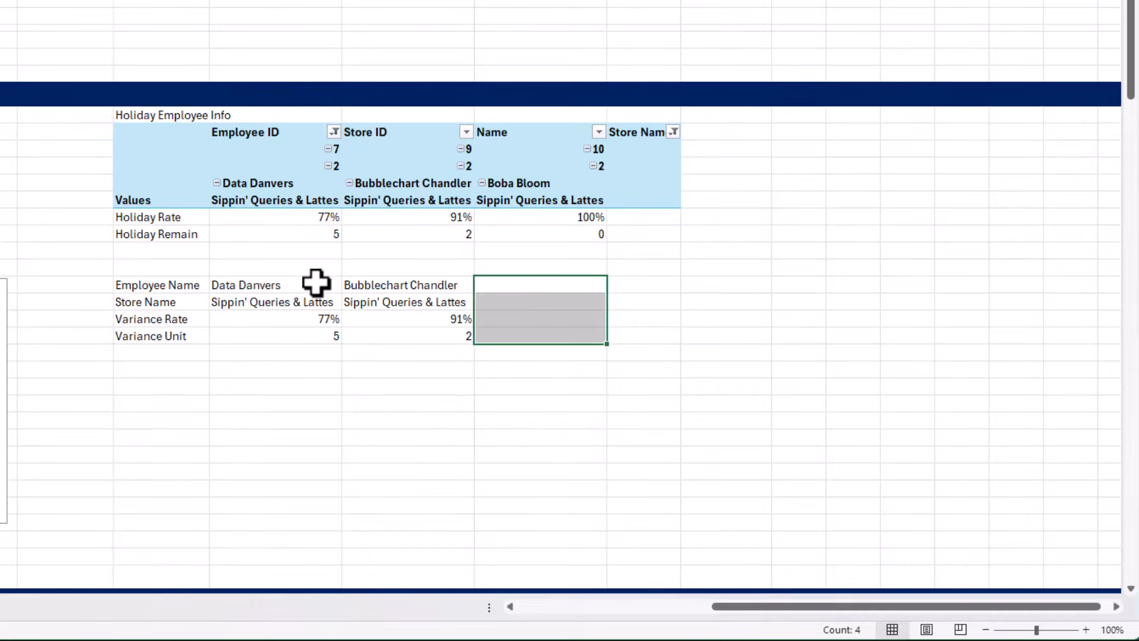
drag(316, 282, 386, 339)
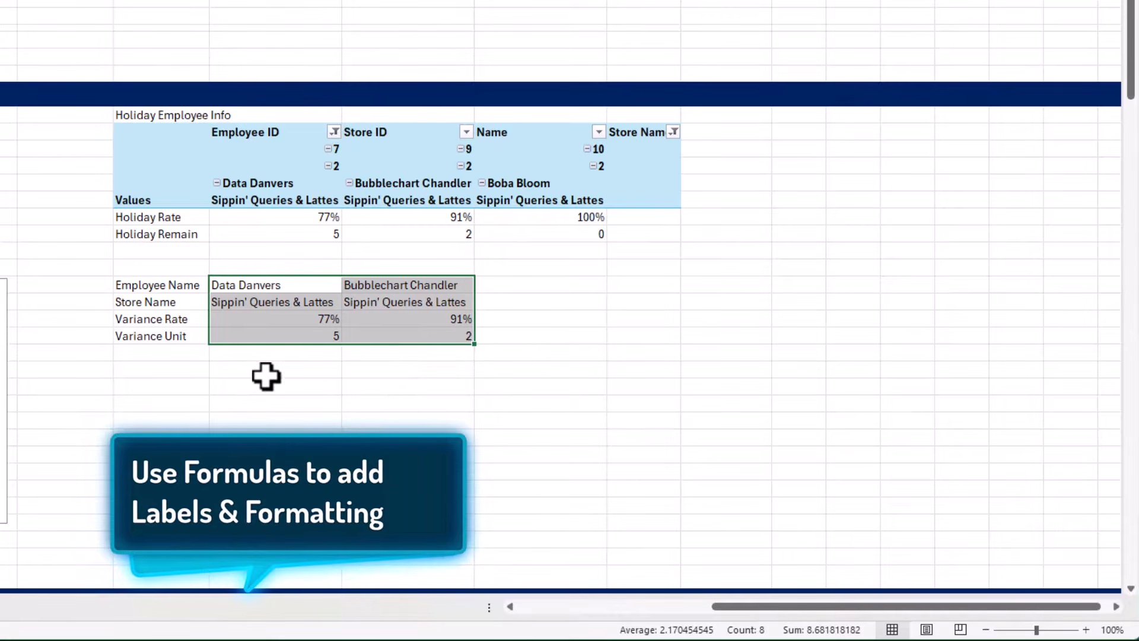
drag(170, 316, 488, 337)
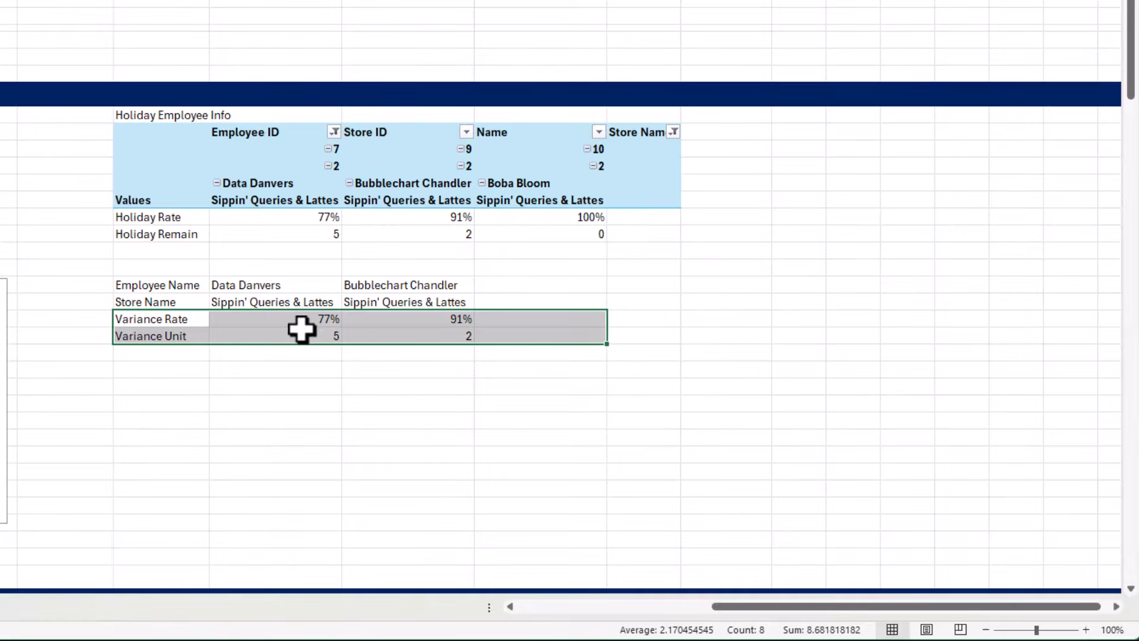
Enter the test formula ="Rate" & R22 in cell R32 below the linked block
click(315, 385)
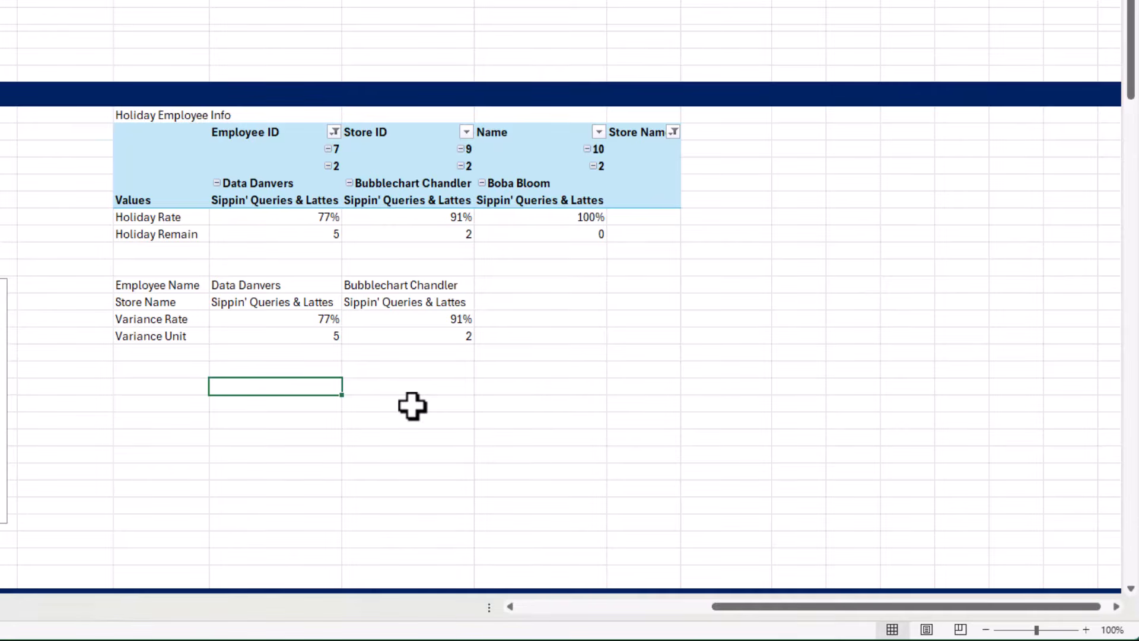
key(F2)
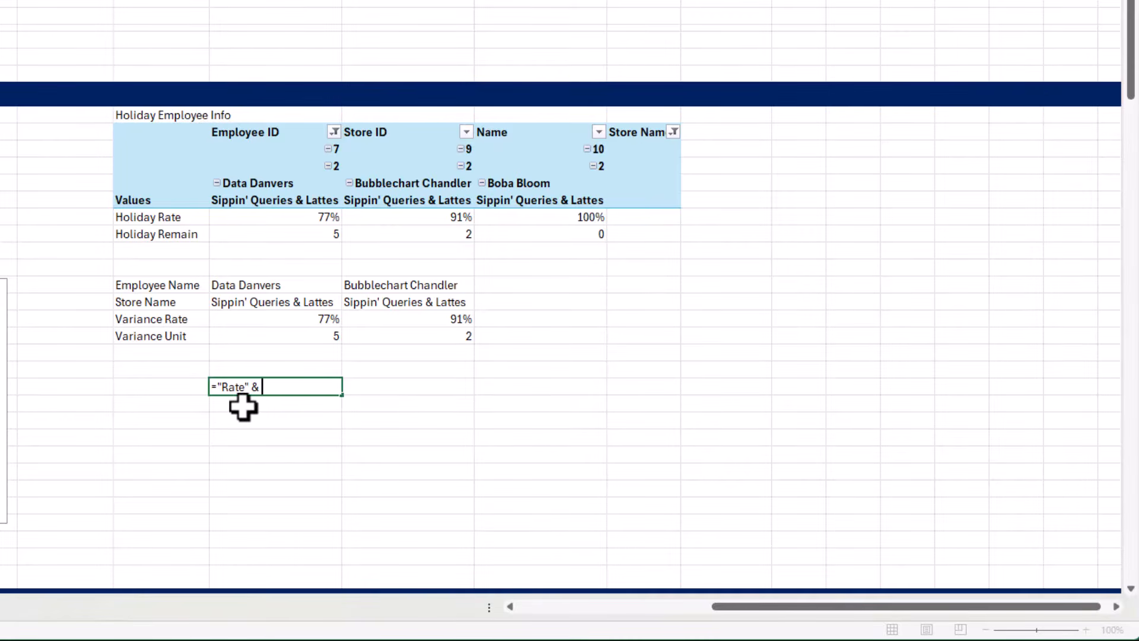
click(231, 219)
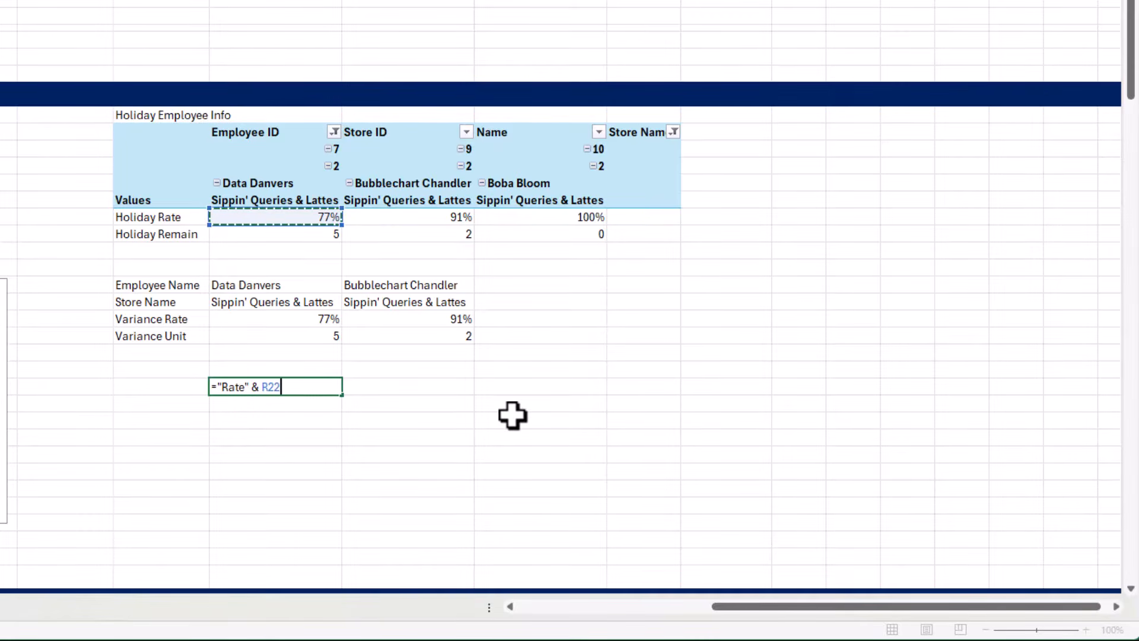
key(Return)
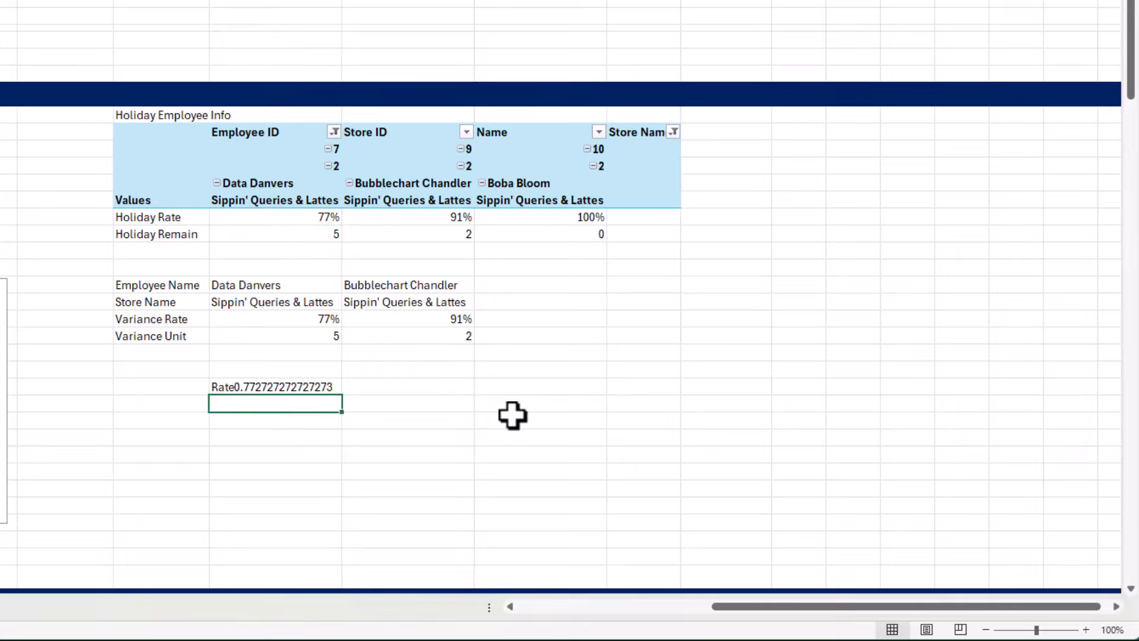
Wrap the R22 reference of the test formula in R32 in TEXT with the format "0%"
click(293, 387)
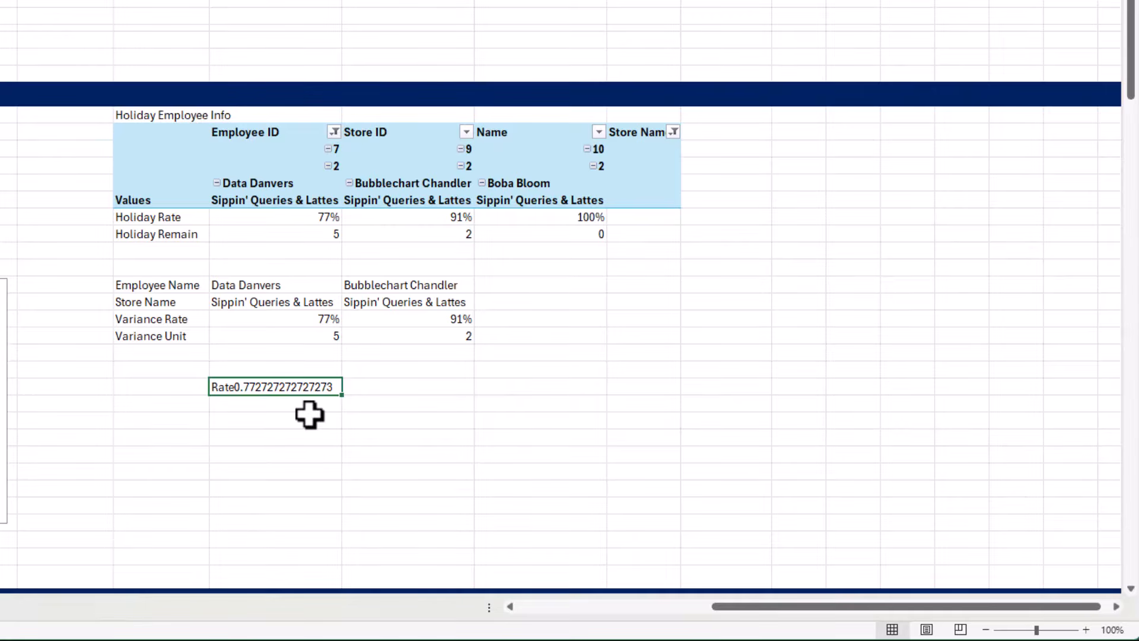
double_click(274, 387)
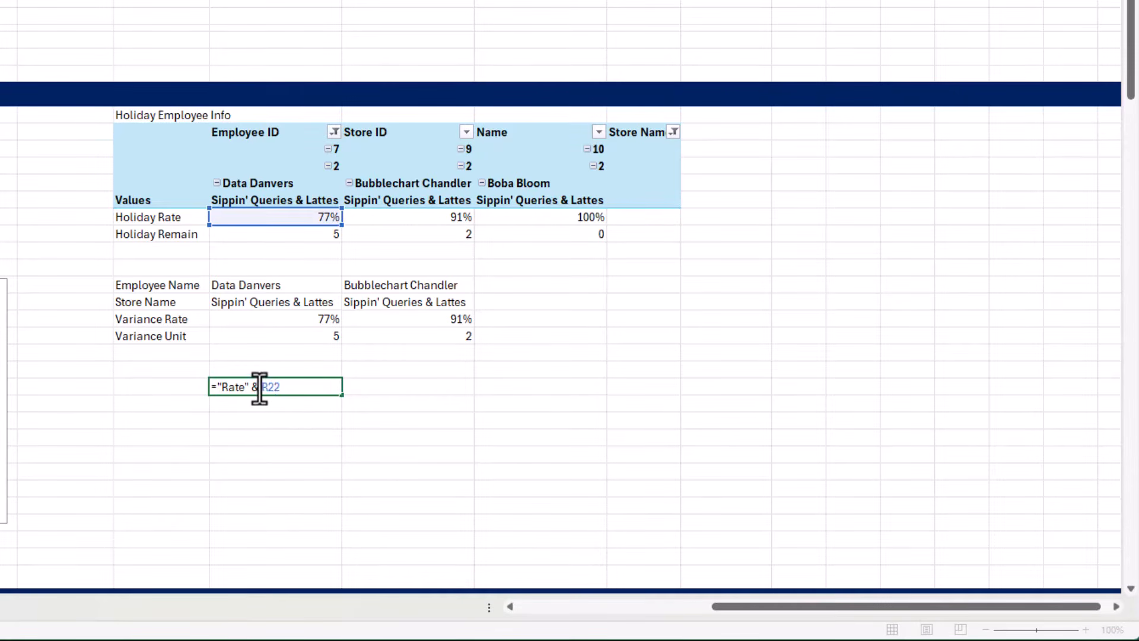
text(T )
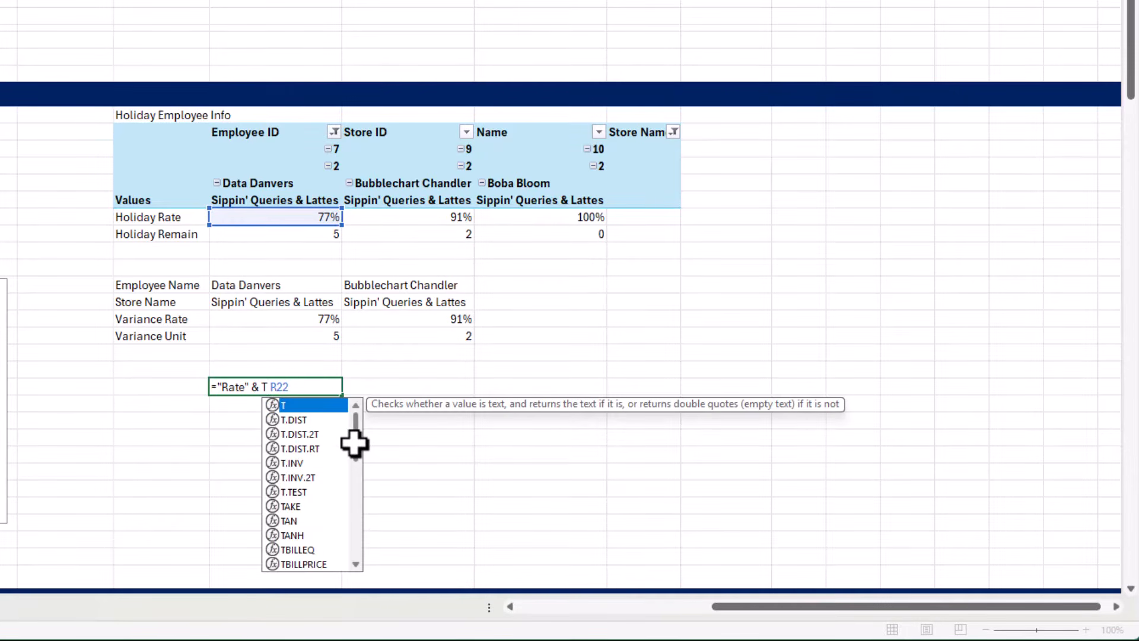
text(E)
key(Tab)
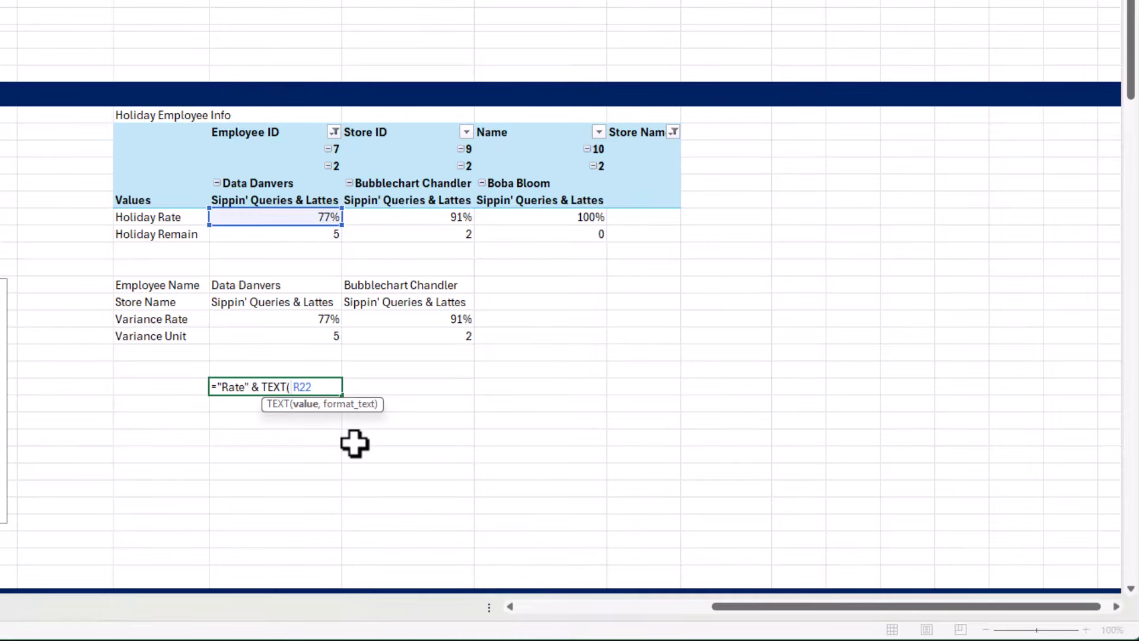
text(, "")
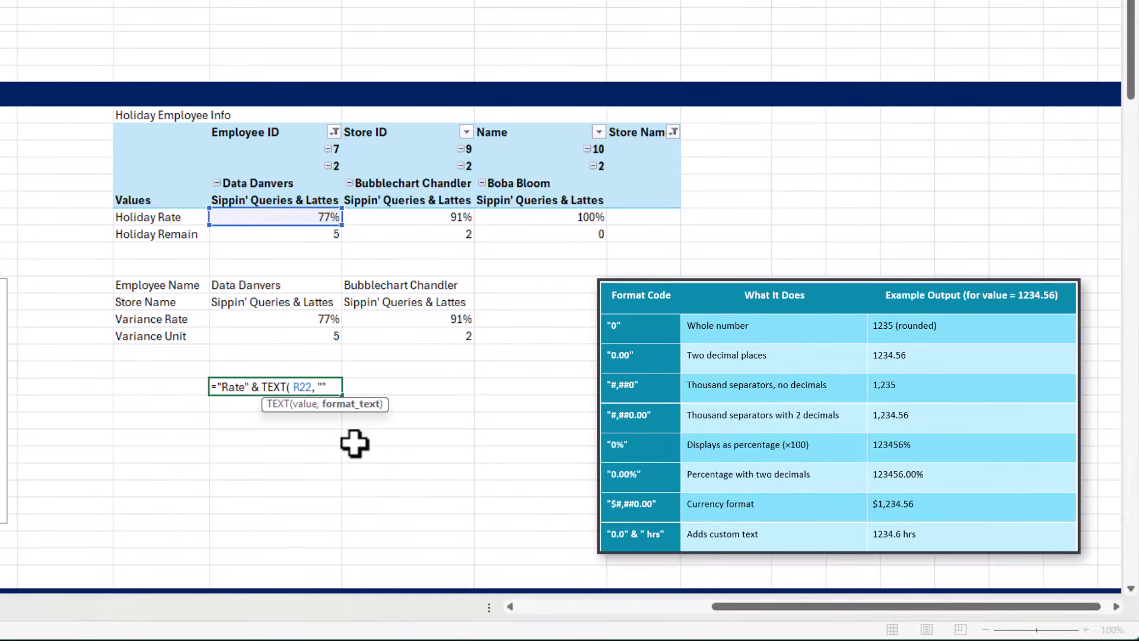
text(0)
text(%)
key(Right)
text())
drag(321, 388, 333, 390)
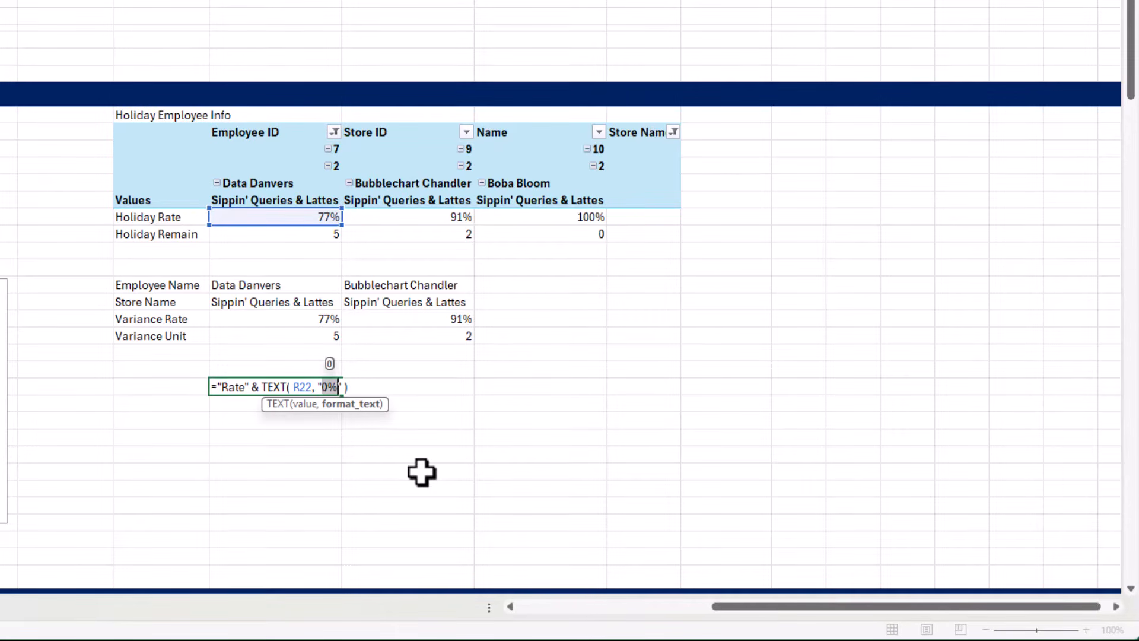
key(Return)
key(Up)
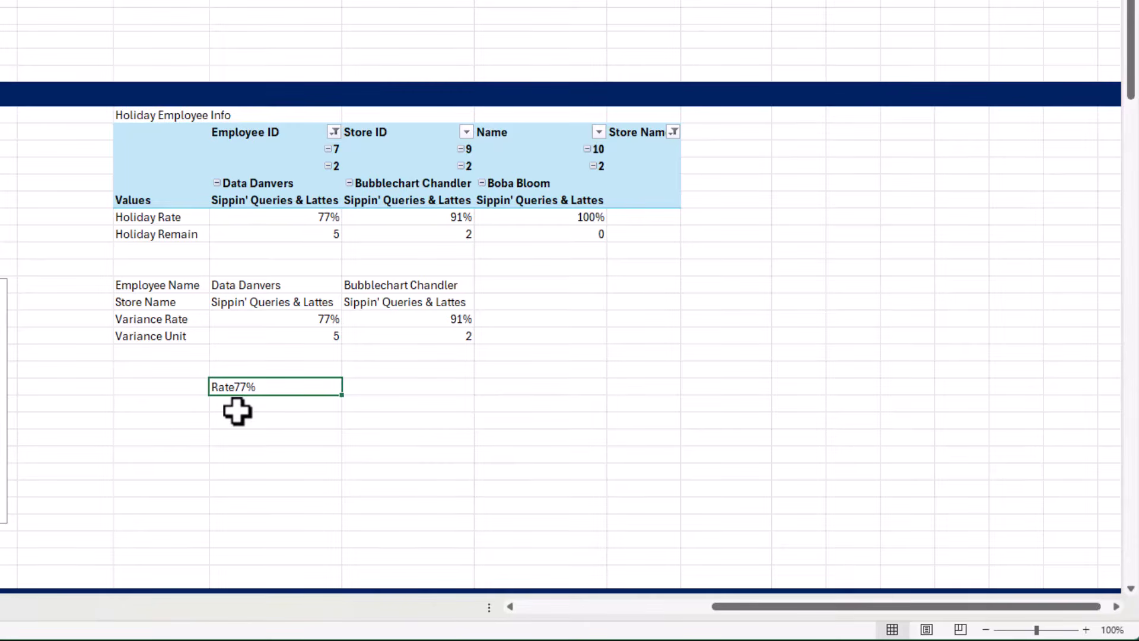
Insert REPT("a",2) & between the "Rate" label and the TEXT function in the R32 test formula
key(F2)
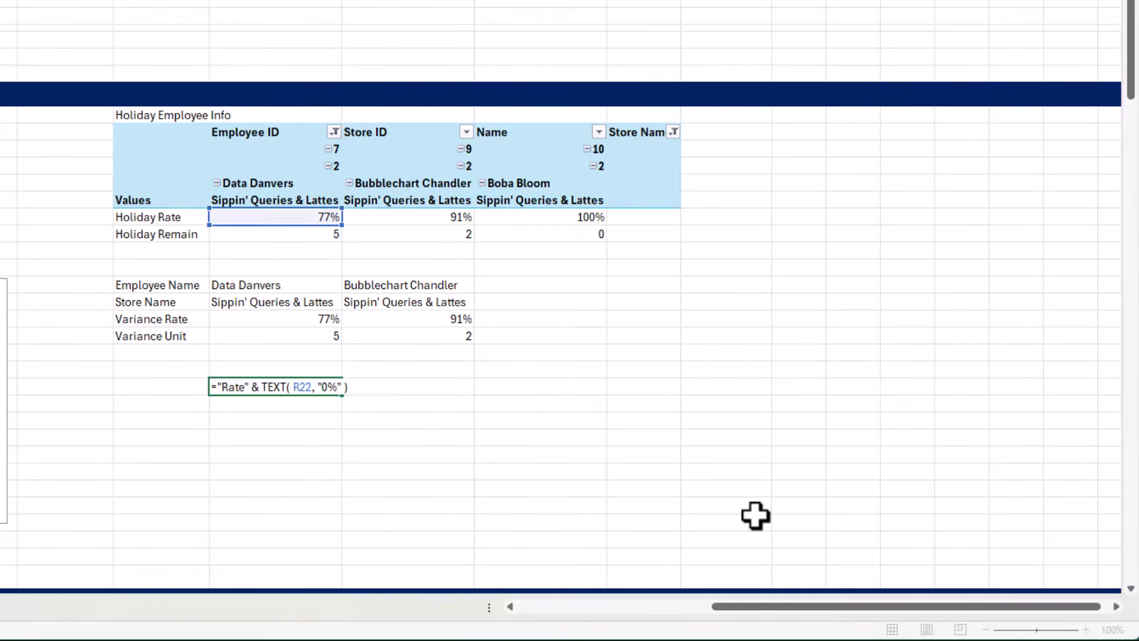
text(REPT)
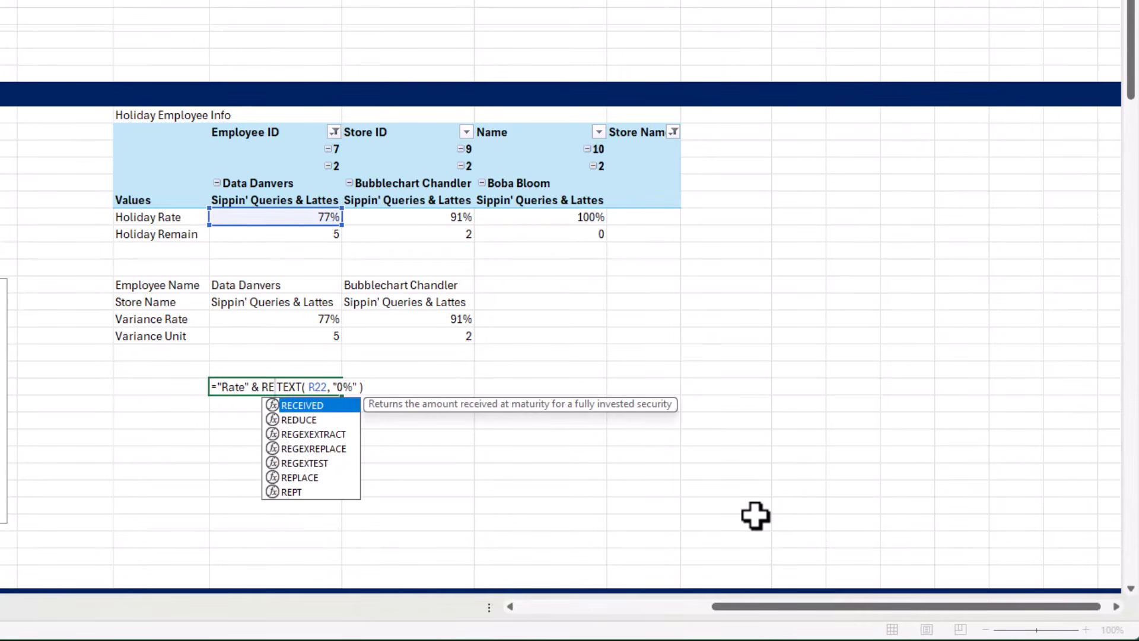
key(Tab)
text() )
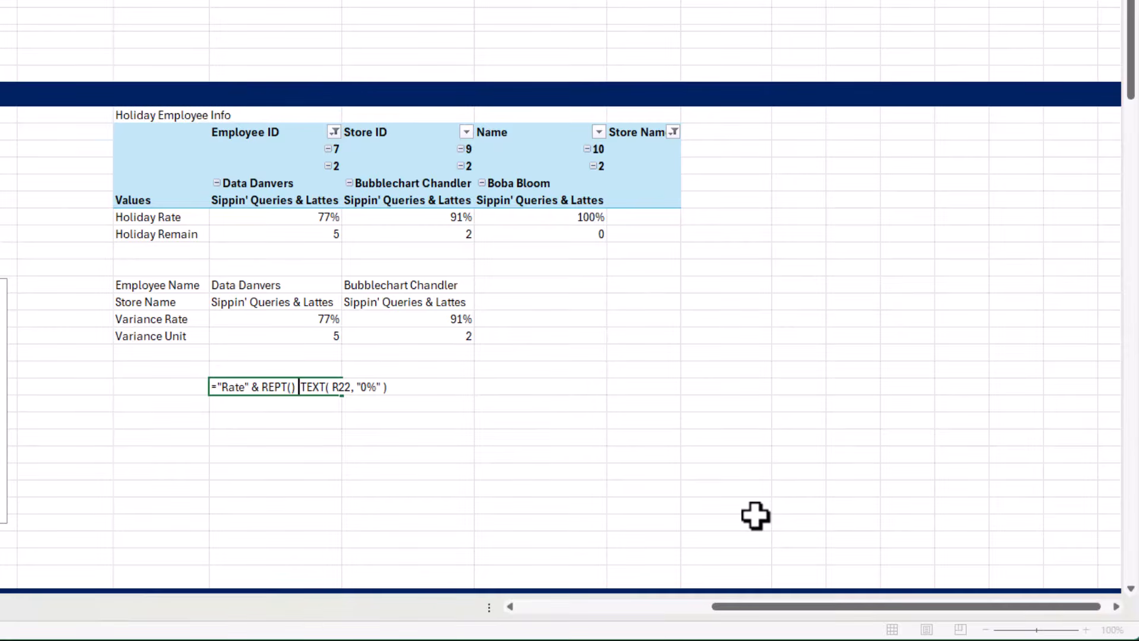
text(&)
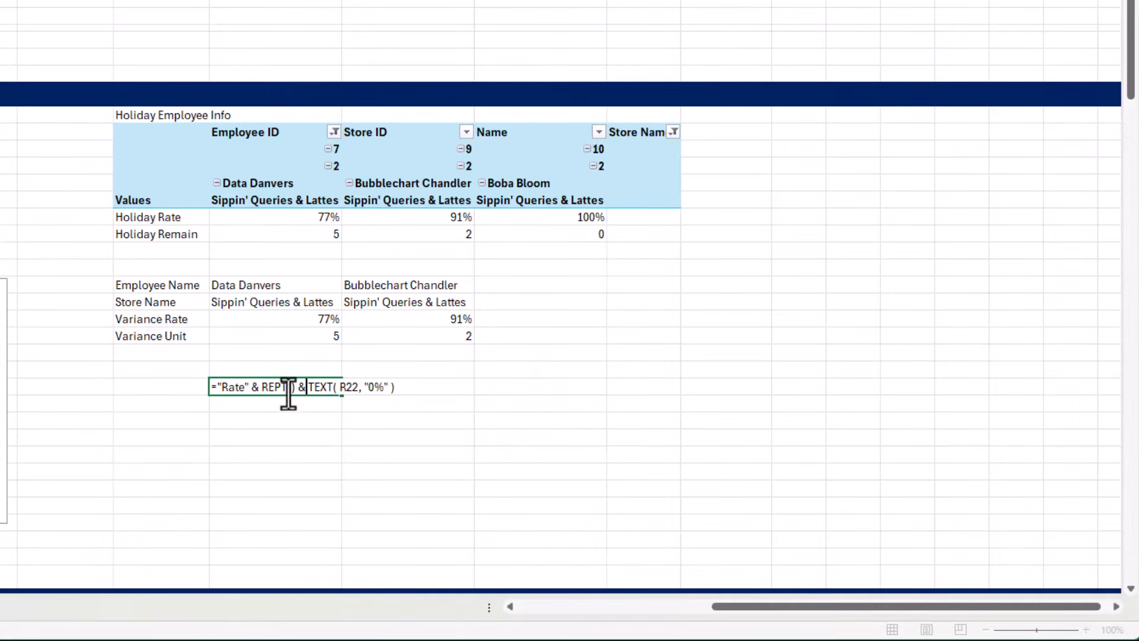
key(Left)
key(Left)
key(Left)
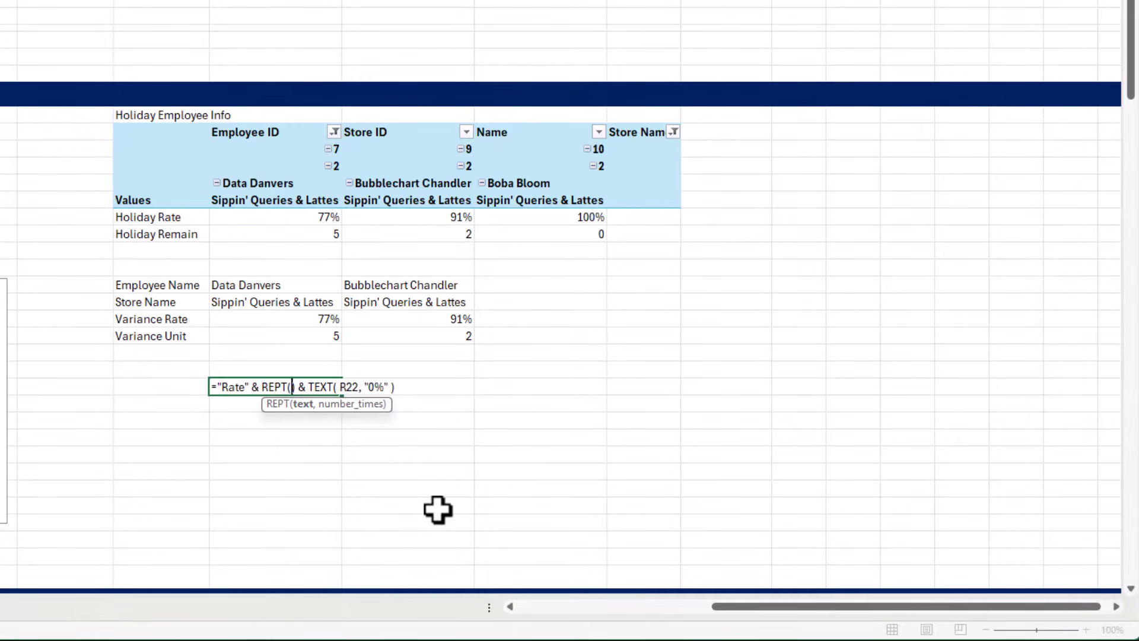
text("")
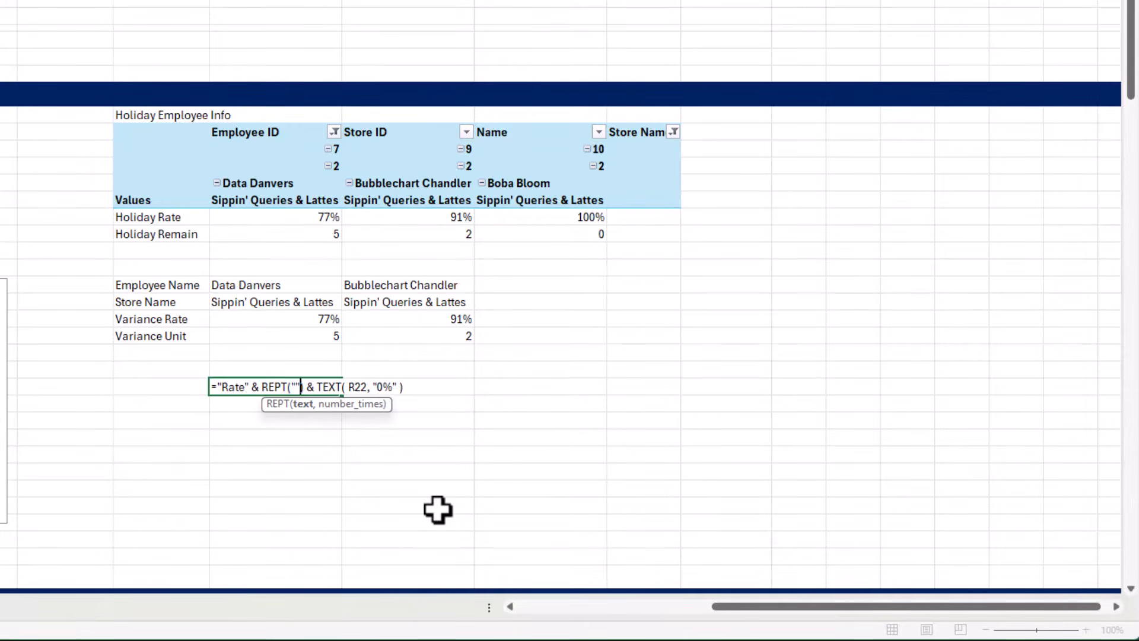
text(a)
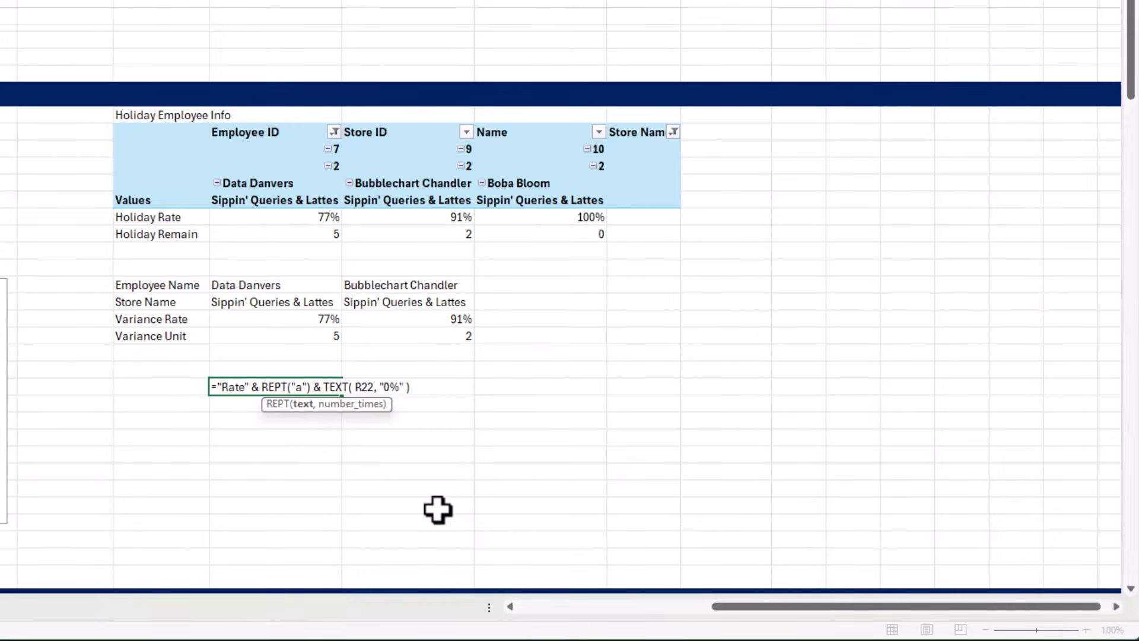
key(Right)
text(,)
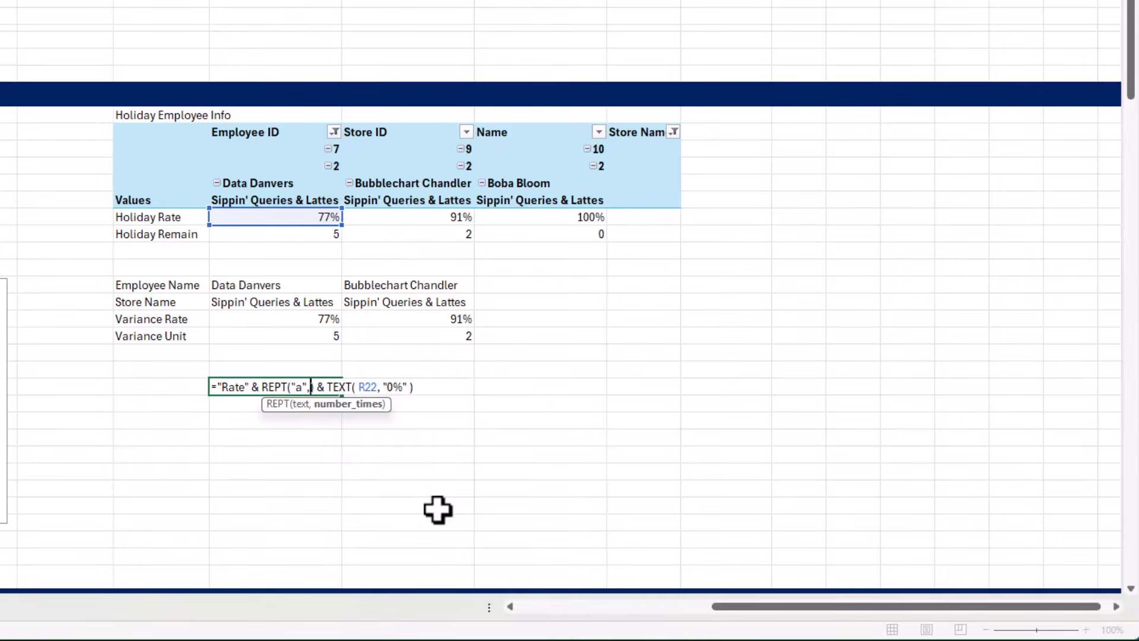
text(2)
key(ctrl+Return)
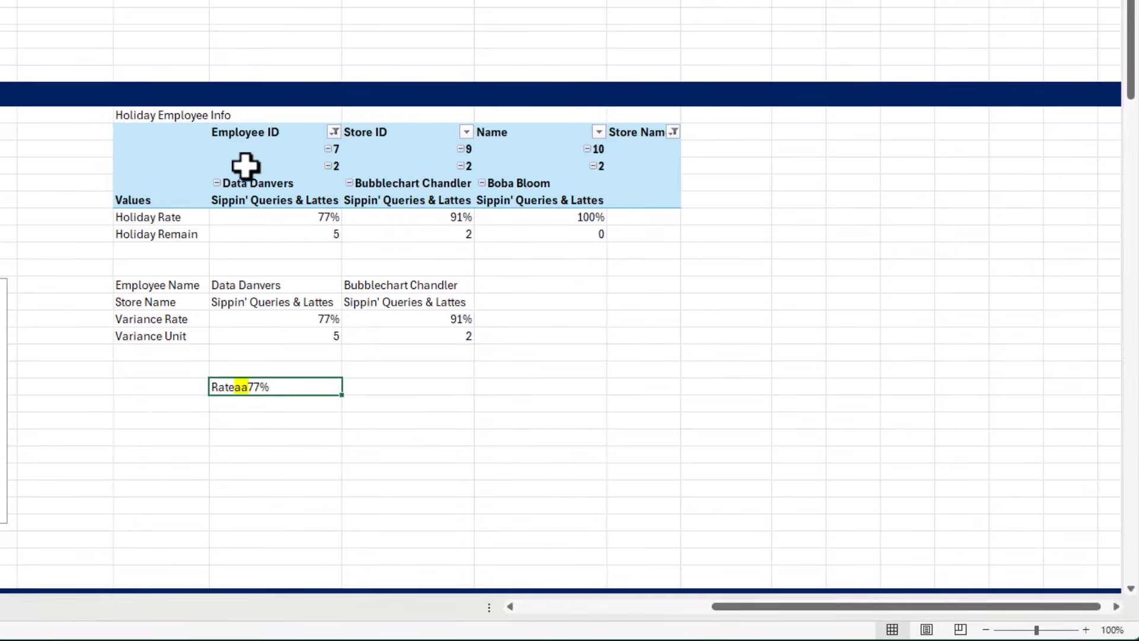
Set the REPT repeat count in the R32 test formula to 5
double_click(245, 386)
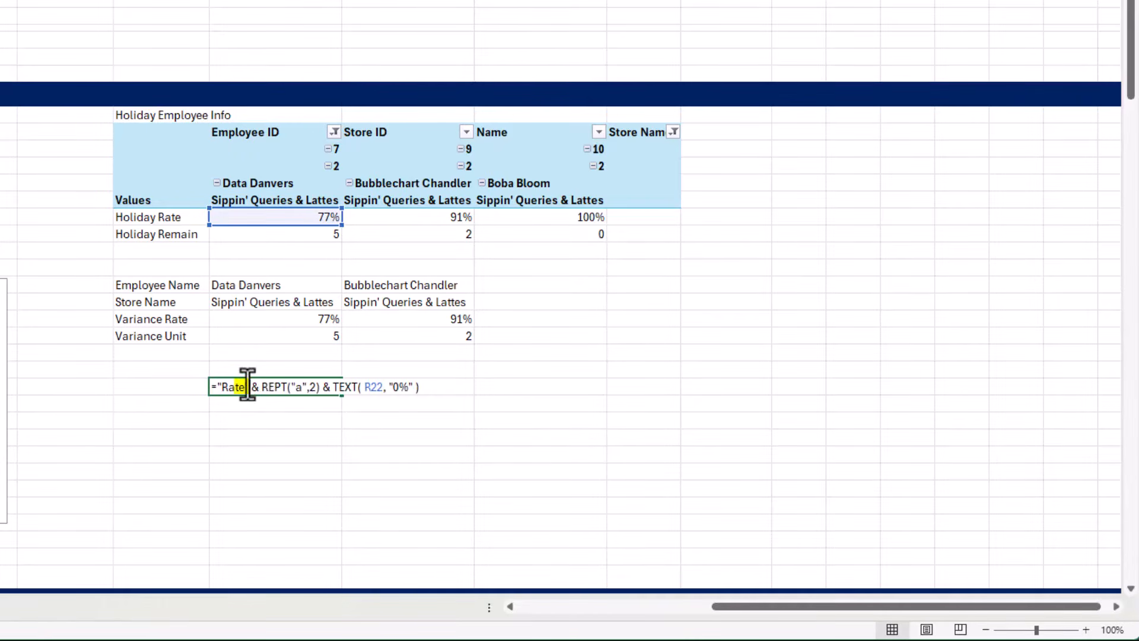
click(307, 387)
key(Right)
key(Delete)
text(5)
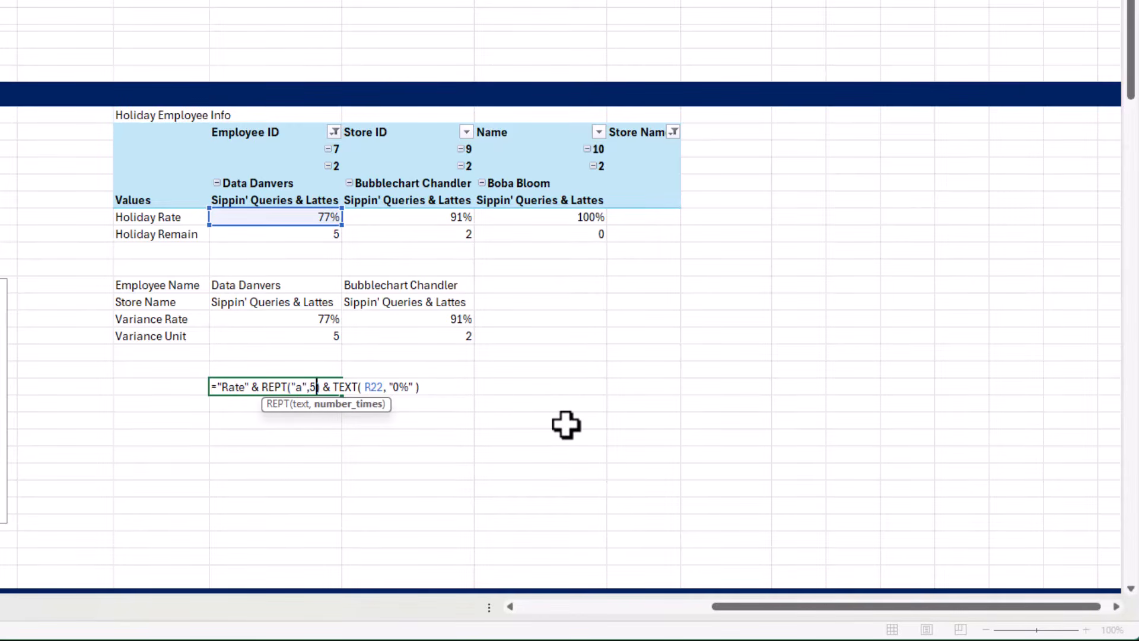
key(Return)
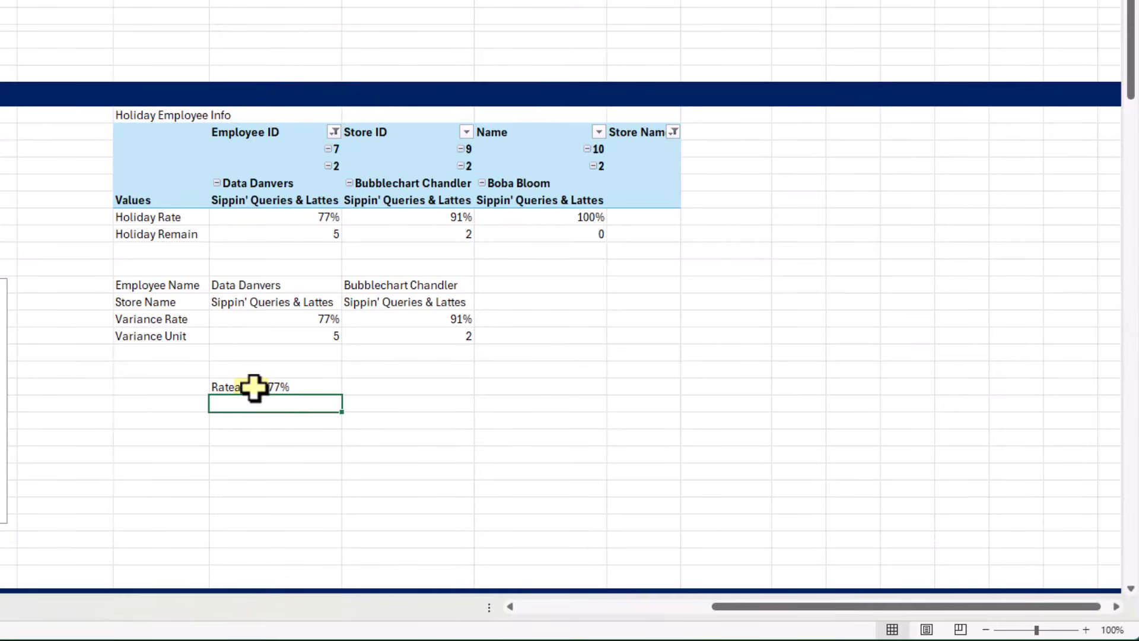
Make REPT in the R32 test formula repeat a space character 15 times instead of the letter
double_click(254, 387)
click(296, 387)
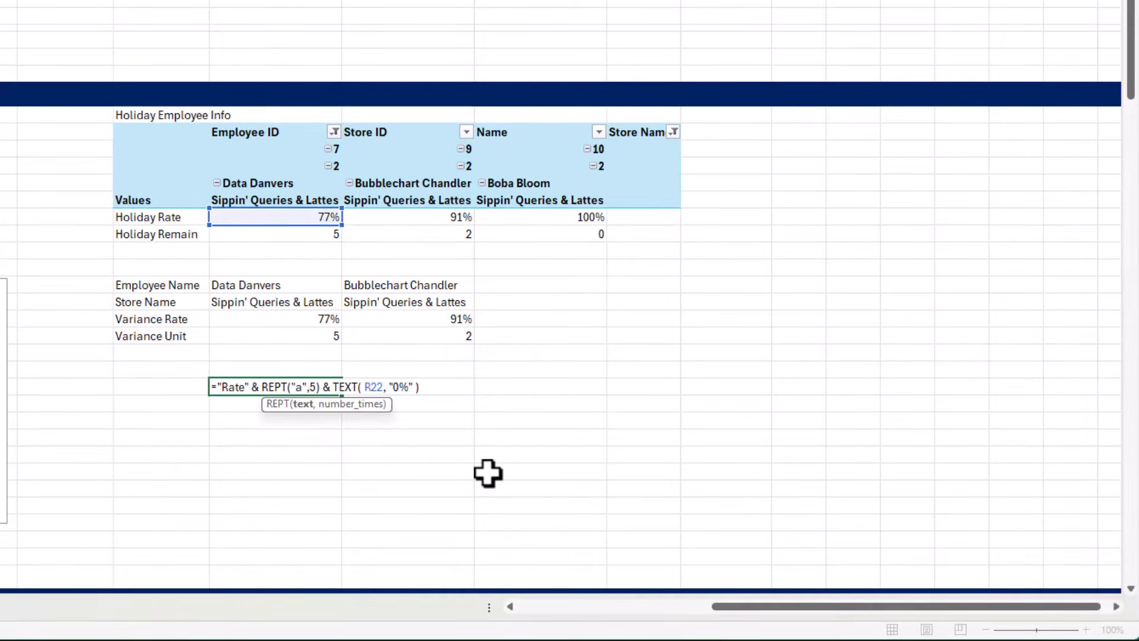
key(Delete)
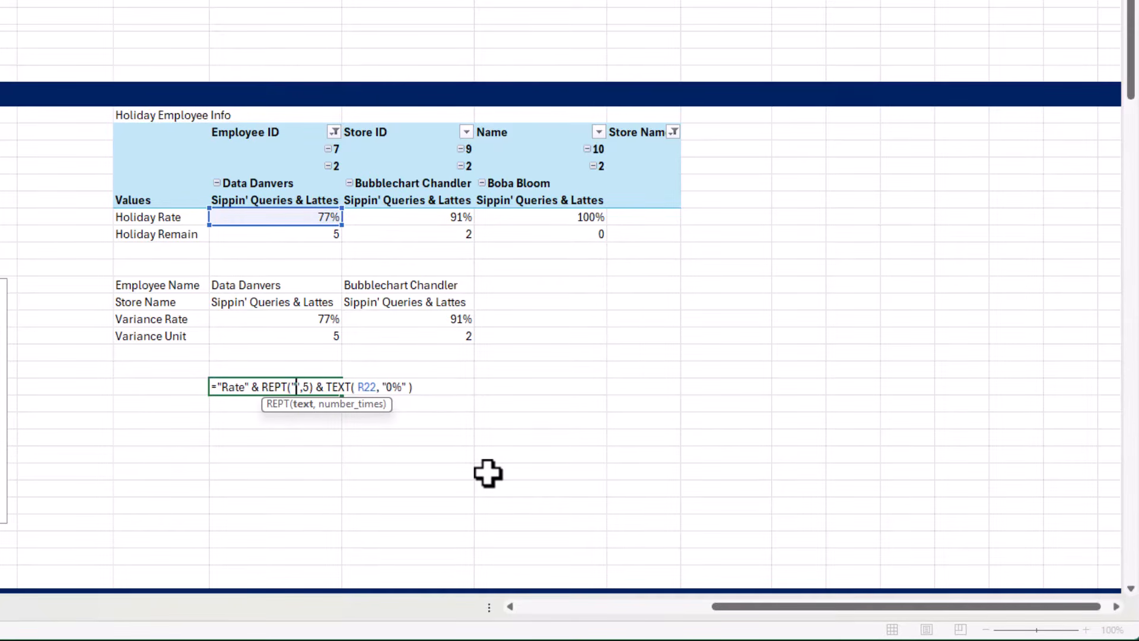
key(Right)
key(Right)
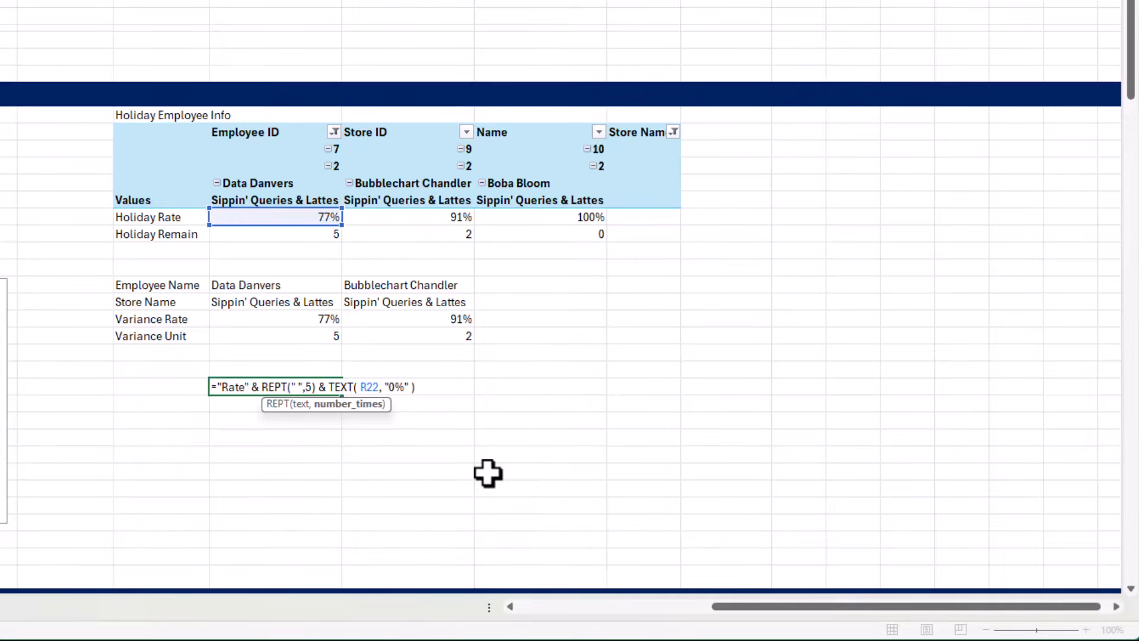
text(1)
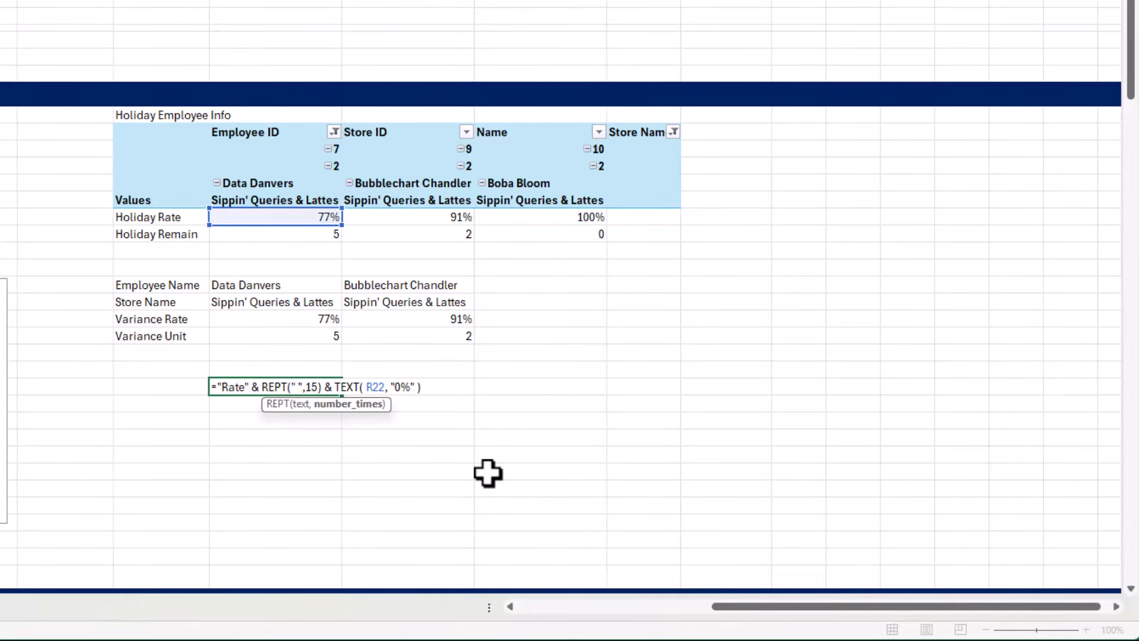
key(ctrl+Return)
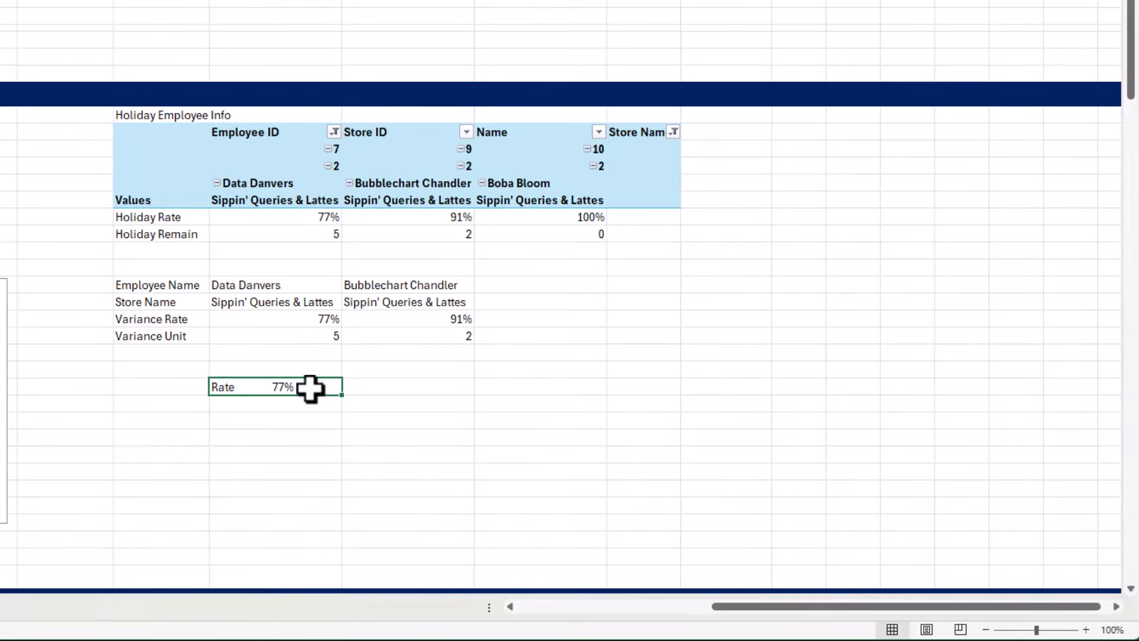
Copy the R32 expression without its equals sign and replace R22 with it in the IF formula of the first Variance Rate cell, R28
double_click(310, 389)
drag(437, 386, 216, 392)
key(ctrl+c)
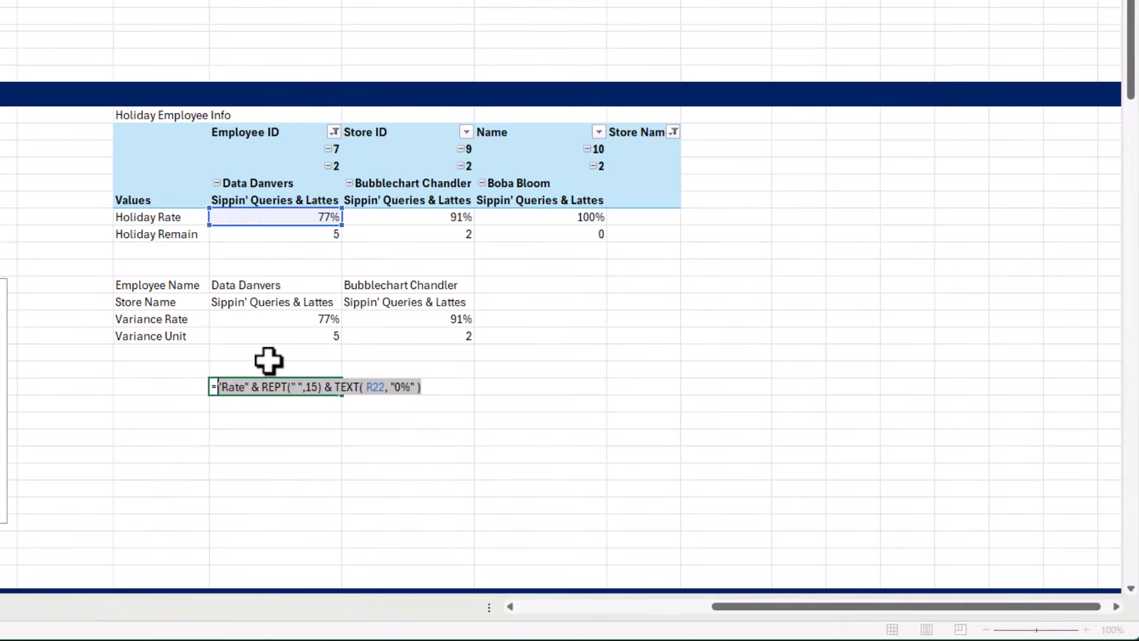
key(Escape)
click(285, 319)
double_click(285, 319)
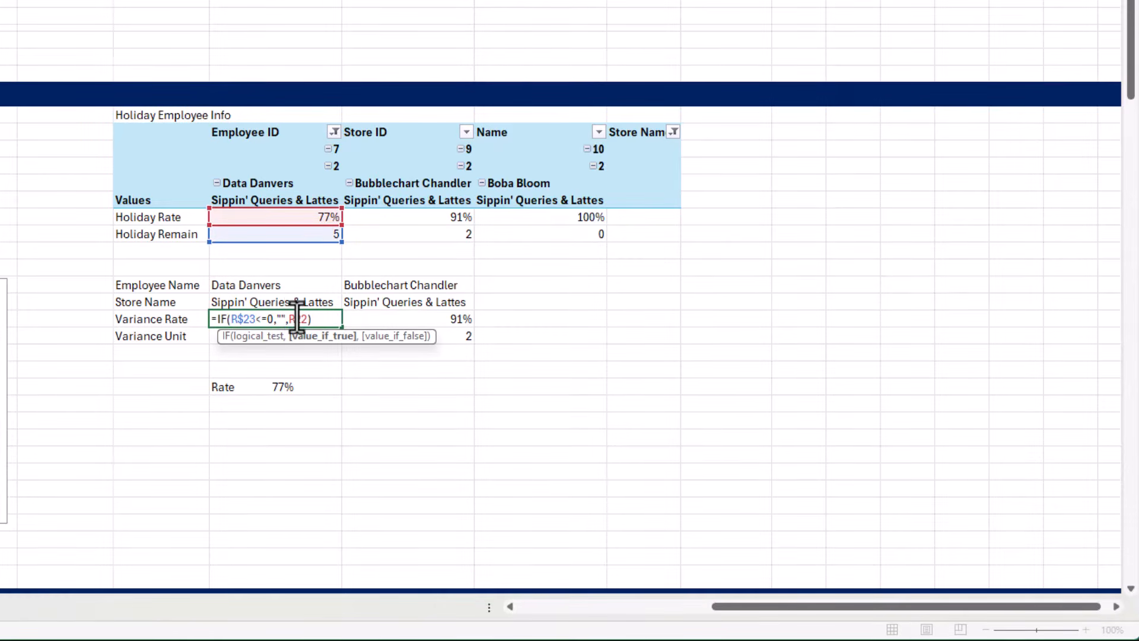
double_click(298, 319)
key(ctrl+v)
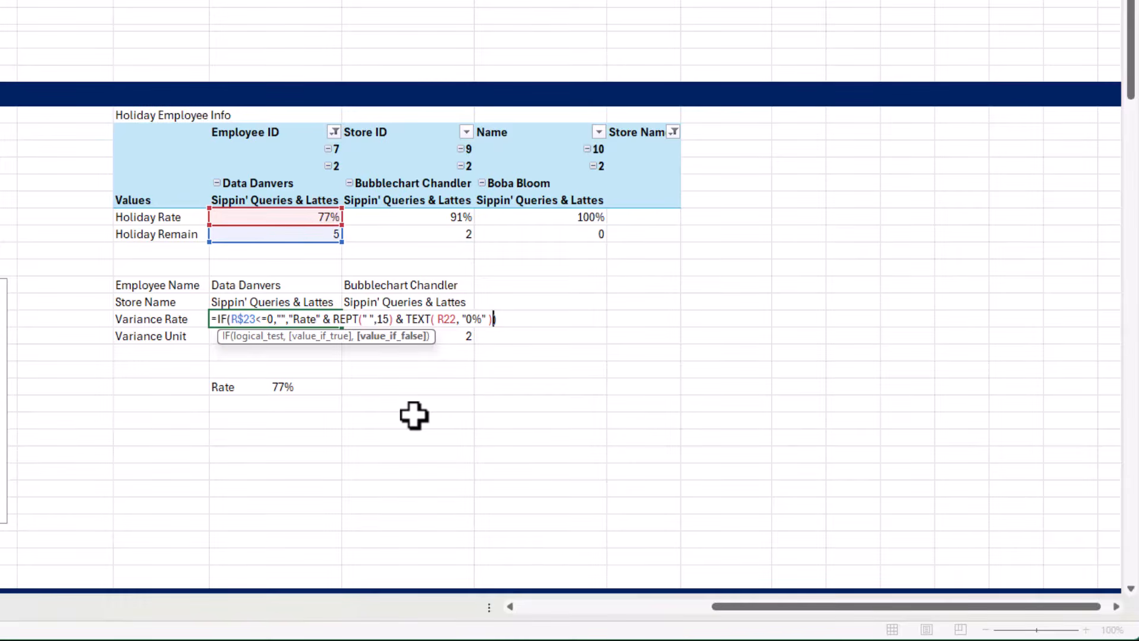
key(Return)
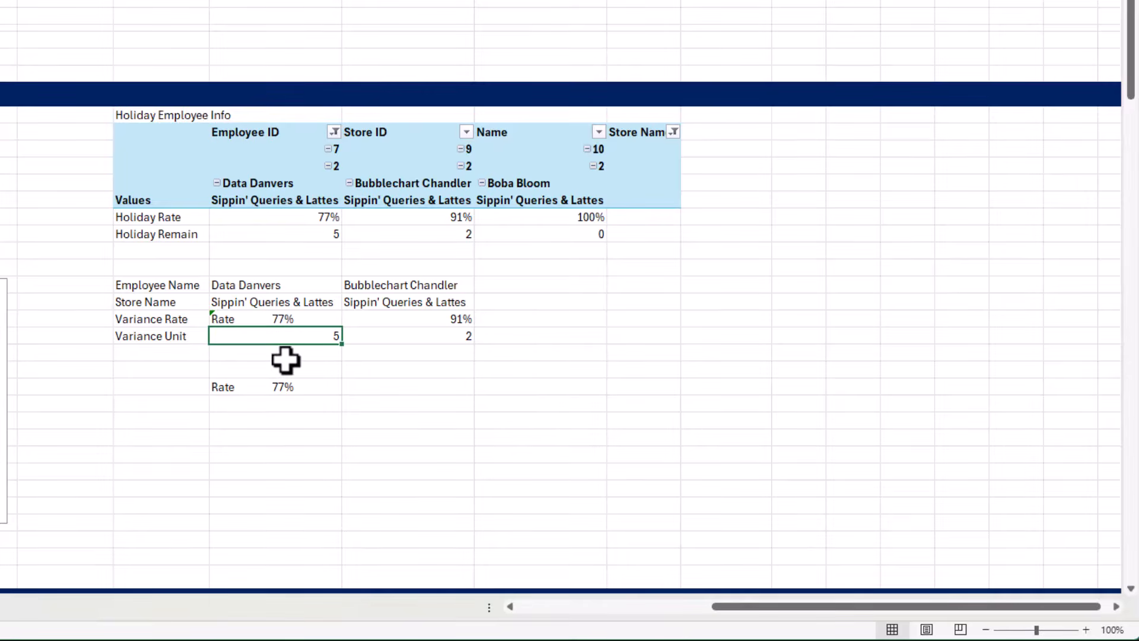
Fill the Variance Rate formula down to R29 and change its label to "Days" and its number format to "0"
key(ctrl+d)
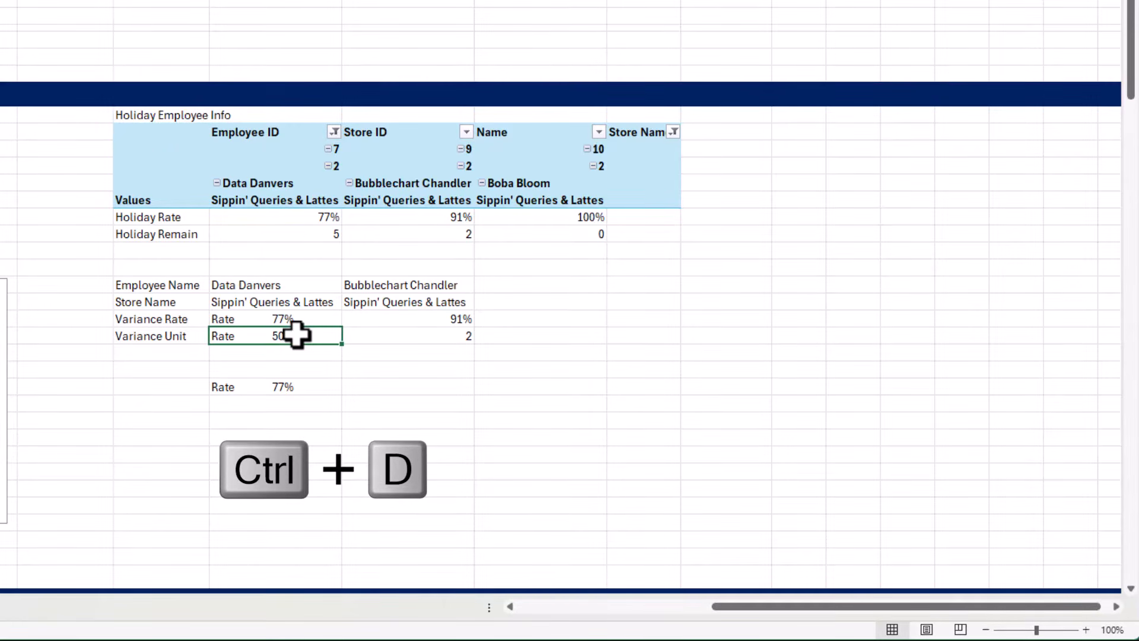
double_click(296, 335)
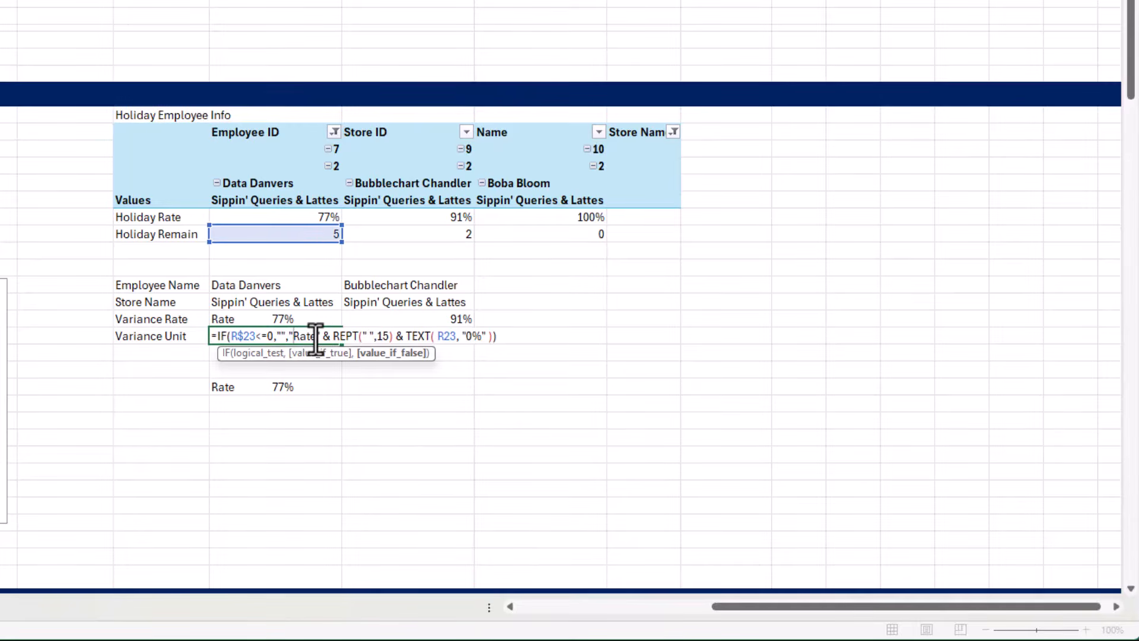
drag(317, 339, 293, 336)
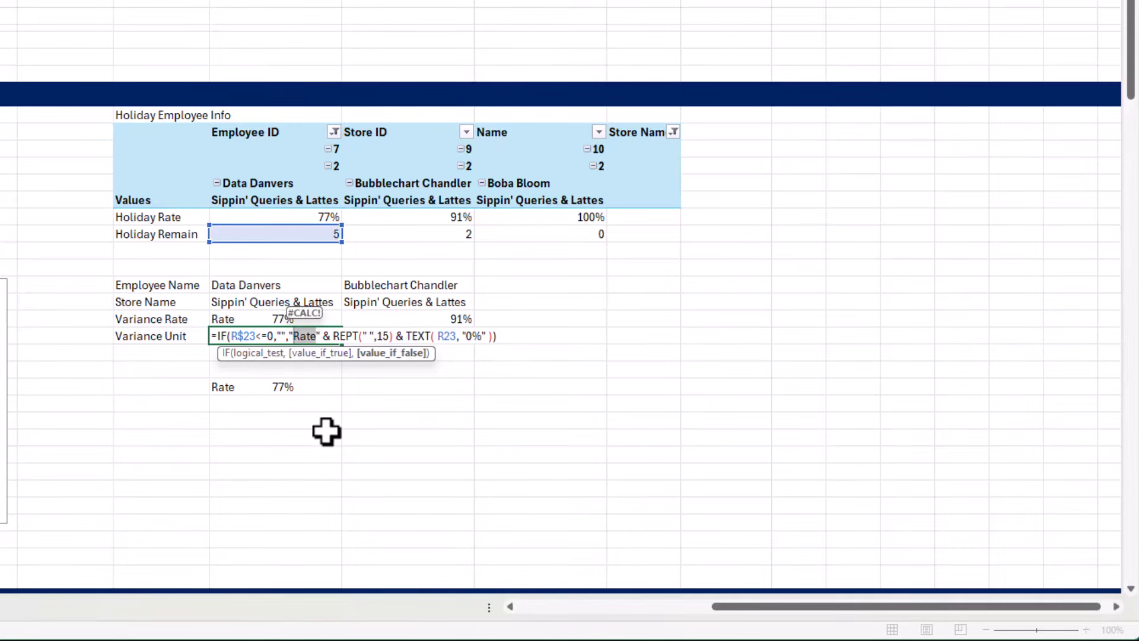
text(Days)
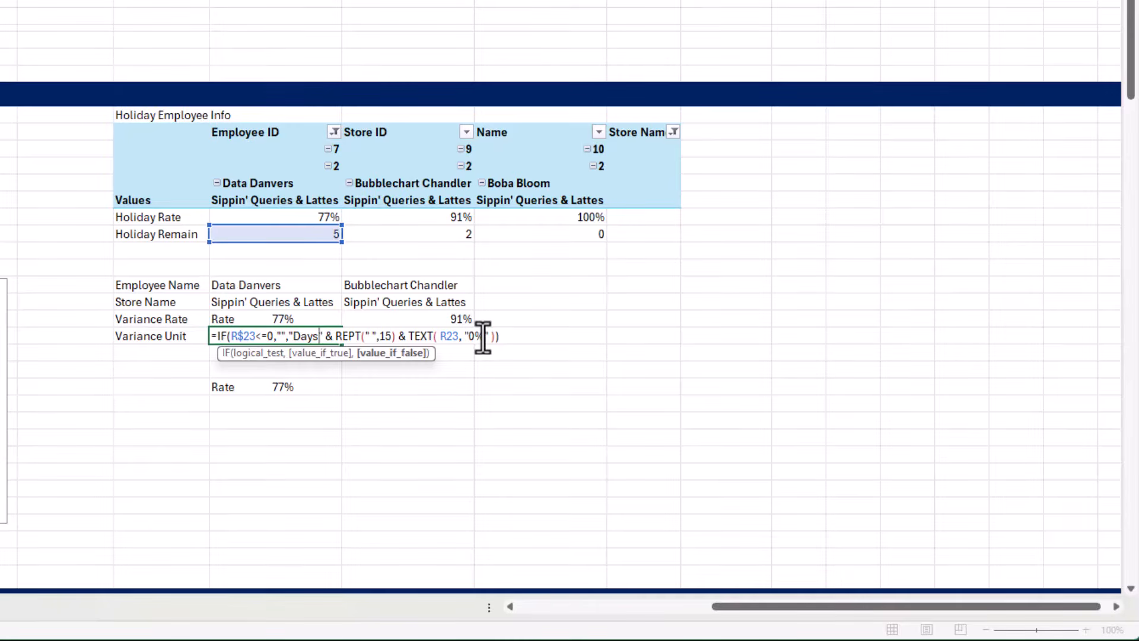
drag(485, 336, 468, 336)
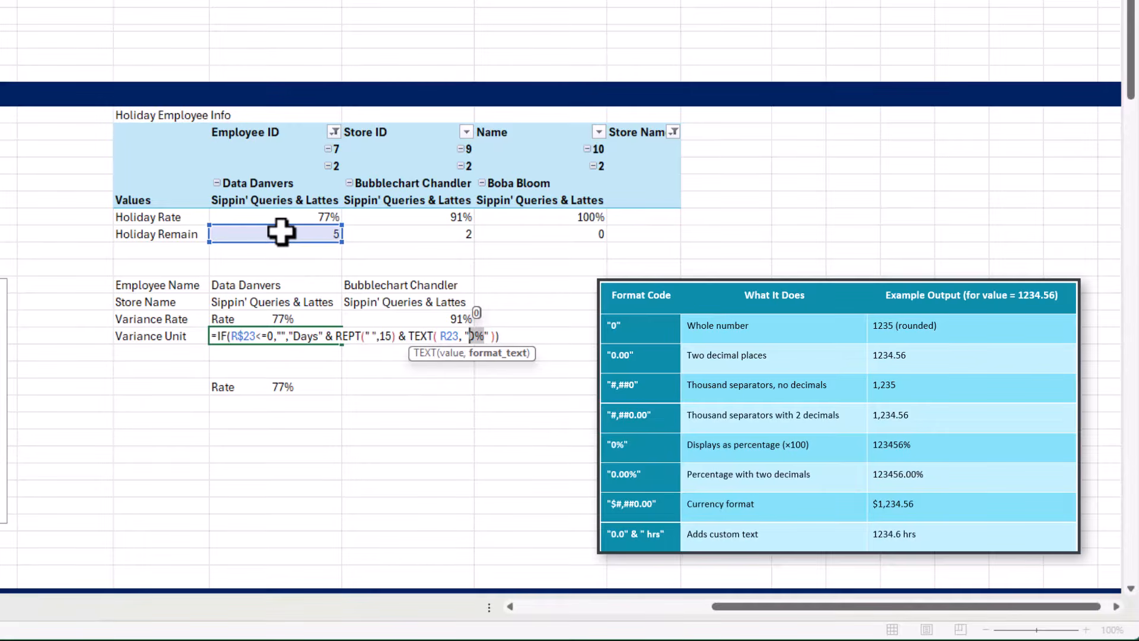
text(0)
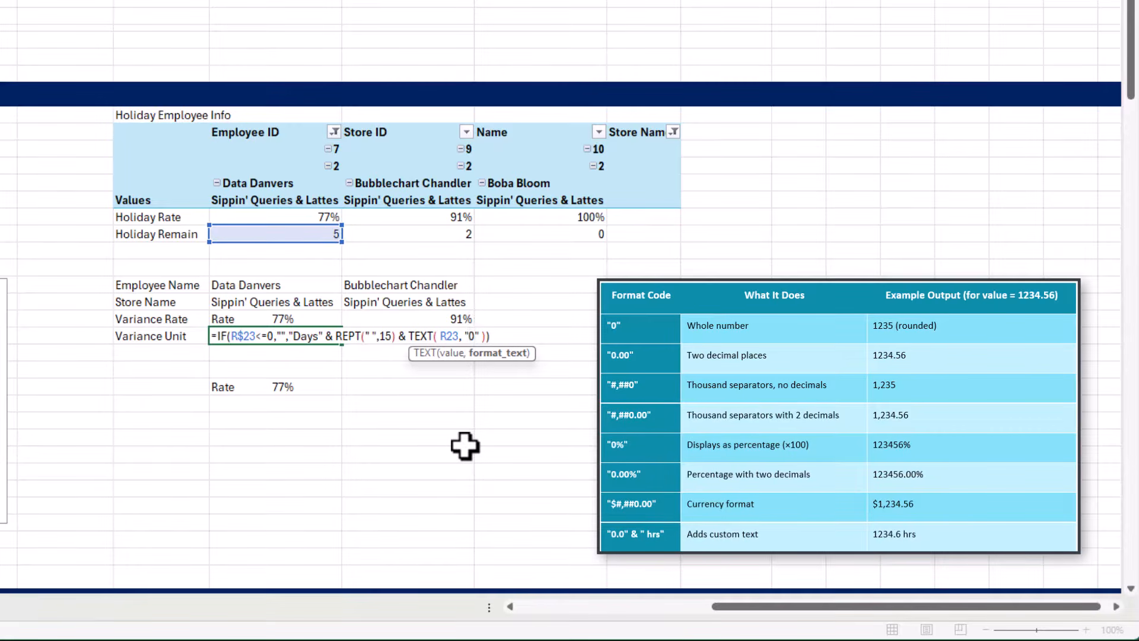
key(Return)
Fill the Rate and Days formulas from R28:R29 across to column T
drag(323, 318, 532, 332)
key(ctrl+r)
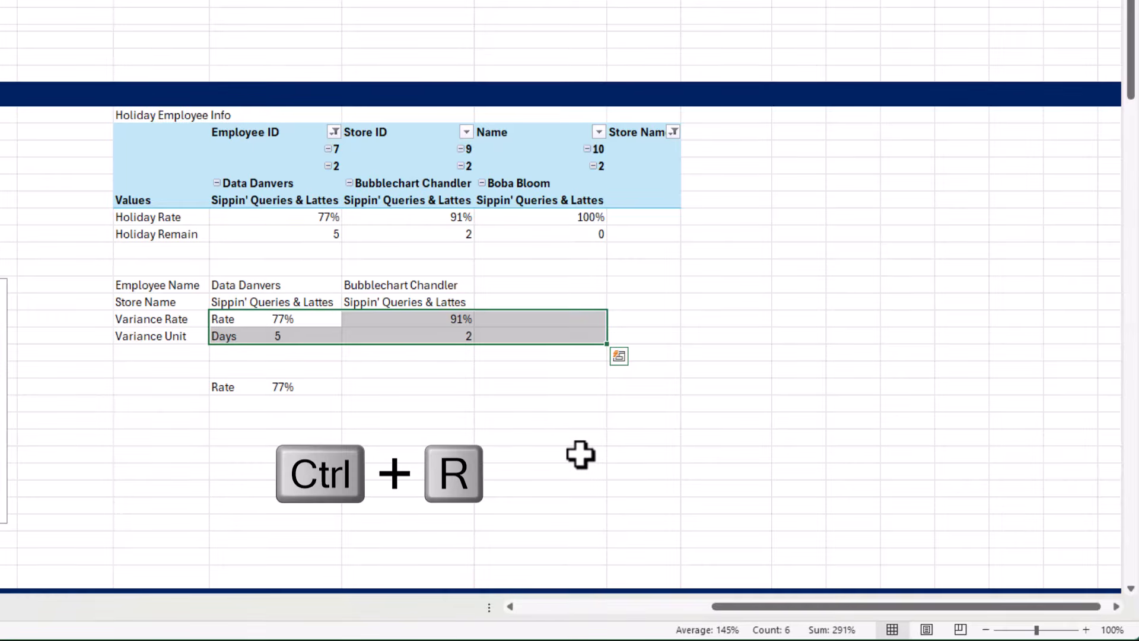
Fill the Variance Rate and Variance Unit formulas right through column T, and clear the Store Name slicer's filter on the General sheet, returning to Var
key(ctrl+r)
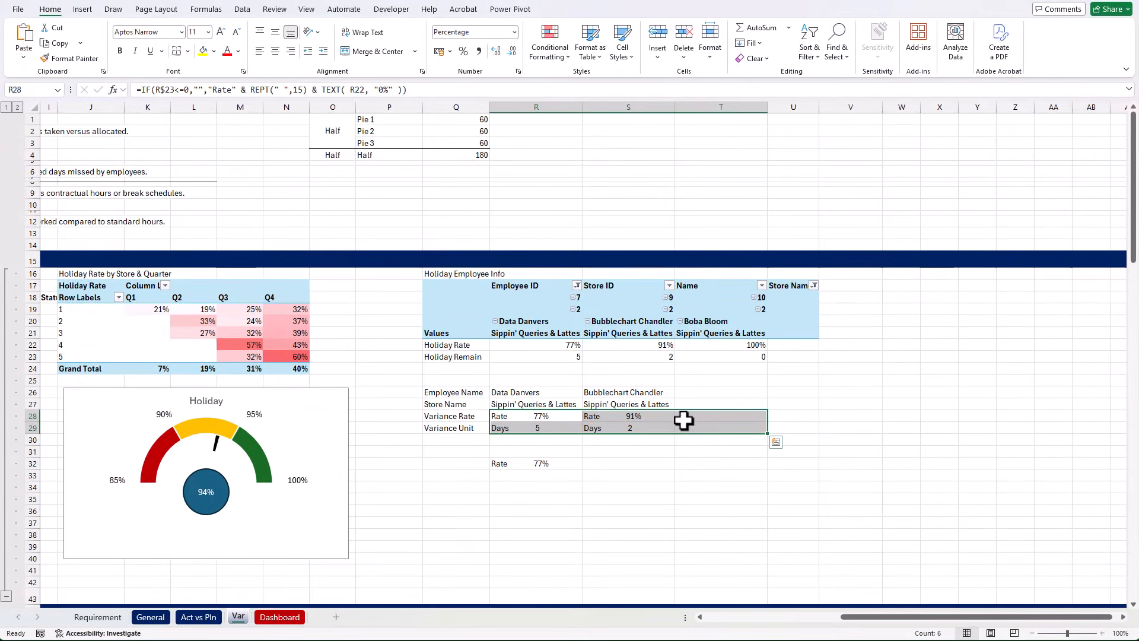
click(149, 617)
click(887, 173)
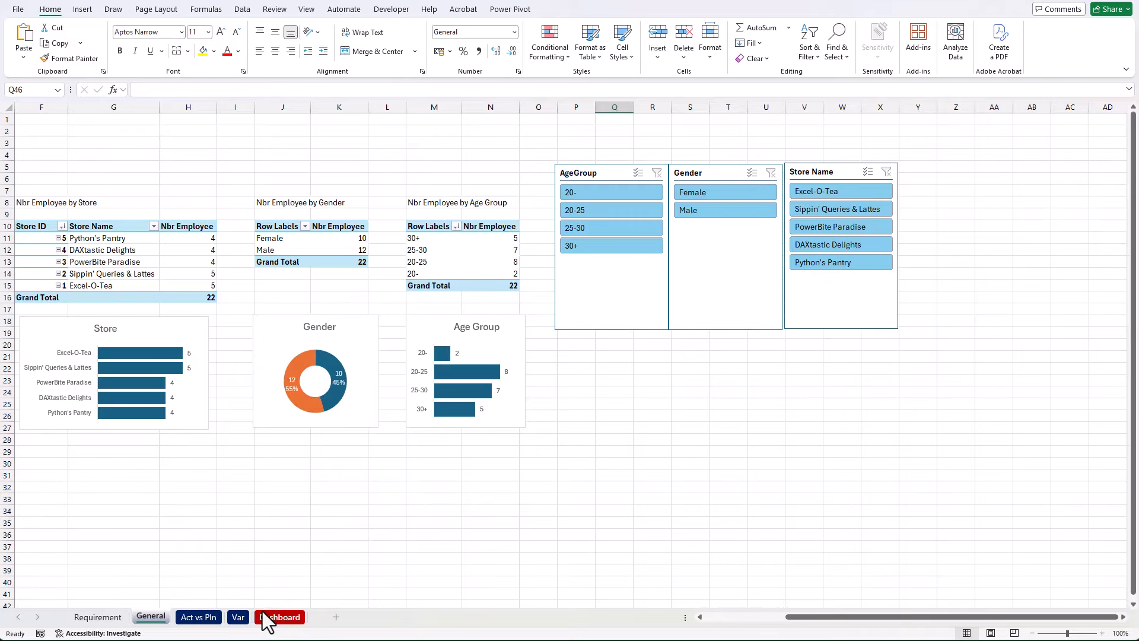
click(239, 618)
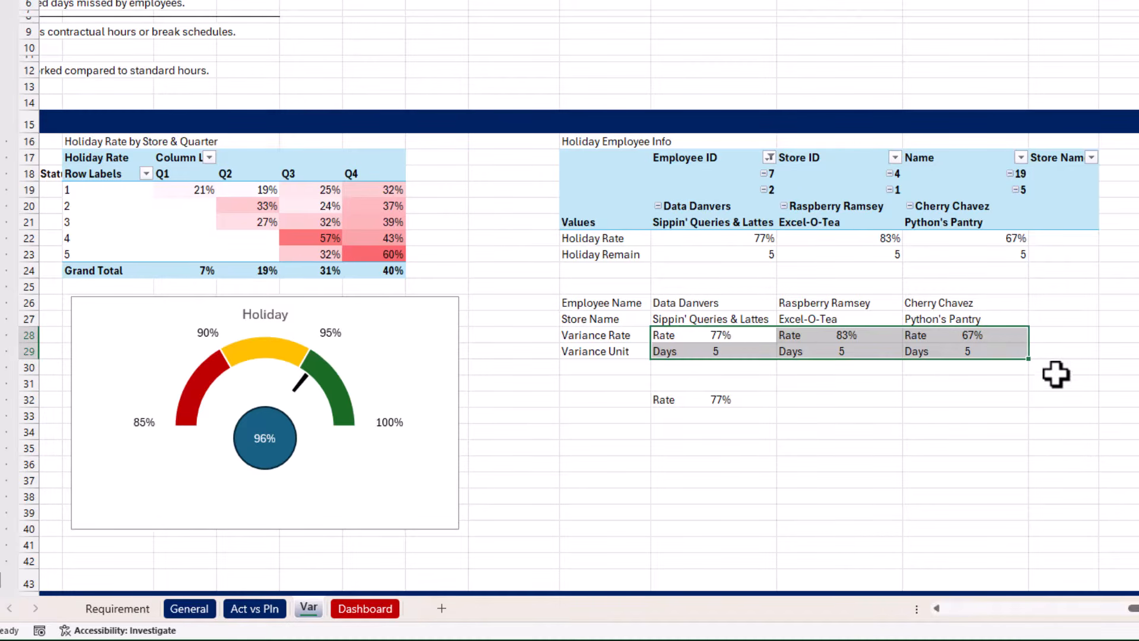
drag(1007, 308, 1007, 351)
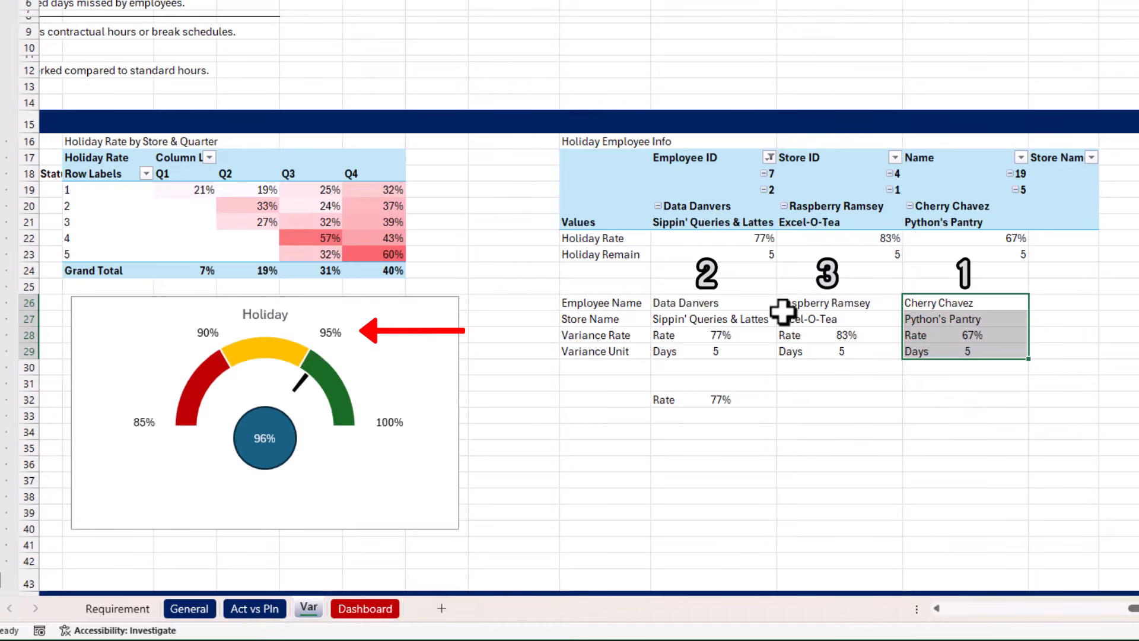
drag(768, 305, 968, 365)
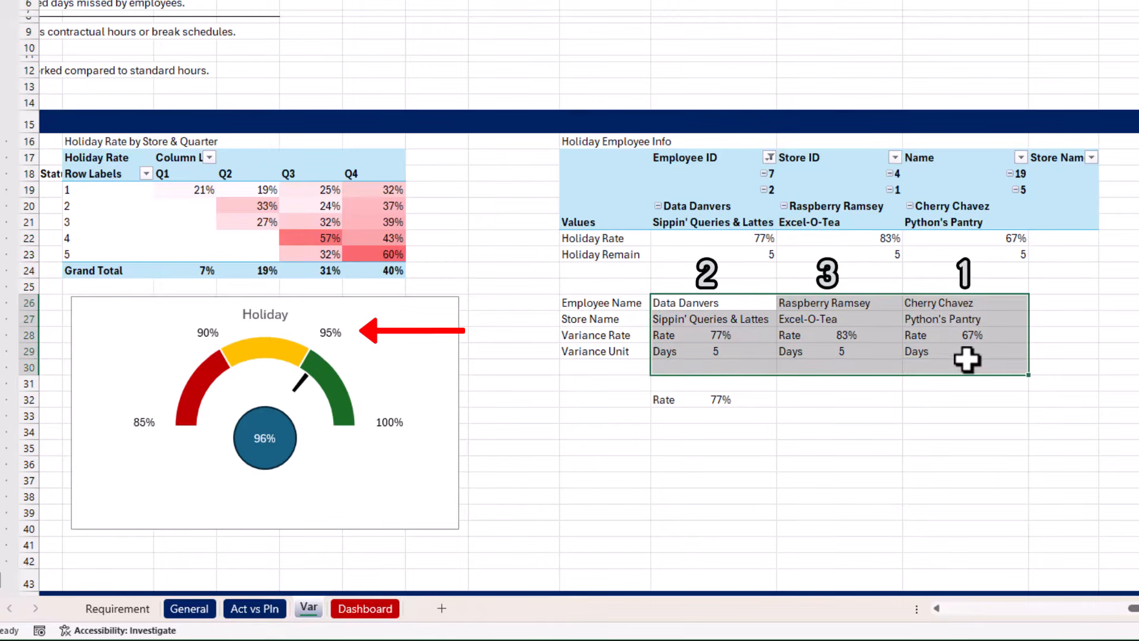
Sort the Employee ID field of the Holiday Employee Info pivot in ascending order by Holiday Rate
click(750, 157)
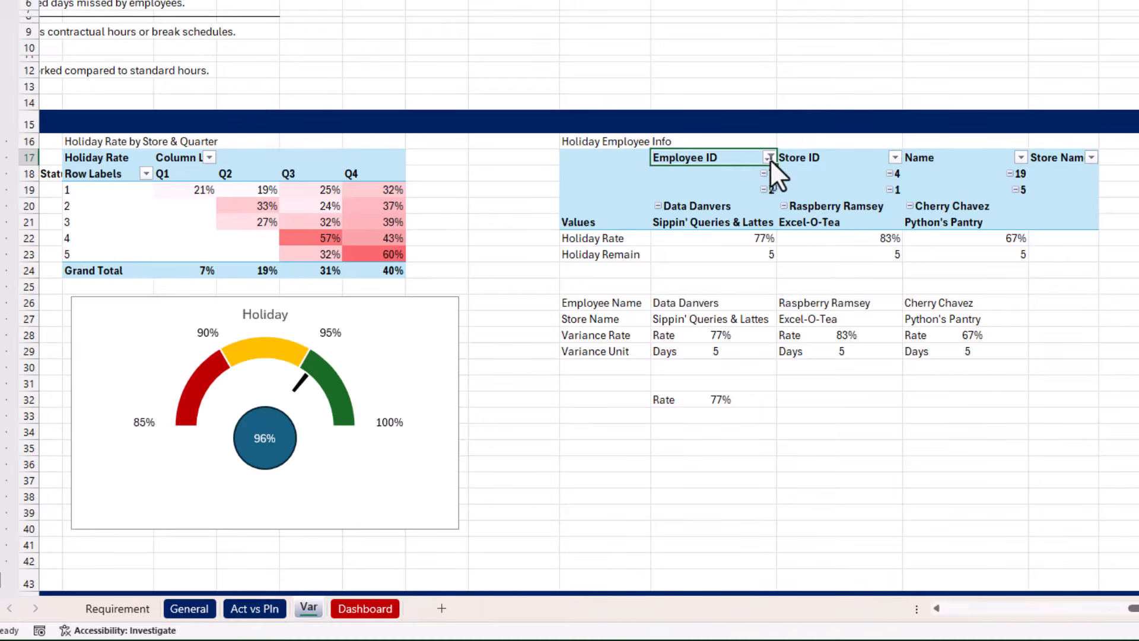
click(769, 157)
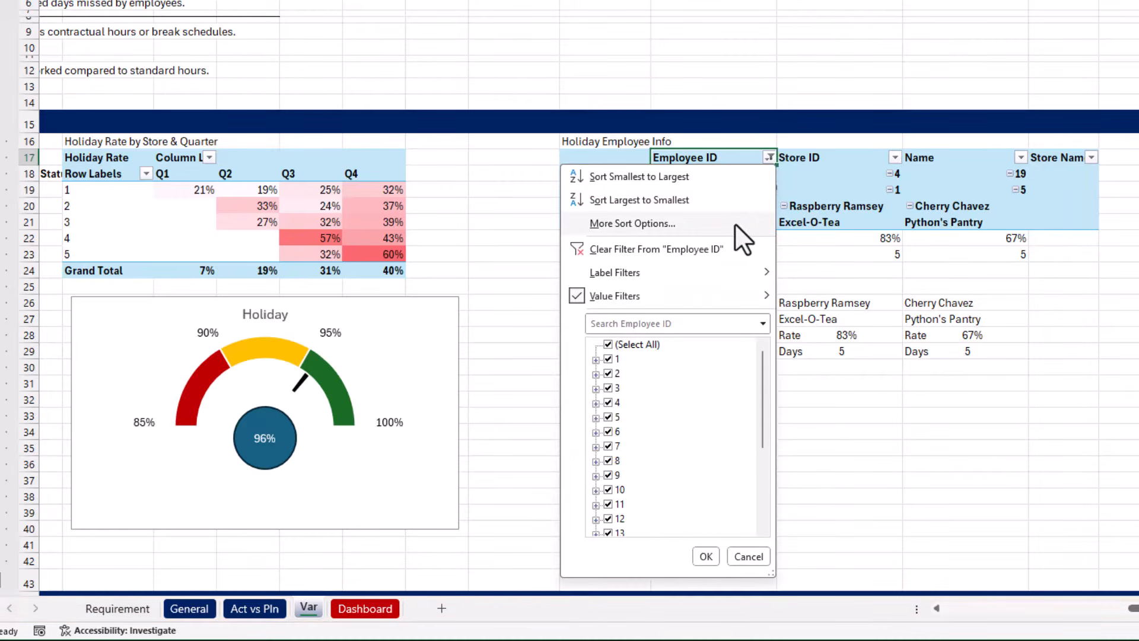
click(735, 223)
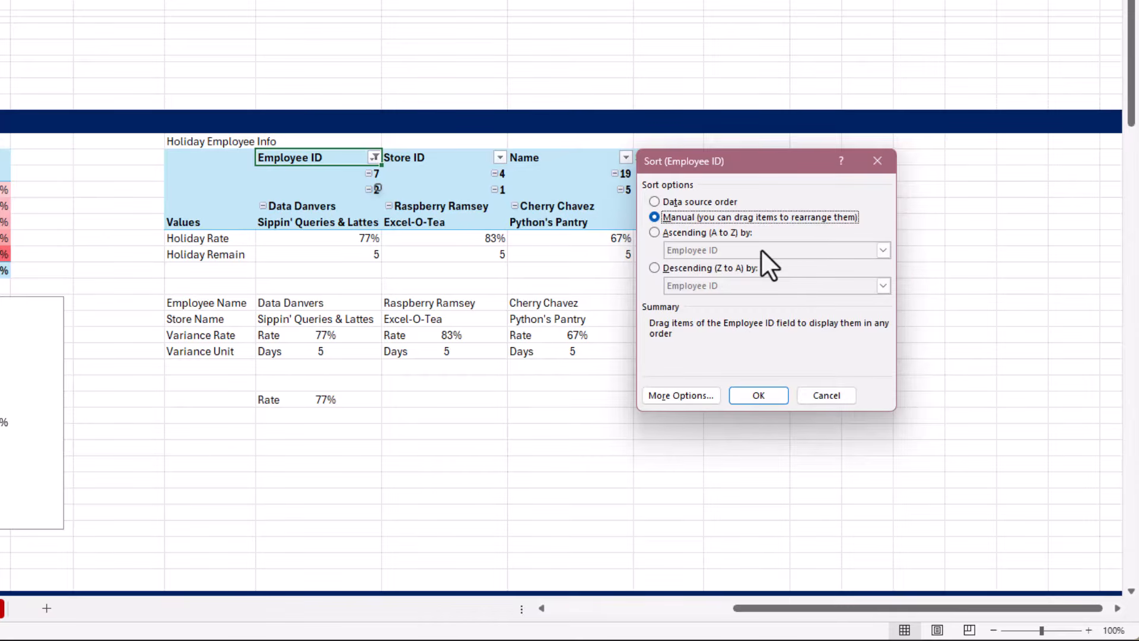
click(721, 237)
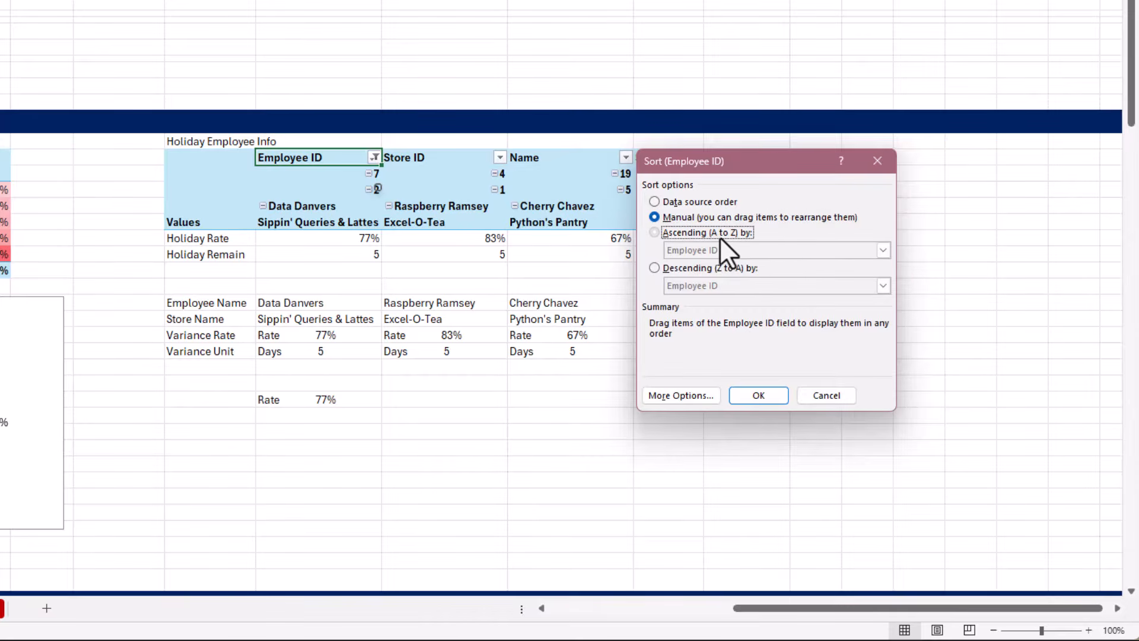
click(841, 250)
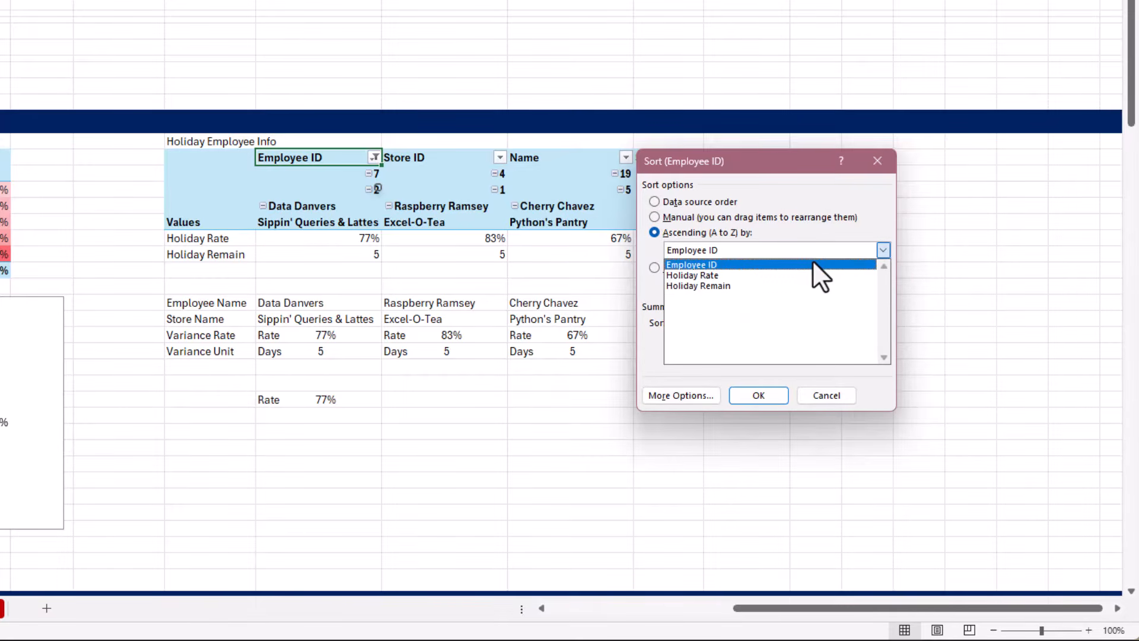
click(770, 276)
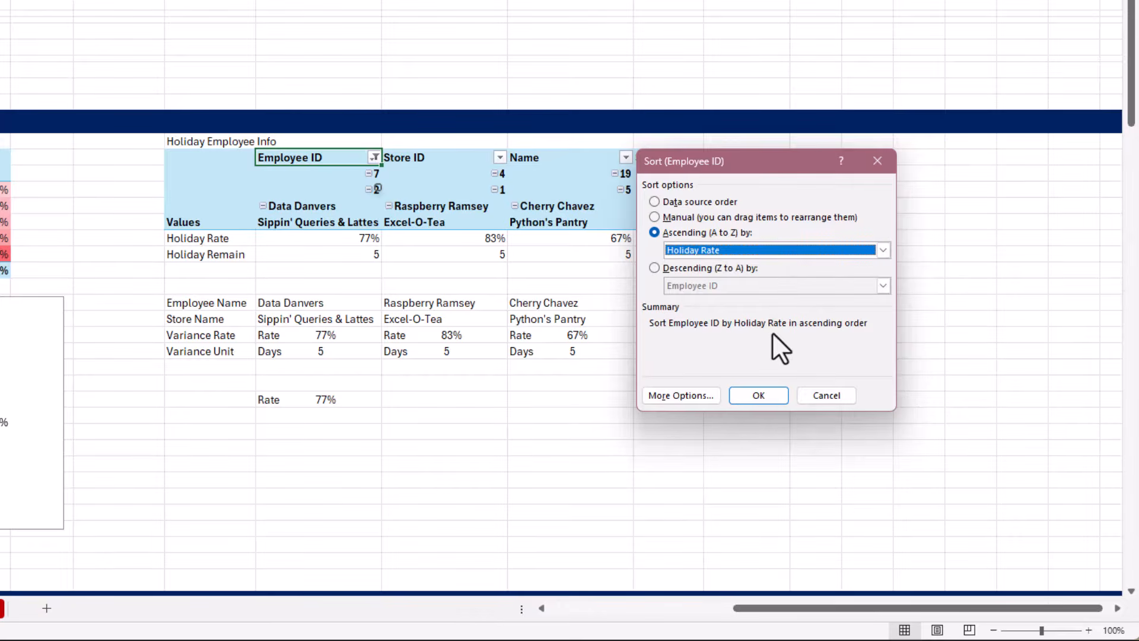
click(766, 401)
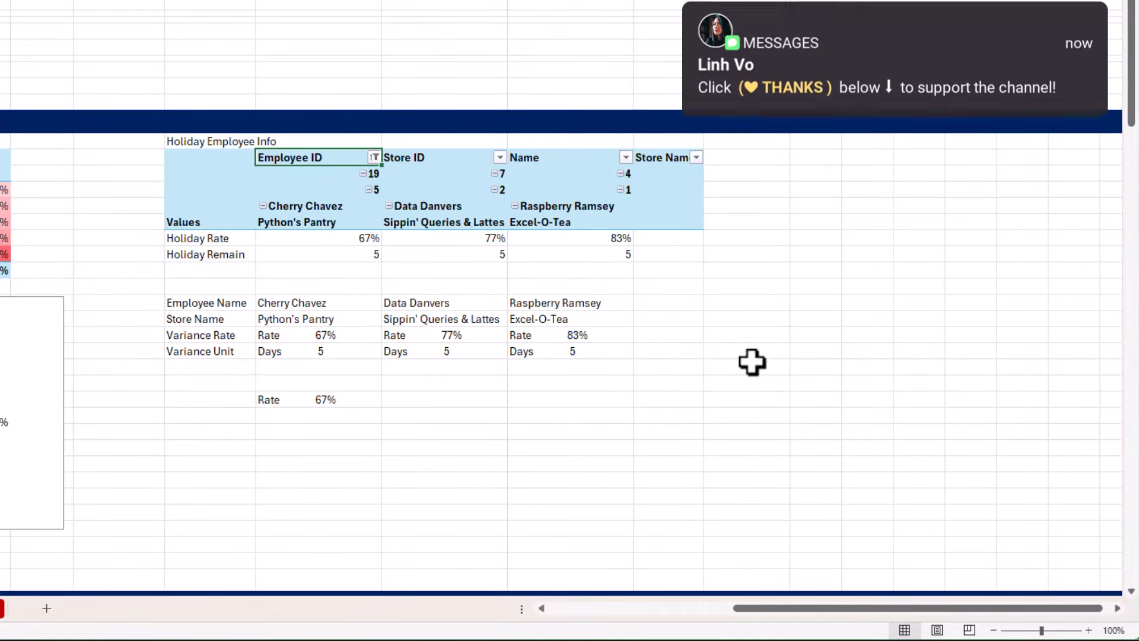
Delete the test Rate formula below the linked employee block, in cell R32
drag(355, 303, 577, 354)
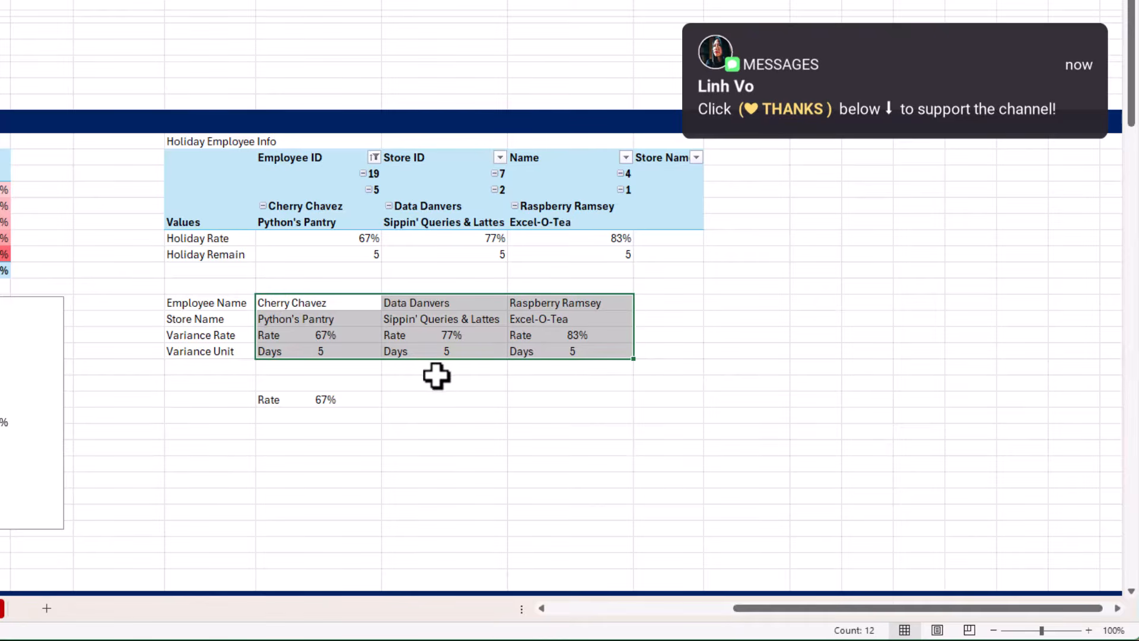
click(368, 400)
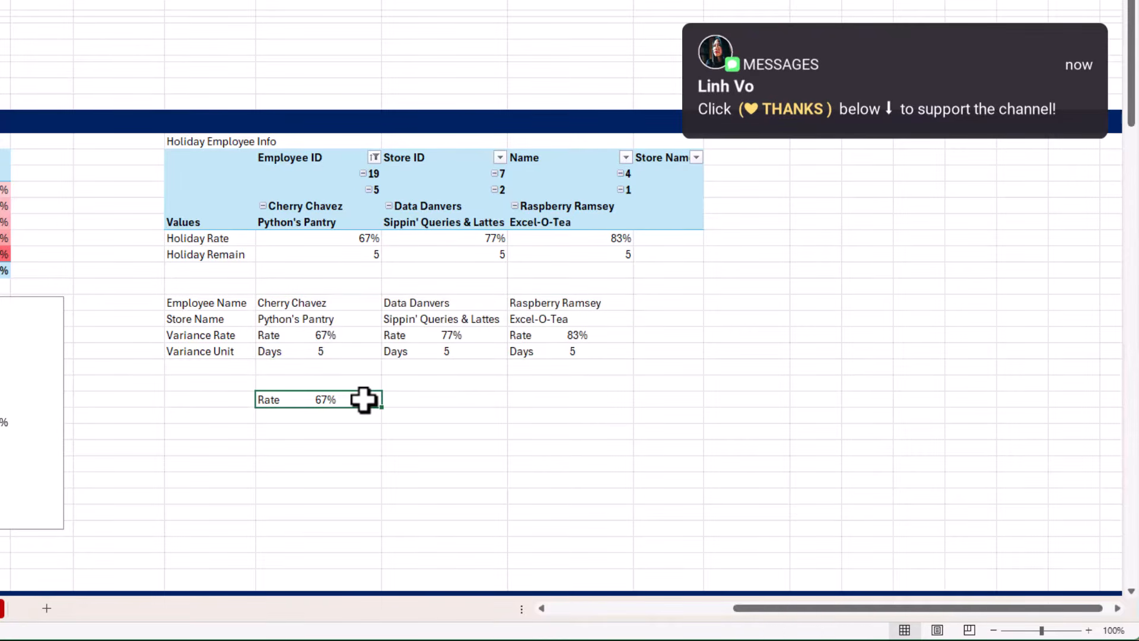
key(Delete)
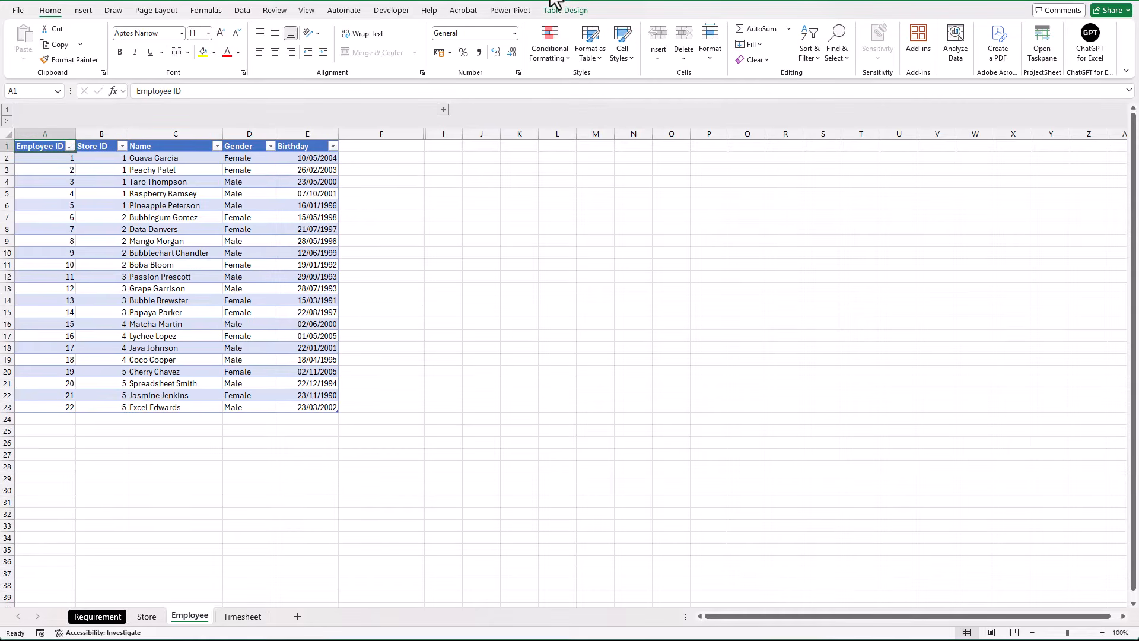
Expand the collapsed column group on the Employee sheet of the Data workbook
click(444, 110)
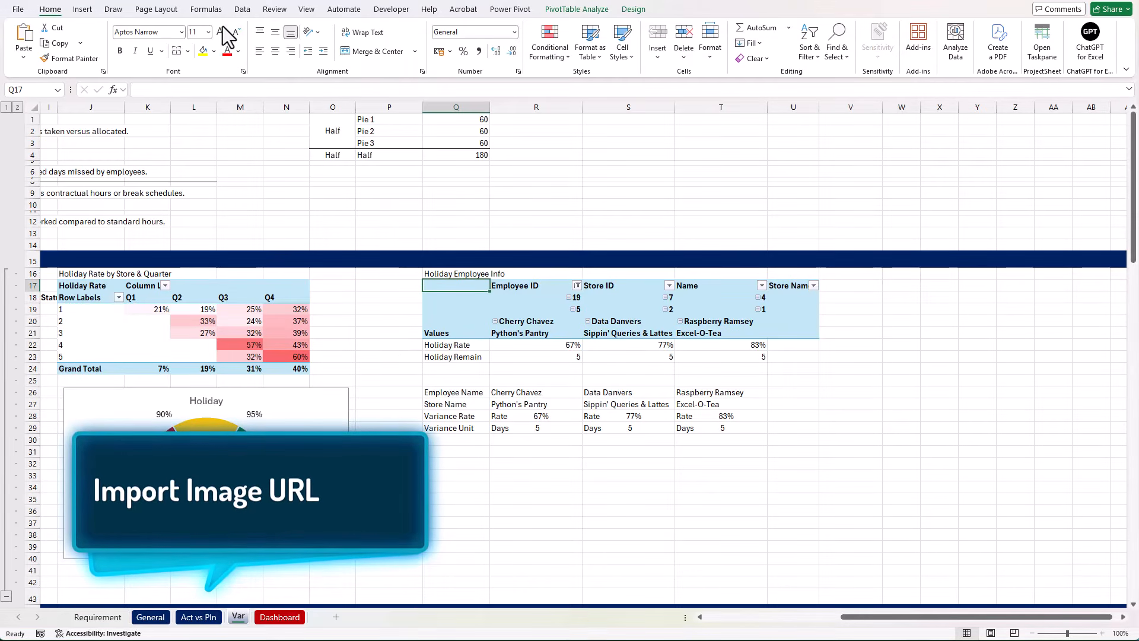
In the dashboard workbook, start a data import from the Excel workbook Data.xlsx
click(242, 10)
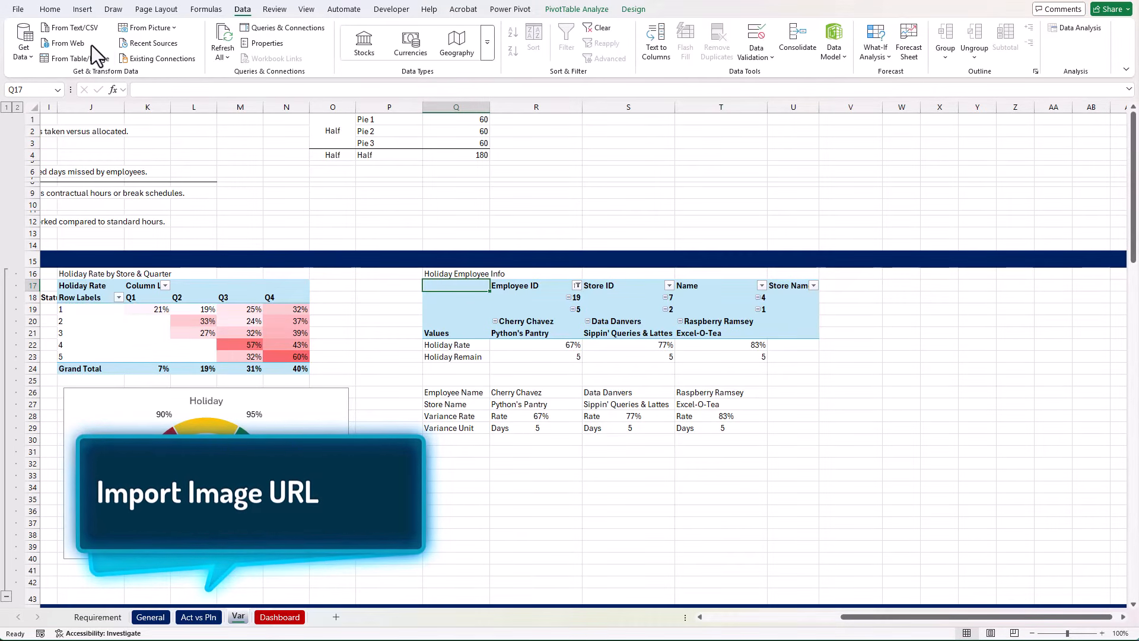
click(33, 55)
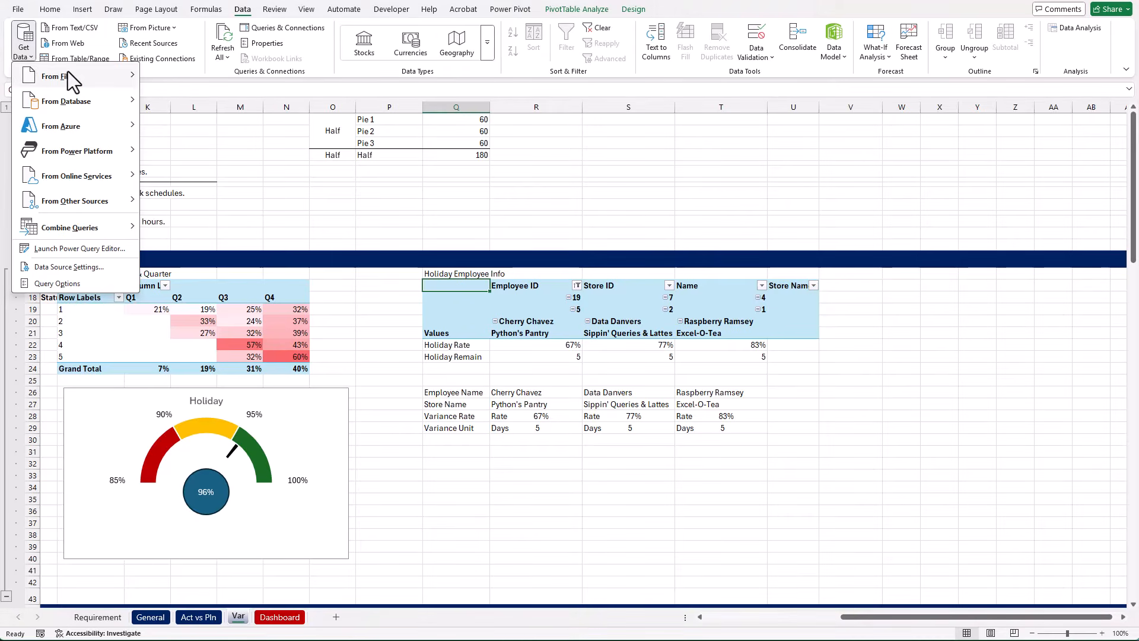
mouse_move(69, 71)
click(170, 79)
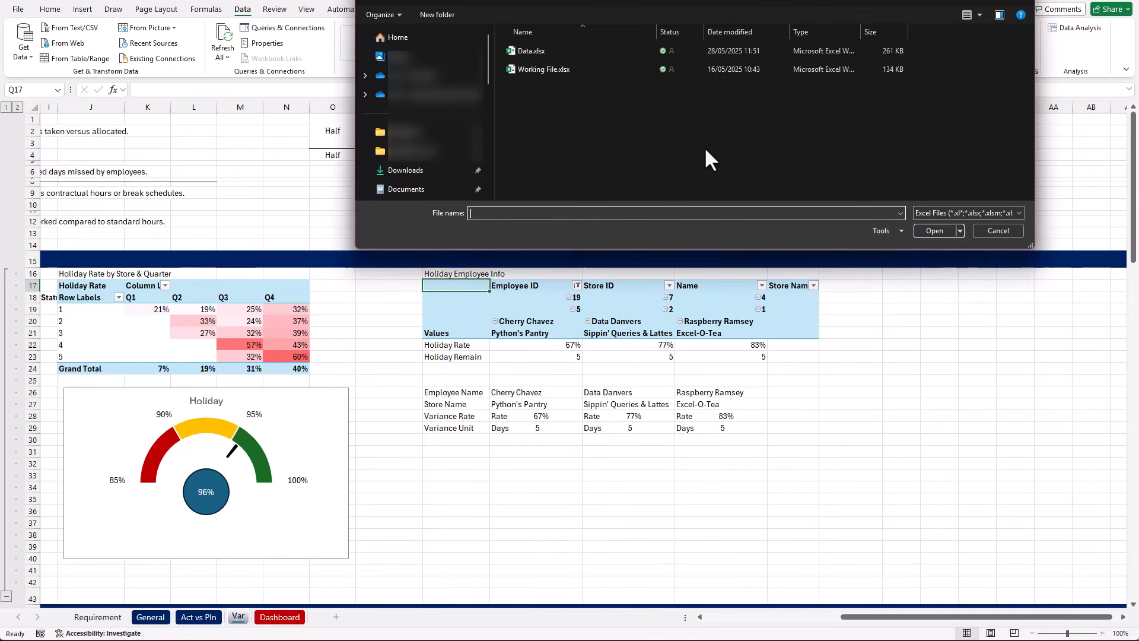
click(533, 48)
click(941, 230)
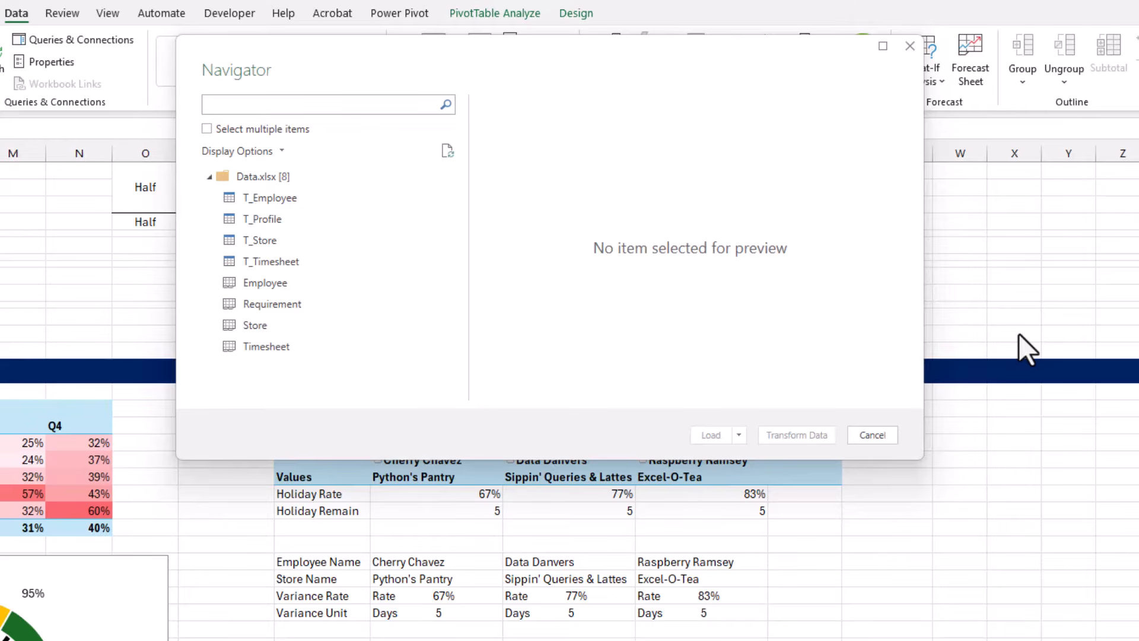
Bring the T_Profile table into Power Query for transformation and rename its query "Profile"
click(283, 221)
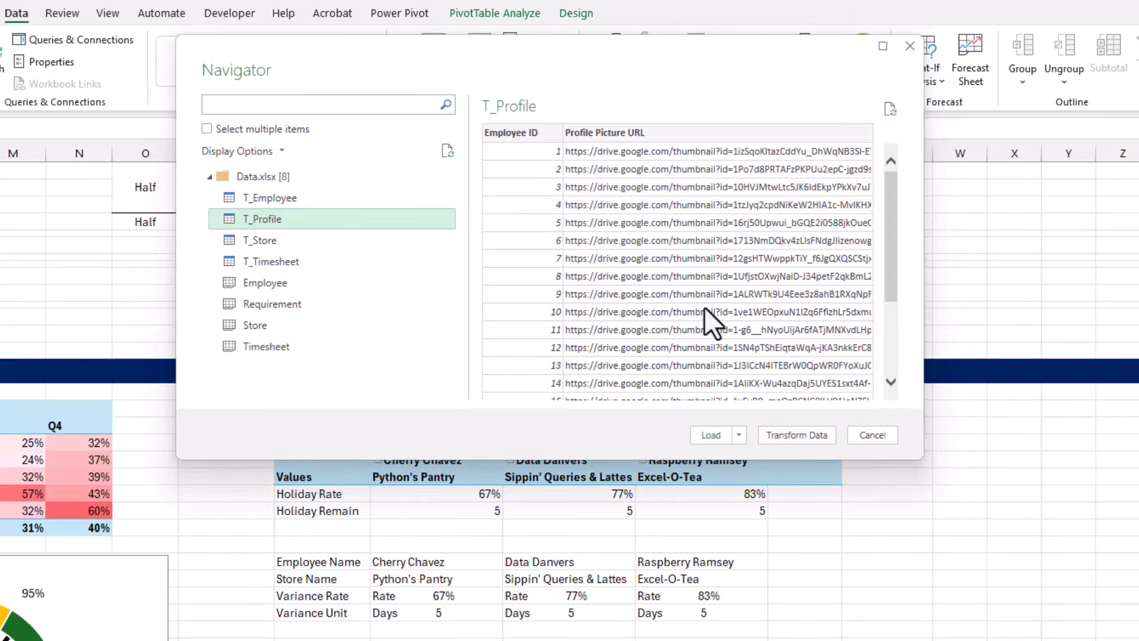
click(820, 442)
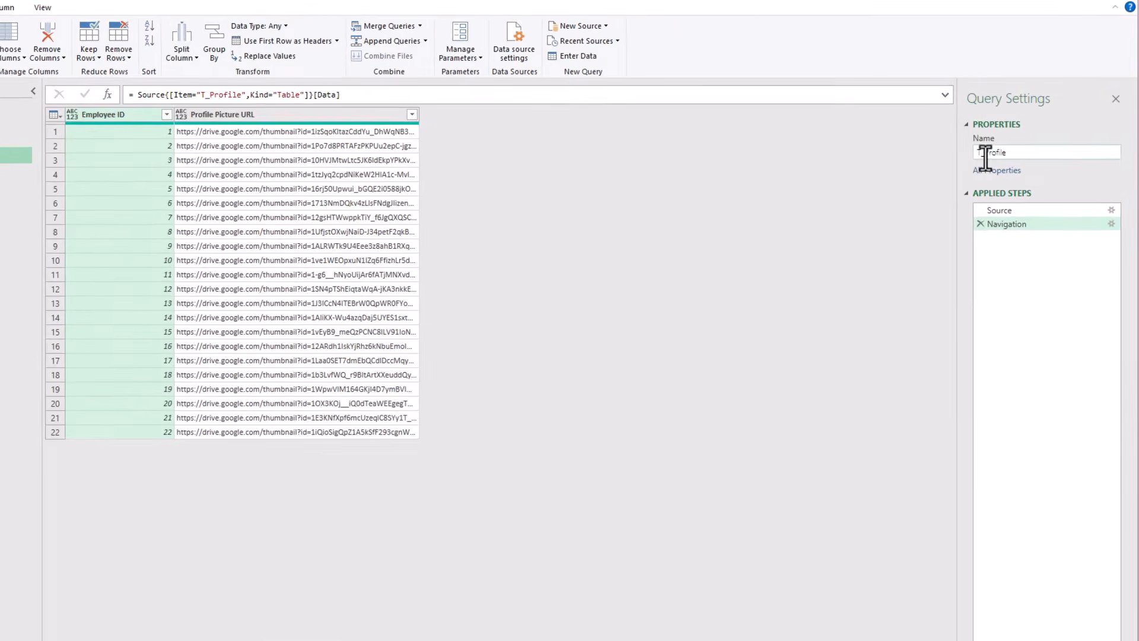
key(BackSpace)
key(BackSpace)
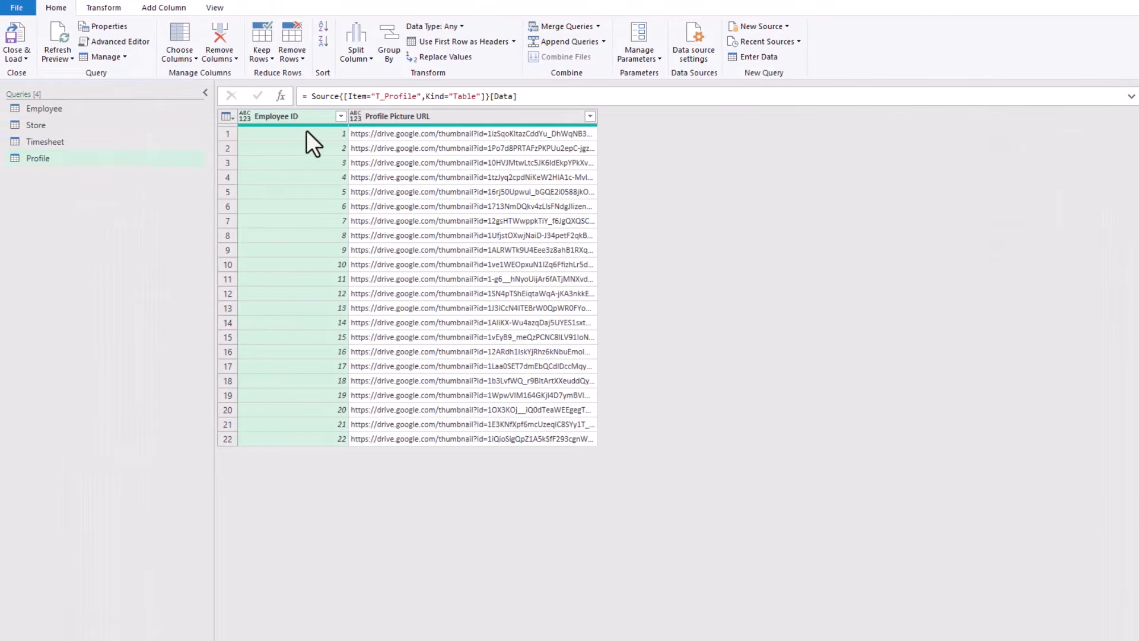
Merge the Employee query with Profile, matching on Employee ID with a Left Outer join
click(66, 111)
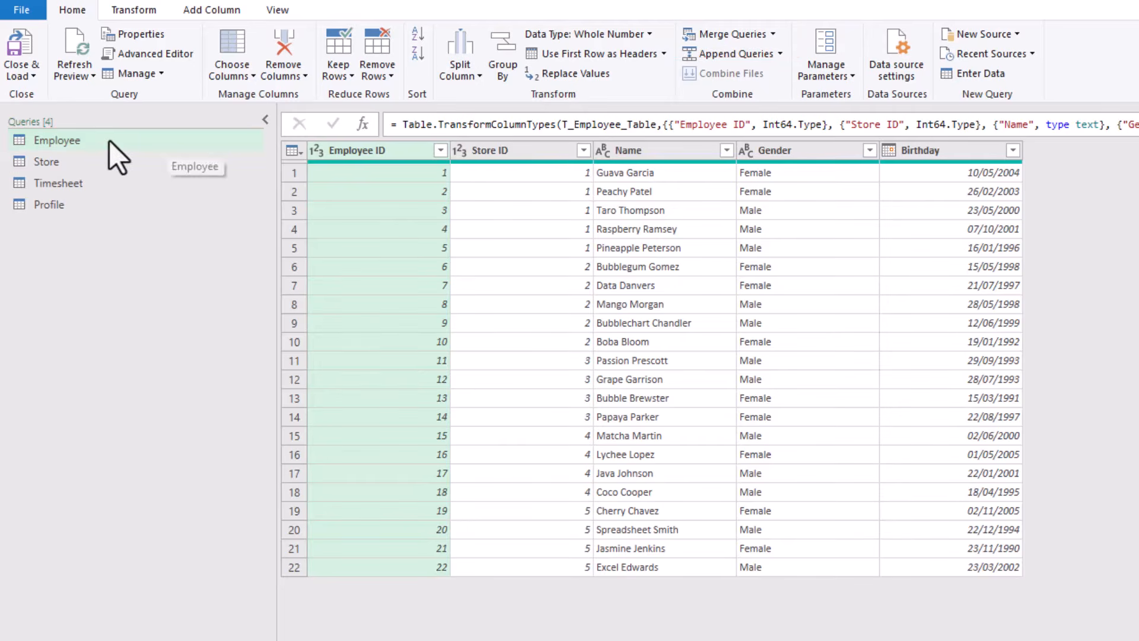
click(739, 34)
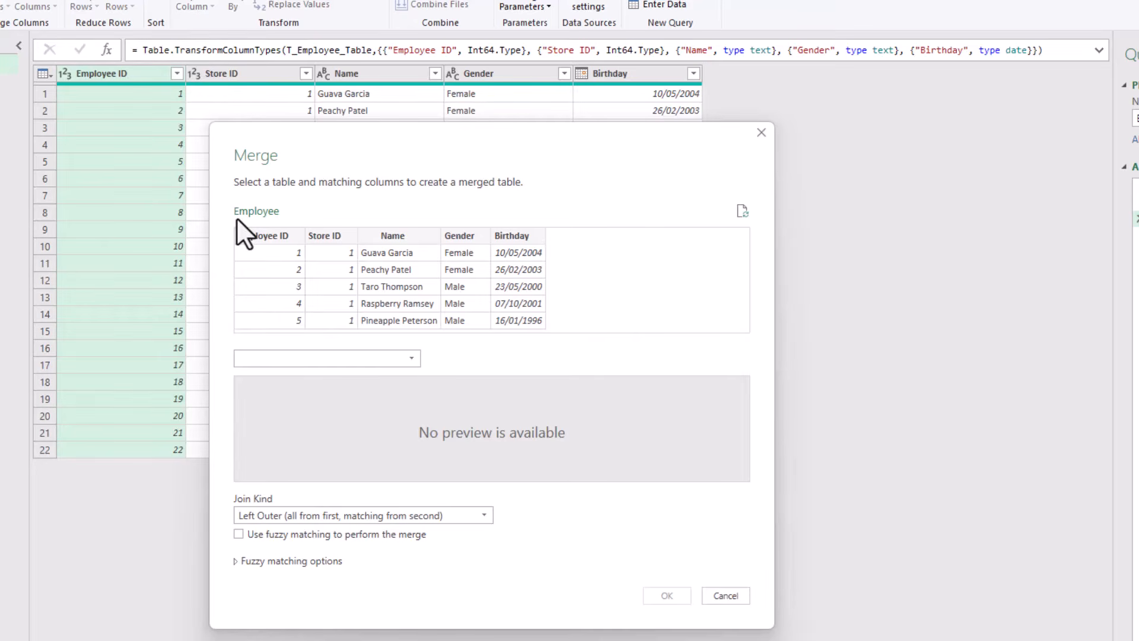
click(404, 357)
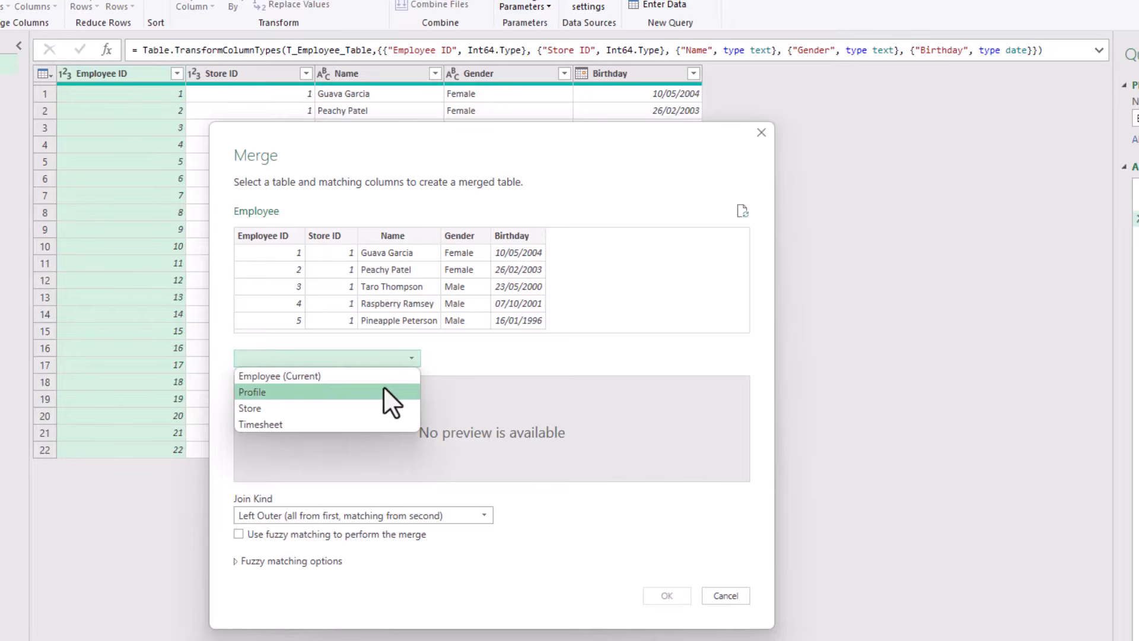
click(388, 401)
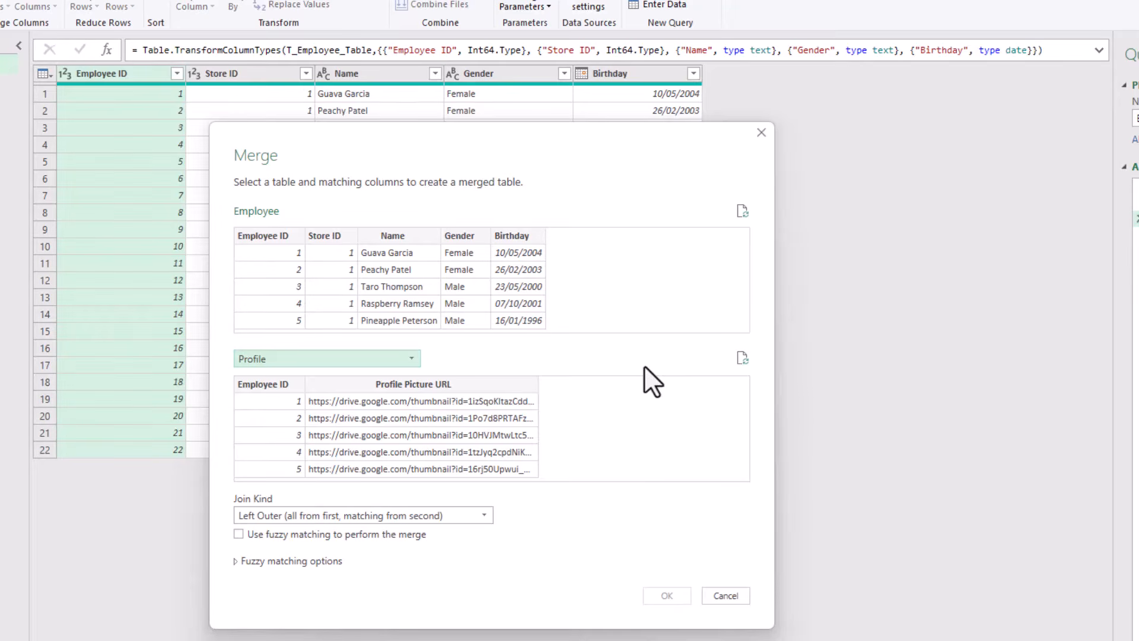
click(287, 237)
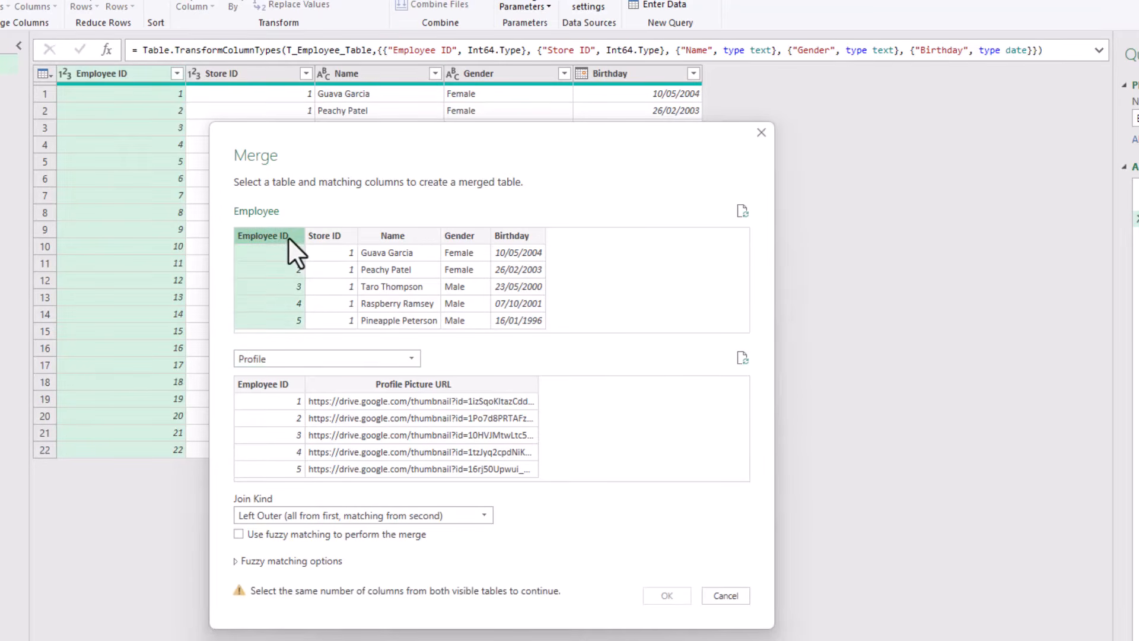
click(280, 384)
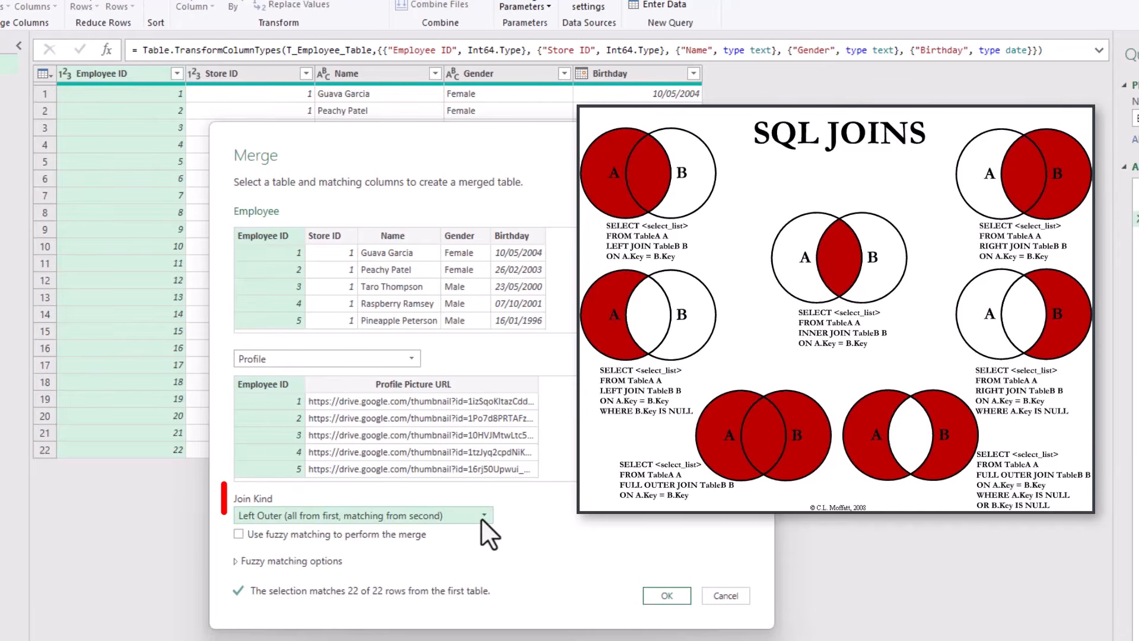
click(480, 517)
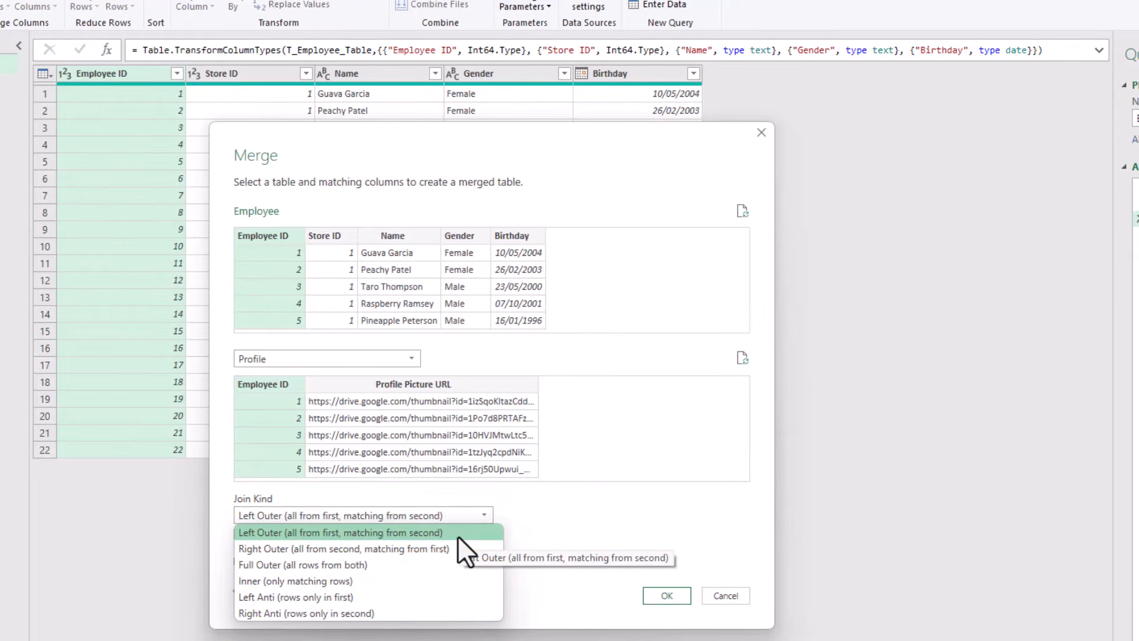
click(459, 533)
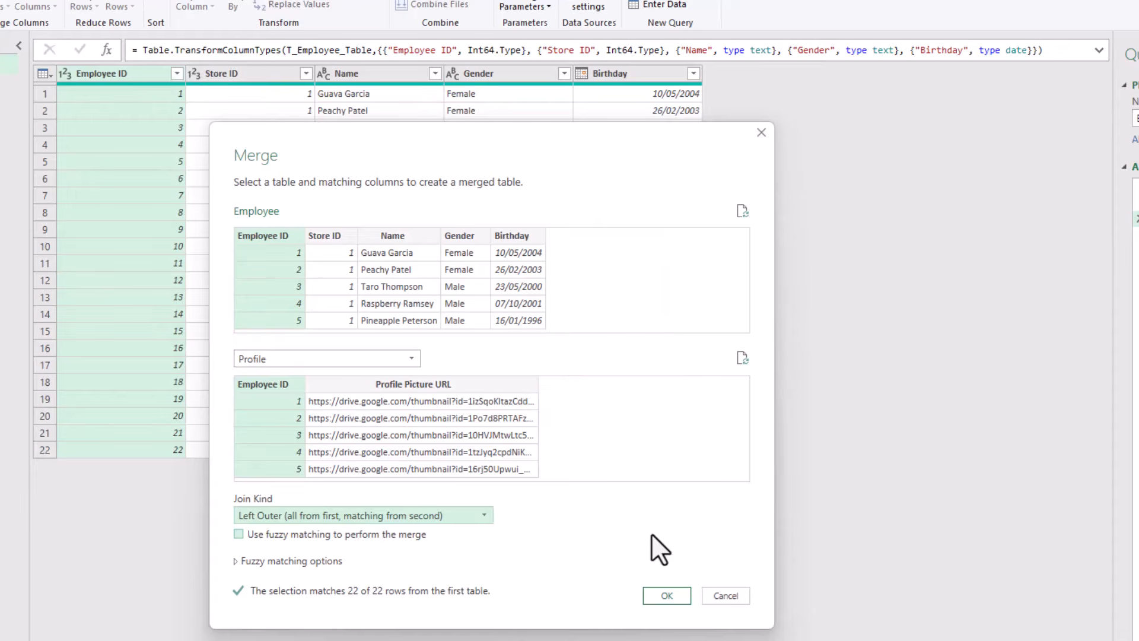
click(666, 595)
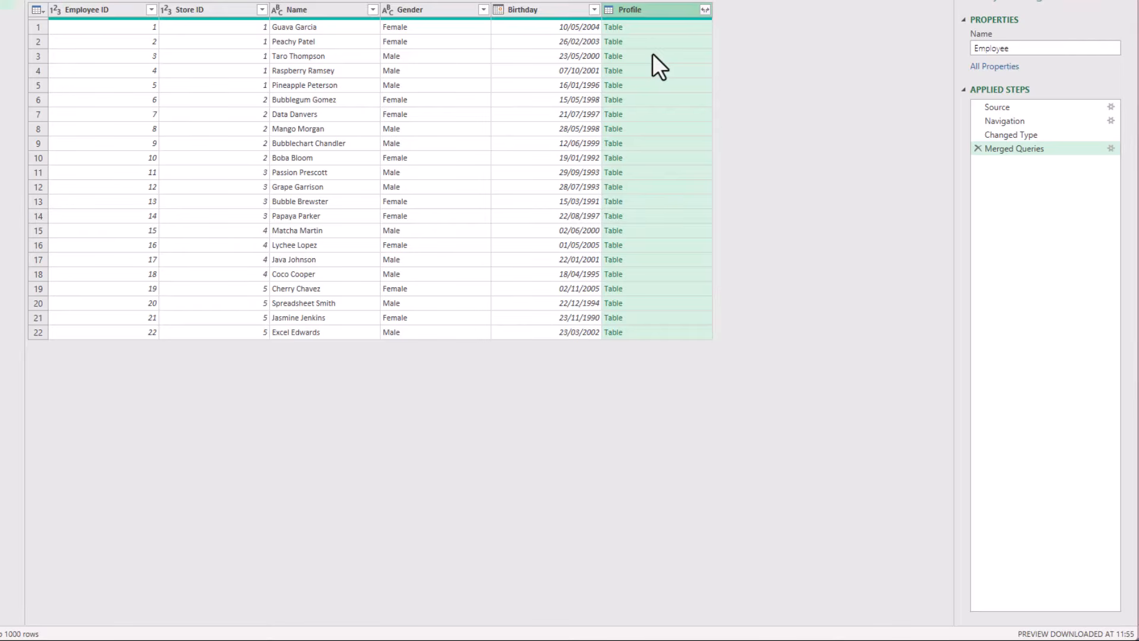
Expand the merged Profile column to include only Profile Picture URL, without the original column name as prefix
click(671, 30)
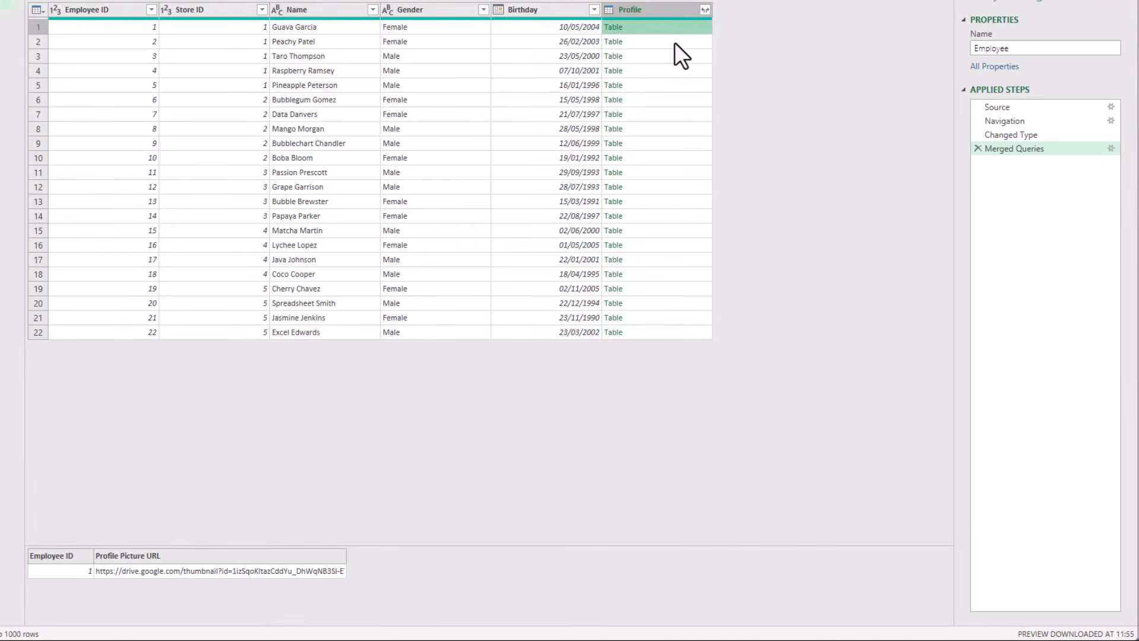
click(675, 41)
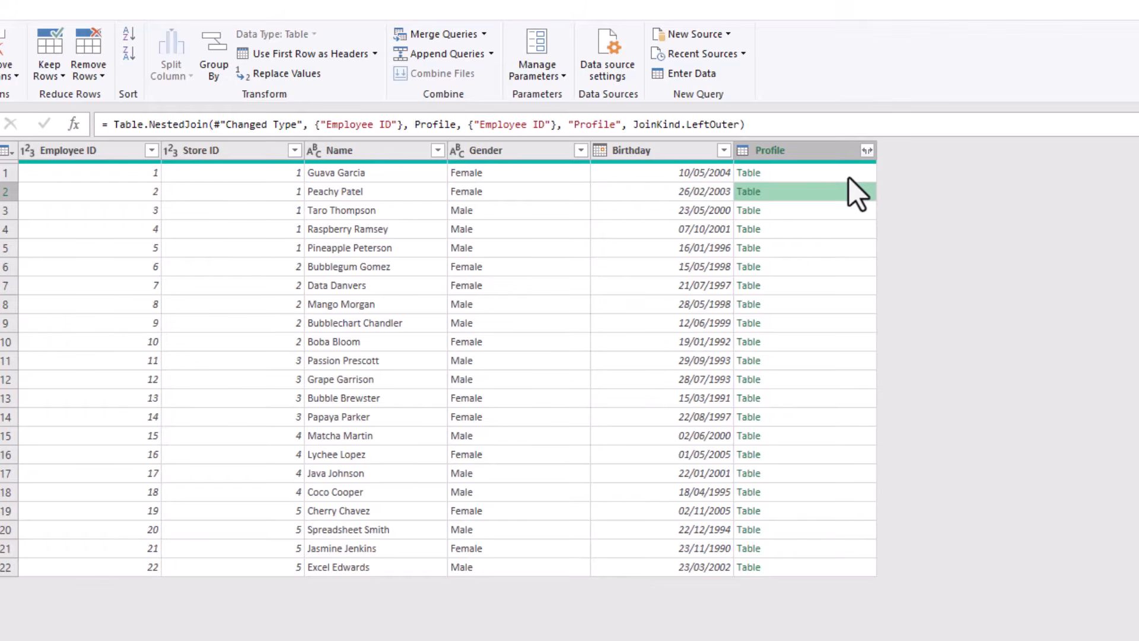
click(869, 152)
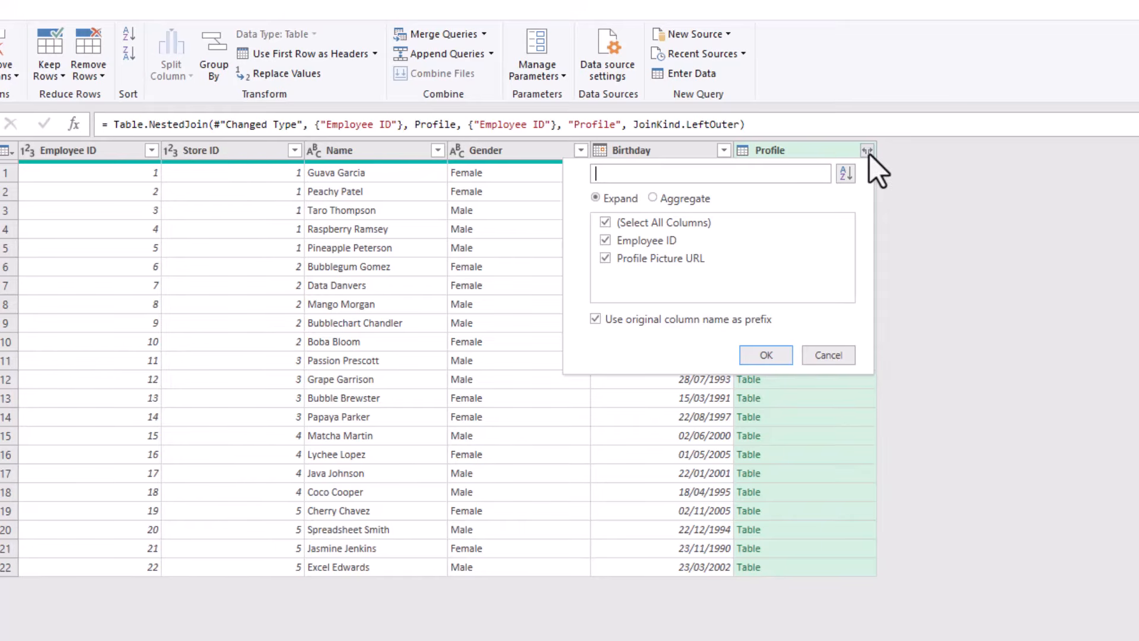
click(713, 319)
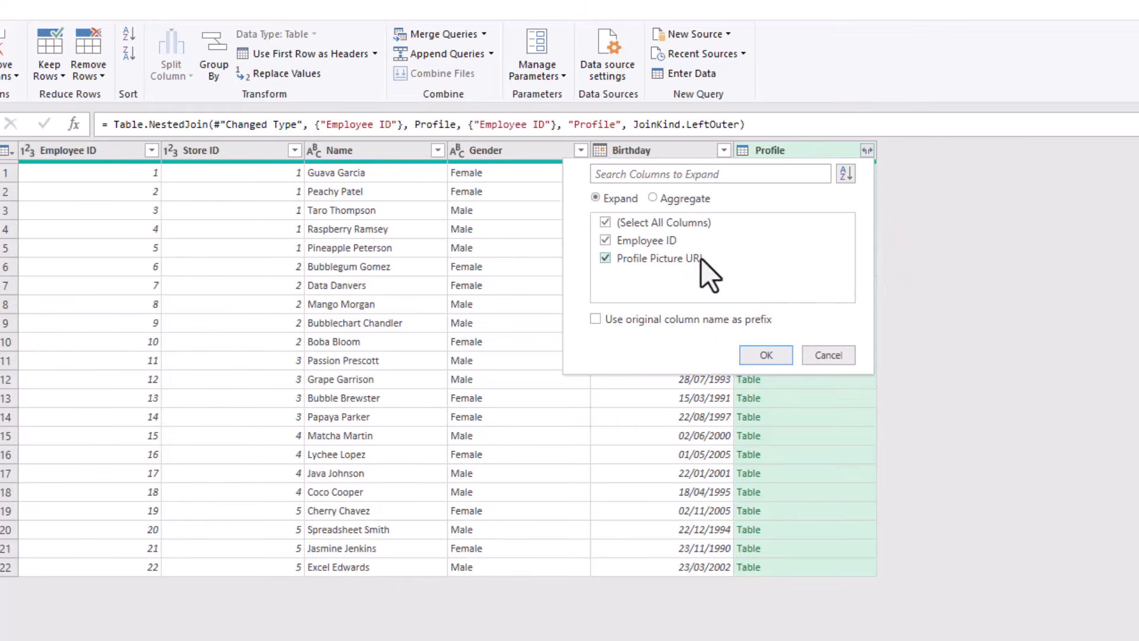
click(678, 247)
click(750, 355)
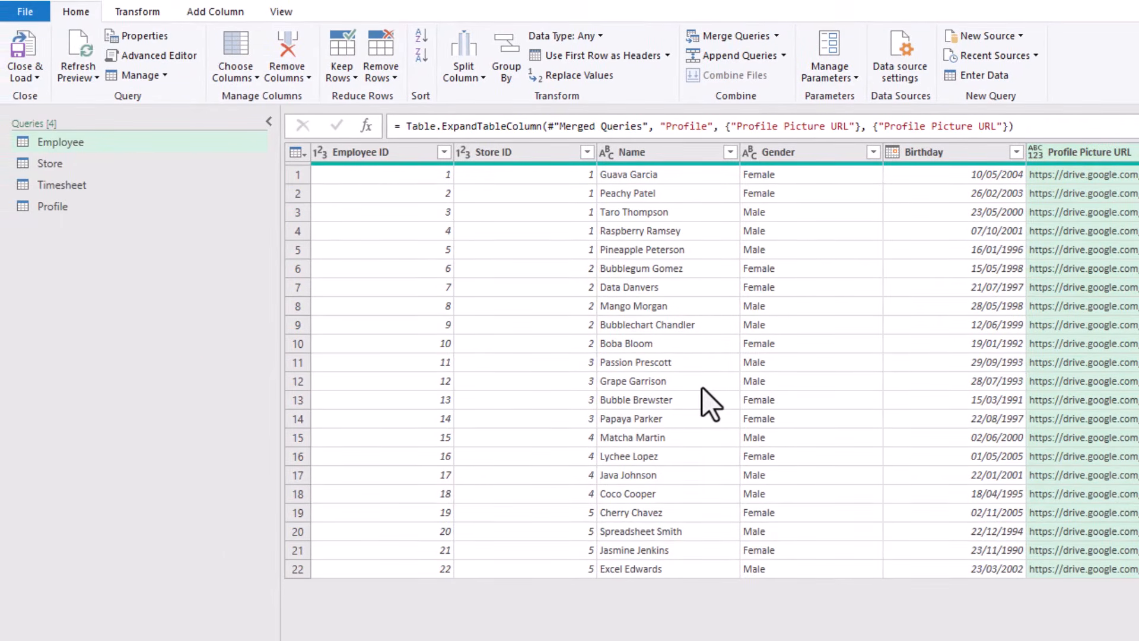
Close the query editor and load the Profile query as a connection only
click(24, 62)
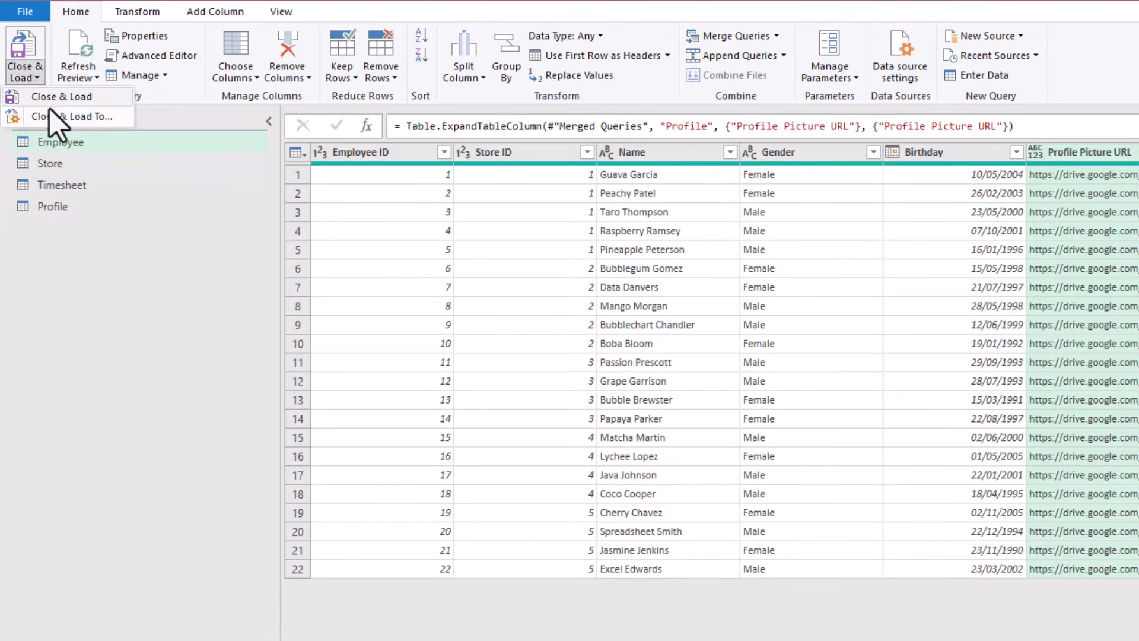
click(61, 121)
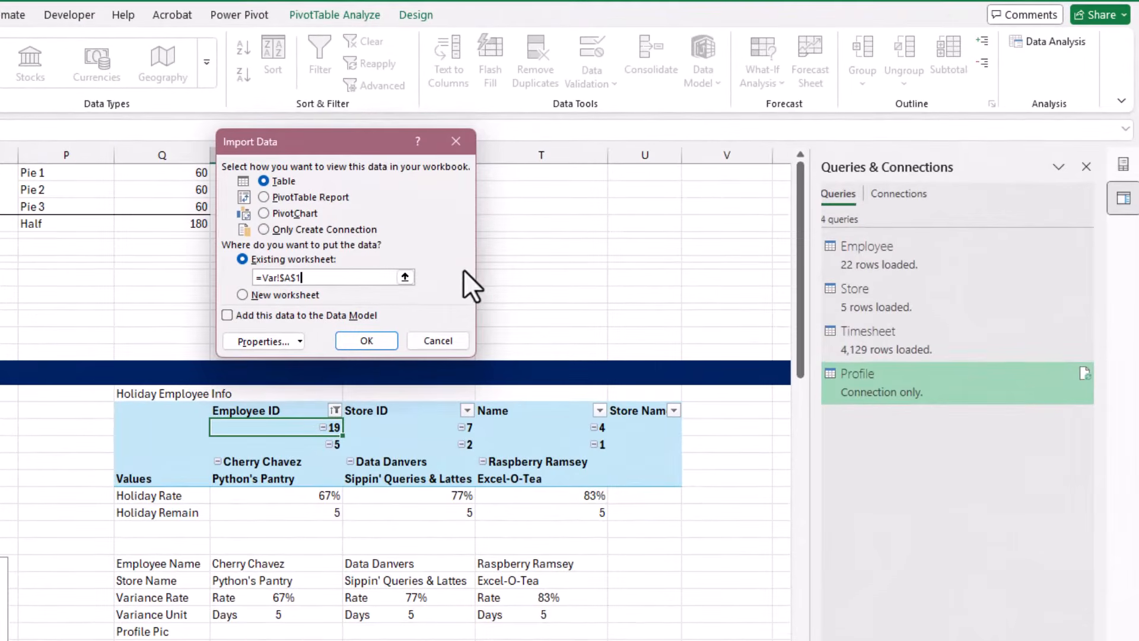
click(356, 230)
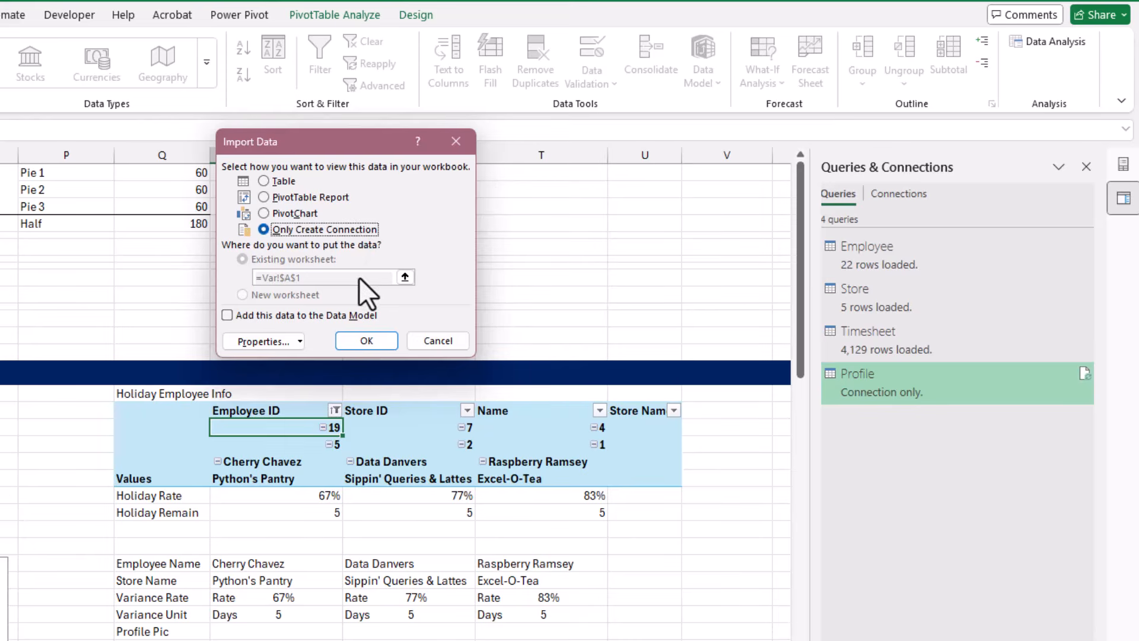
click(346, 341)
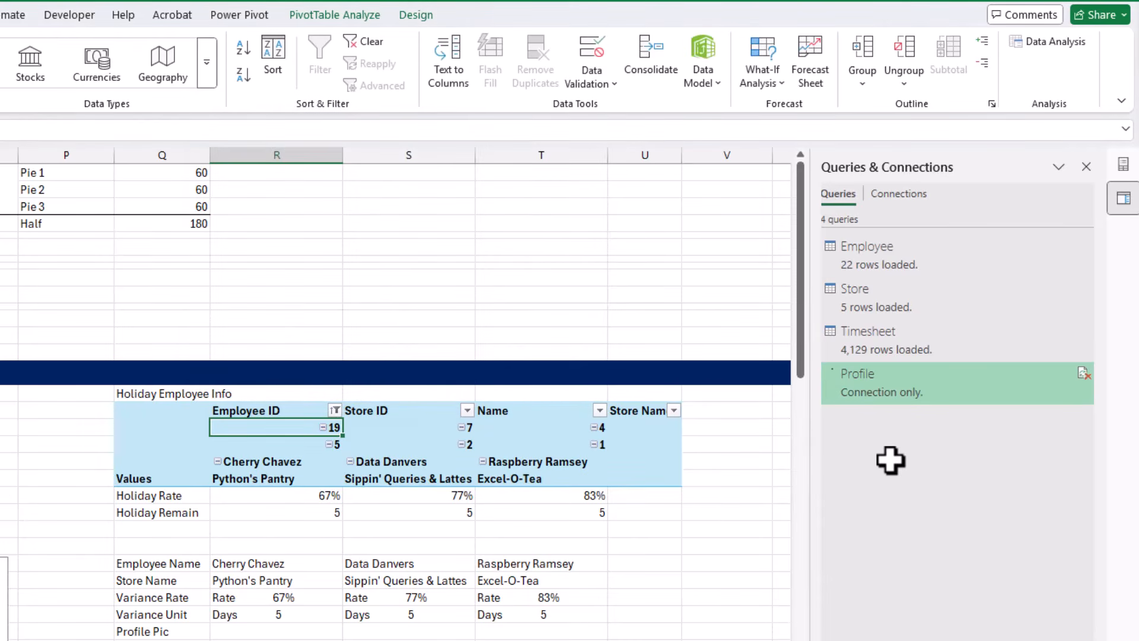
mouse_move(952, 381)
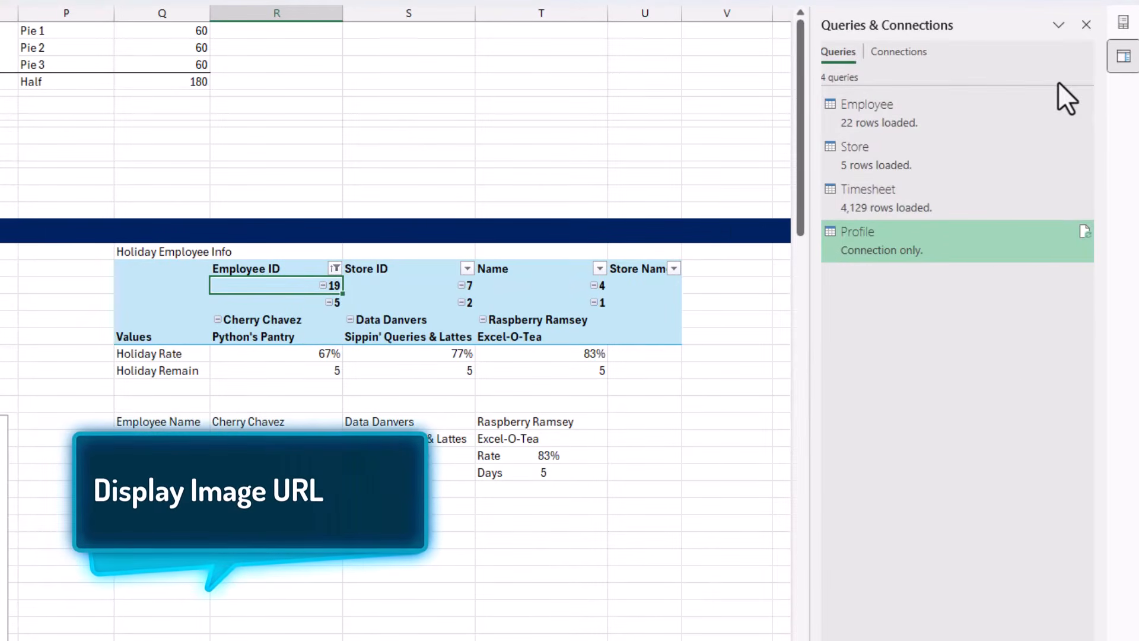
Add the Profile Picture URL field to the Holiday Employee Info PivotTable's columns below Store Name, and inspect the label cells underneath
click(1124, 24)
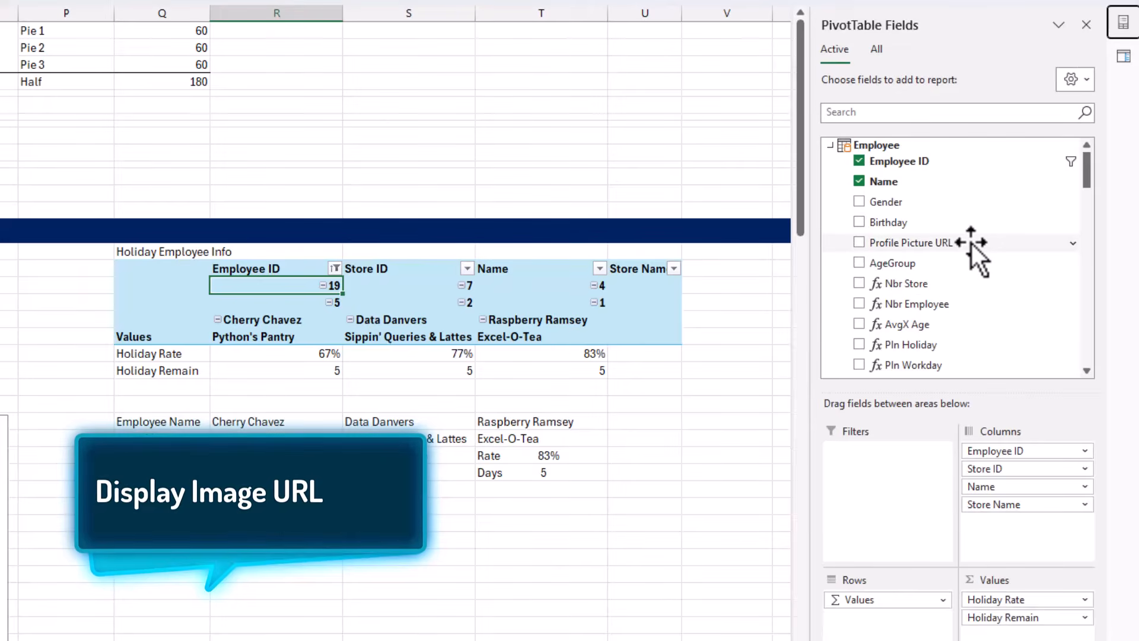
drag(973, 243, 973, 243)
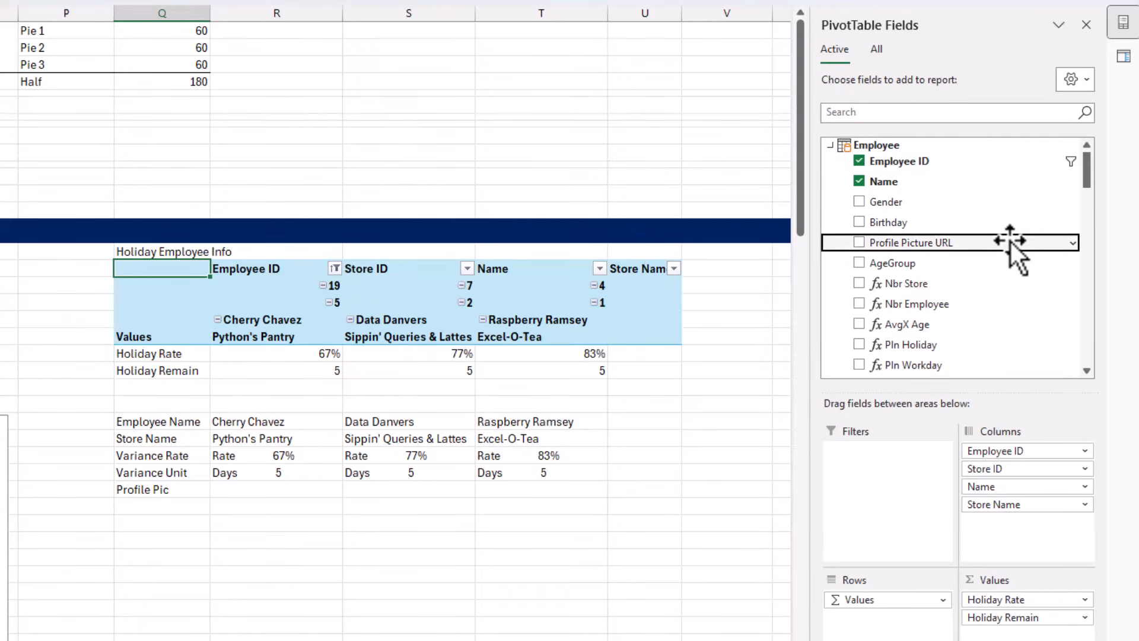
drag(1010, 241, 1036, 522)
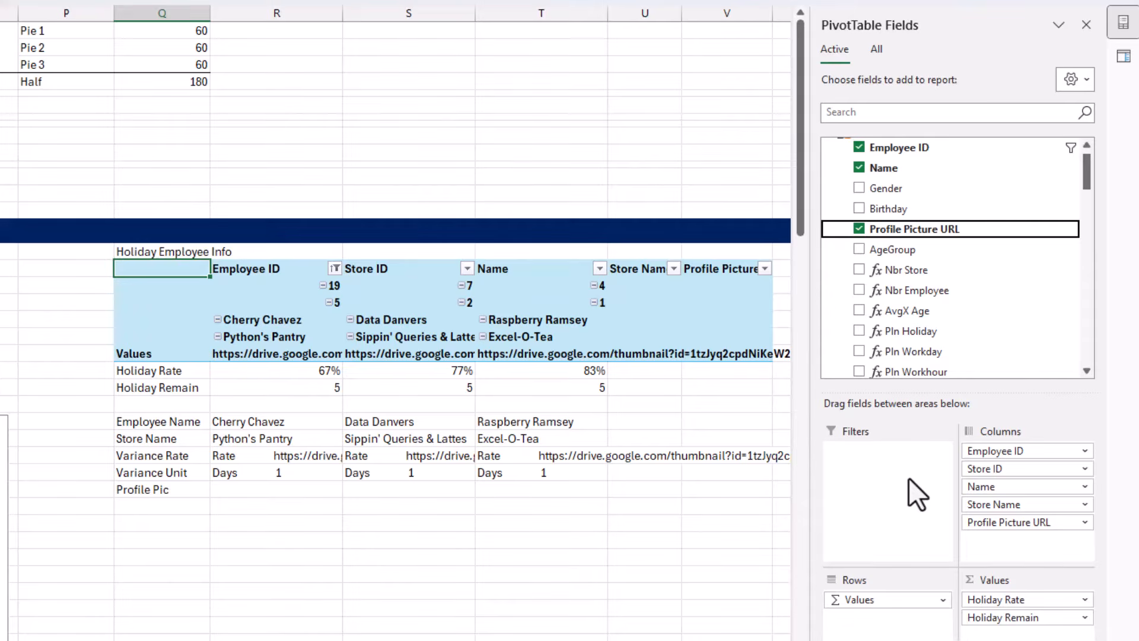
click(334, 354)
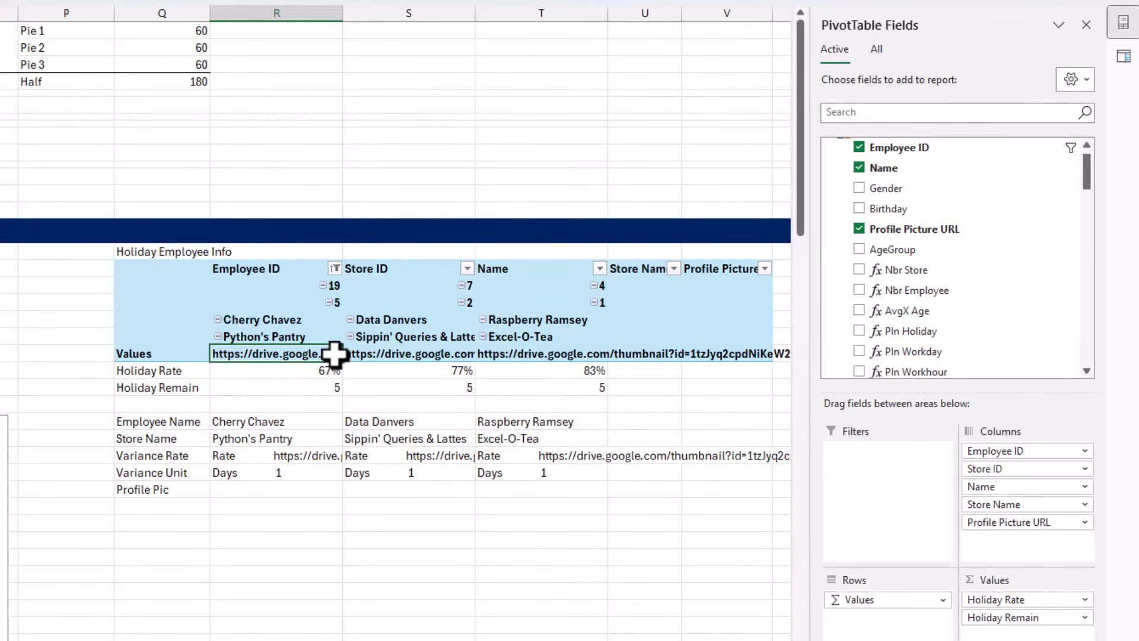
drag(334, 354, 562, 356)
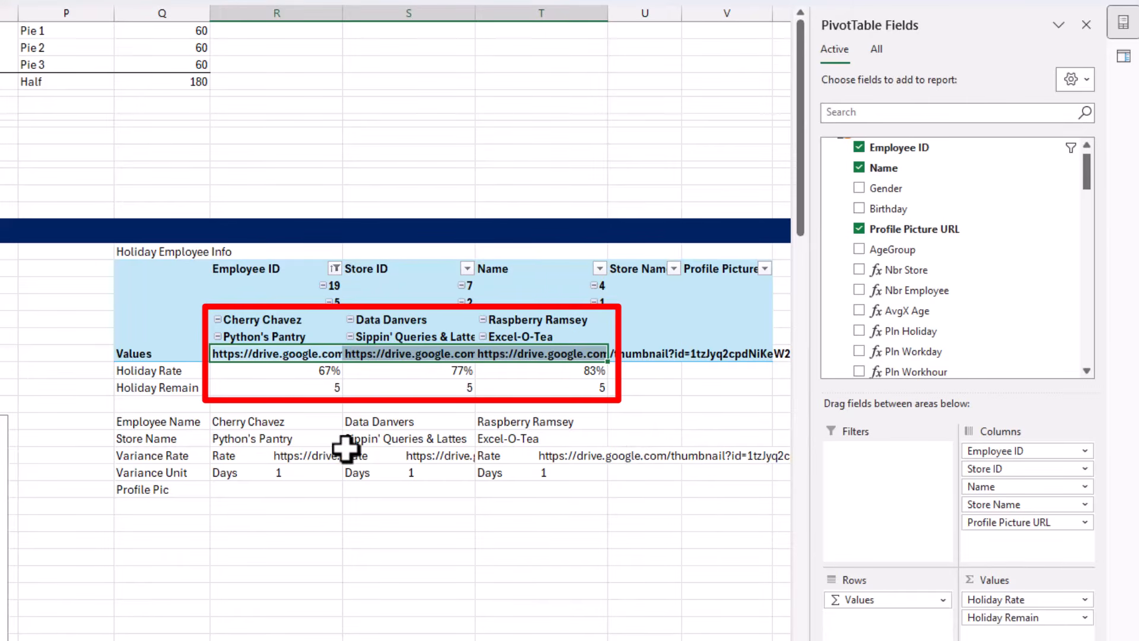
drag(327, 457, 510, 478)
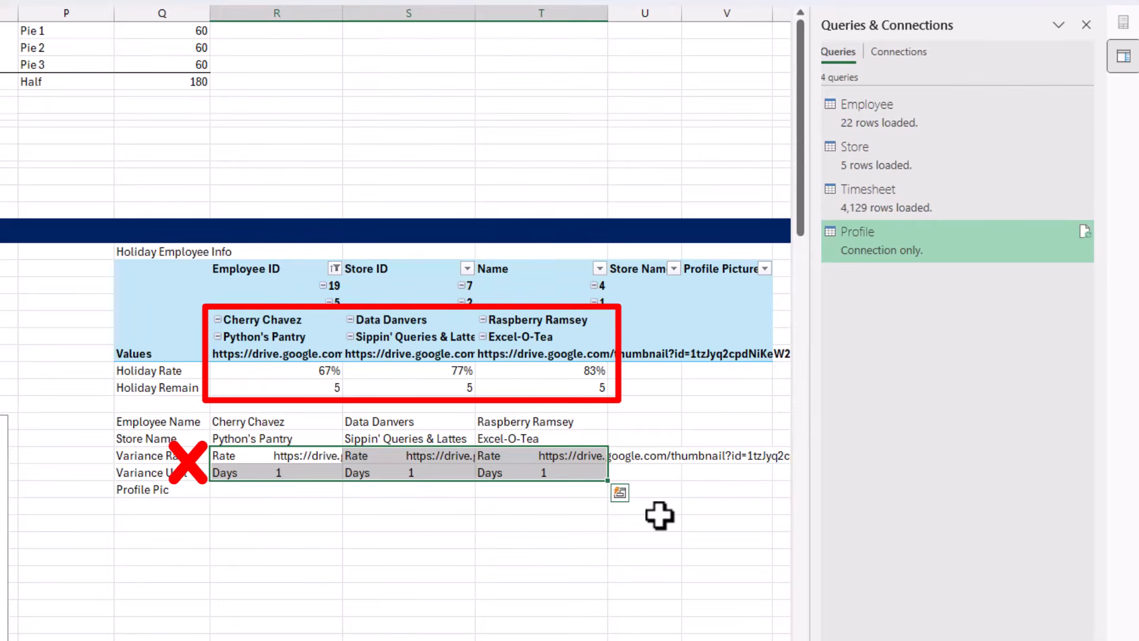
Start a new measure in the Employee table and name it URL
drag(246, 354, 502, 357)
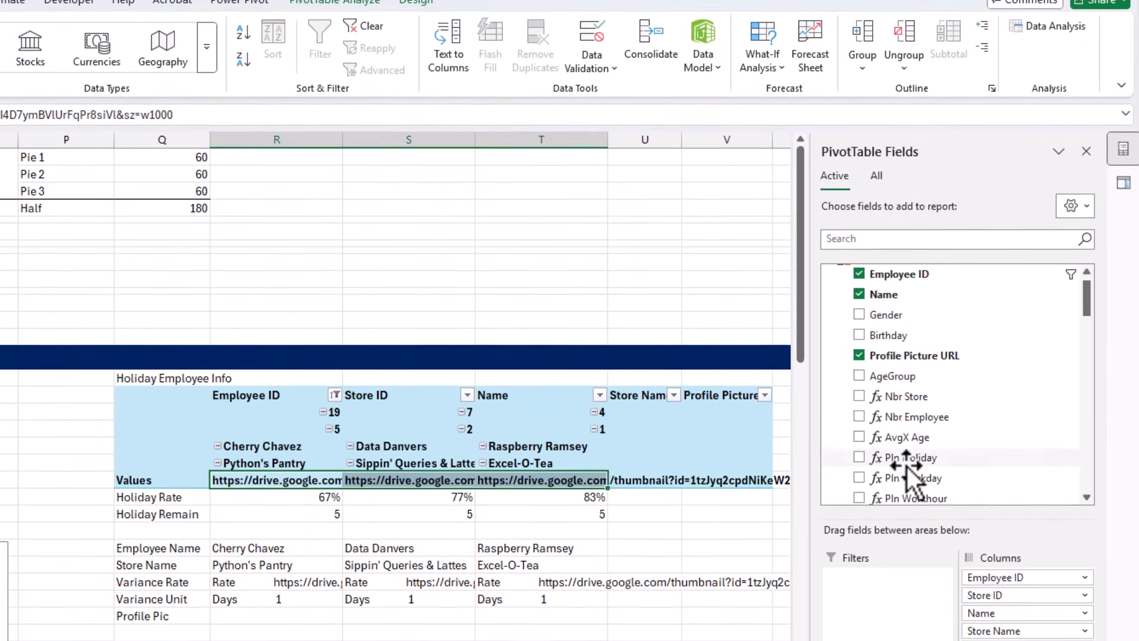
scroll(962, 492, up, 1)
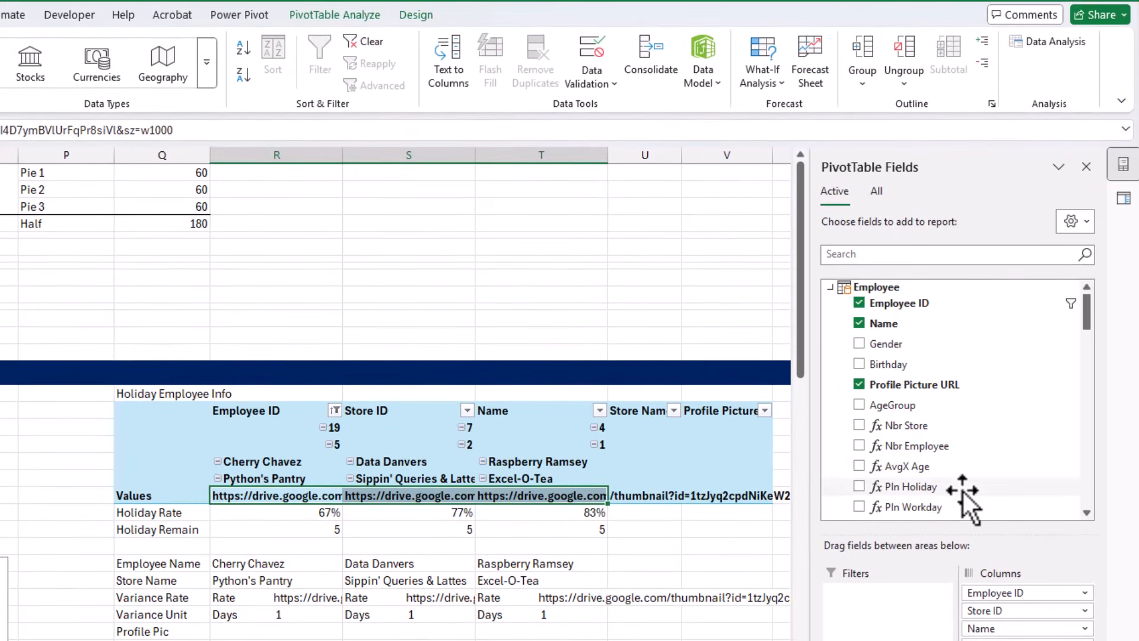
right_click(894, 290)
click(783, 298)
click(591, 90)
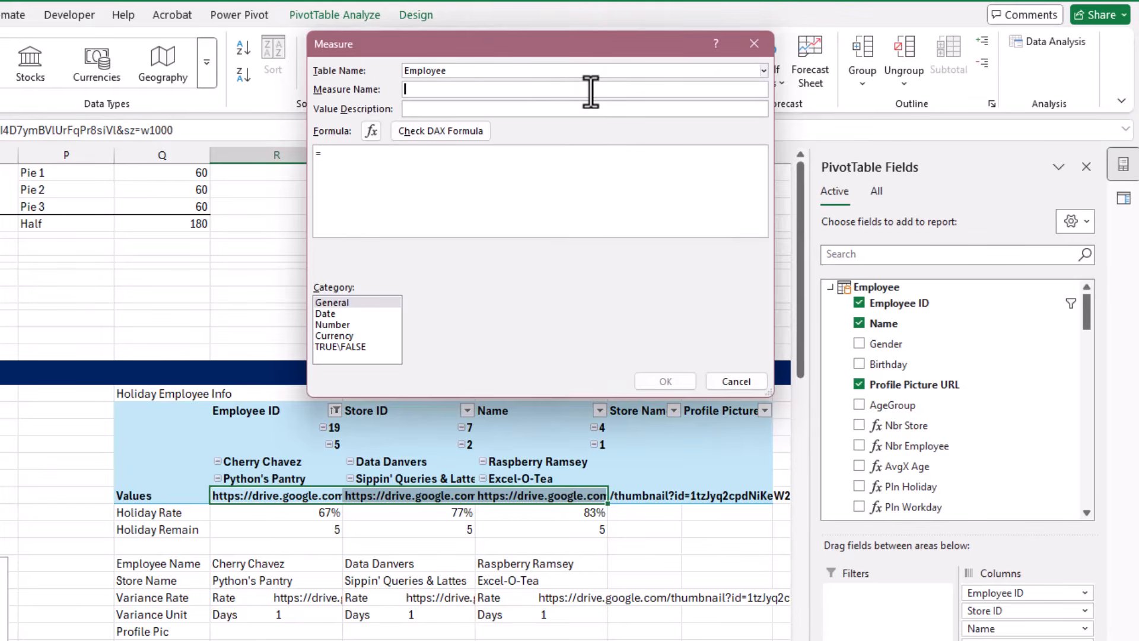
text(URL)
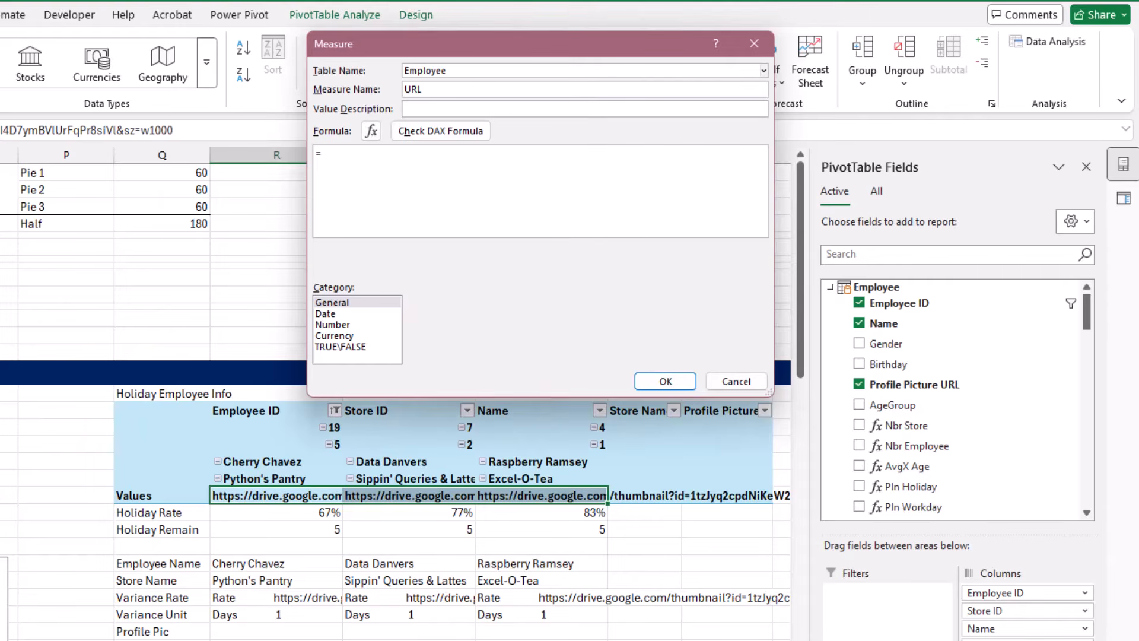
Paste the skeleton =IF(HASONEVALUE(), VALUES(), BLANK()) as the URL measure's formula
click(534, 183)
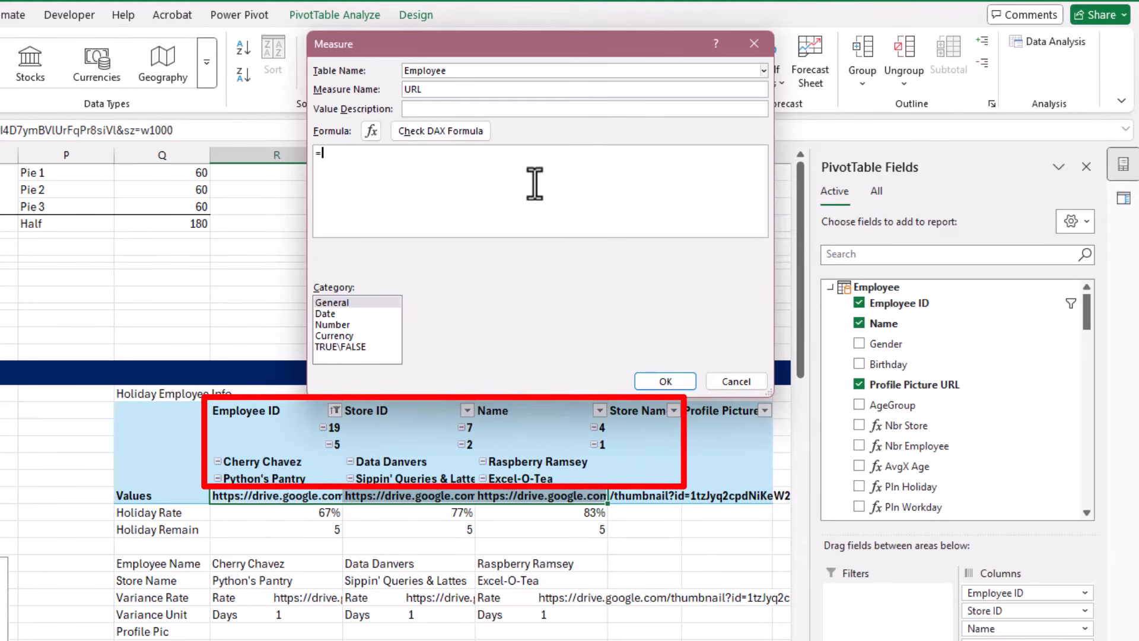
text(=IF(     HASONEVALUE(),     VALUES(),     BLANK() ))
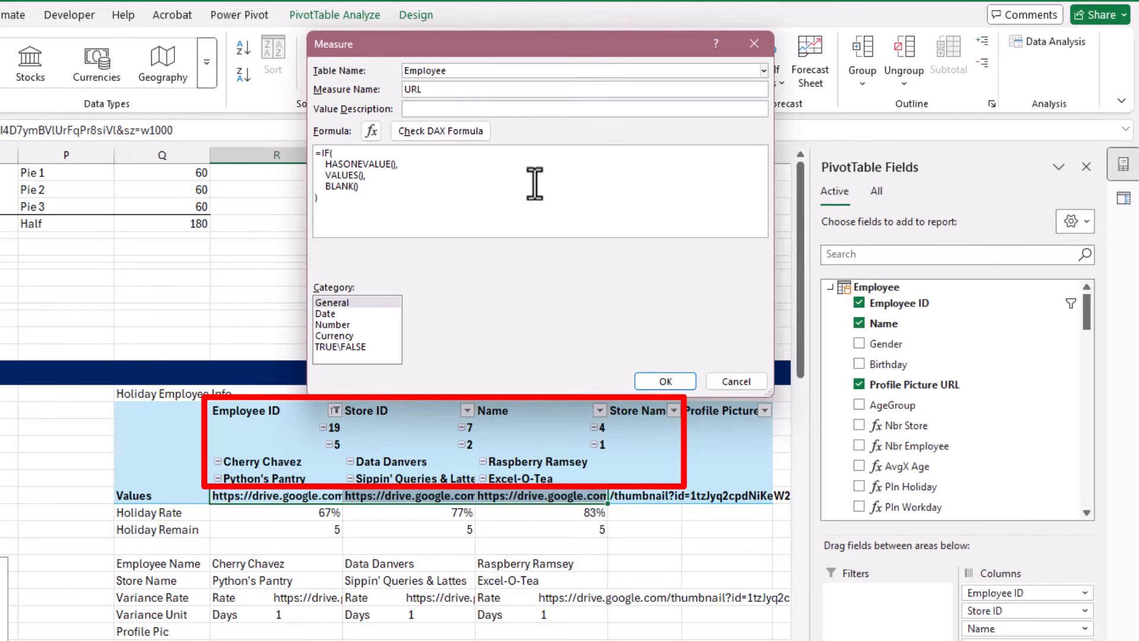
click(431, 165)
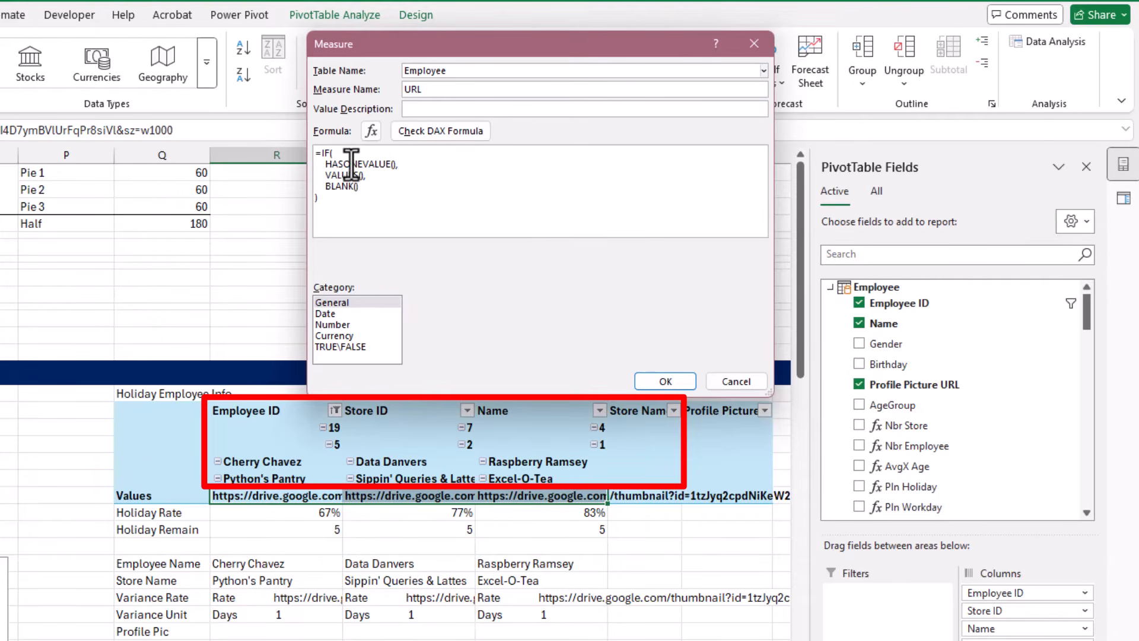
mouse_move(325, 164)
mouse_down()
mouse_move(408, 163)
mouse_move(323, 175)
mouse_up()
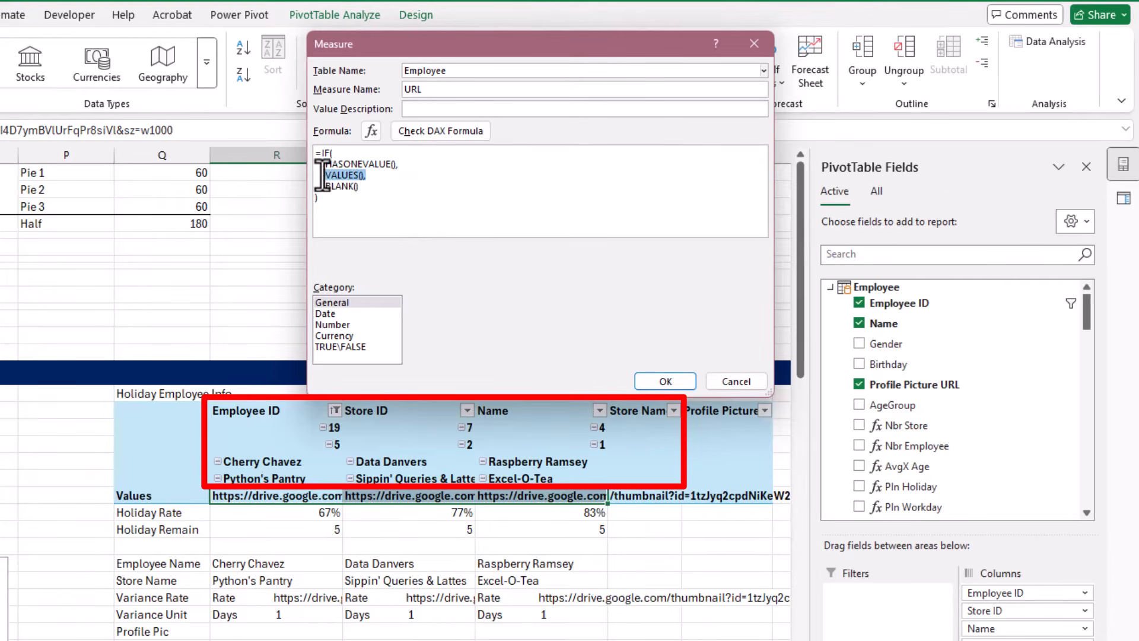
click(392, 164)
key(ctrl+a)
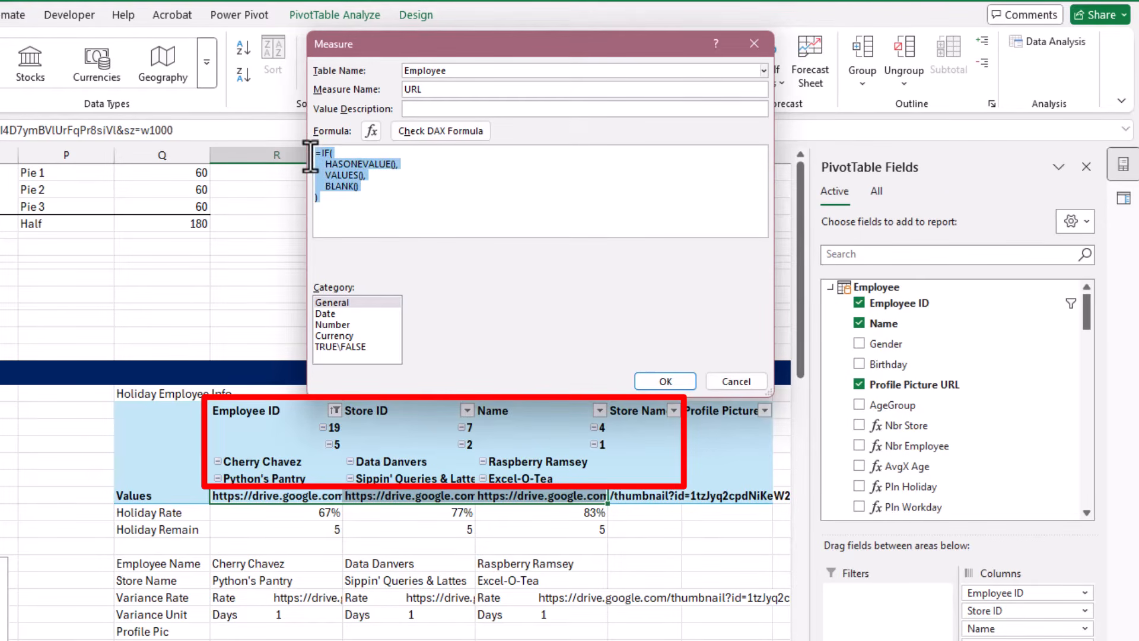
click(404, 213)
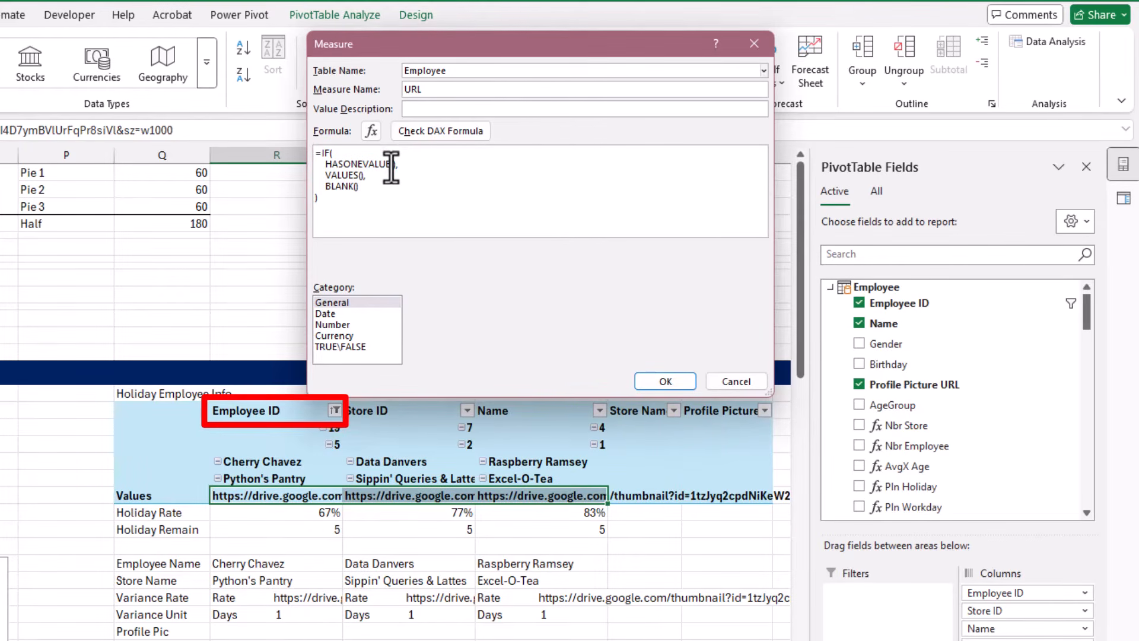
Fill the formula with Employee[Employee ID] inside HASONEVALUE and Employee[Profile Picture URL] inside VALUES
click(392, 165)
text(employ)
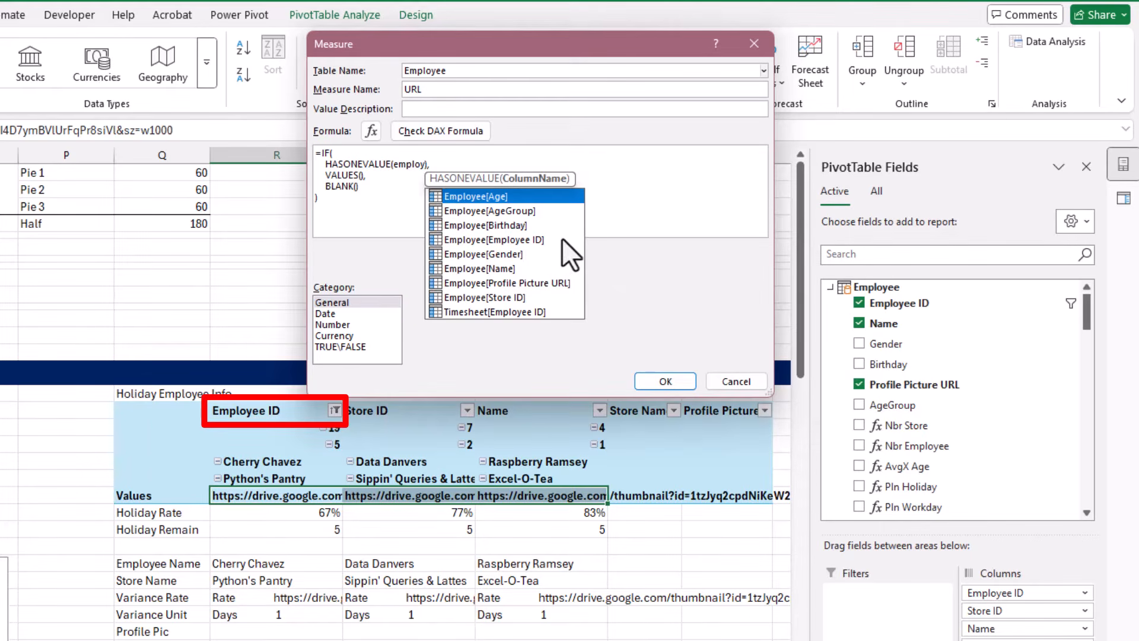
double_click(492, 239)
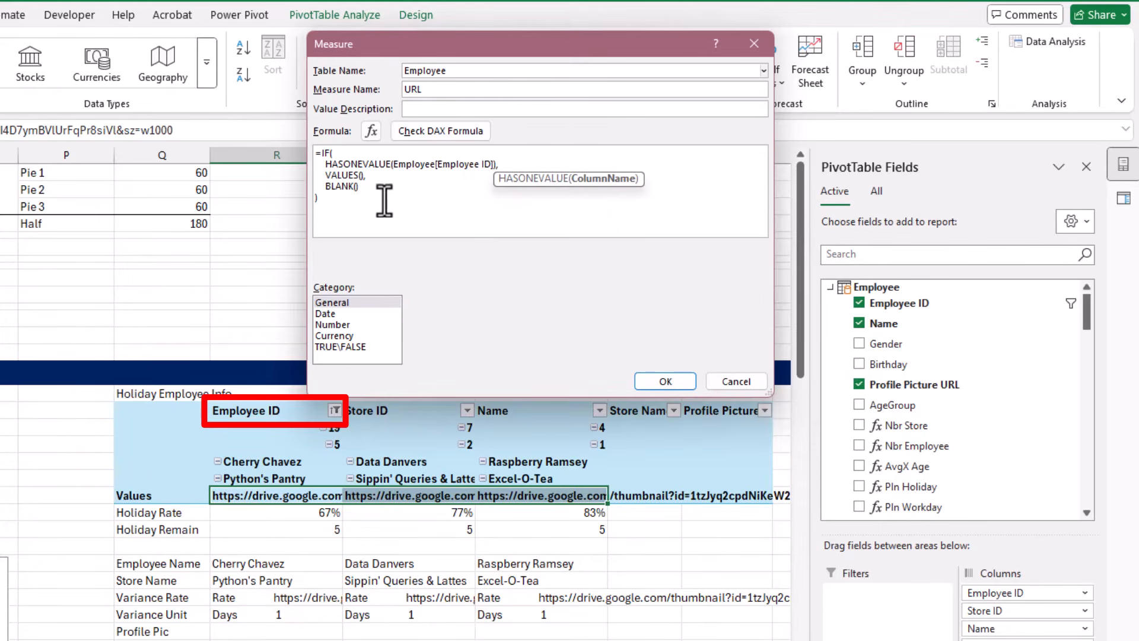
click(363, 175)
text(u)
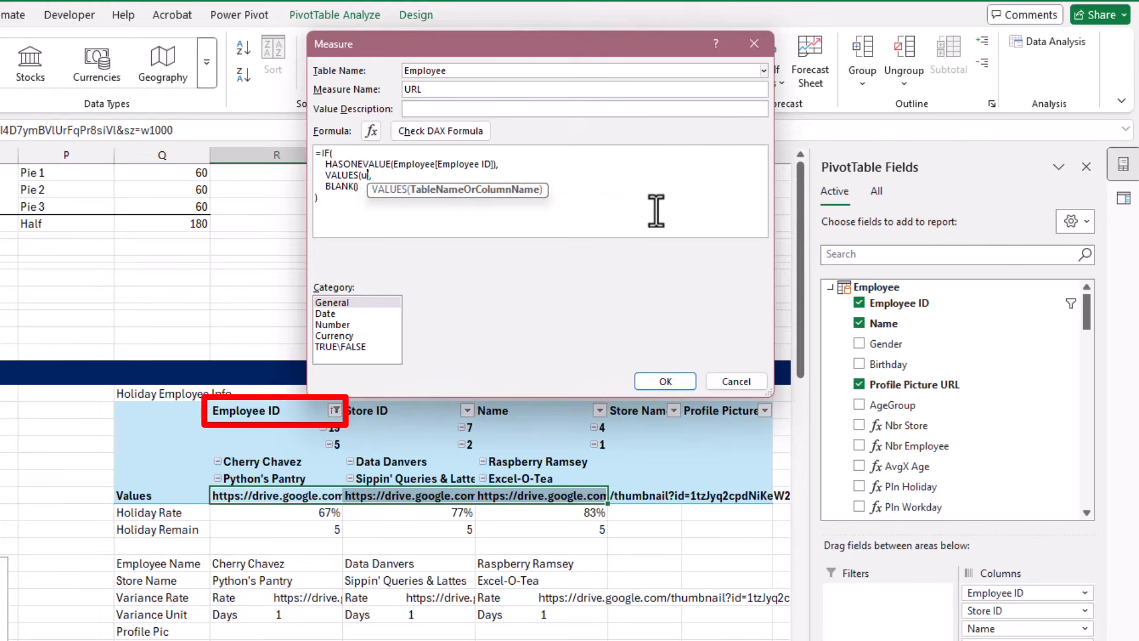
text(rl)
key(Tab)
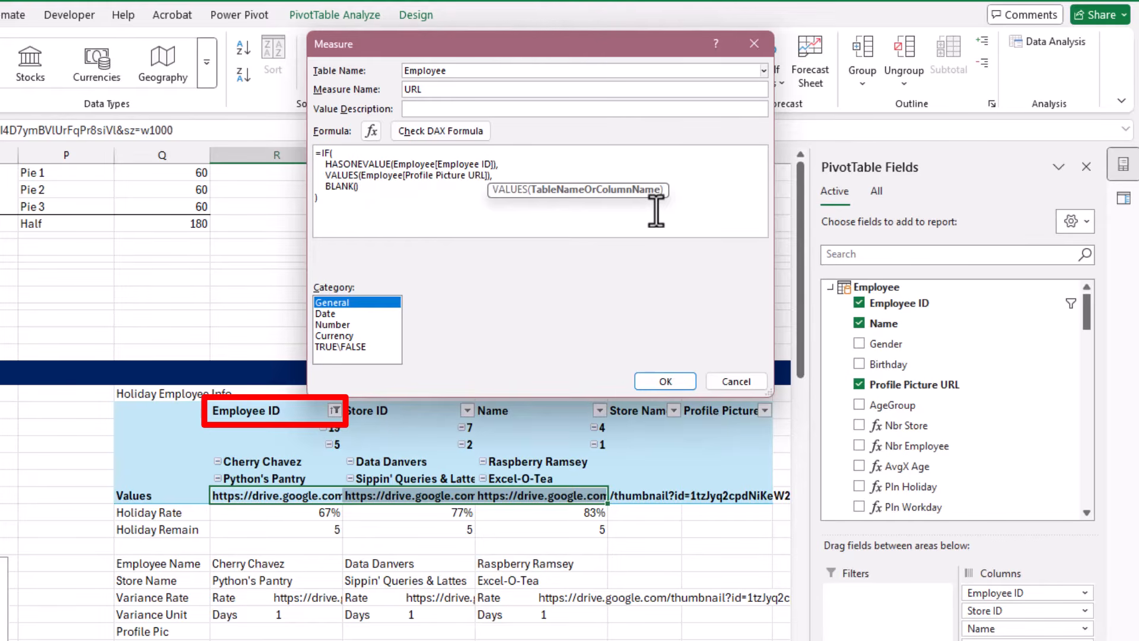
Check the DAX formula for errors and save the URL measure
click(655, 211)
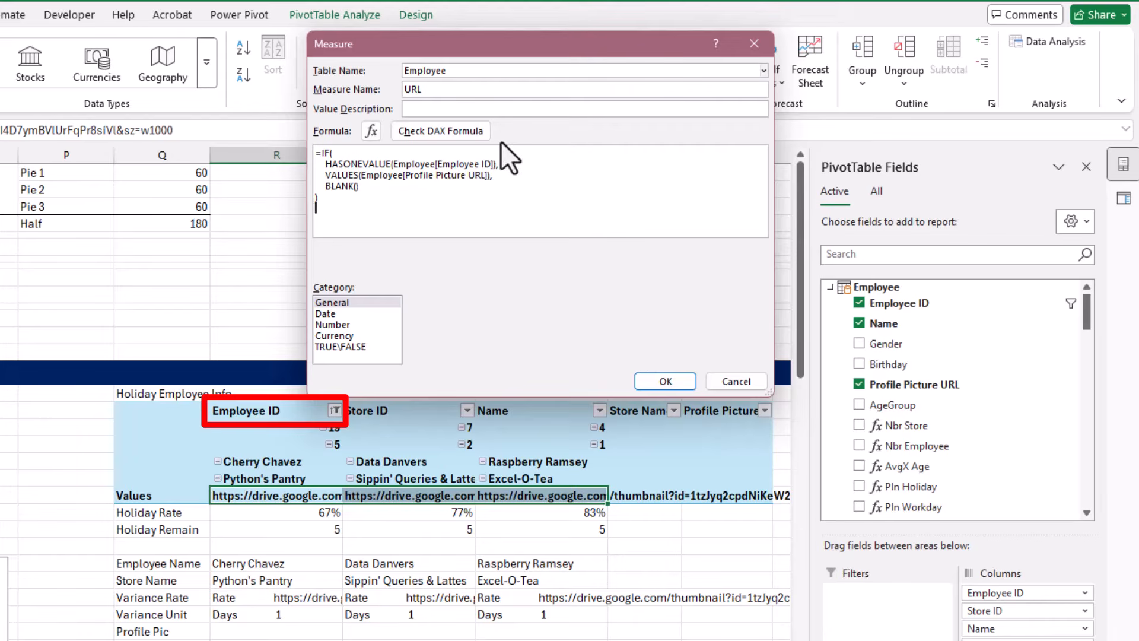
click(466, 133)
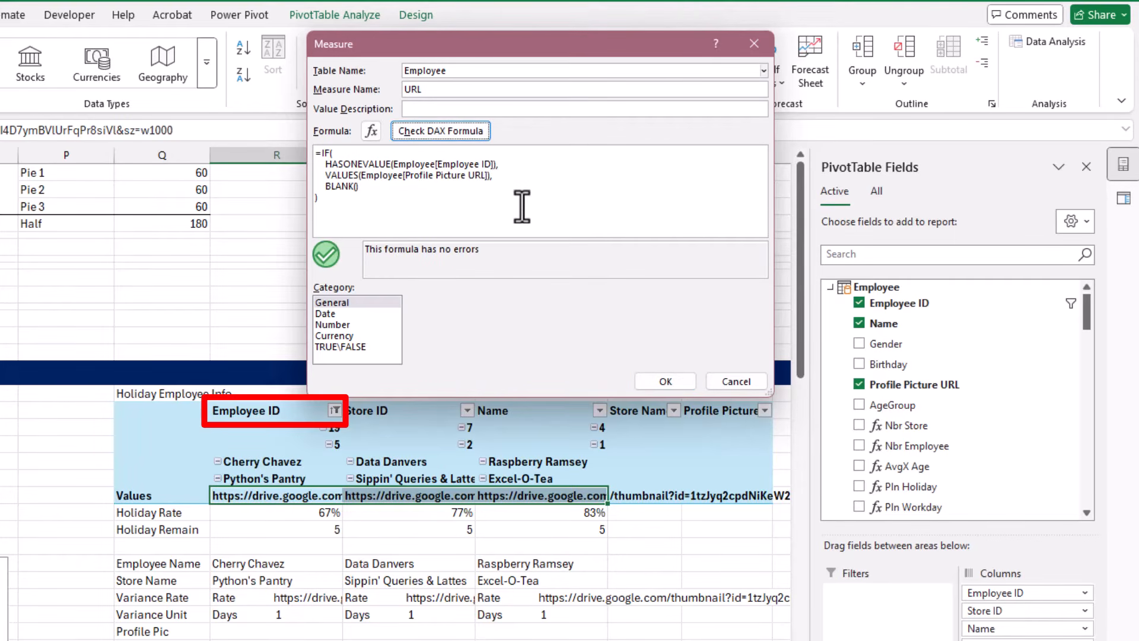
click(676, 384)
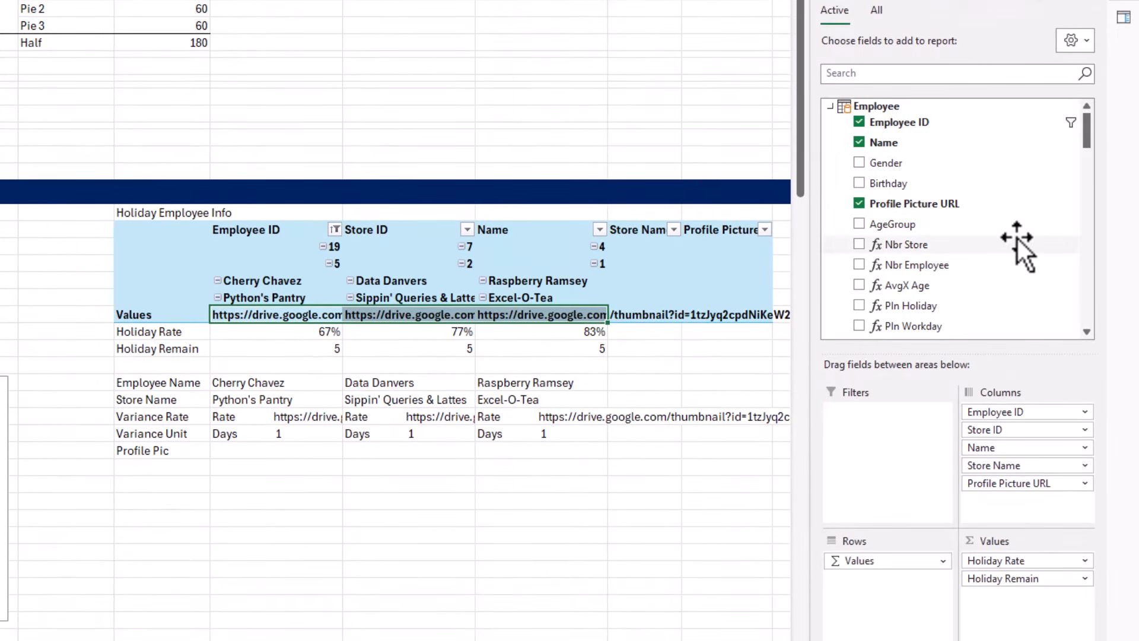
Add the URL measure from the Employee table to the holiday PivotTable's values below Holiday Remain
scroll(1017, 239, down, 2)
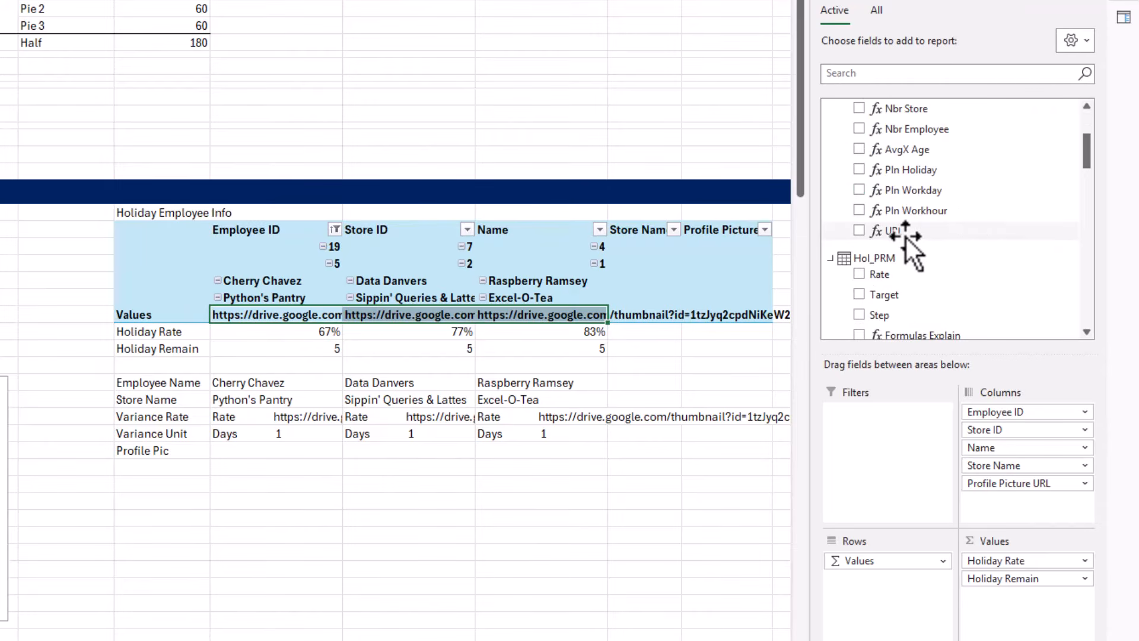
click(887, 236)
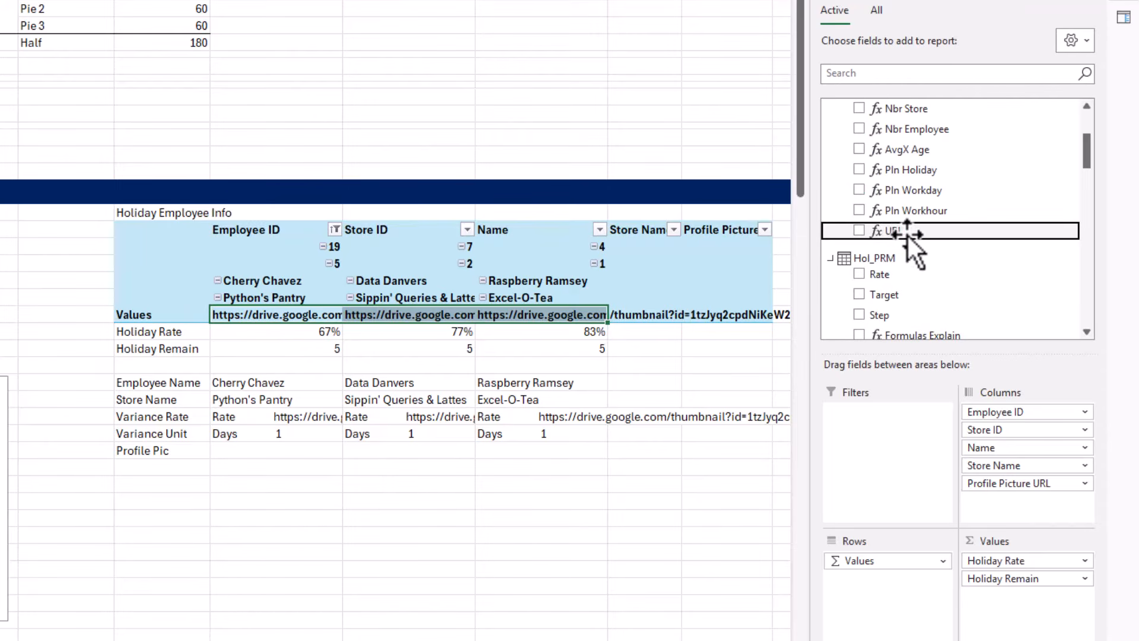
drag(909, 234, 1032, 592)
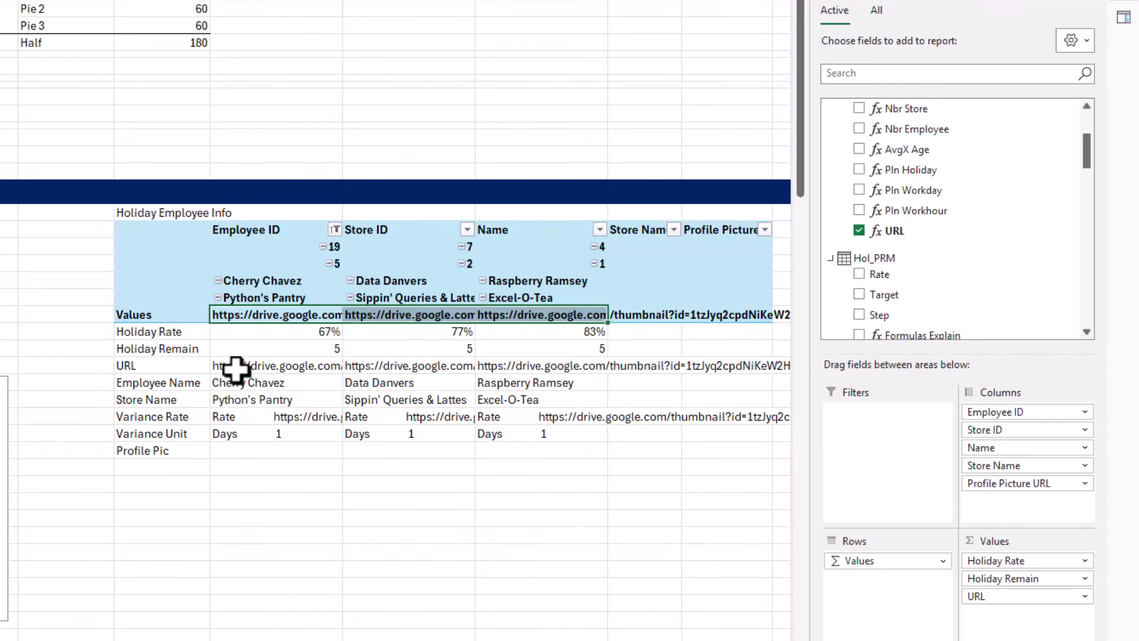
drag(238, 365, 519, 362)
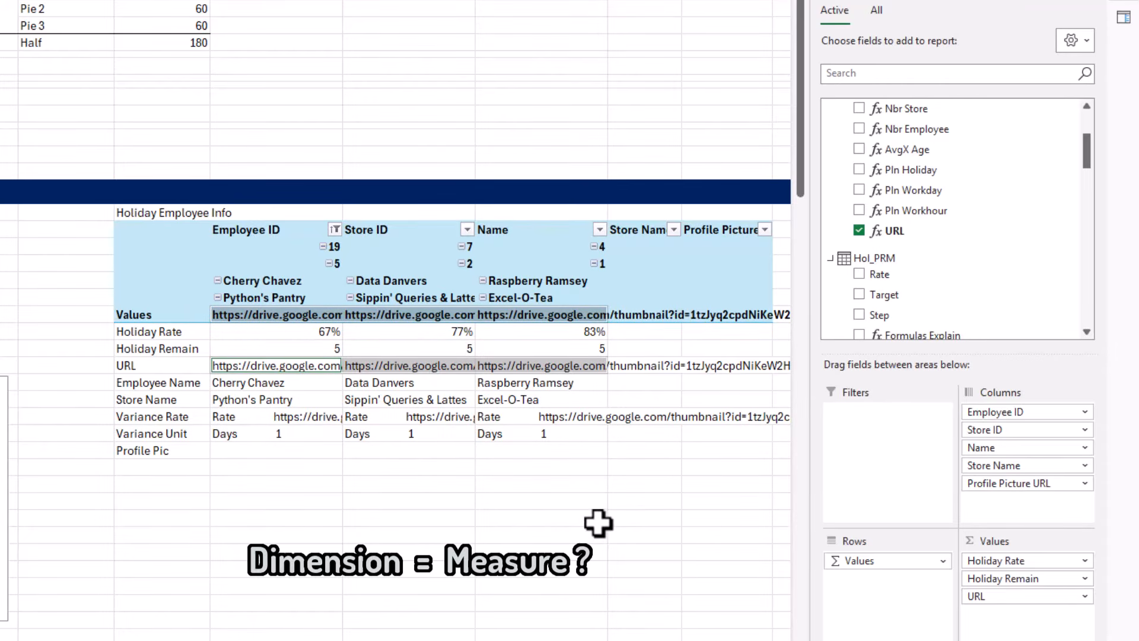
Fill R33:T33 with =R22=R25 to compare the Profile Picture URL headers with the URL measure's values
drag(318, 501, 496, 501)
text(=)
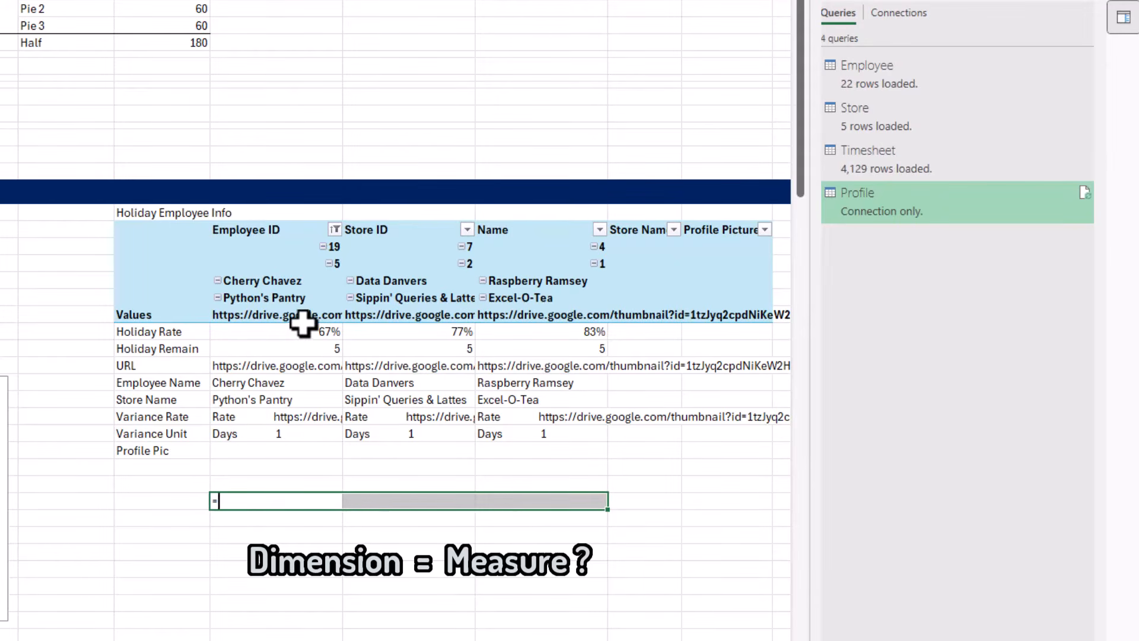
click(304, 318)
text(=)
click(304, 365)
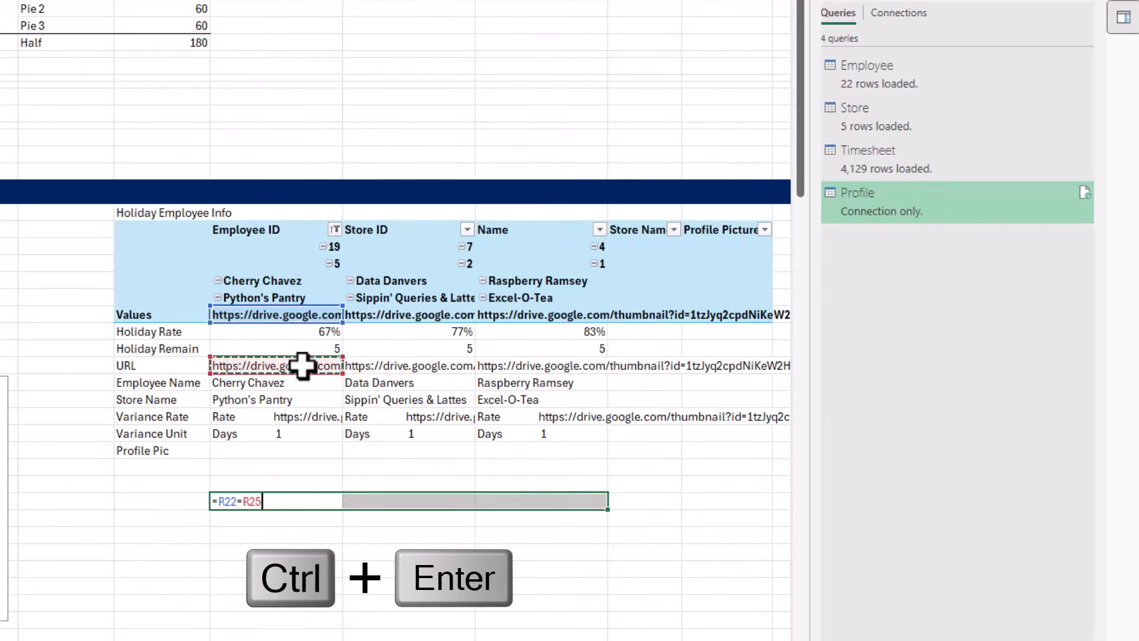
key(ctrl+Return)
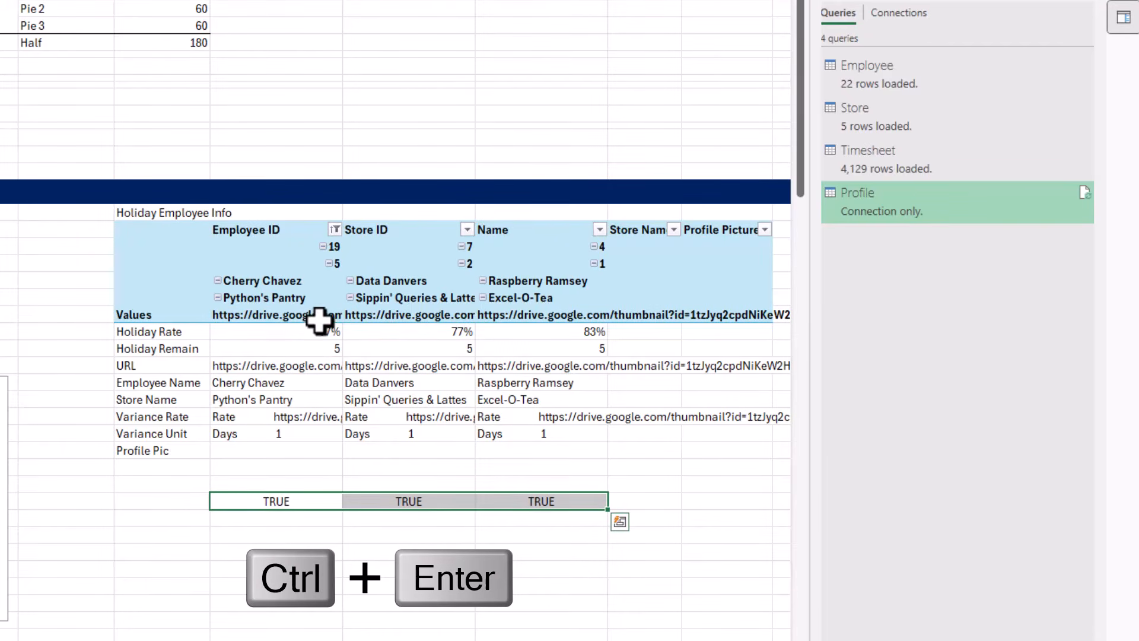
Remove the Profile Picture URL field from the holiday PivotTable's columns
drag(319, 321, 487, 317)
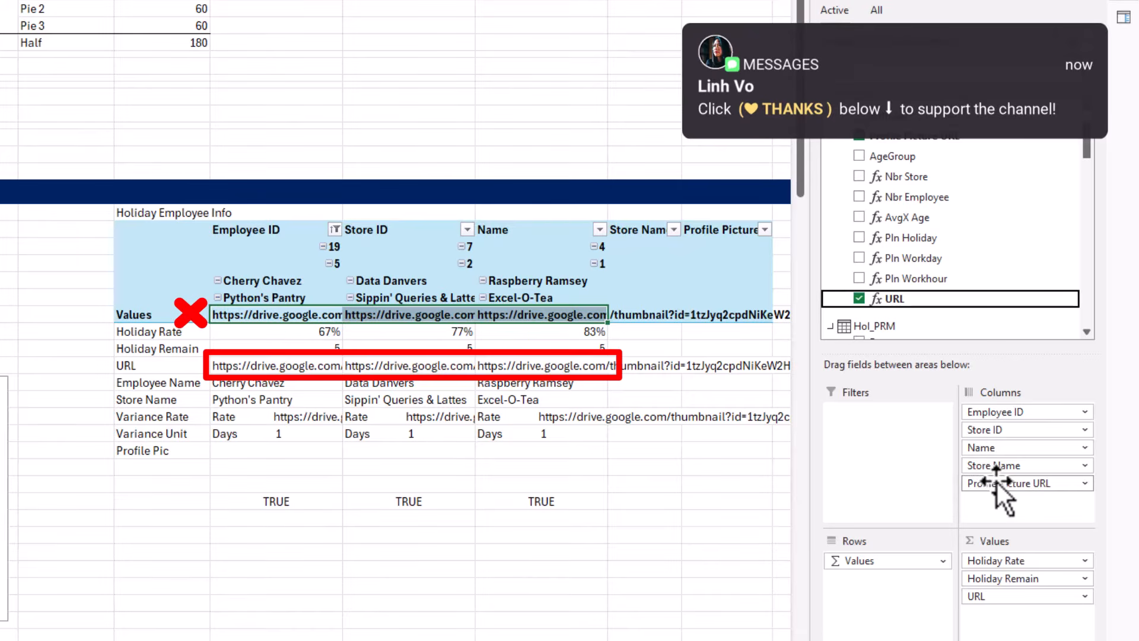
drag(997, 483, 704, 485)
drag(237, 383, 537, 436)
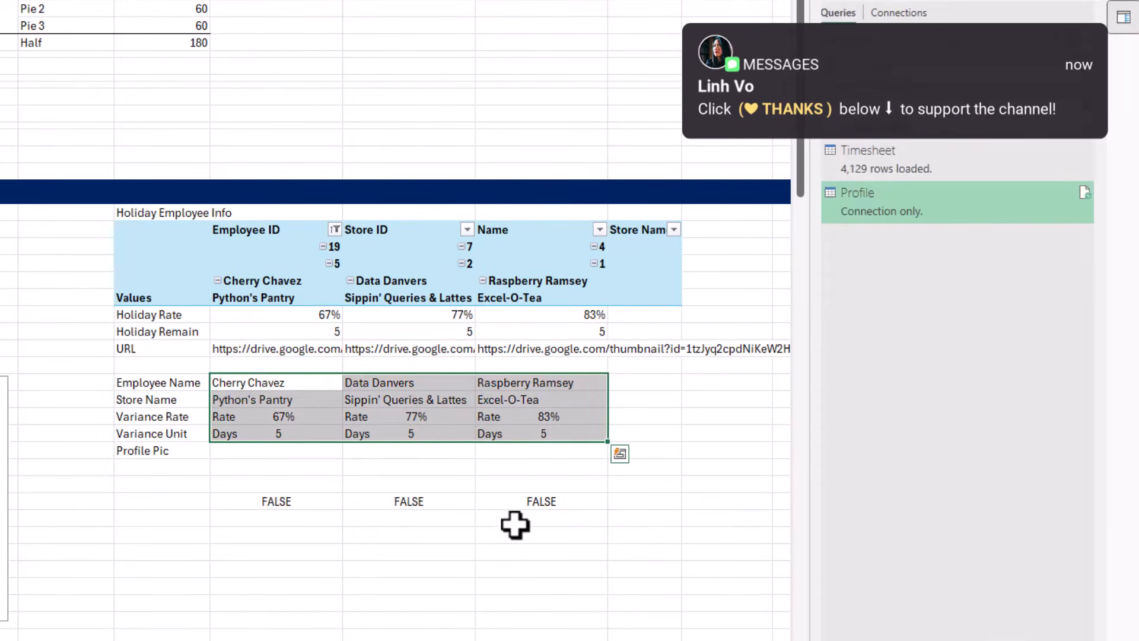
click(297, 455)
Clear the comparison formulas in R33:T33 and close the Queries & Connections pane
drag(318, 500, 489, 498)
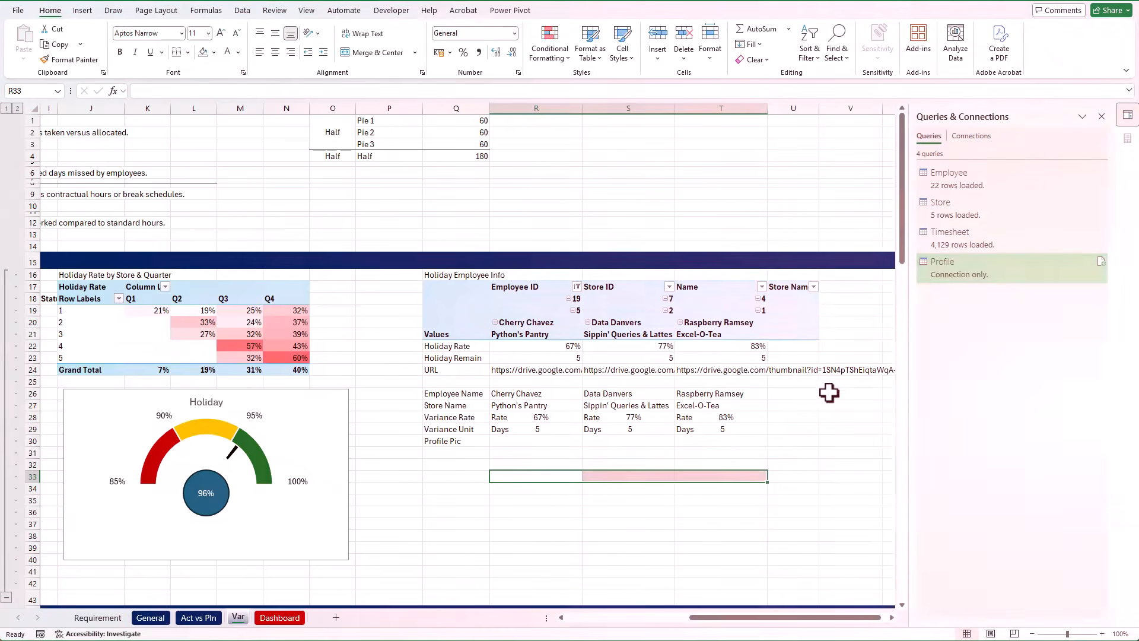
click(1101, 117)
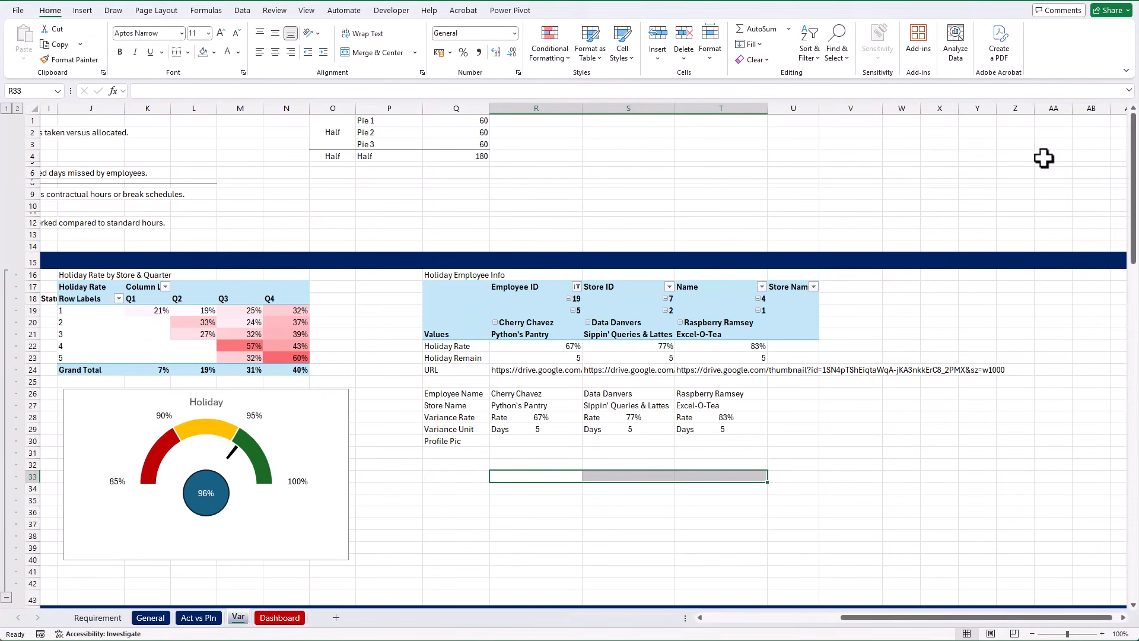
Copy the first Employee Name formula into the Profile Pic cell R30 so it references the URL row
drag(526, 369, 689, 369)
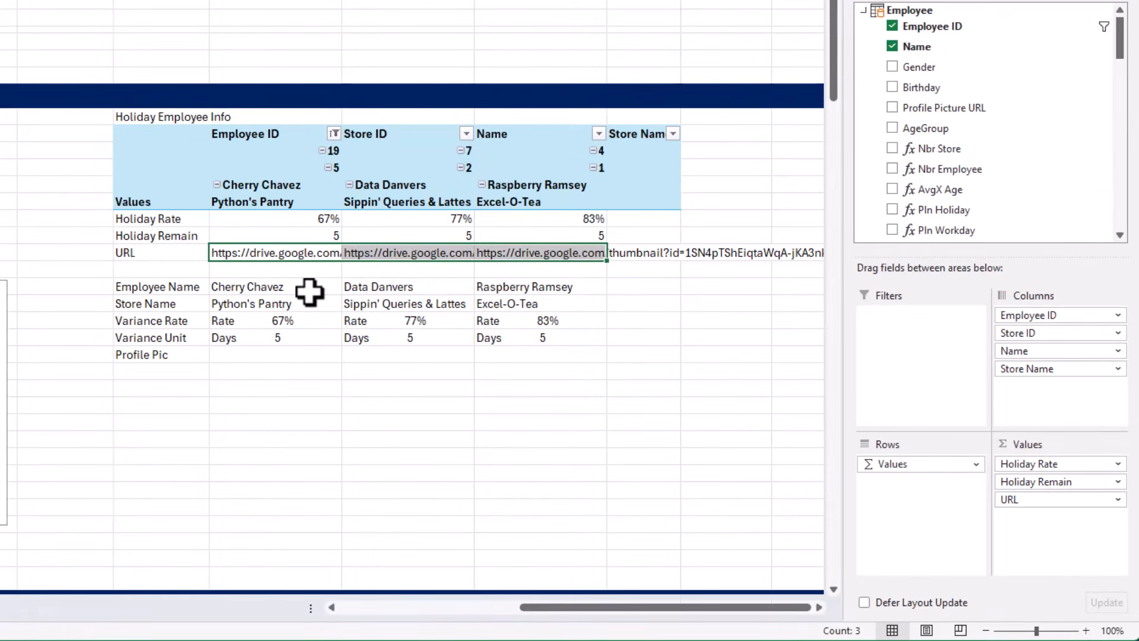
click(309, 291)
key(ctrl+c)
click(327, 358)
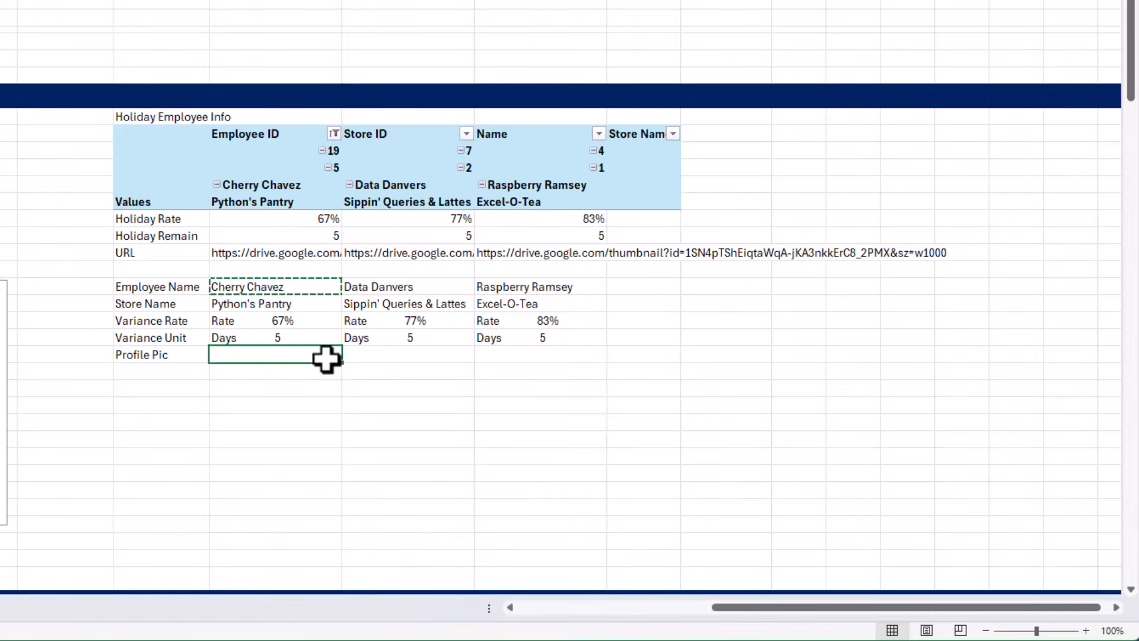
key(ctrl+v)
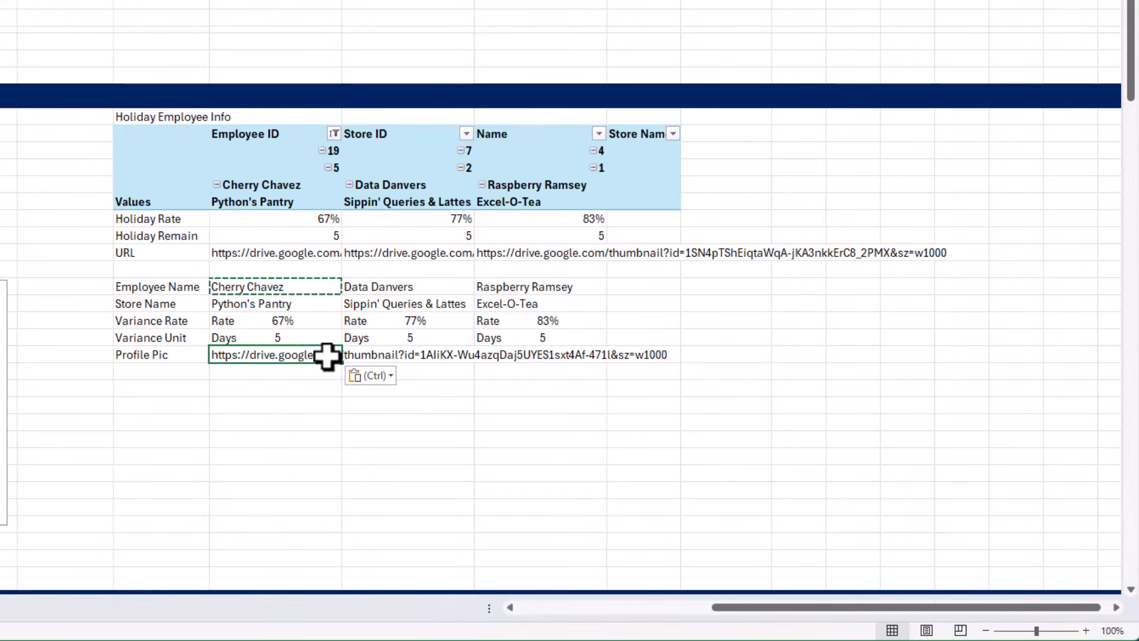
Wrap the R24 reference in the IMAGE function so the R30 formula reads =IF(R$23<=0,"",IMAGE(R24))
key(Escape)
key(F2)
click(288, 356)
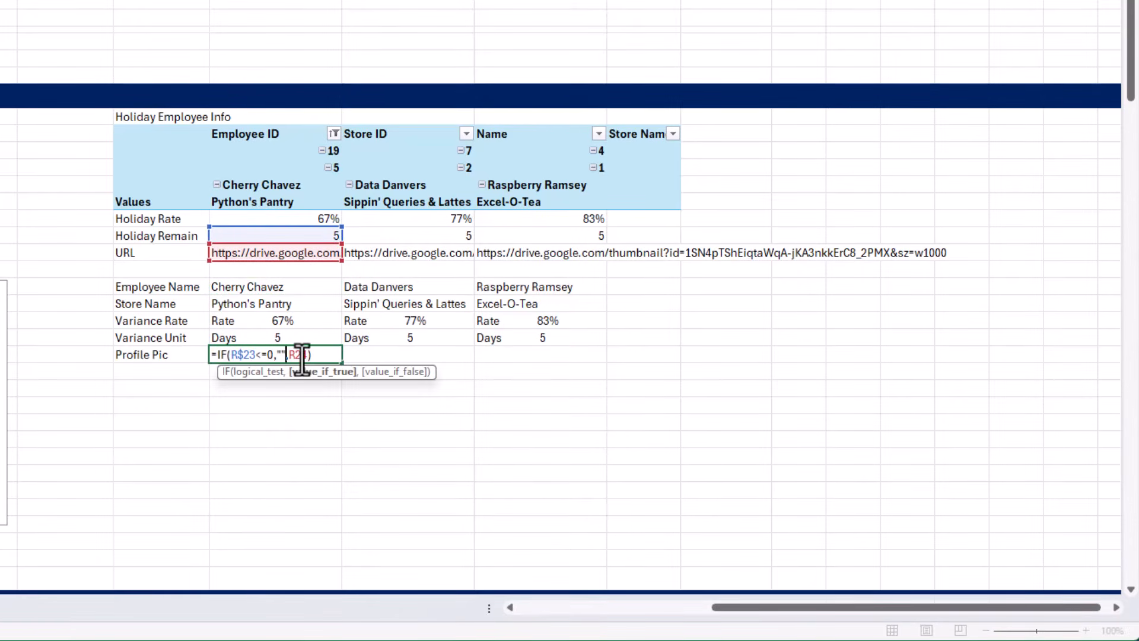
double_click(299, 355)
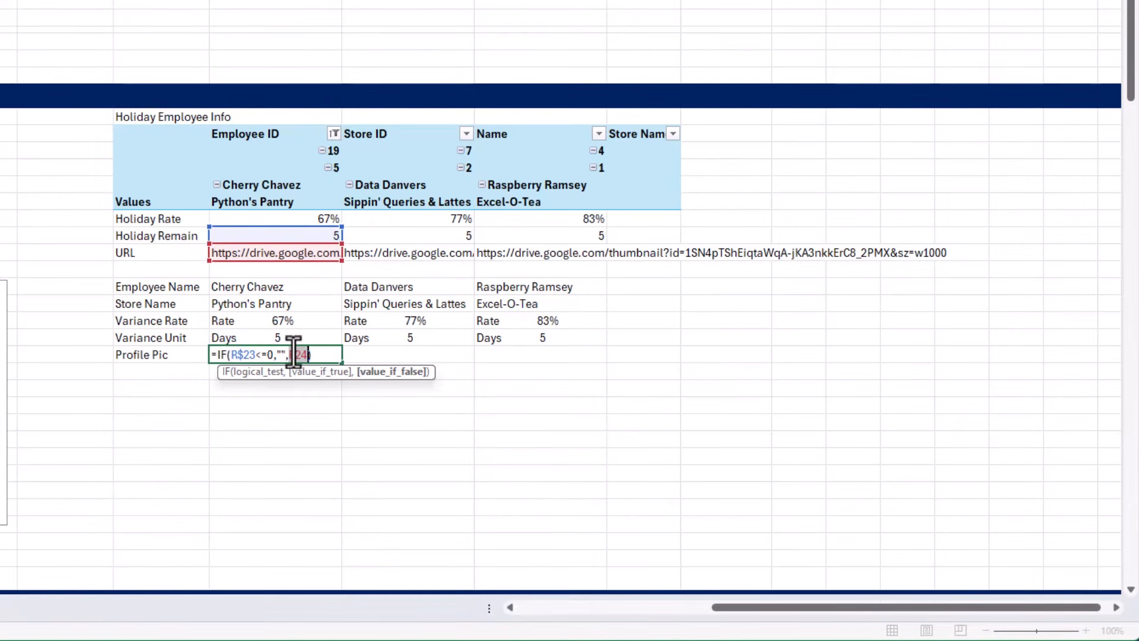
text(imag)
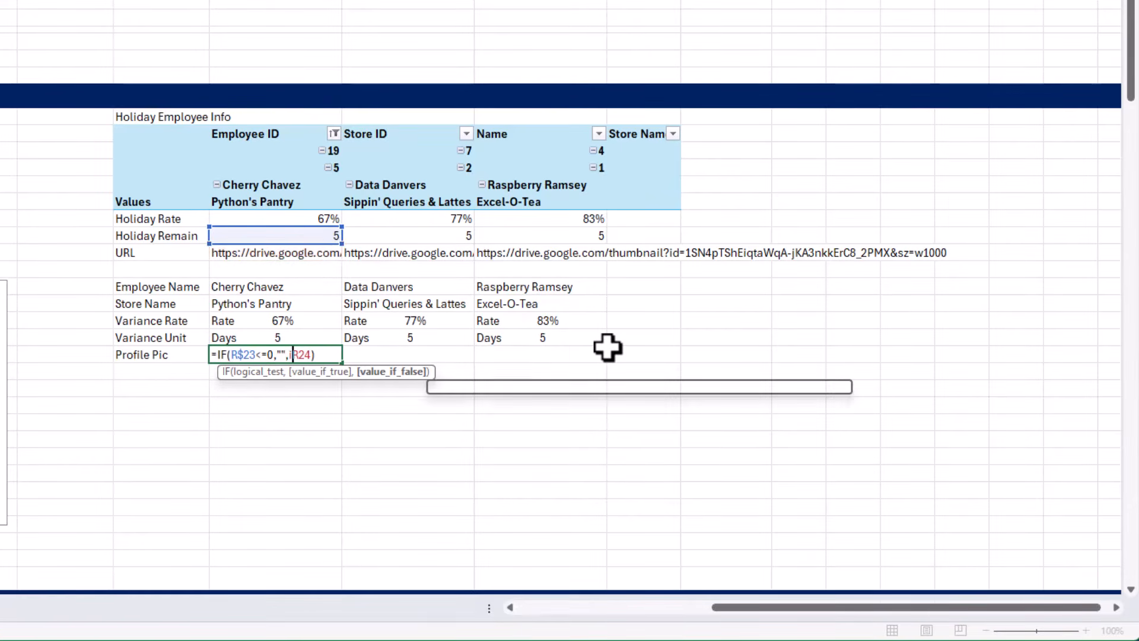
key(Tab)
key(End)
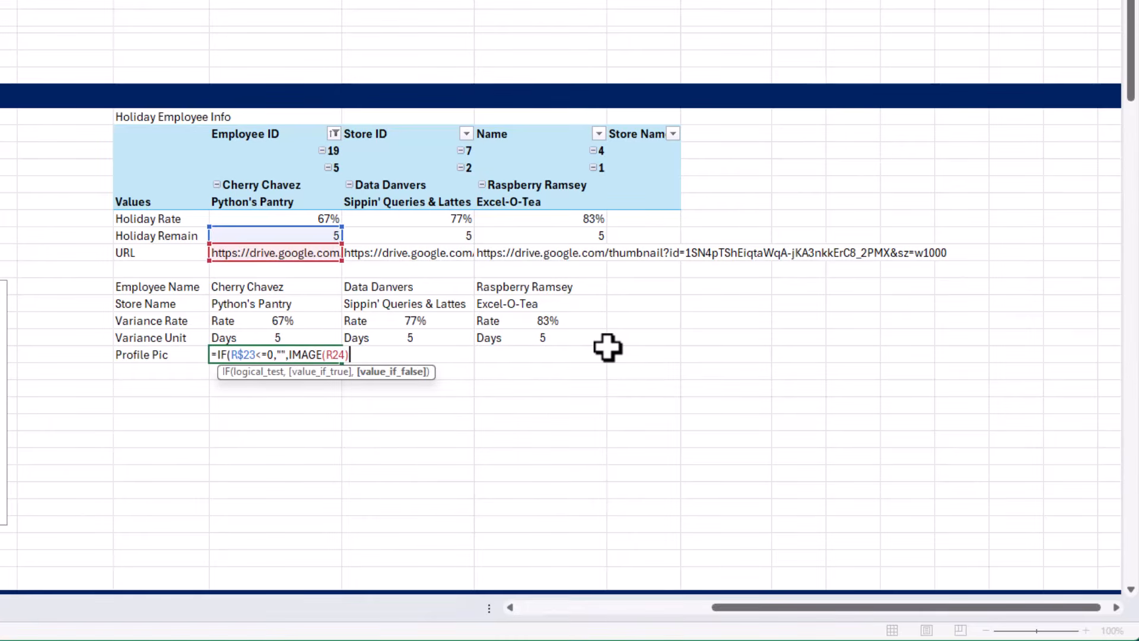
text())
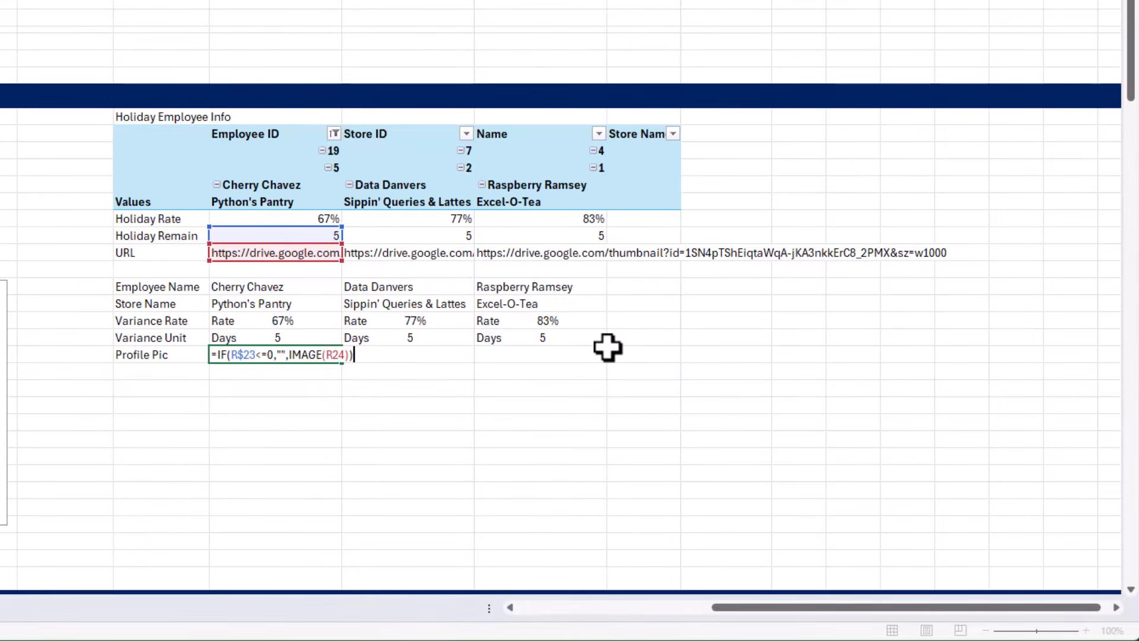
key(Return)
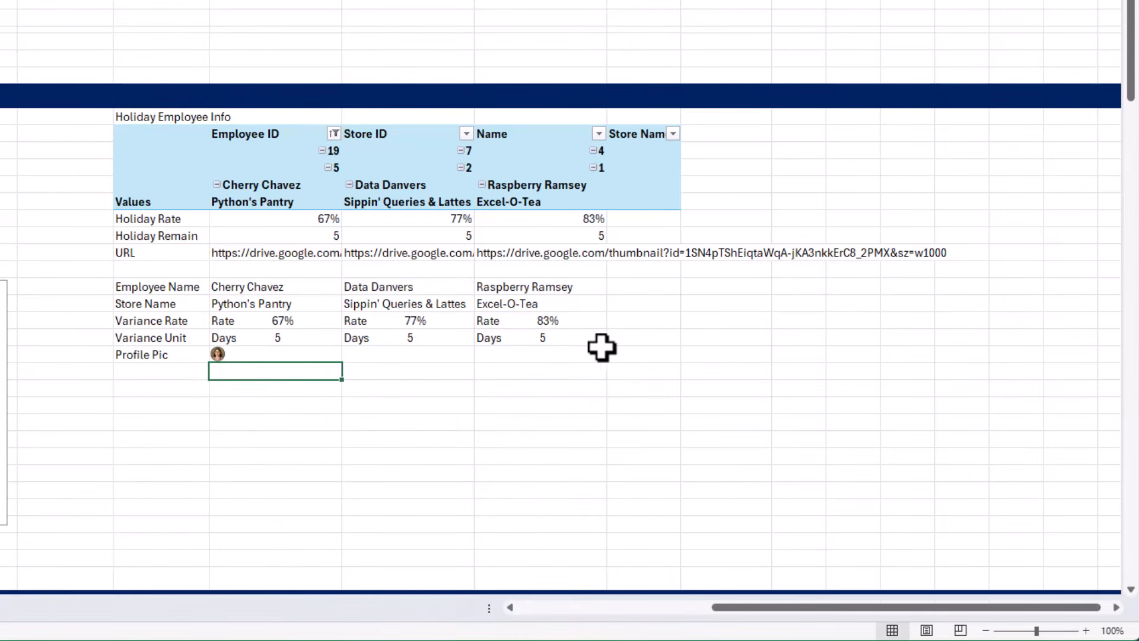
Merge and center cells R30:R36 to enlarge the first profile picture
key(Up)
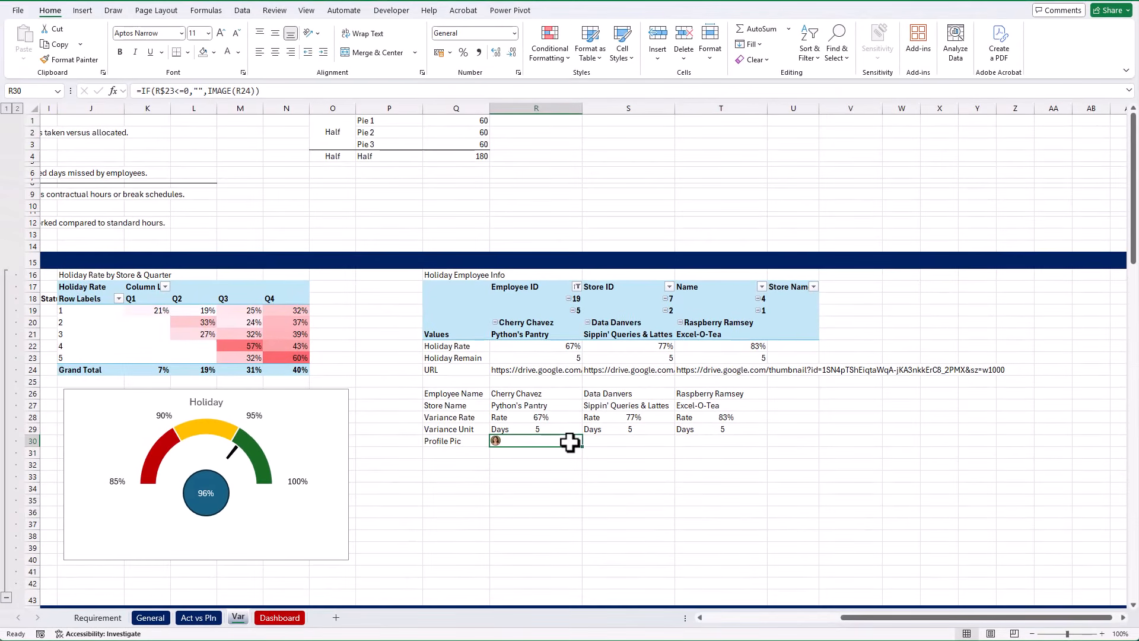
drag(570, 442, 569, 509)
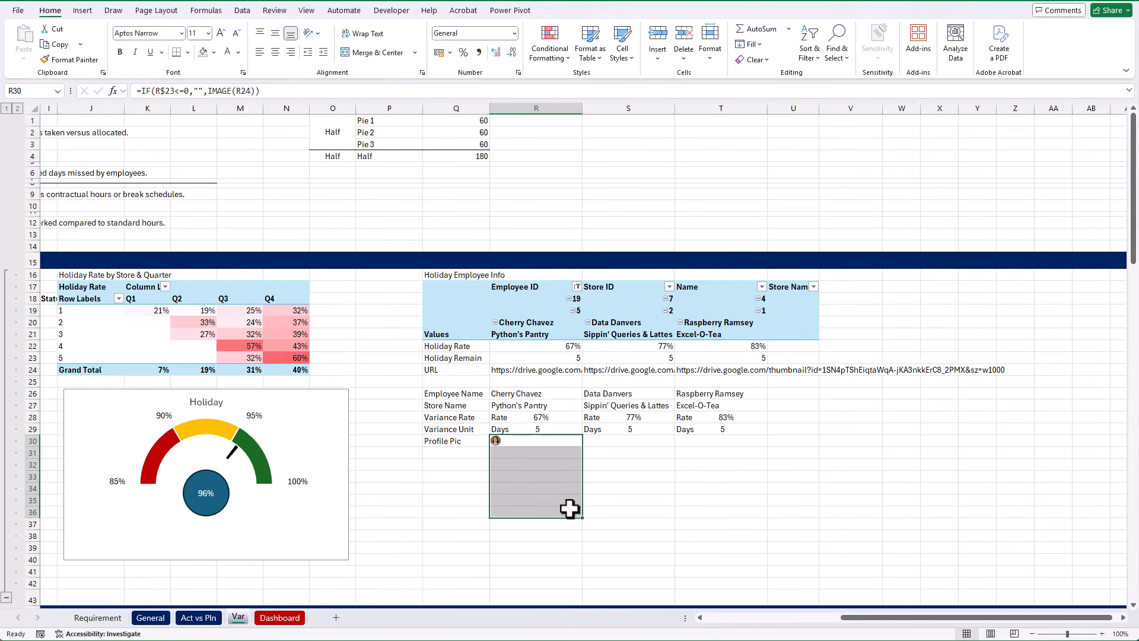
click(380, 55)
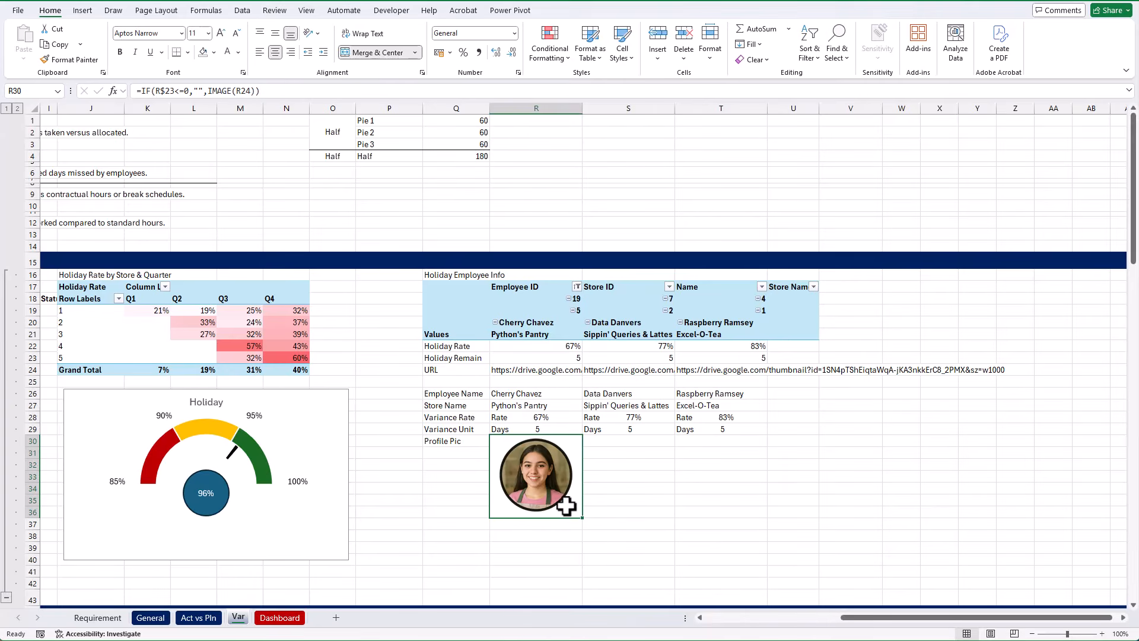
Fill the merged Profile Pic cell across to column T for the other two employees
drag(565, 503, 726, 508)
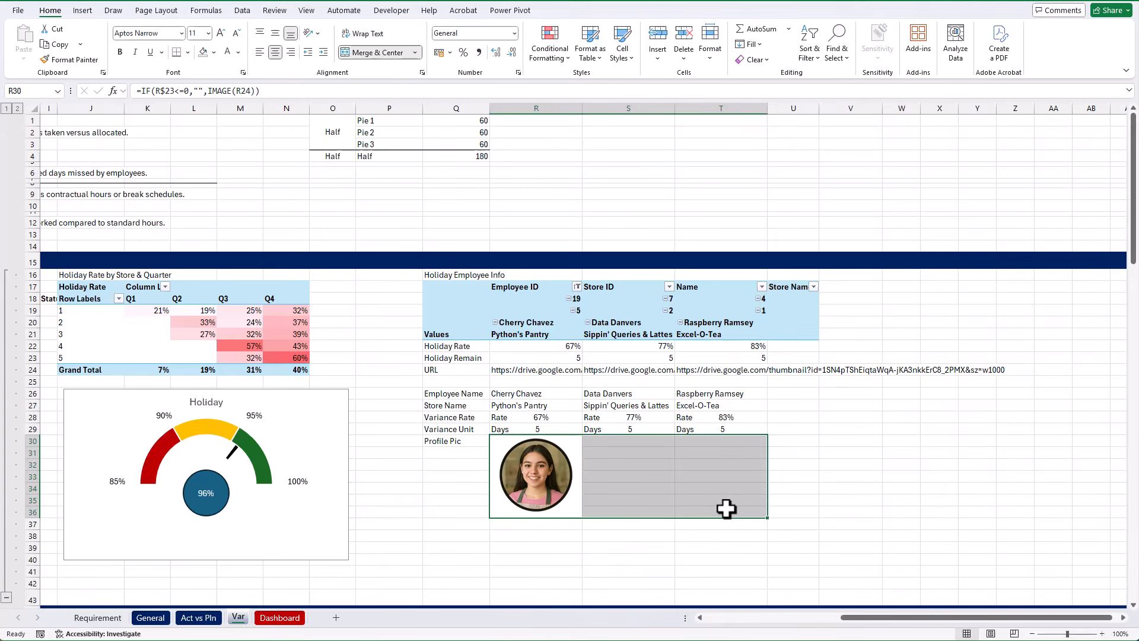
key(ctrl+r)
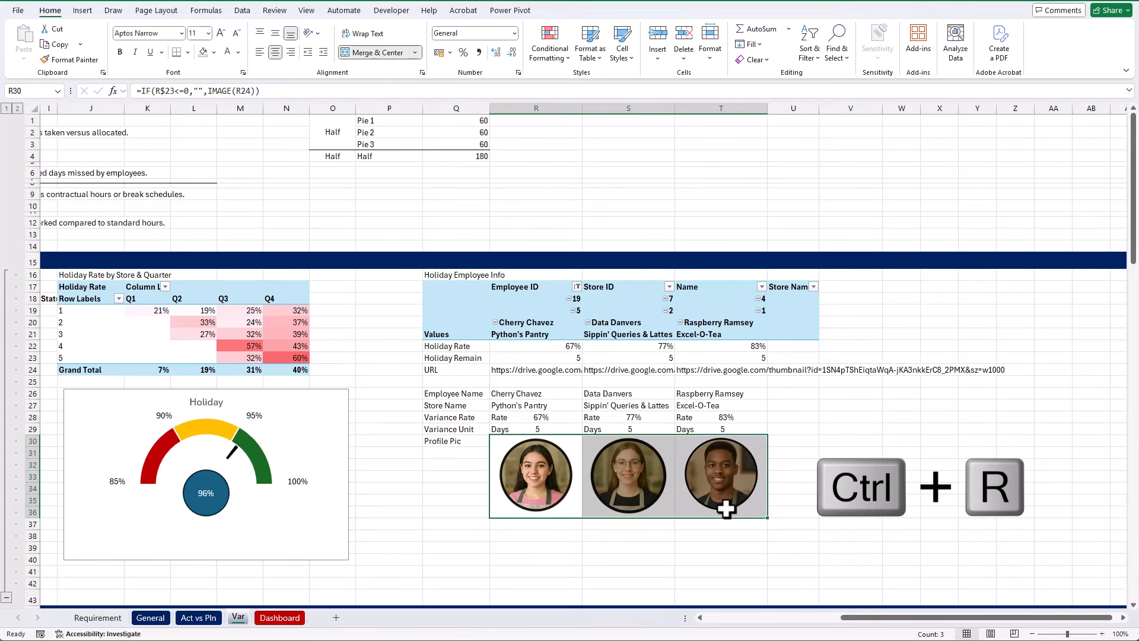
click(829, 514)
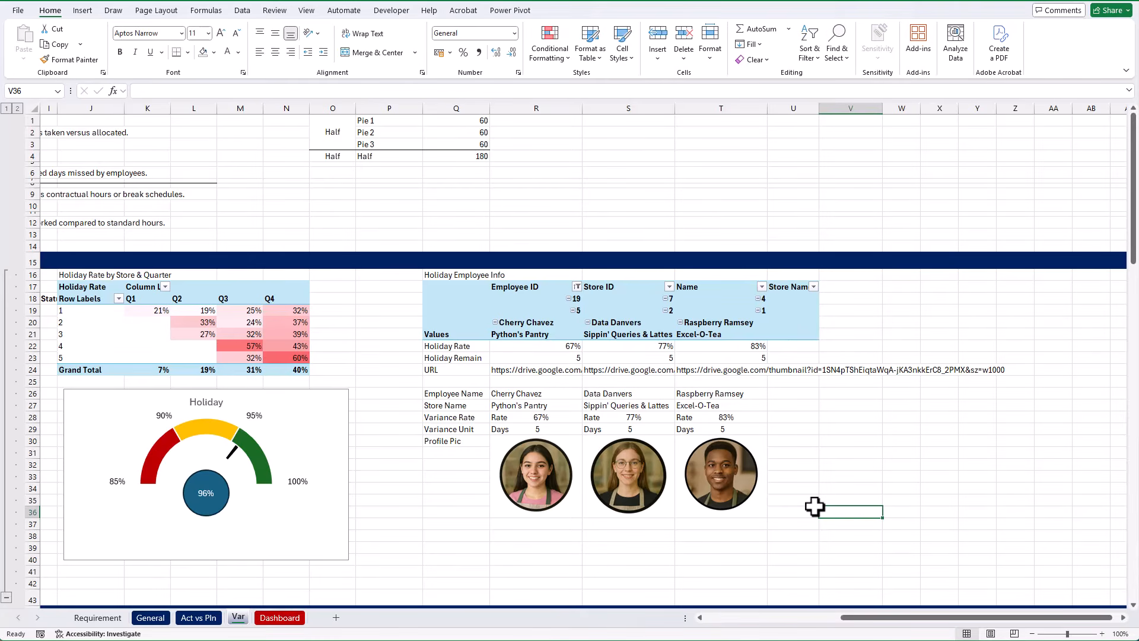
key(Up)
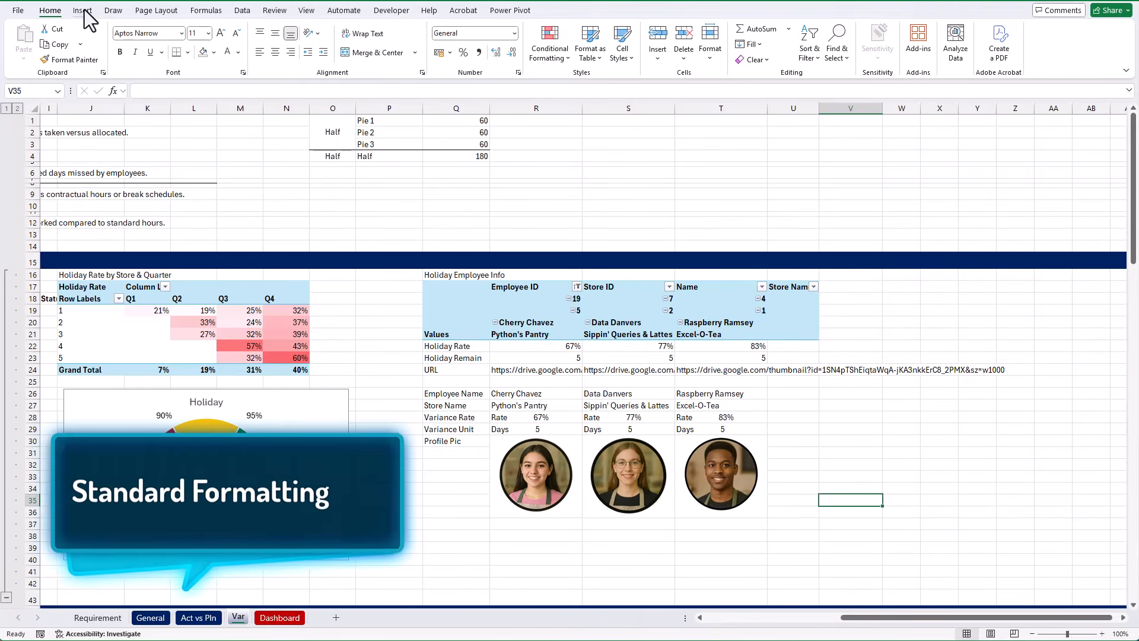
Make the employee names in R26:T26 bold and set the store names in R27:T27 to font size 8
drag(526, 394, 708, 394)
key(ctrl+b)
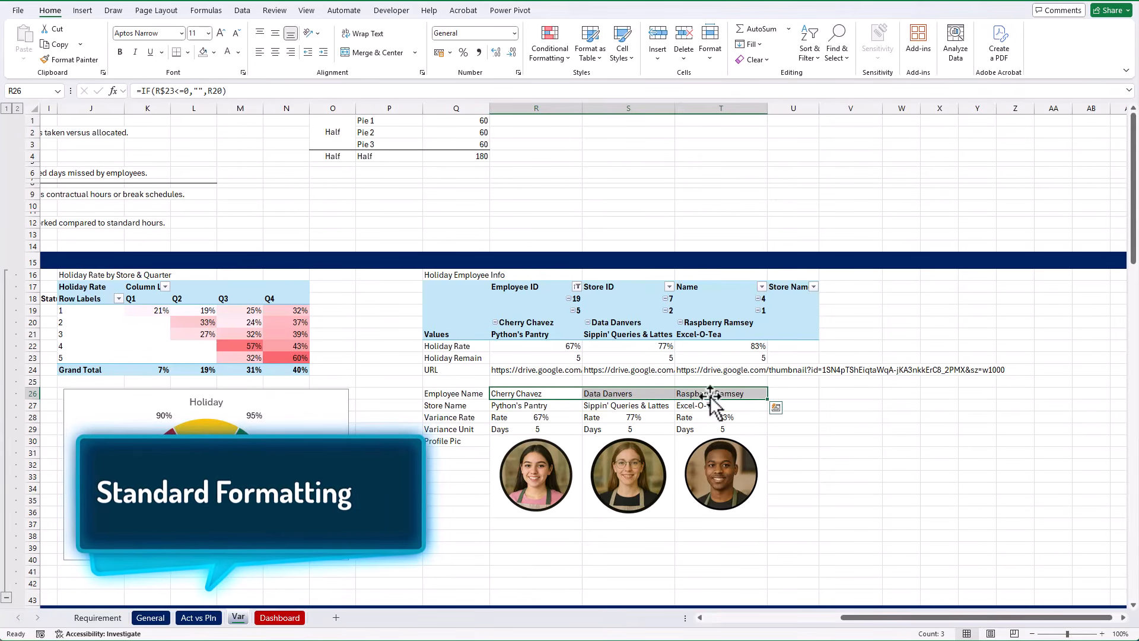
drag(708, 405, 522, 405)
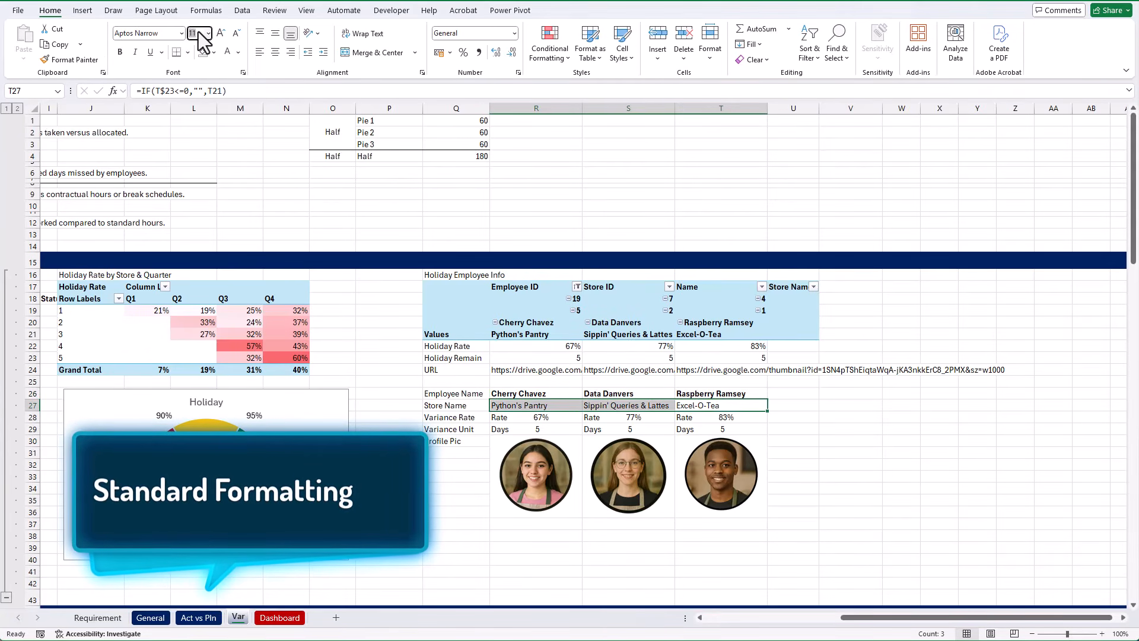
text(8)
key(Return)
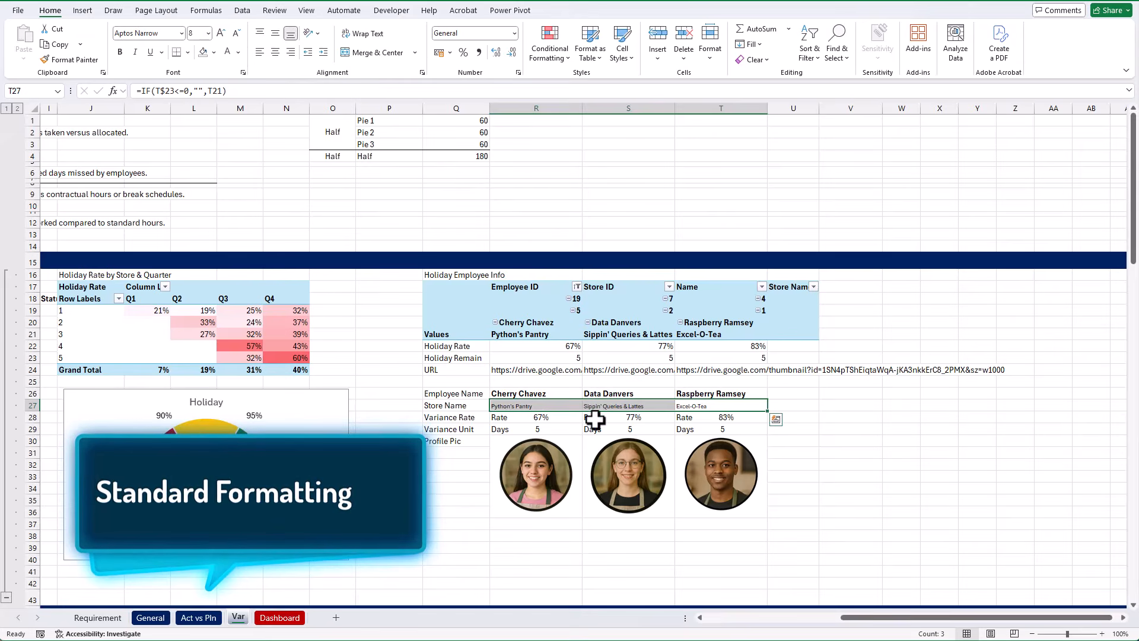
Center the employee and store names in R26:T27 horizontally and align them to the middle vertically
drag(579, 394, 697, 405)
click(276, 53)
click(275, 33)
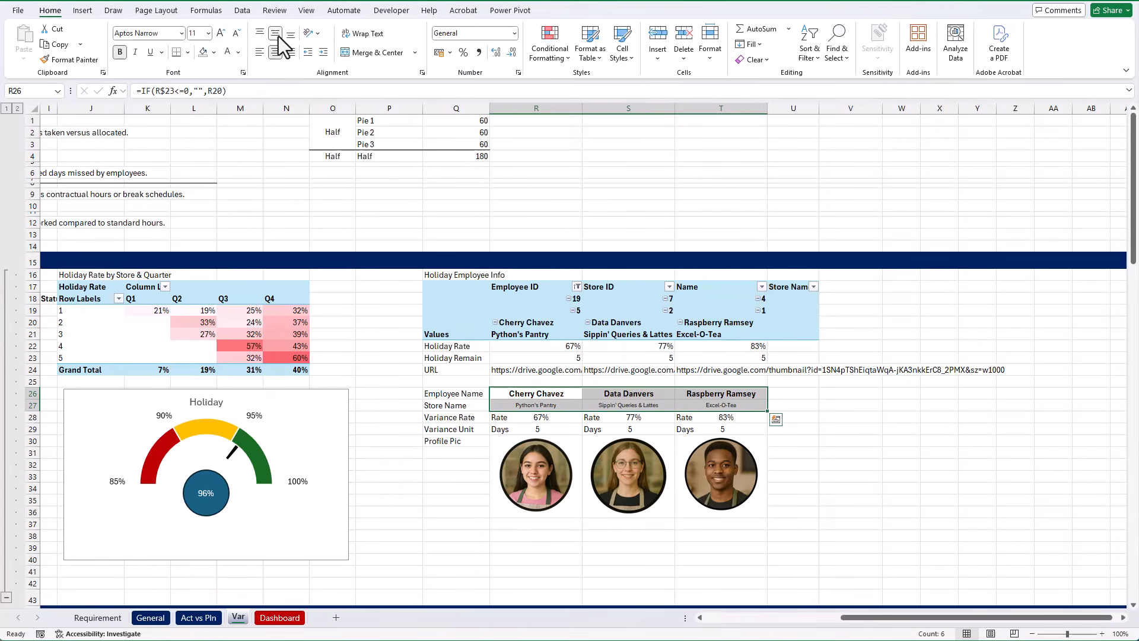
Reduce the Variance Rate and Variance Unit text in R28:T29 to size 10 and increase its indent four times
drag(555, 418, 724, 433)
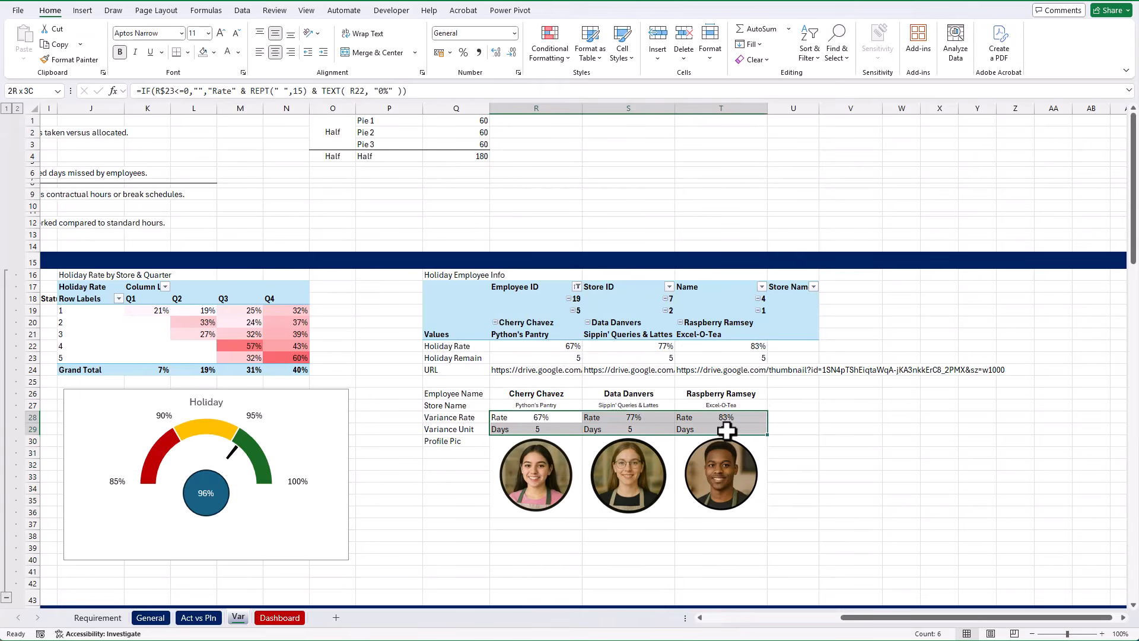
click(236, 33)
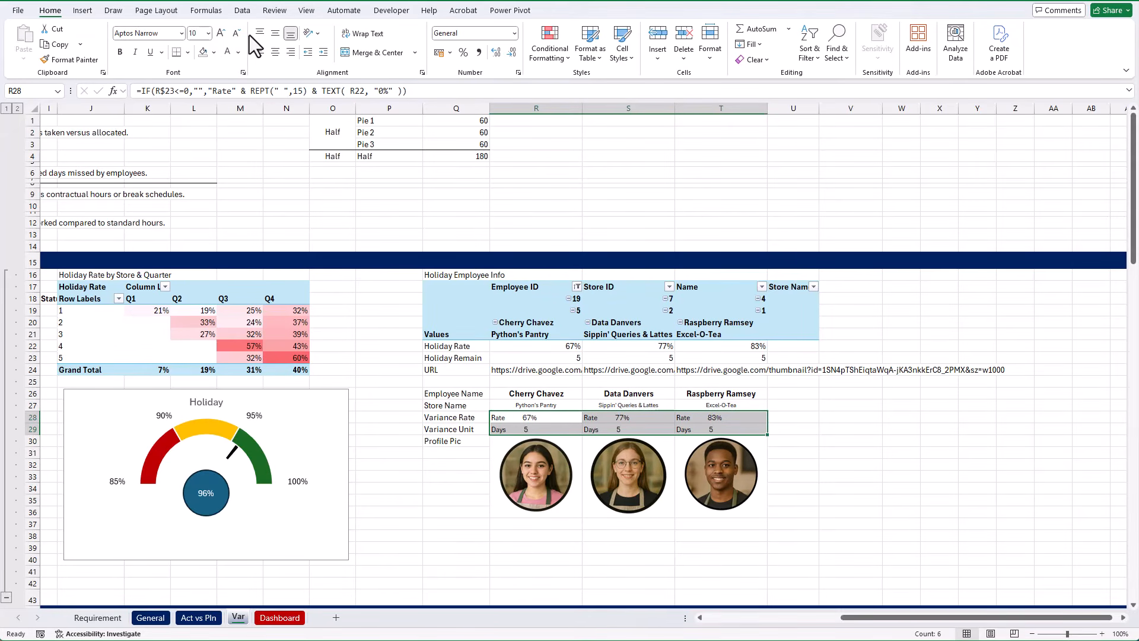
click(324, 52)
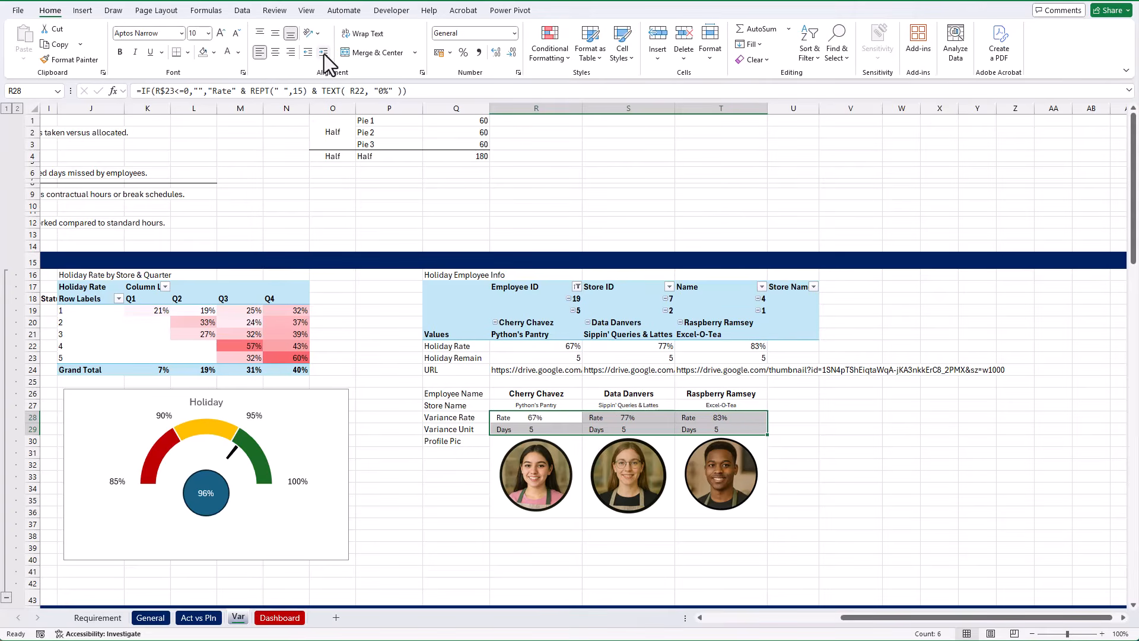
click(324, 52)
click(324, 52)
click(324, 52)
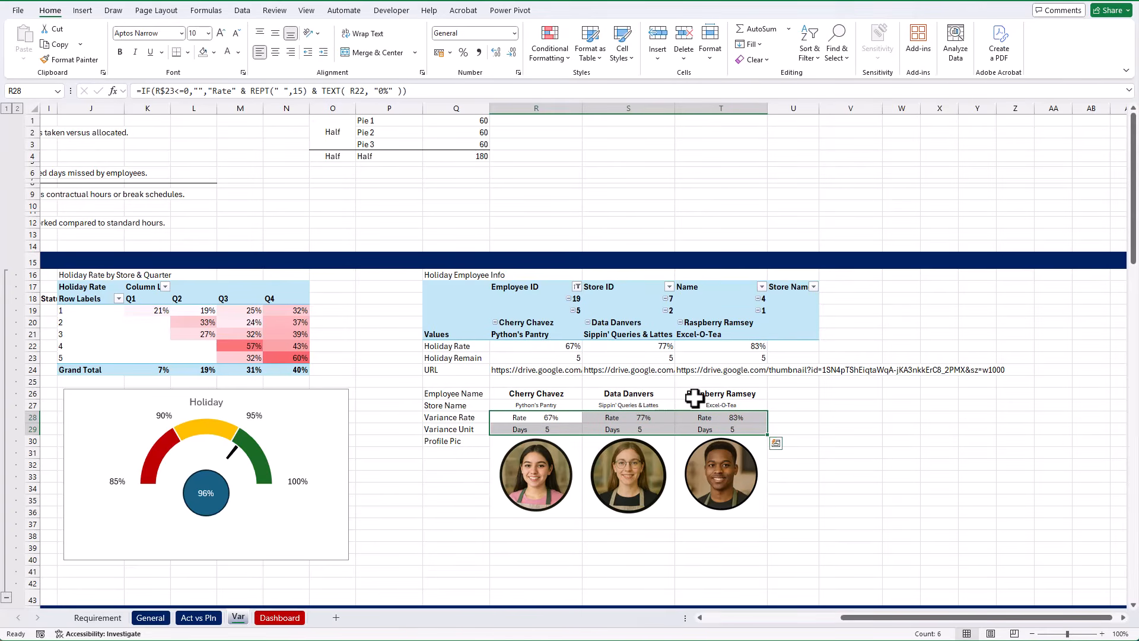
Give the employee cards in R26:T36 a dark teal theme fill and change their text to white
click(851, 393)
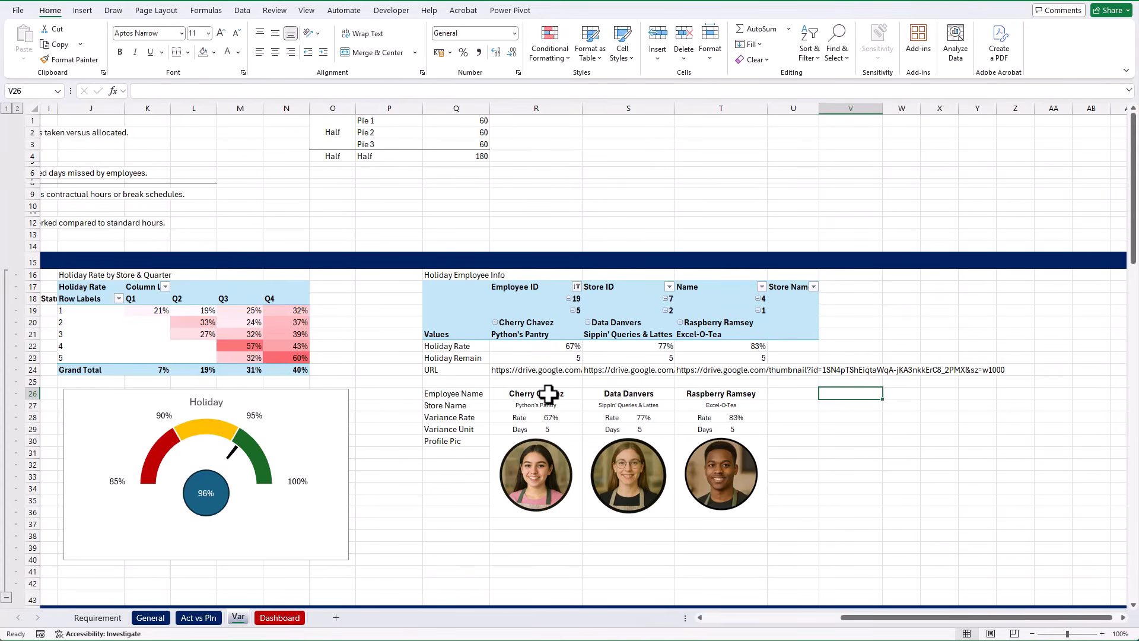
drag(549, 393, 709, 488)
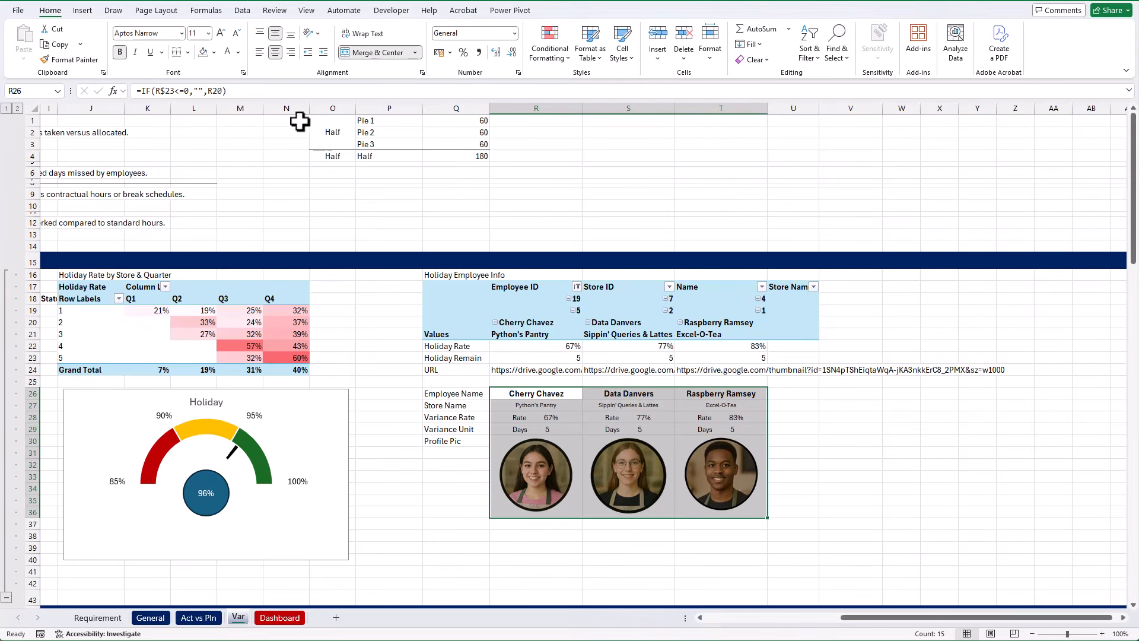
click(214, 52)
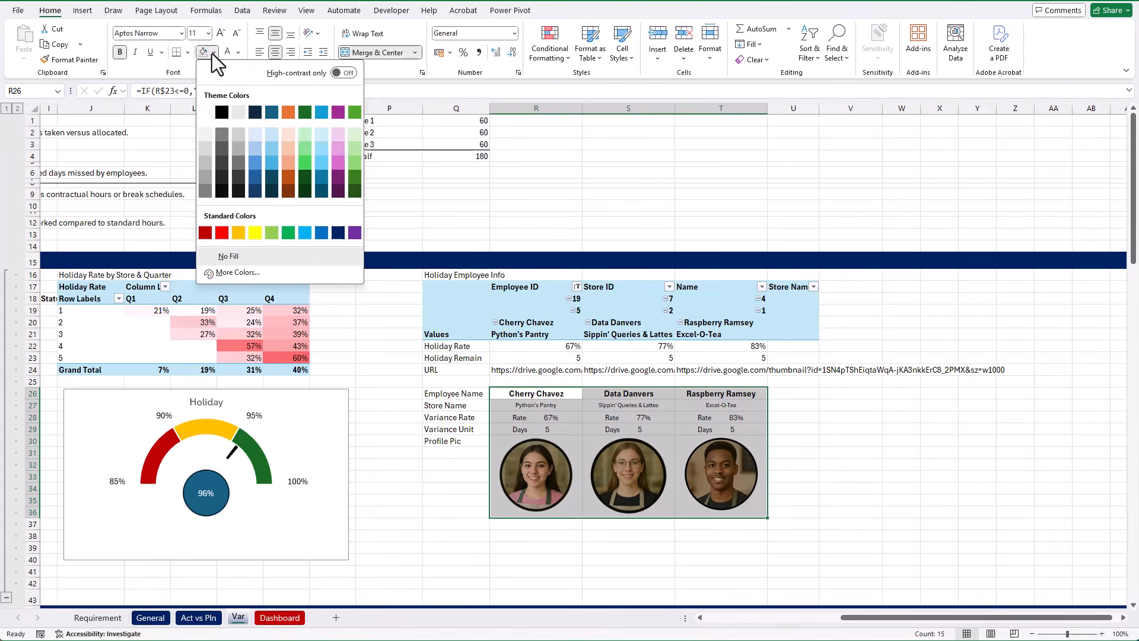
click(271, 112)
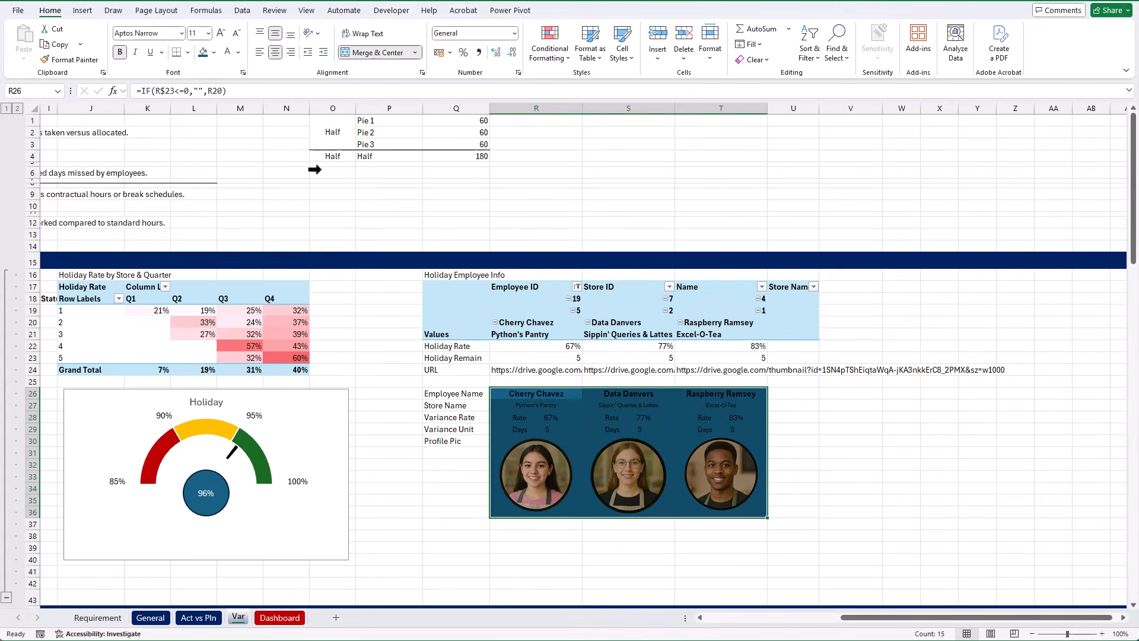
click(237, 54)
click(234, 130)
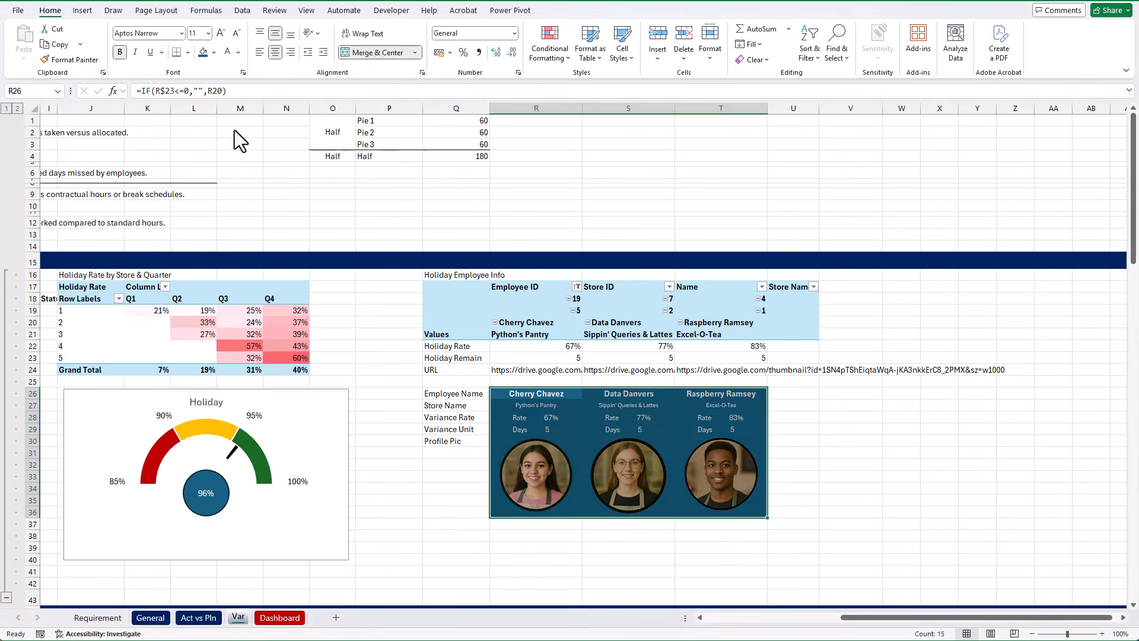
click(850, 393)
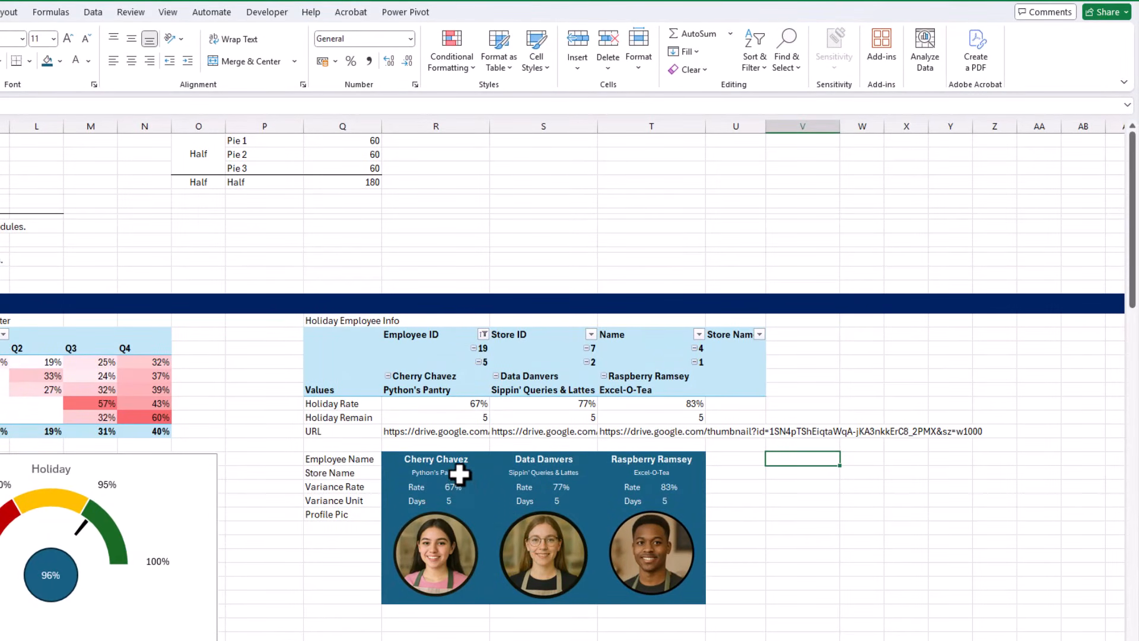
Add a thin white bottom border under the store names in R27:T27
drag(460, 474, 643, 470)
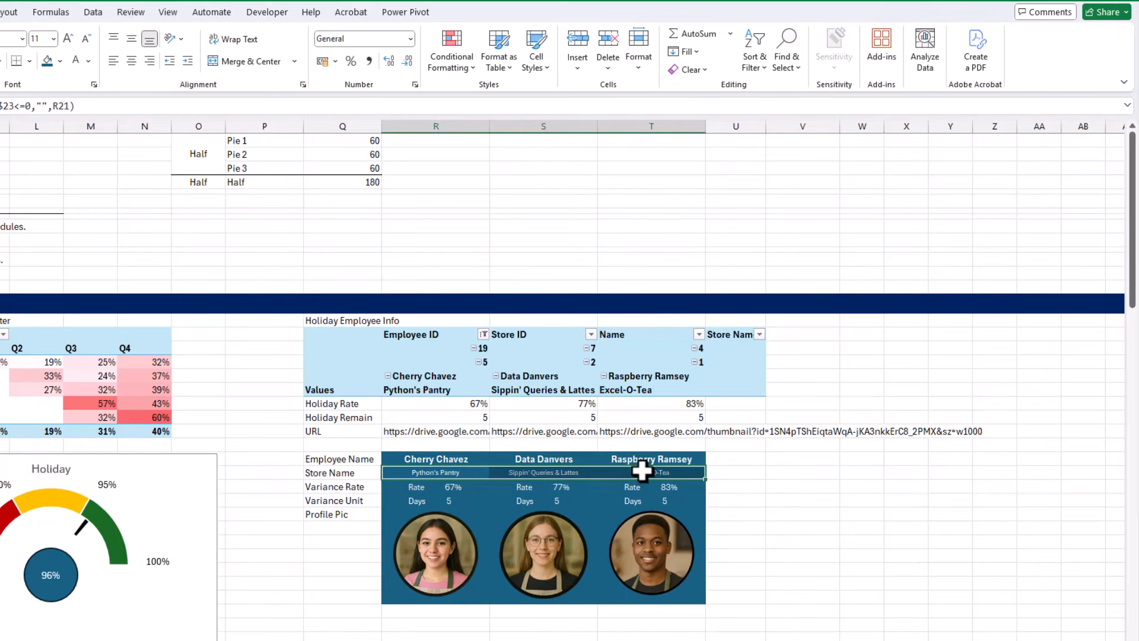
key(ctrl+1)
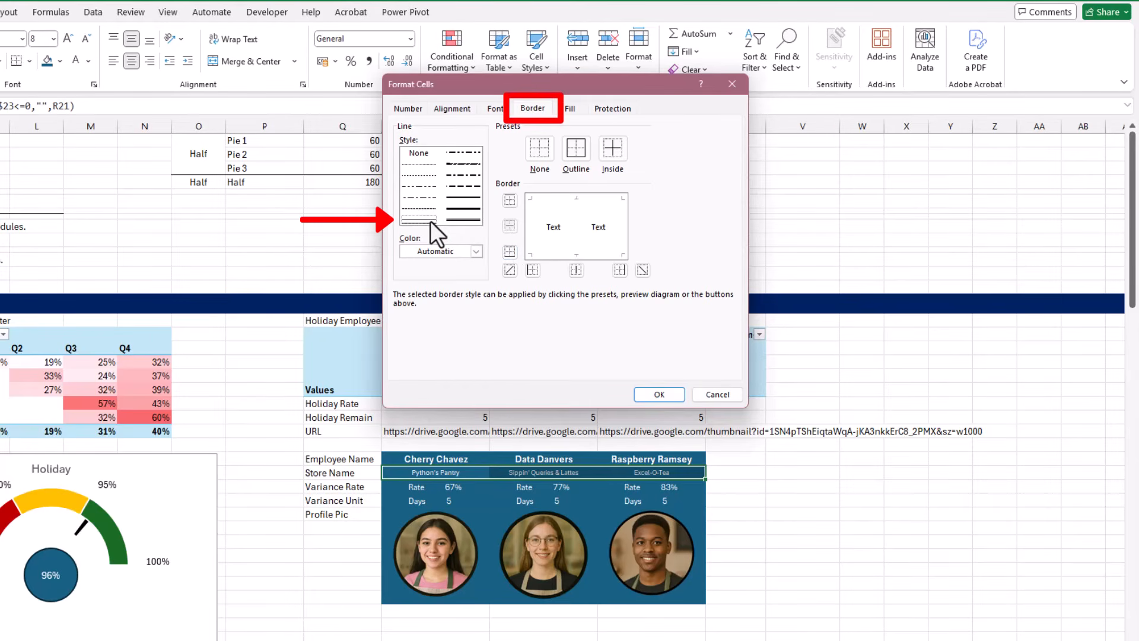
click(451, 251)
click(414, 313)
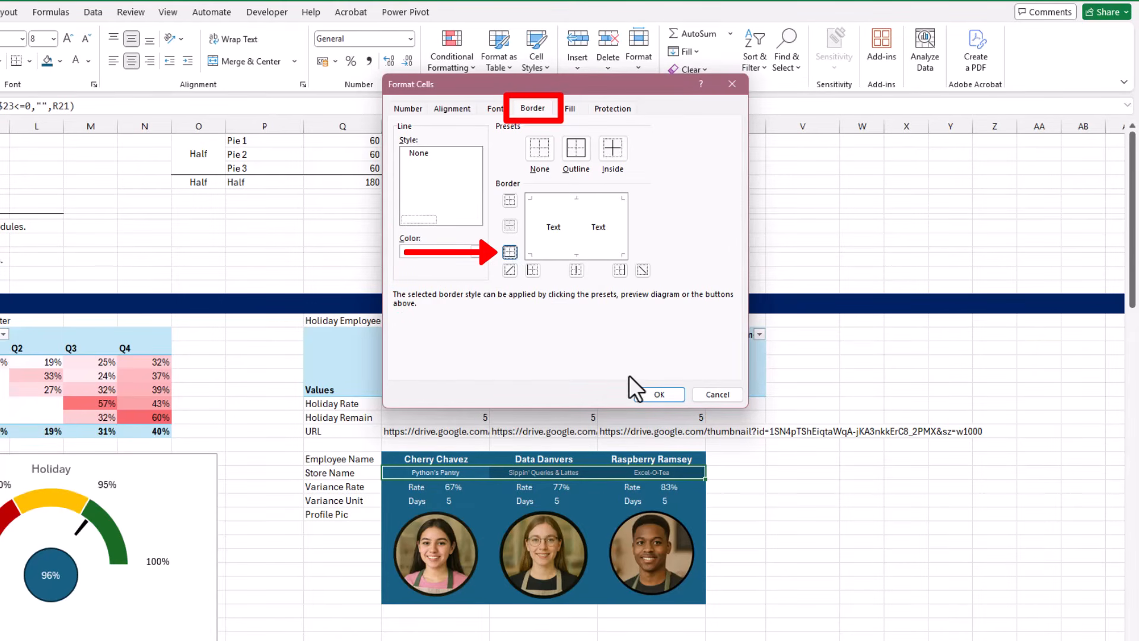
click(678, 393)
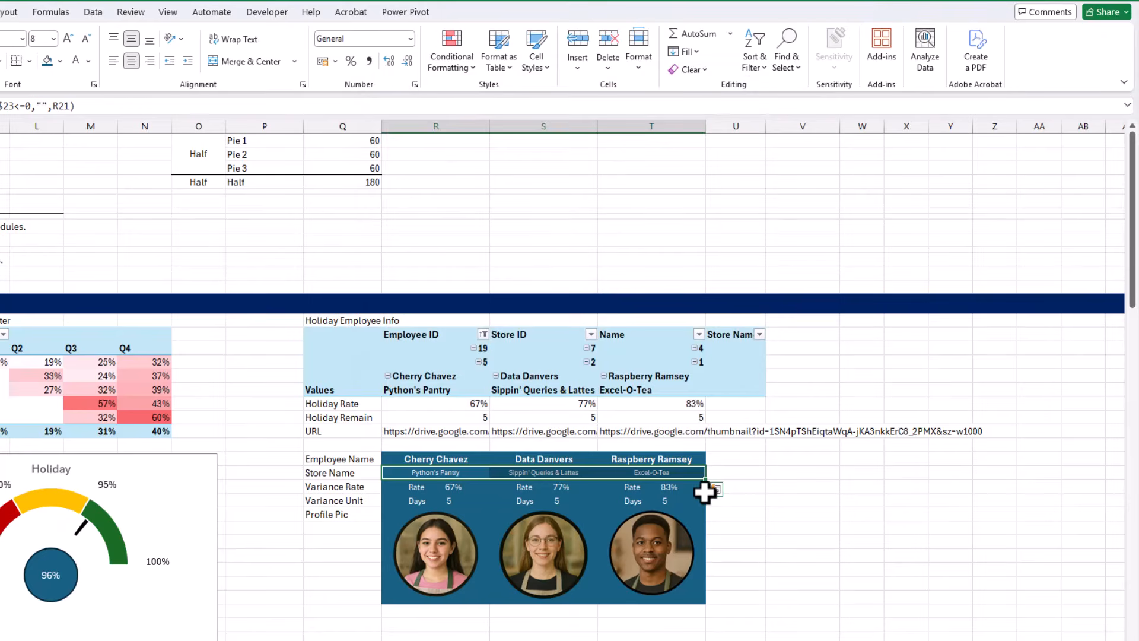
click(772, 459)
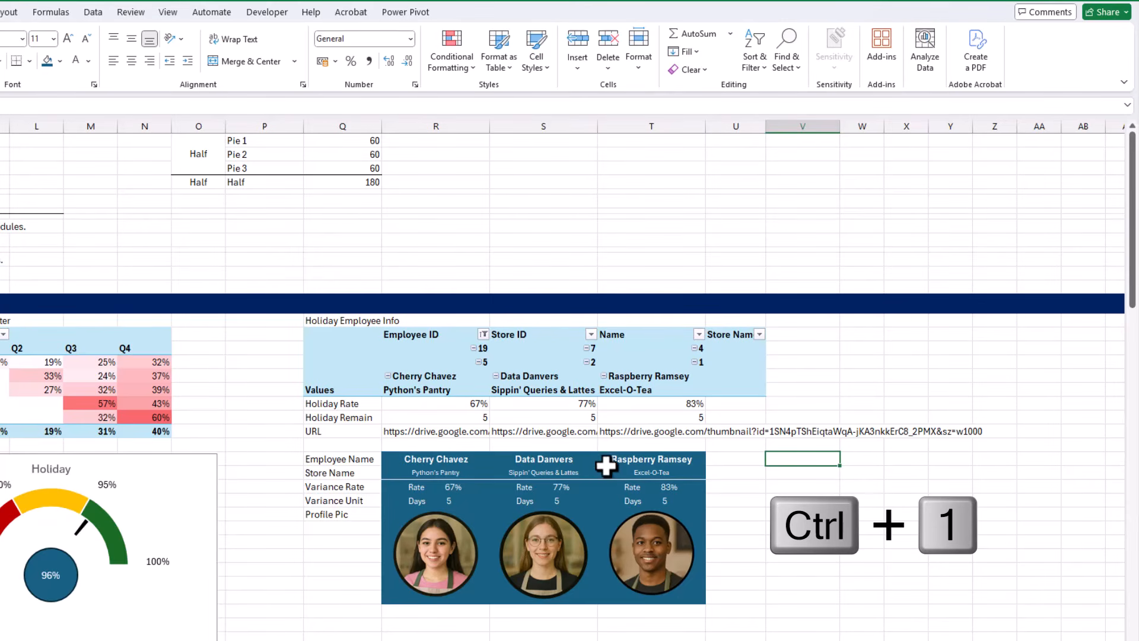
Add thick white left and right borders to the middle employee card in S26:S36
drag(583, 459, 573, 593)
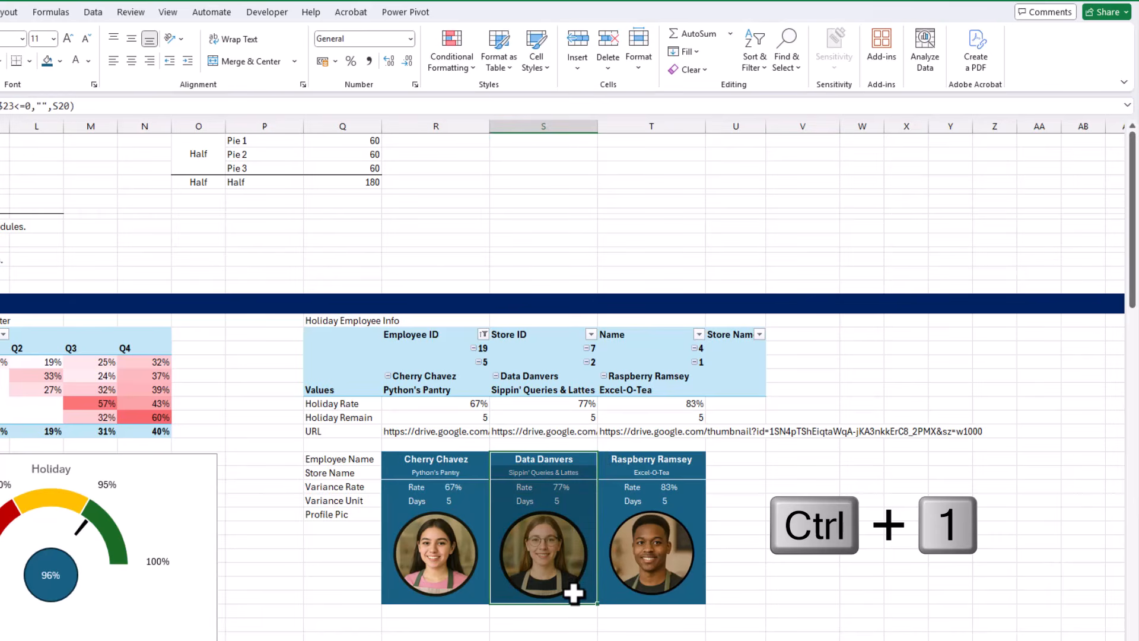
key(ctrl+1)
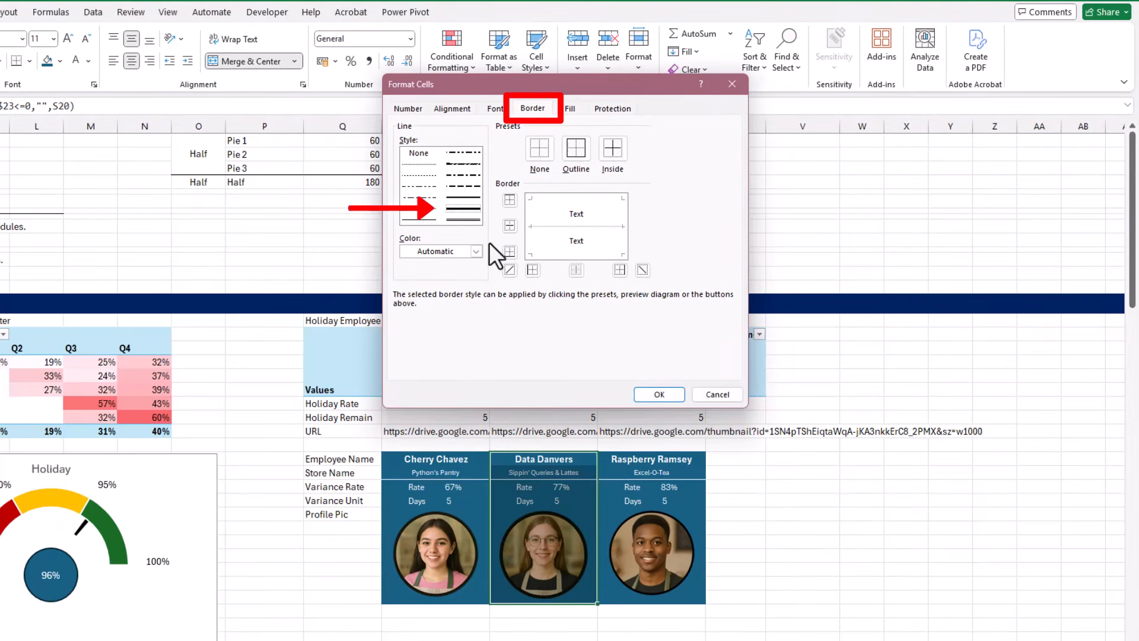
click(475, 252)
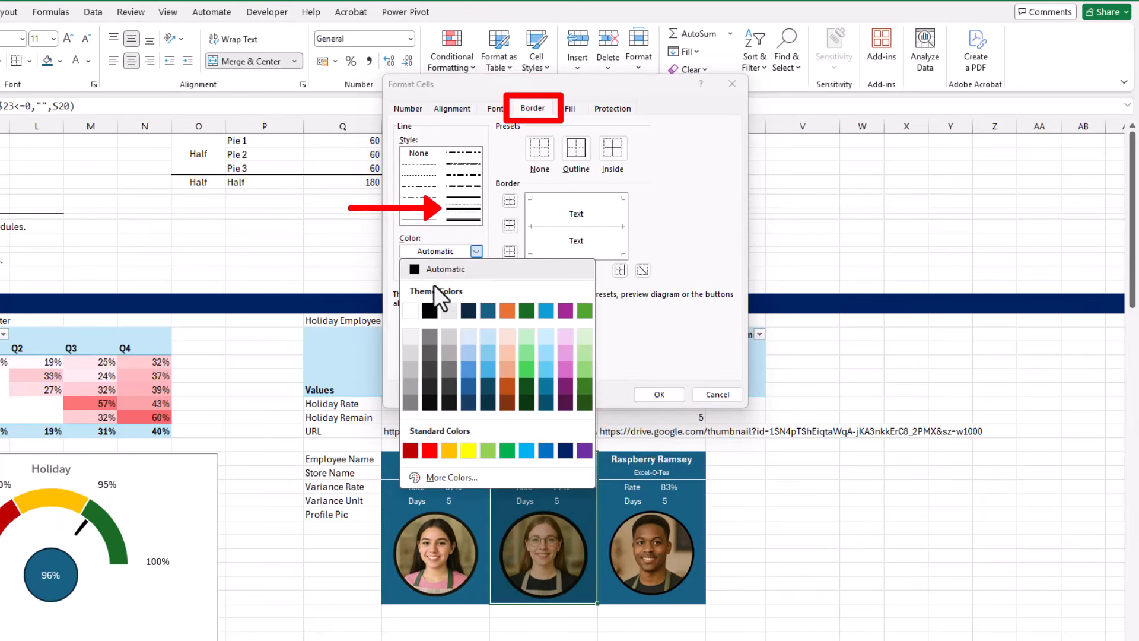
click(407, 315)
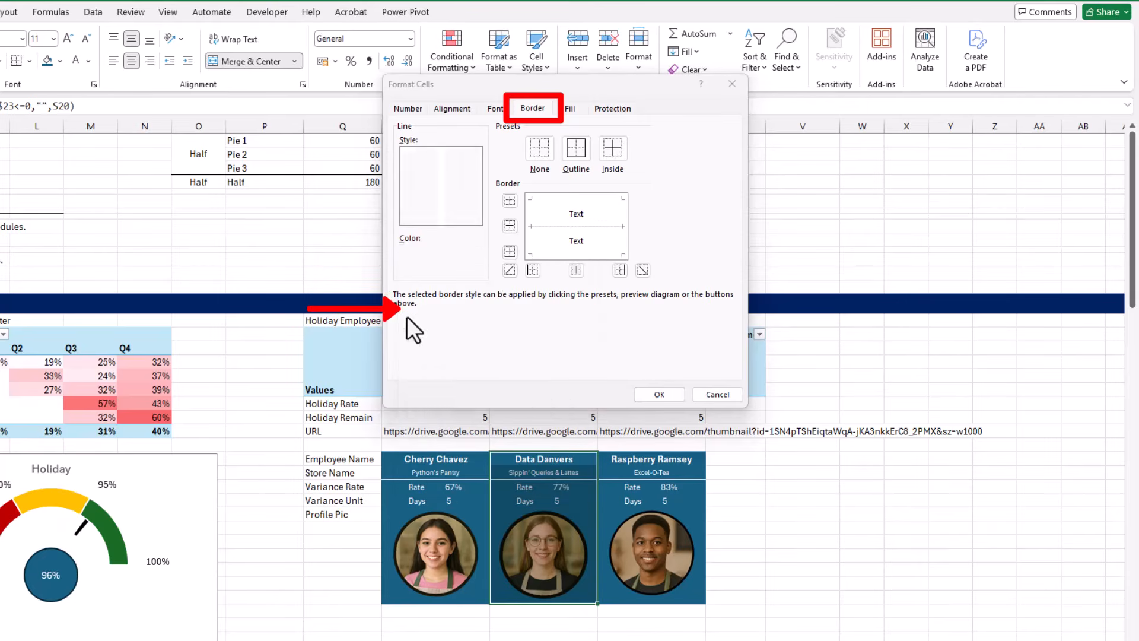
click(532, 270)
click(617, 270)
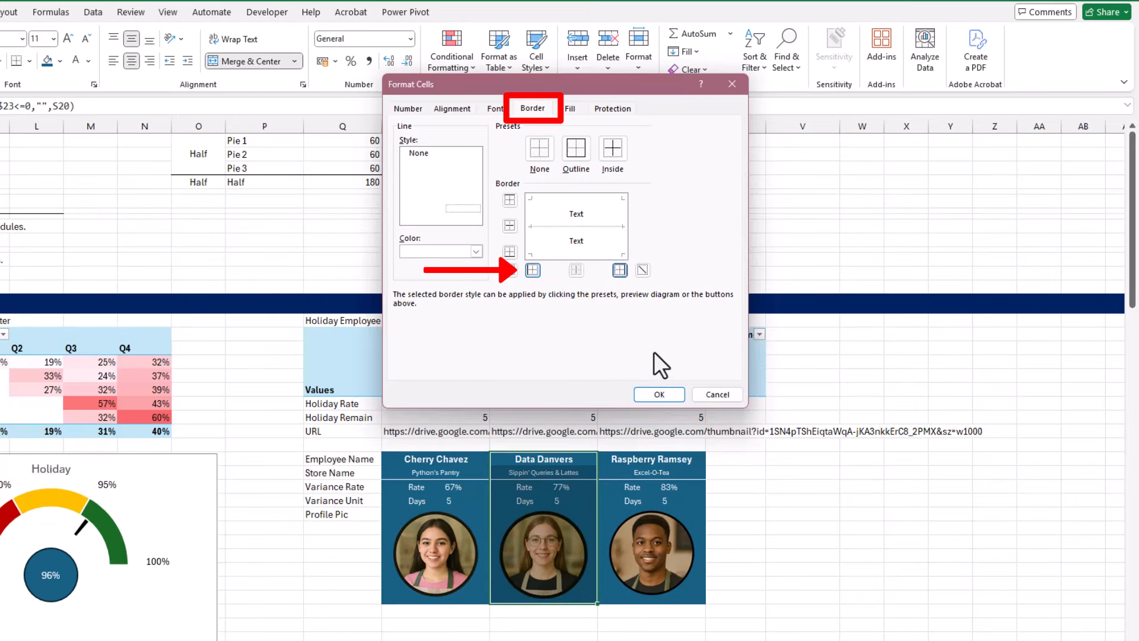
click(669, 398)
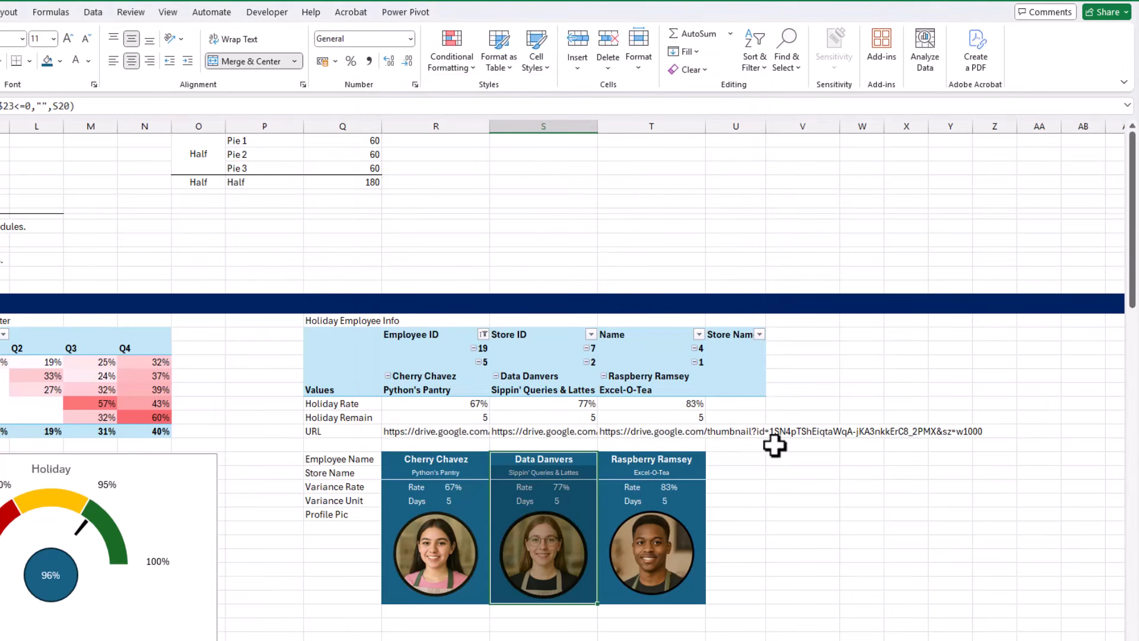
click(782, 457)
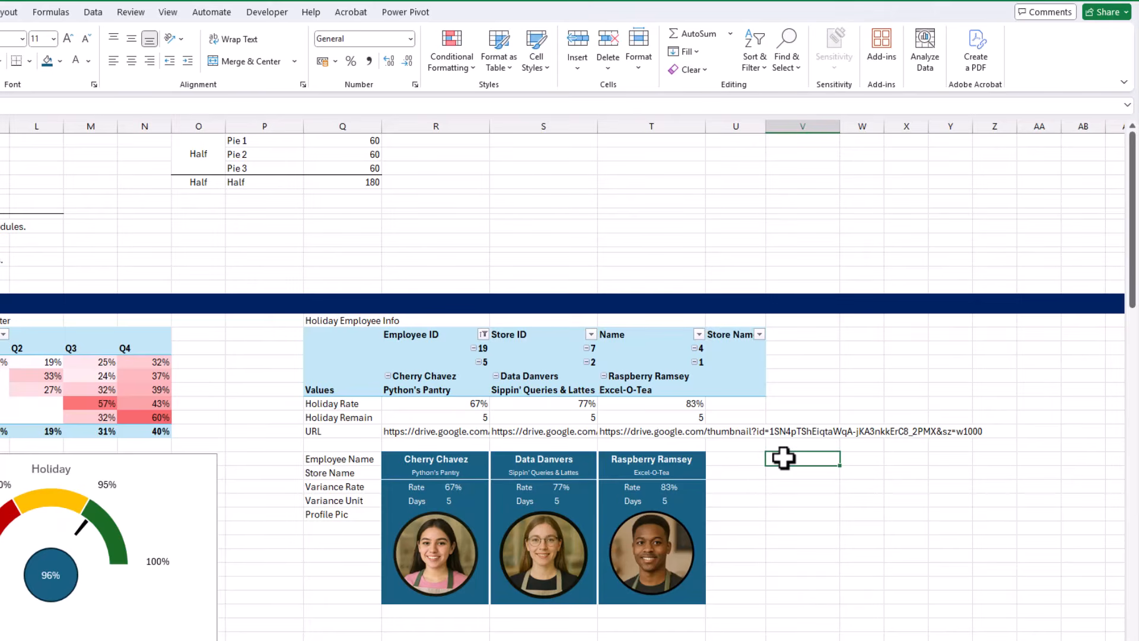
Apply a two-color horizontal gradient fill to the profile picture cells, running from dark teal down to white
click(484, 594)
drag(483, 594, 653, 596)
key(ctrl+1)
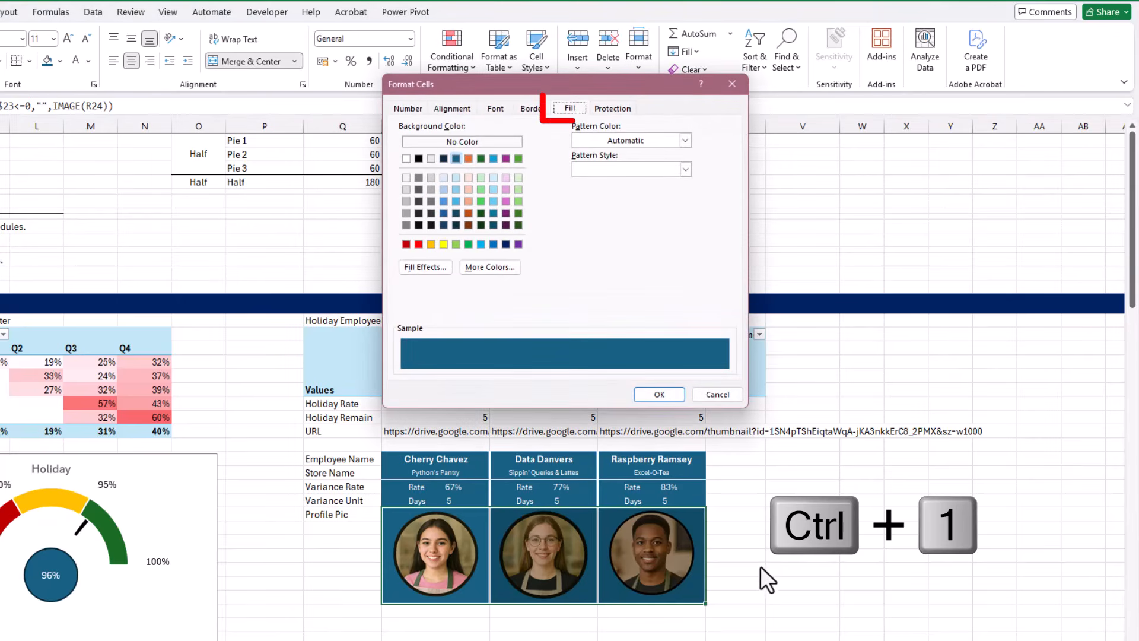
click(440, 268)
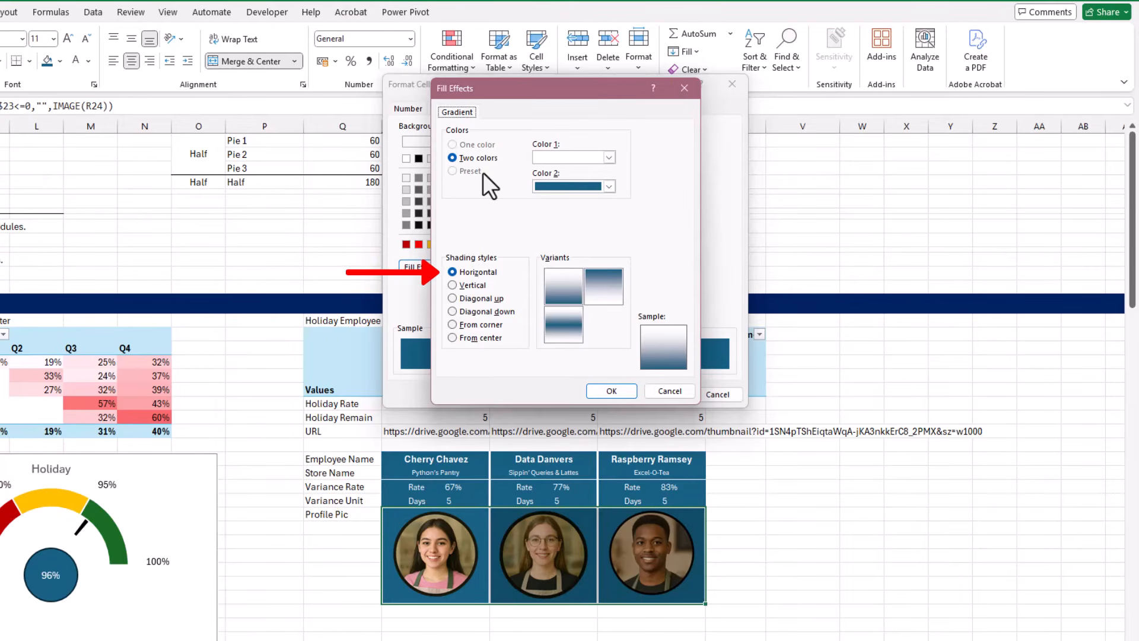
click(482, 272)
click(604, 289)
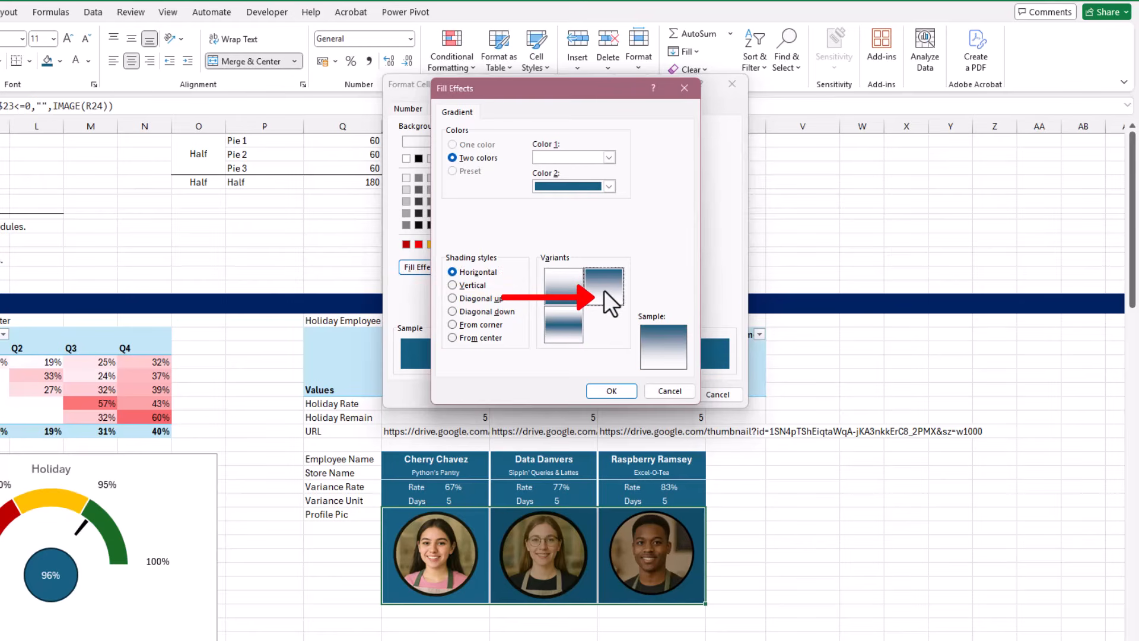
click(621, 394)
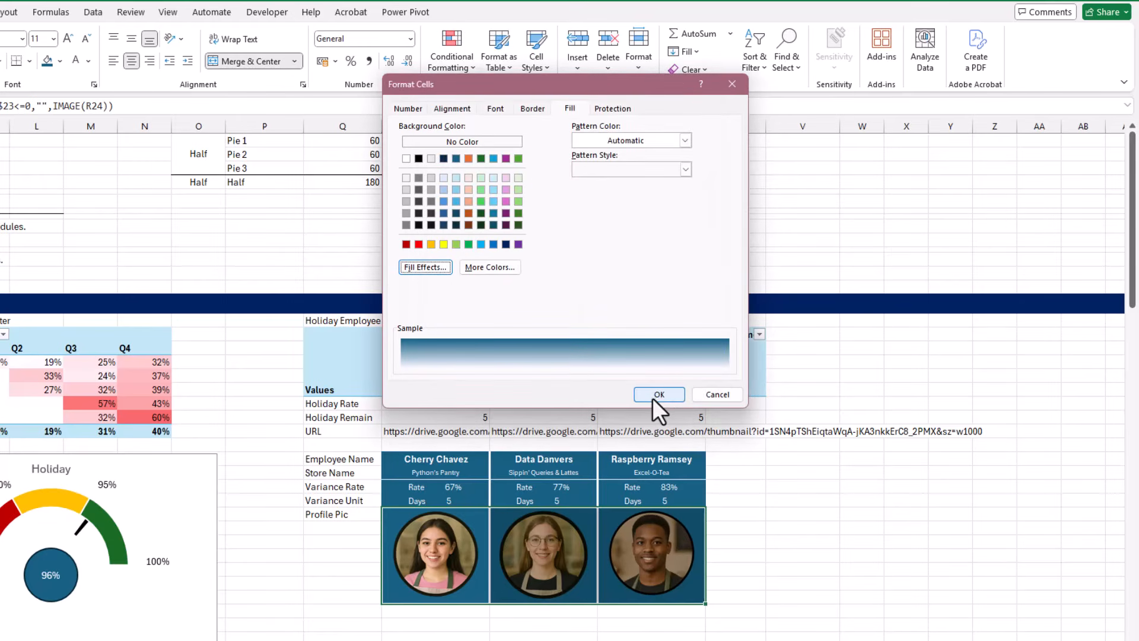
click(670, 396)
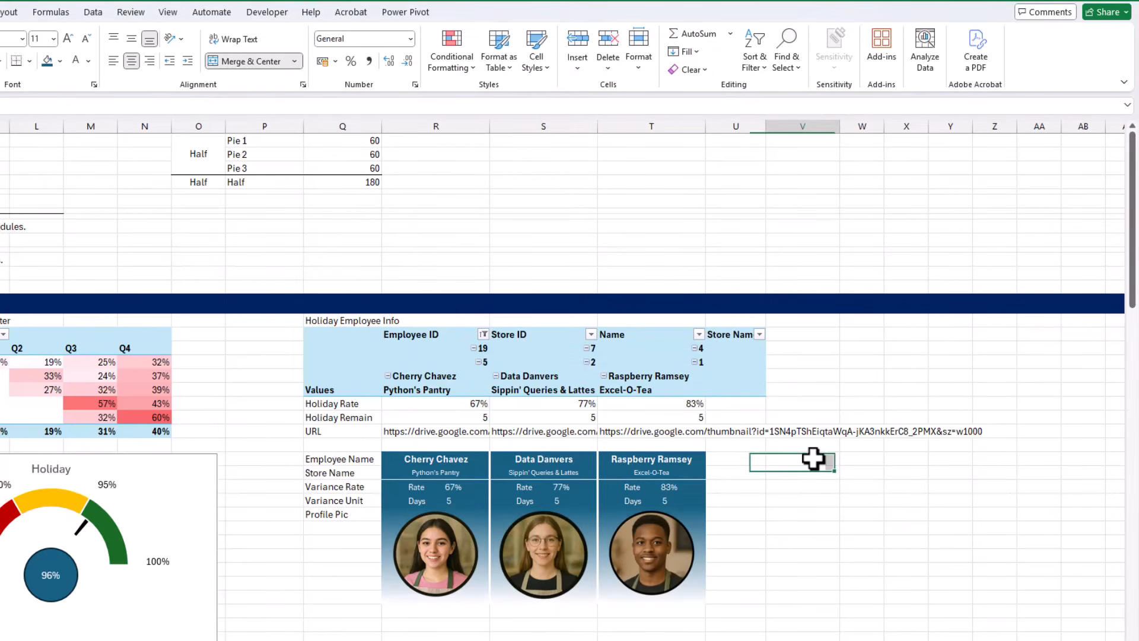
click(814, 459)
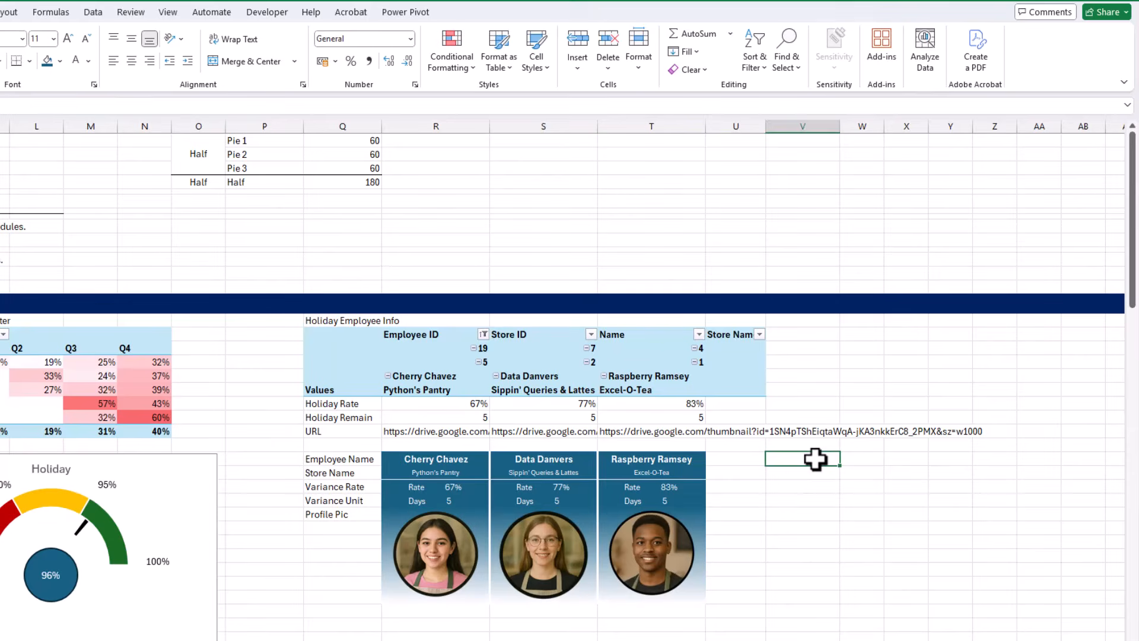
Filter the Store Name slicer on the General sheet to Sippin' Queries & Lattes and inspect the third employee card on the Var sheet
key(ctrl+Home)
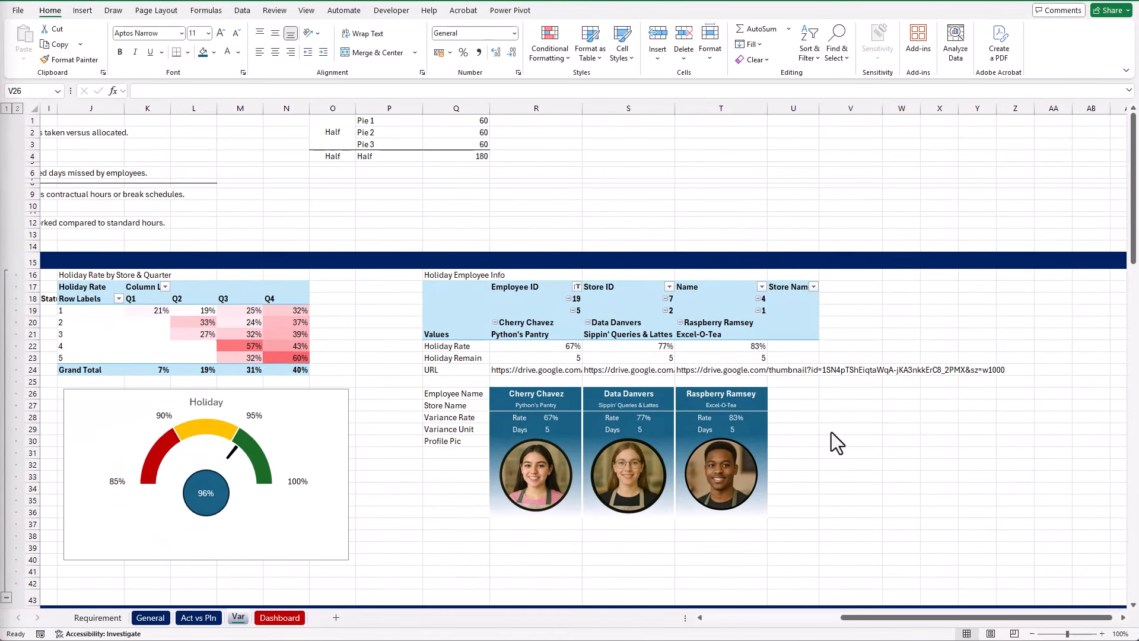
click(151, 618)
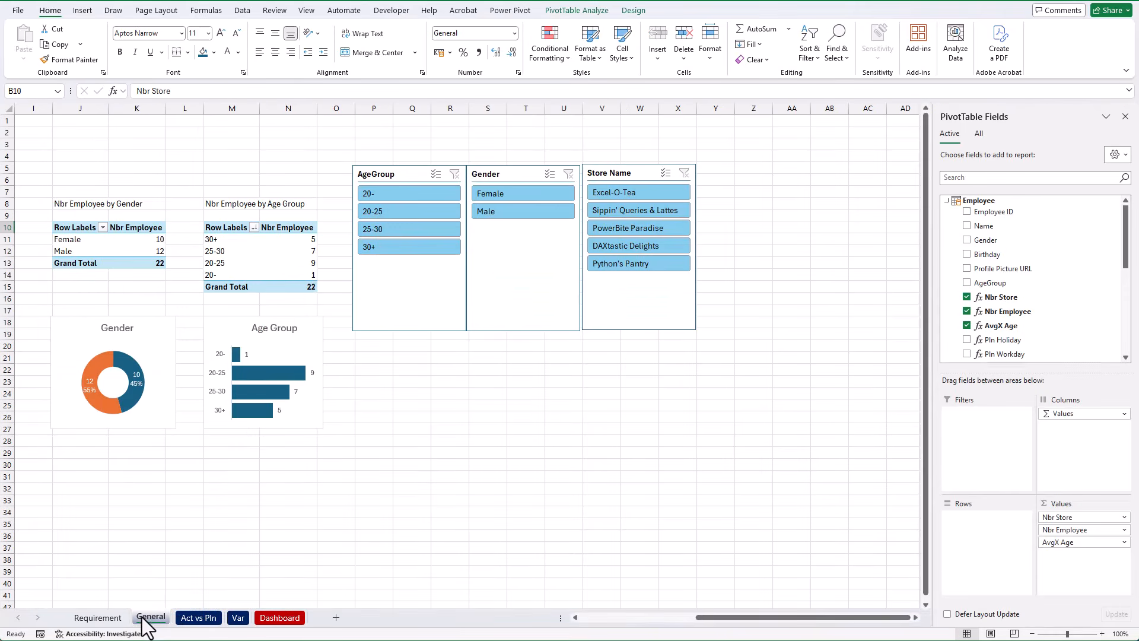
click(673, 209)
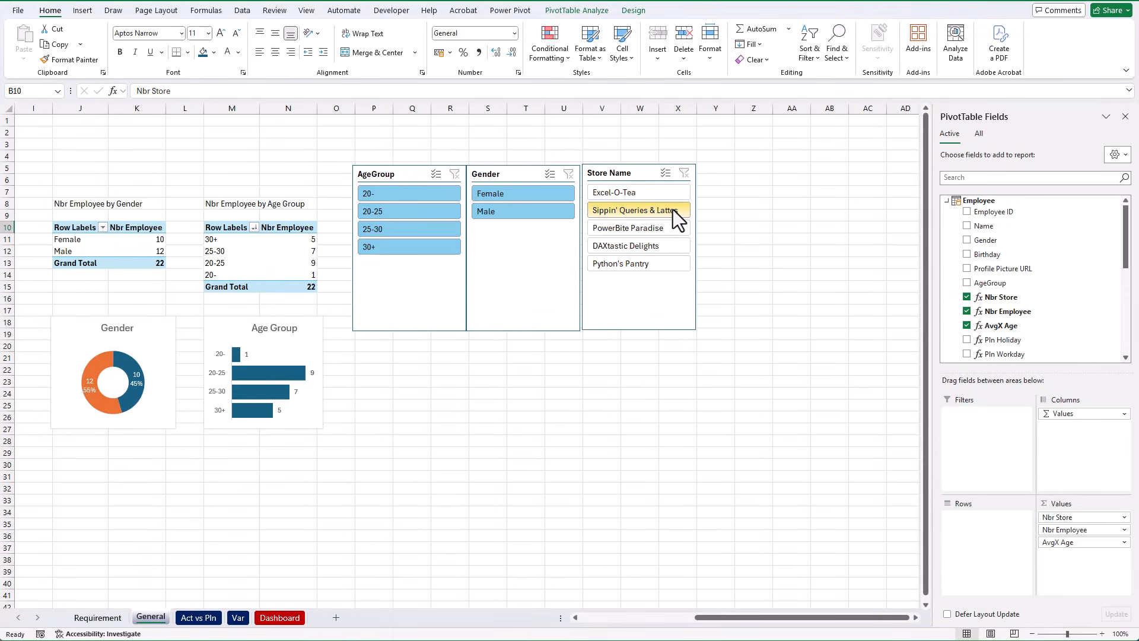
click(237, 618)
drag(746, 394, 745, 497)
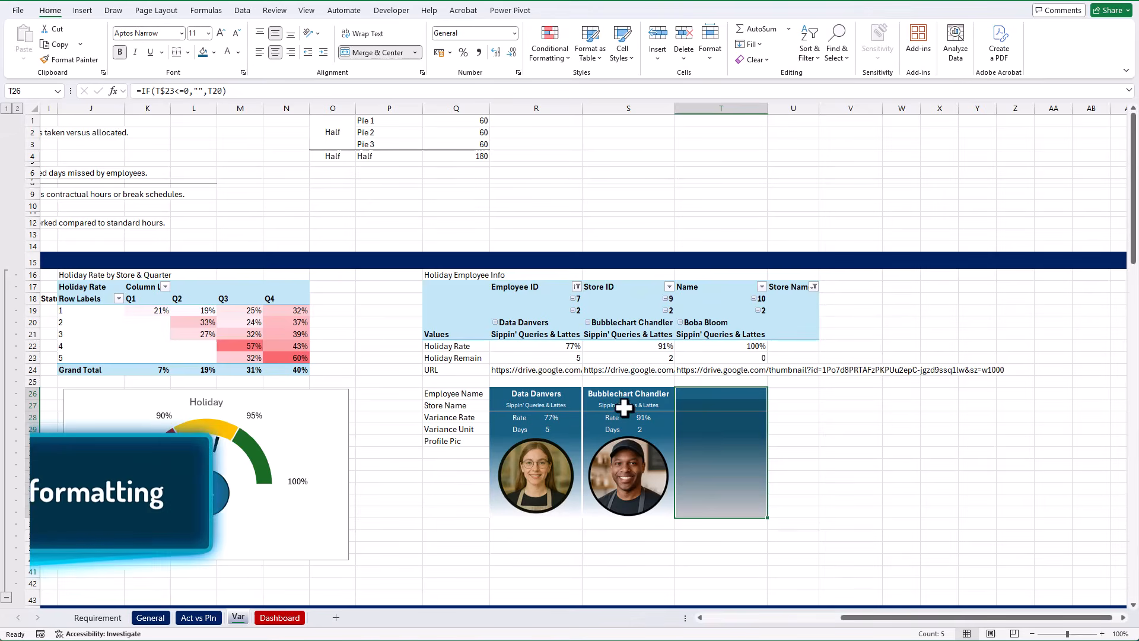
Create a formula-based conditional formatting rule for the employee cards in R26:T36 using =IF($R$26="",TRUE,FALSE)
drag(565, 398, 703, 495)
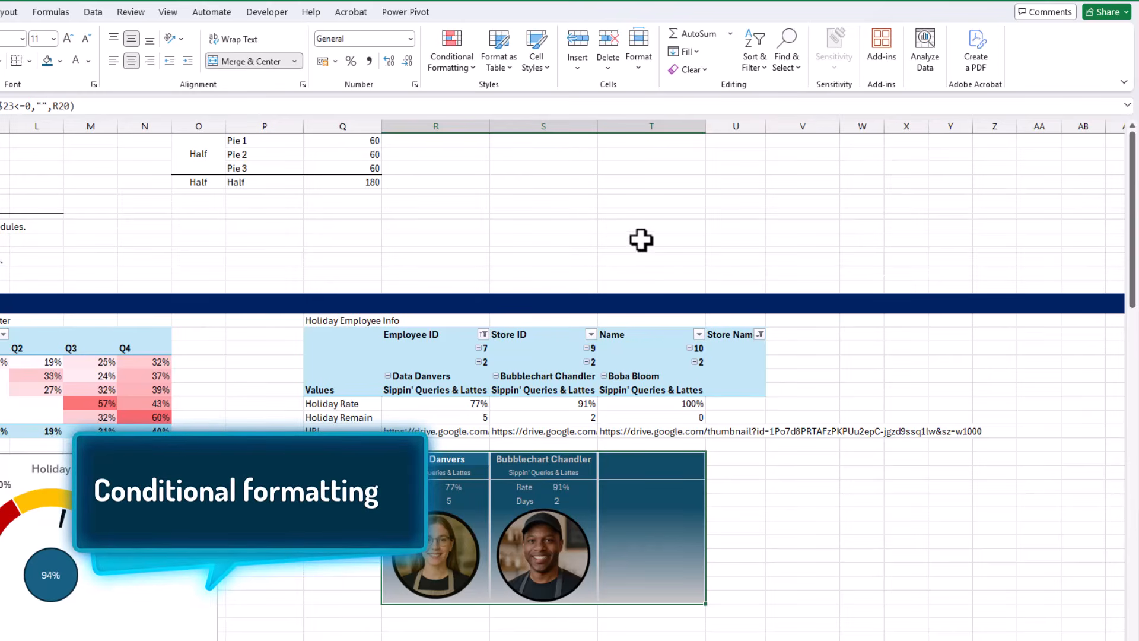
click(459, 60)
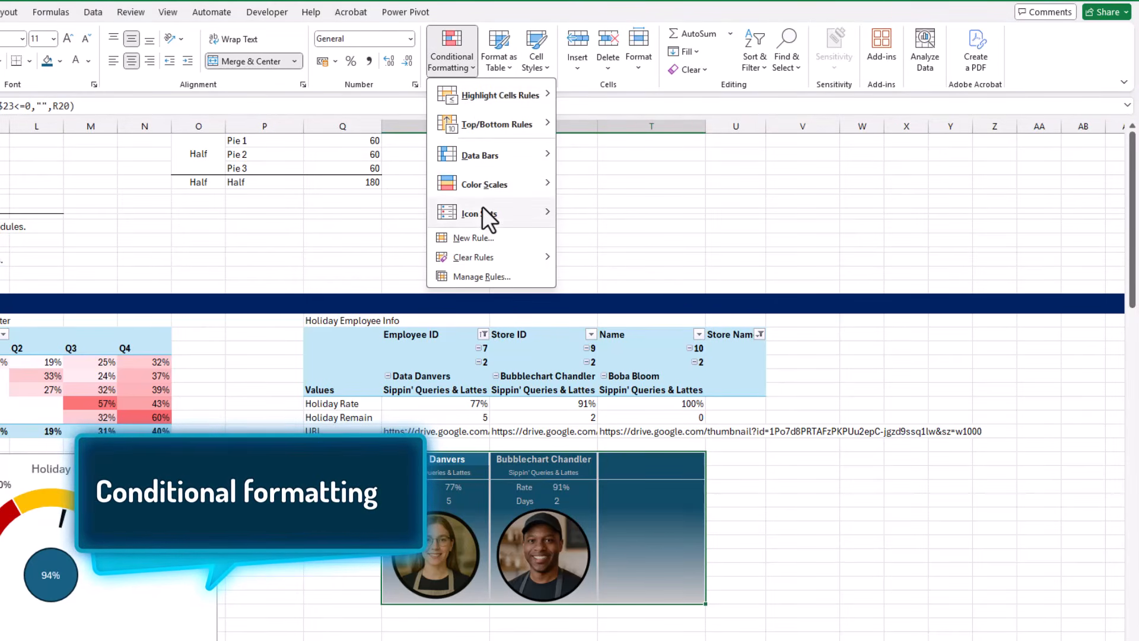
click(476, 237)
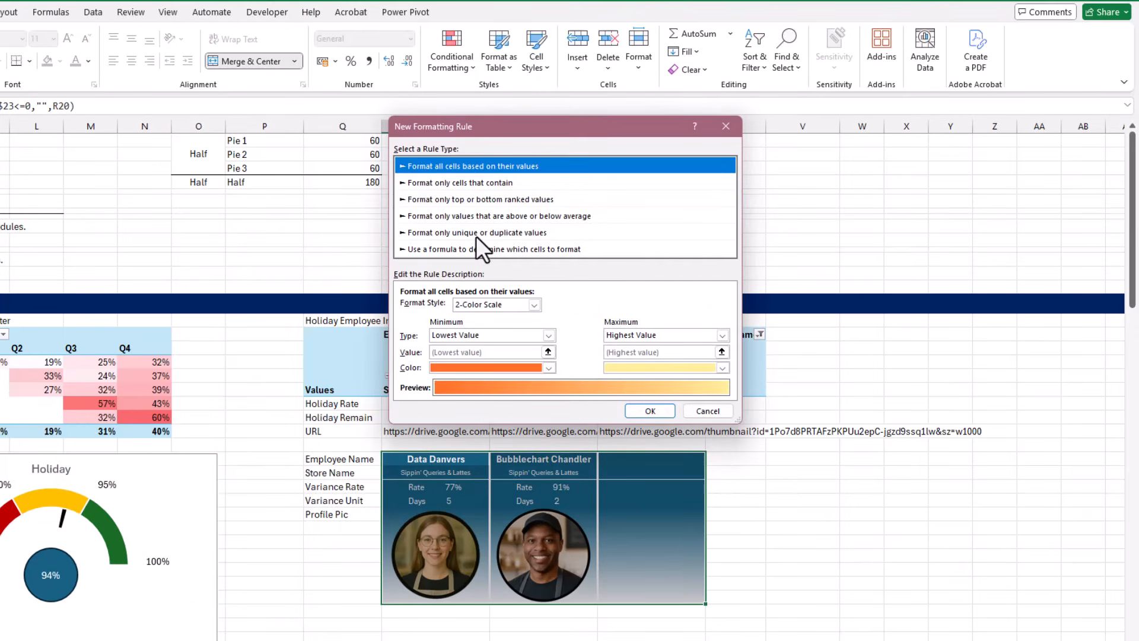
click(587, 249)
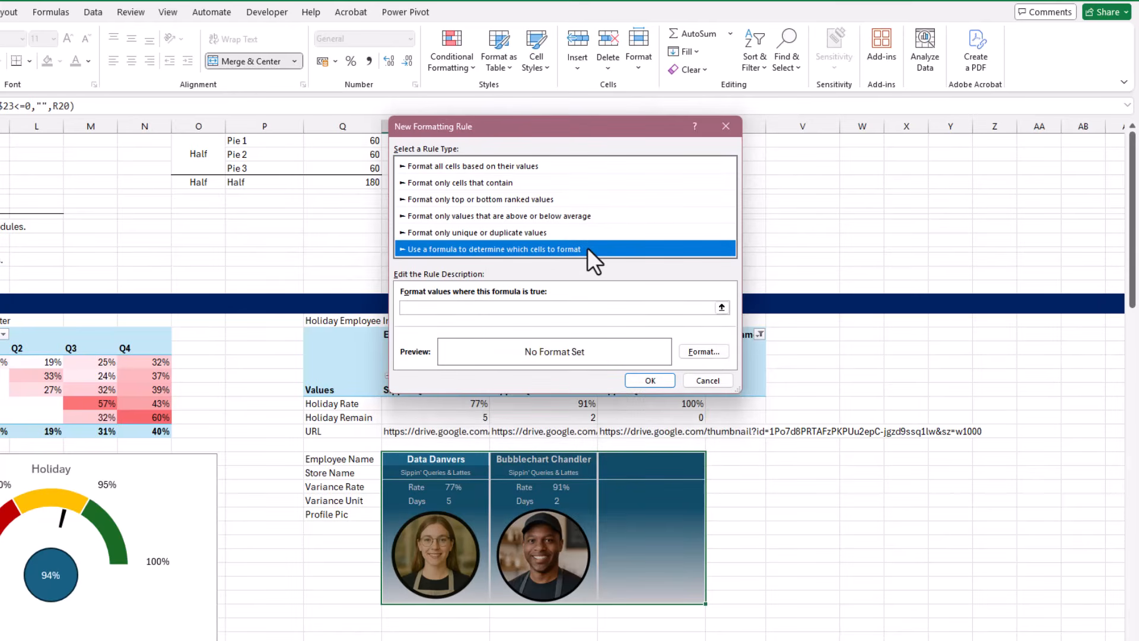
click(572, 308)
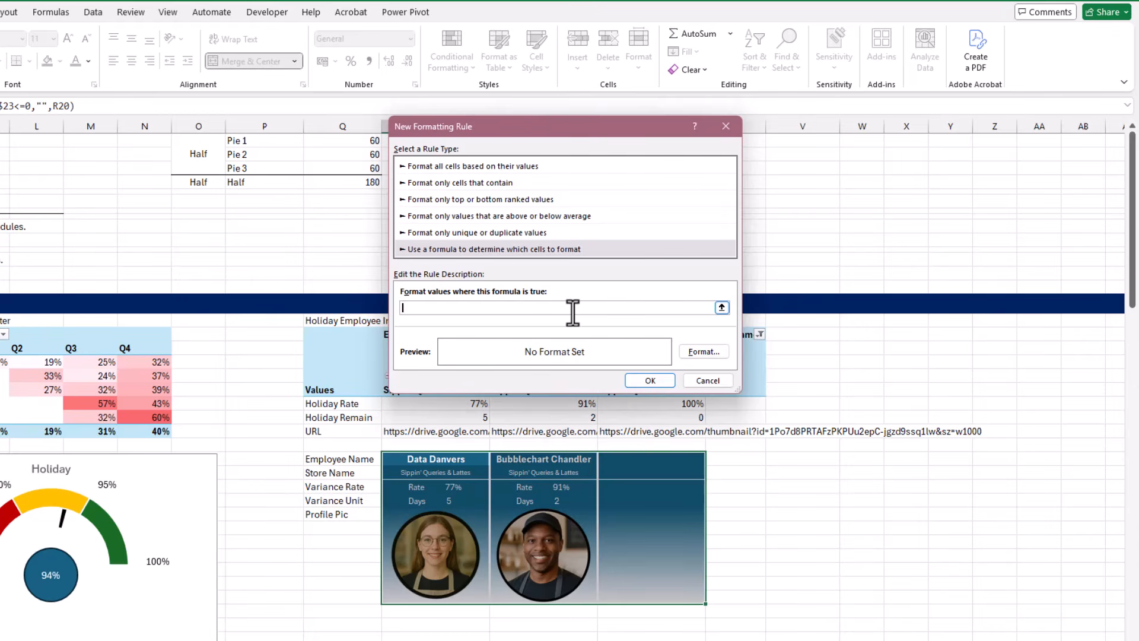
text(=IF()
click(479, 460)
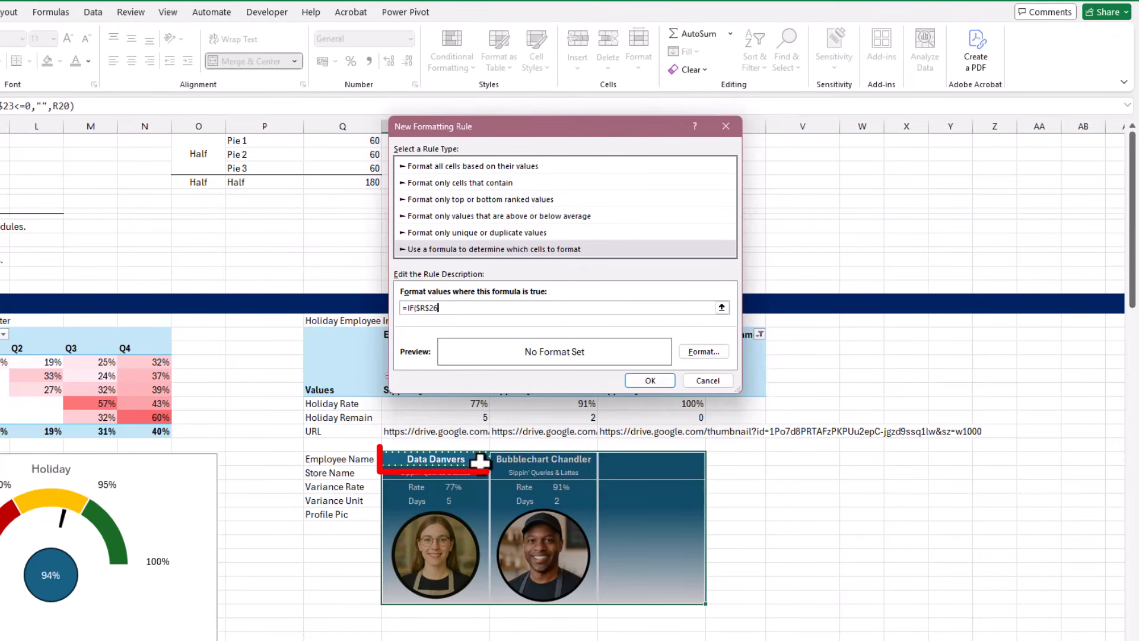
text(="",TRUE,FALSE)
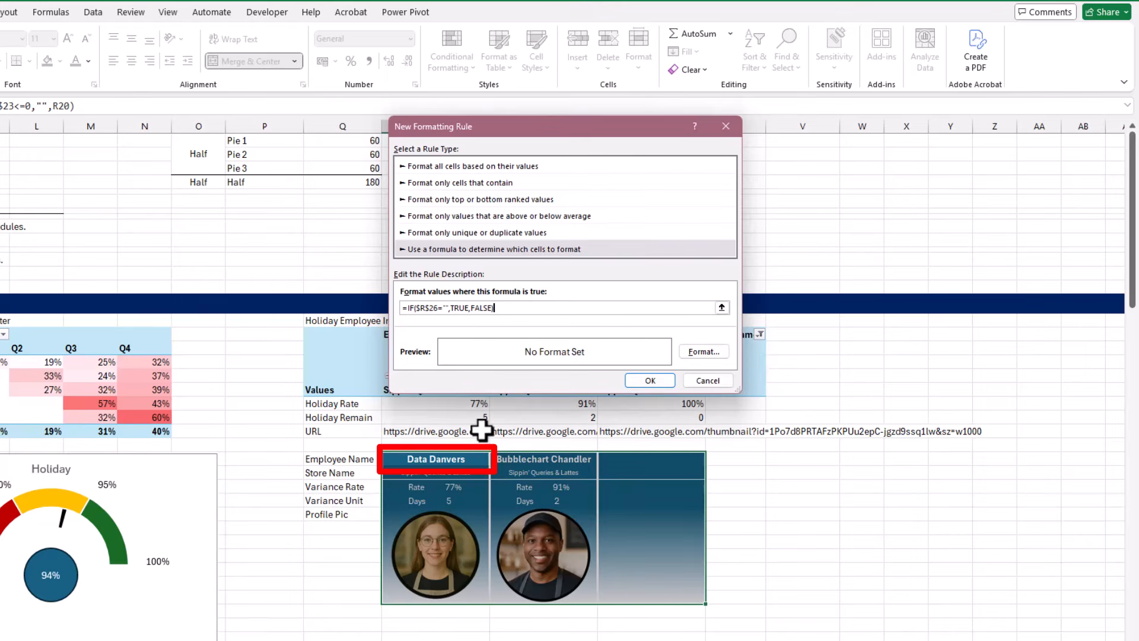
Make the rule formula's reference fully relative so it reads =IF(R26="",TRUE,FALSE)
click(430, 309)
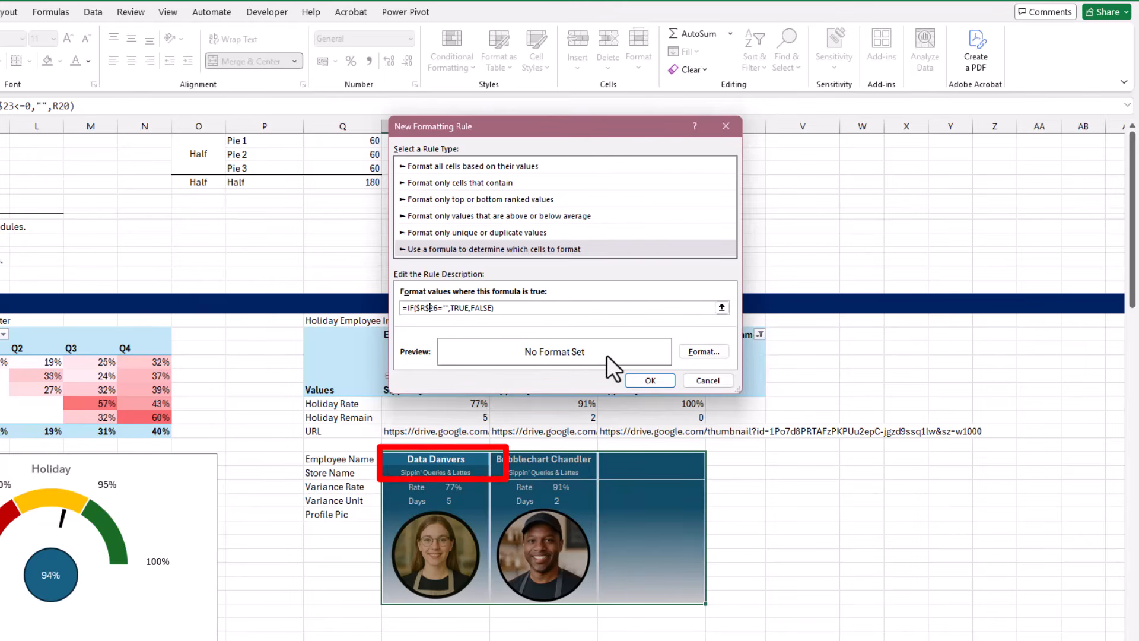
key(F4)
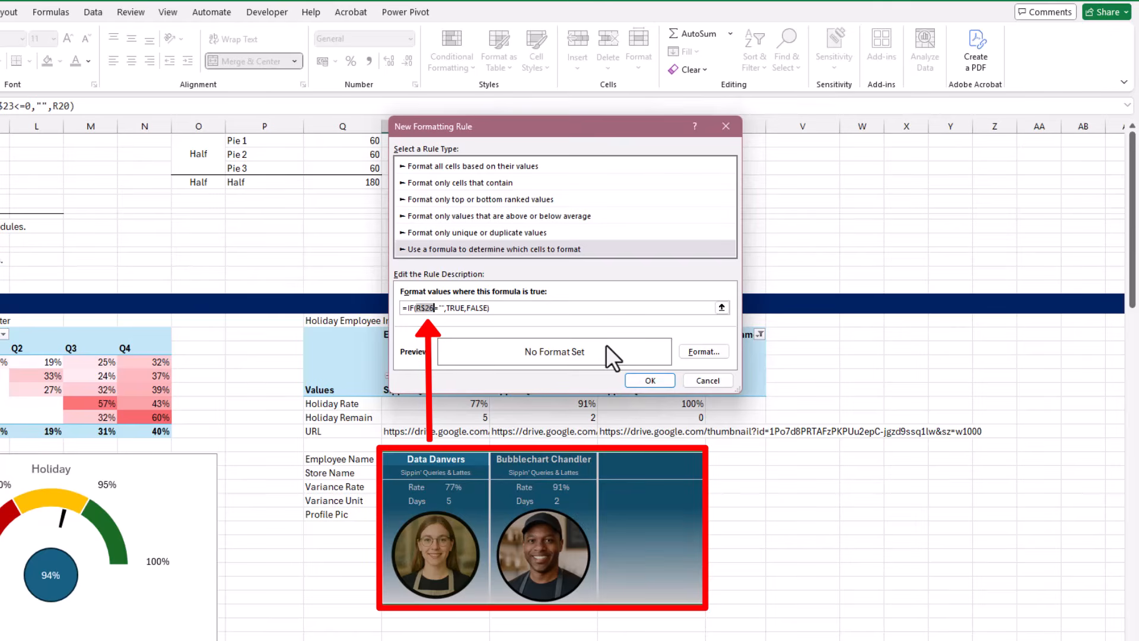
key(F4)
key(F4)
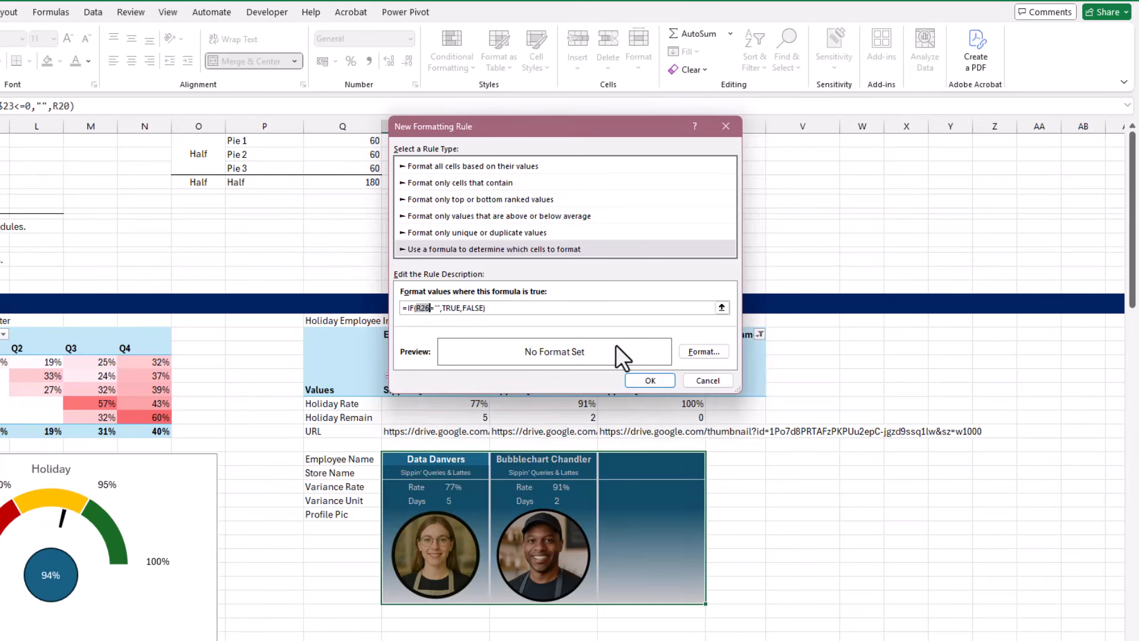
Give the empty-card rule a format with no fill color and no borders, and apply the rule
click(704, 352)
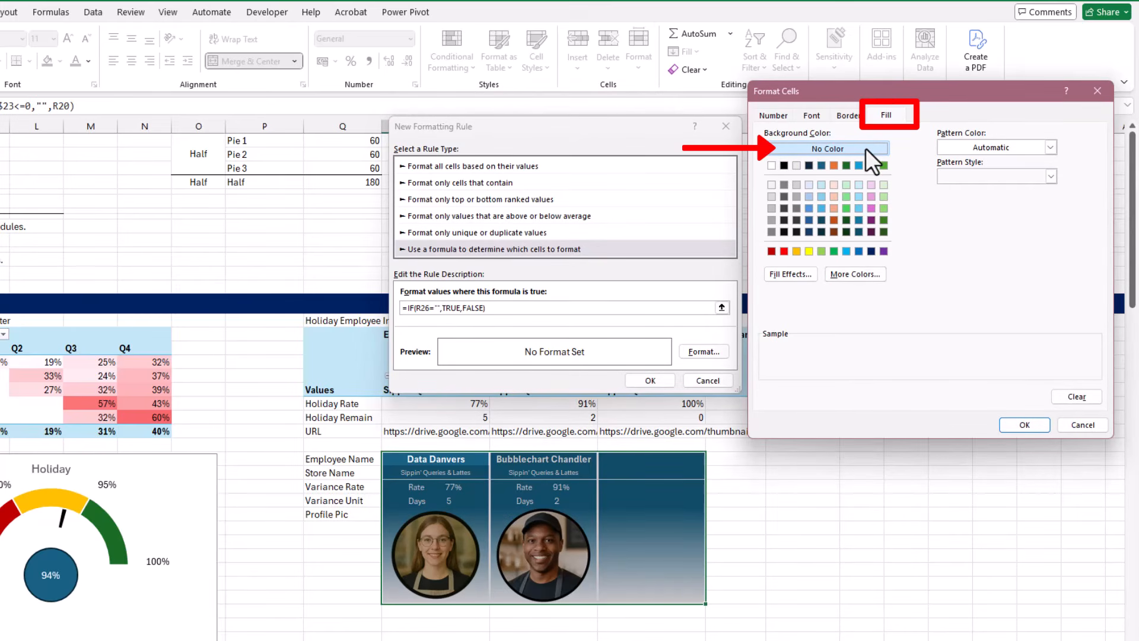
click(858, 117)
click(913, 162)
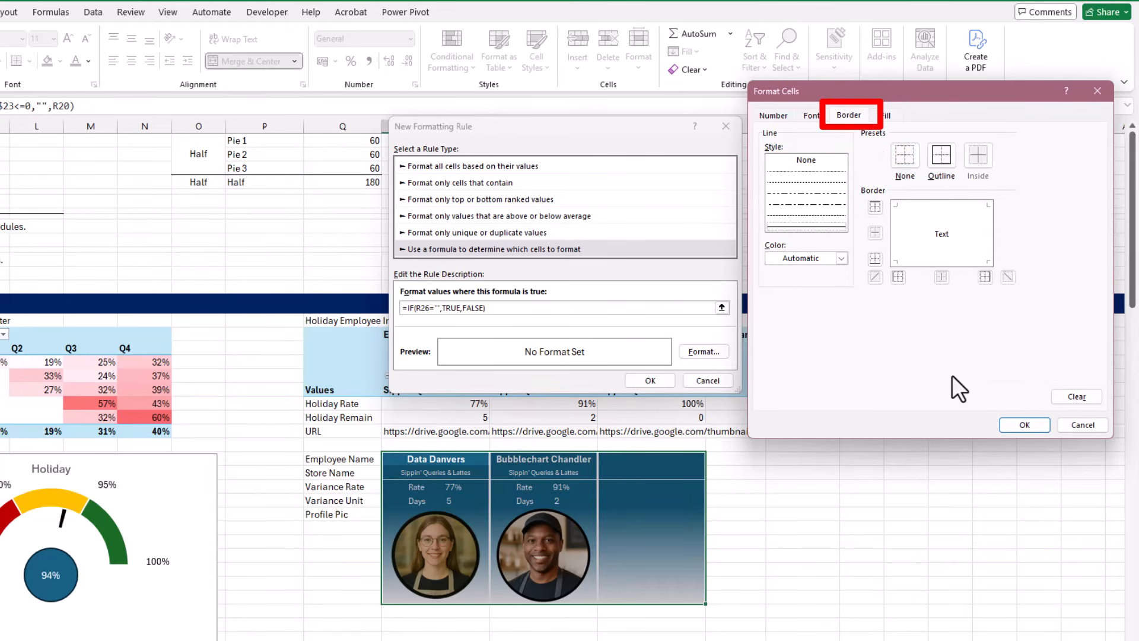
click(1023, 425)
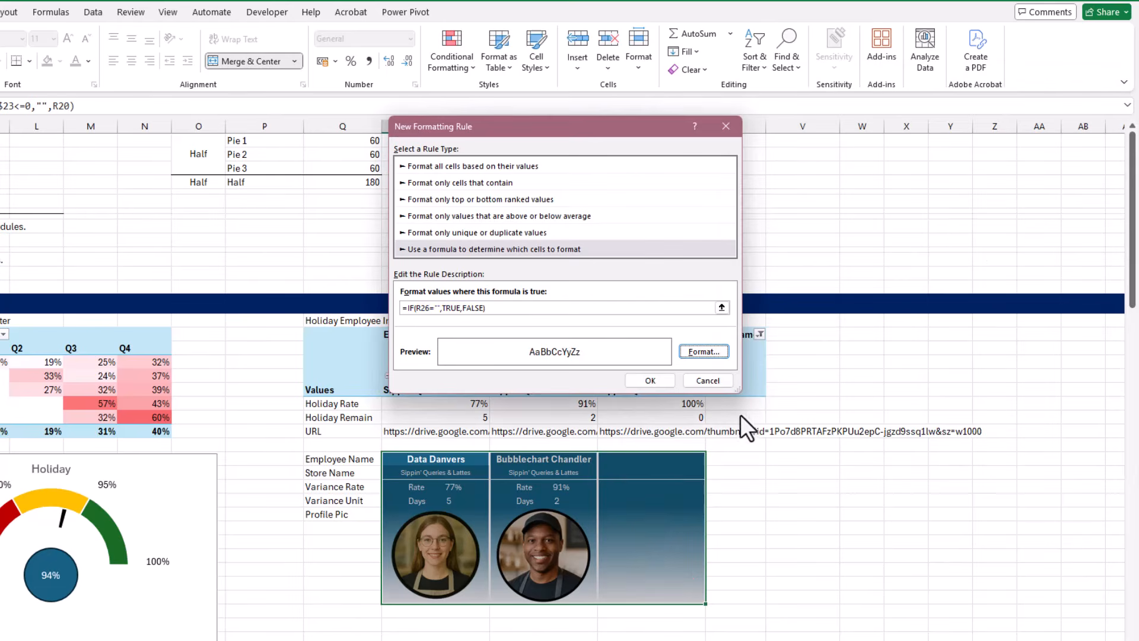
click(663, 383)
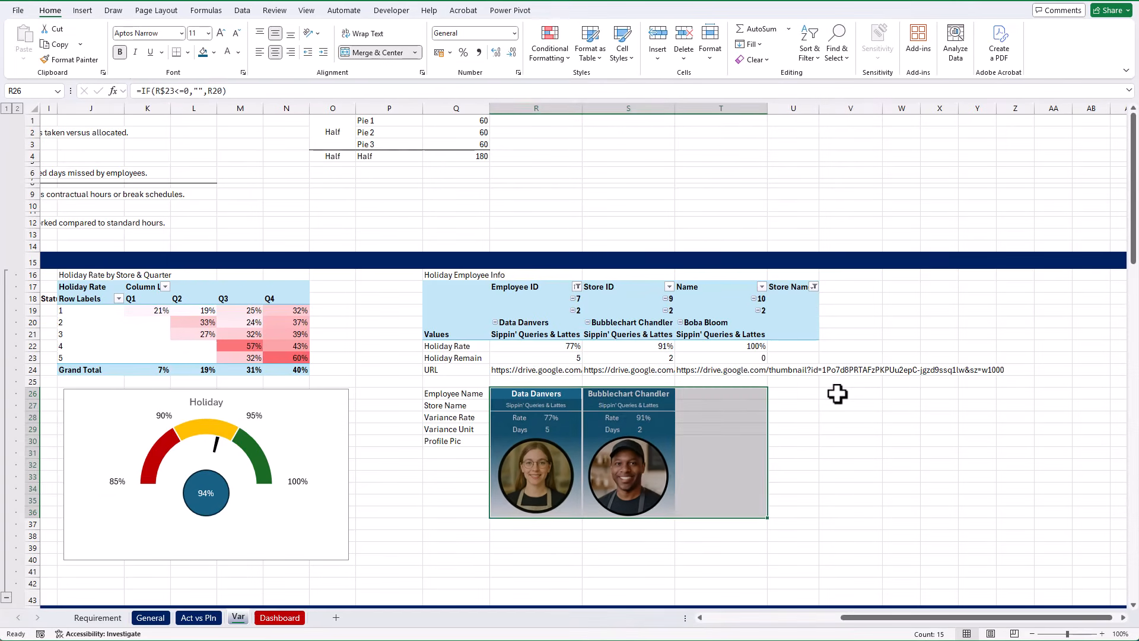
click(822, 415)
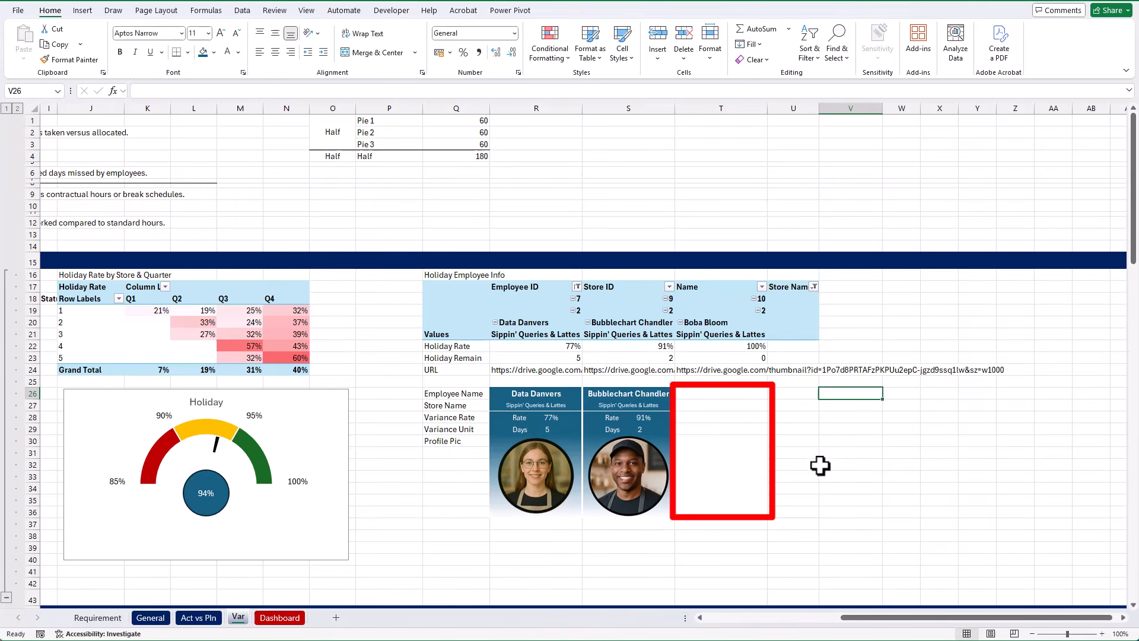
Clear the Store Name slicer filter on the General sheet and check the three employee cards on the Var sheet
click(150, 618)
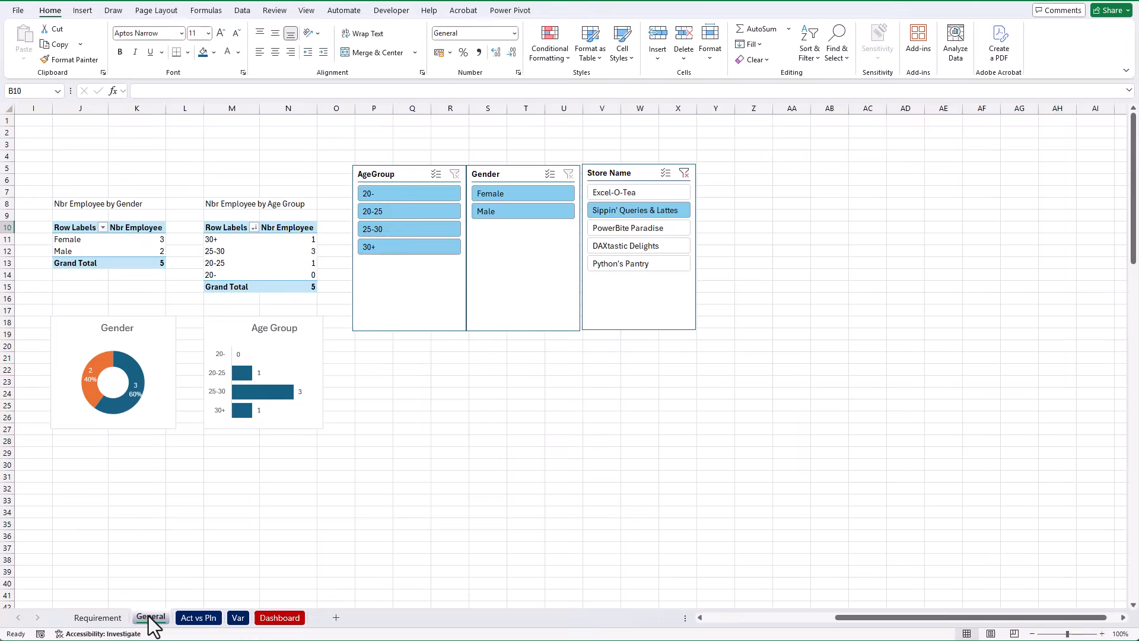
click(687, 174)
click(237, 618)
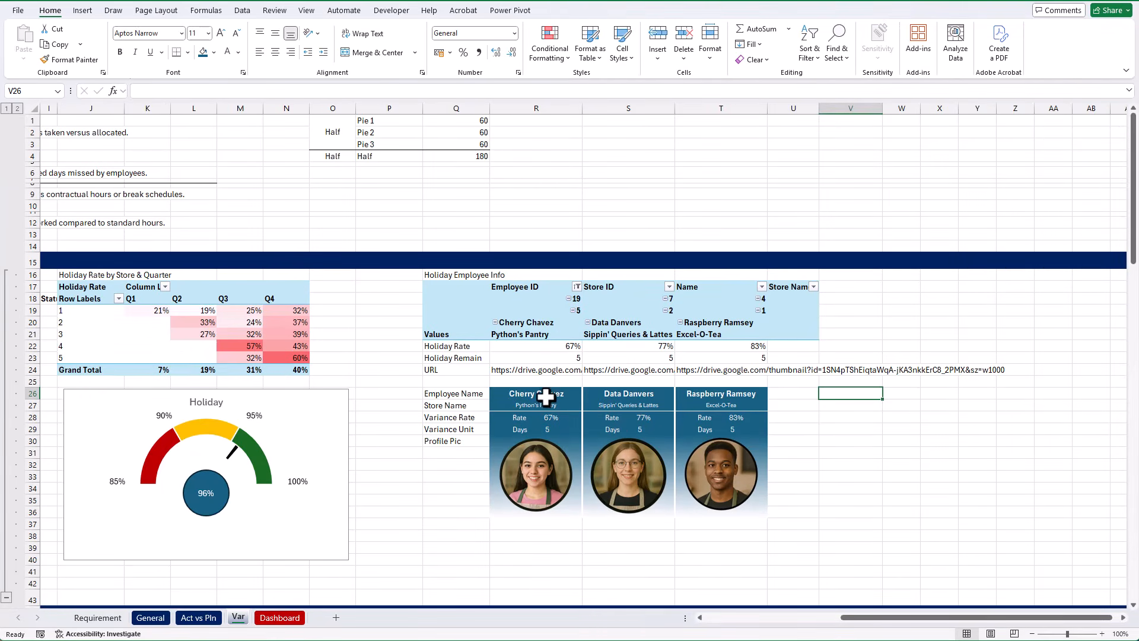
drag(545, 397, 731, 504)
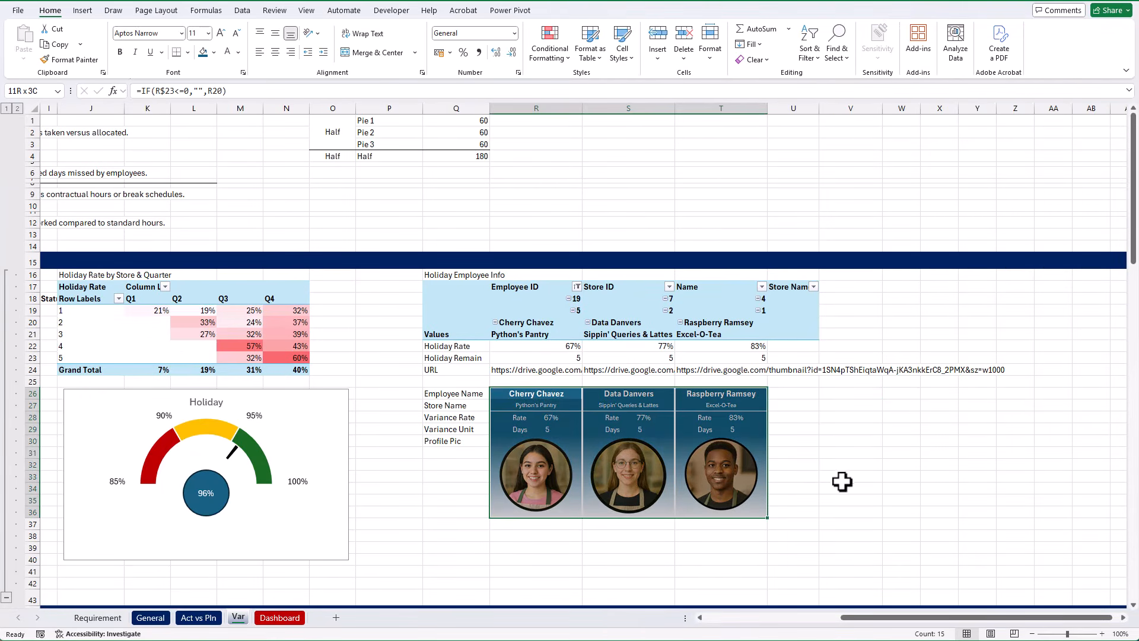
click(837, 395)
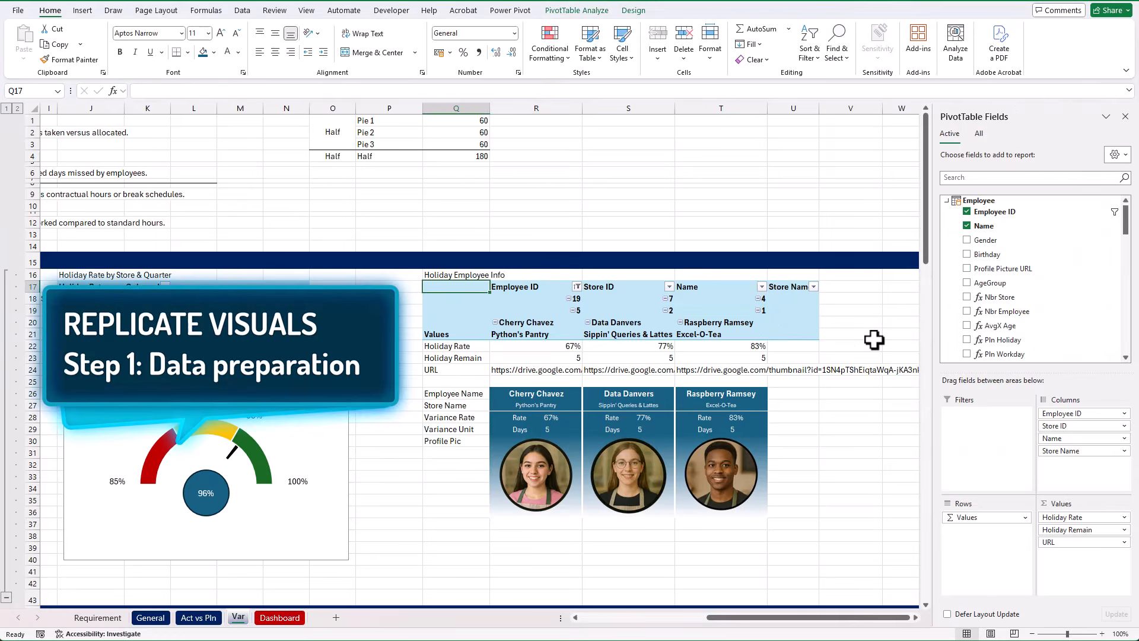
Rearrange the Absent Employee Info pivot table with Employee ID, Store ID, Name and Store Name as columns and the values as rows
scroll(875, 332, down, 12)
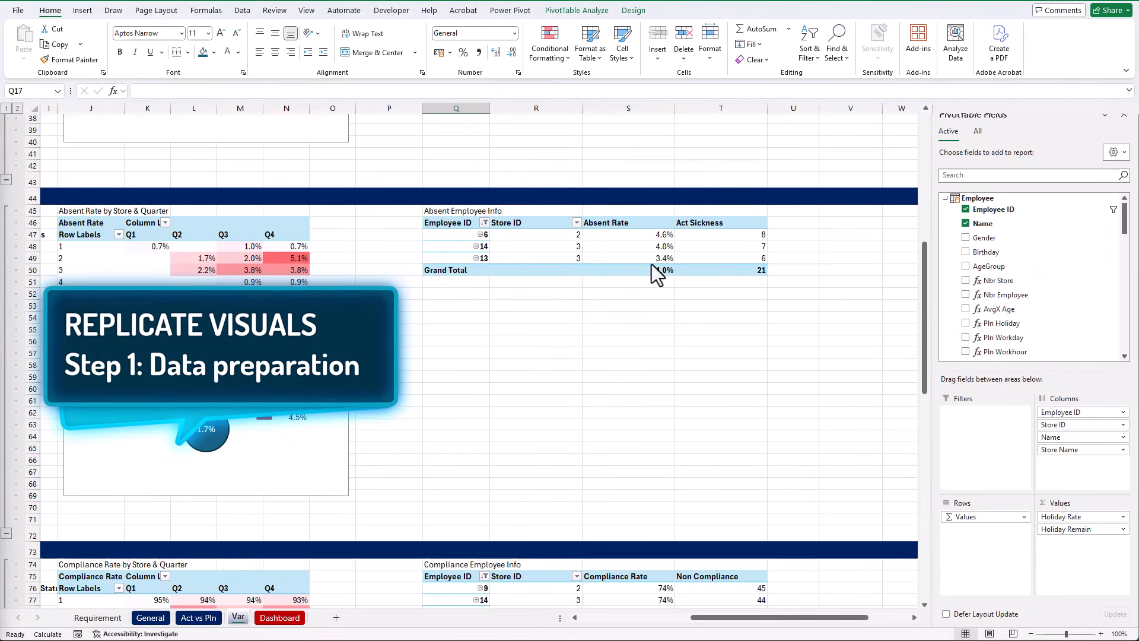
click(1062, 175)
text(name)
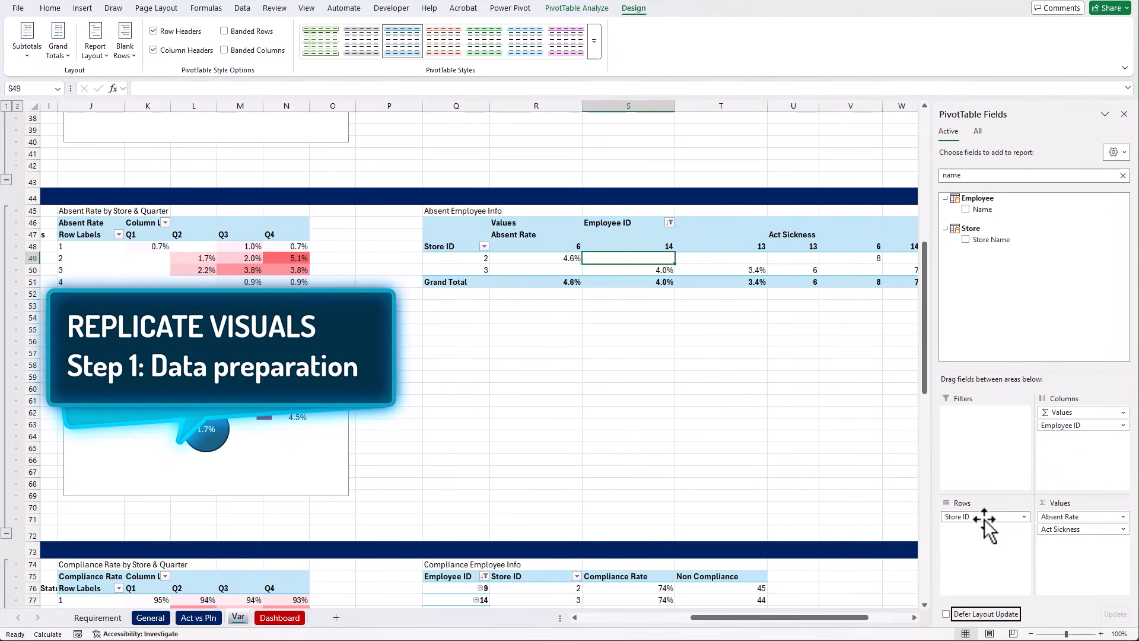
mouse_move(981, 518)
mouse_down()
mouse_move(1067, 415)
mouse_move(986, 525)
mouse_up()
drag(1047, 209, 1067, 457)
drag(1000, 240, 1053, 463)
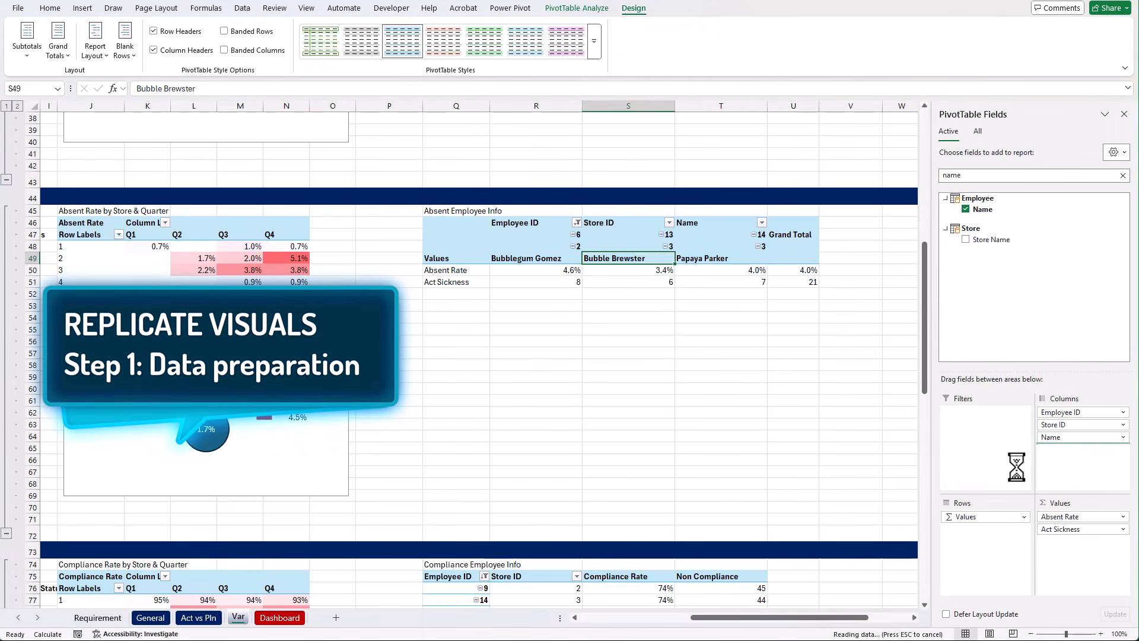
Turn off the grand totals in the Absent Employee Info pivot table and add the URL measure to its values
click(1123, 175)
scroll(1008, 279, down, 5)
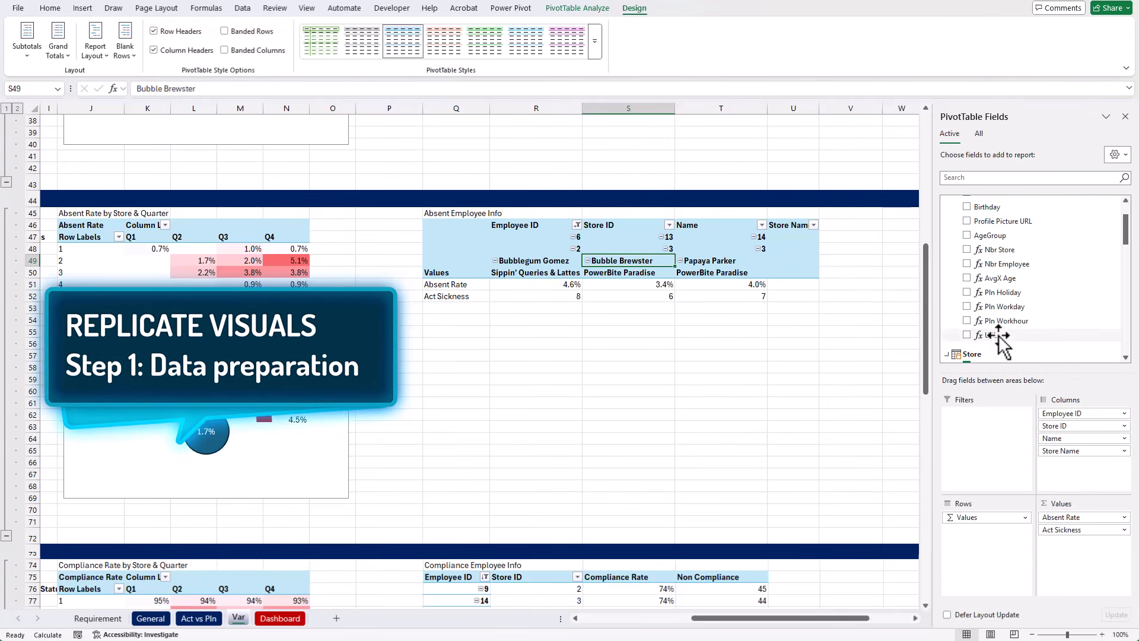
drag(990, 335, 1044, 546)
click(795, 273)
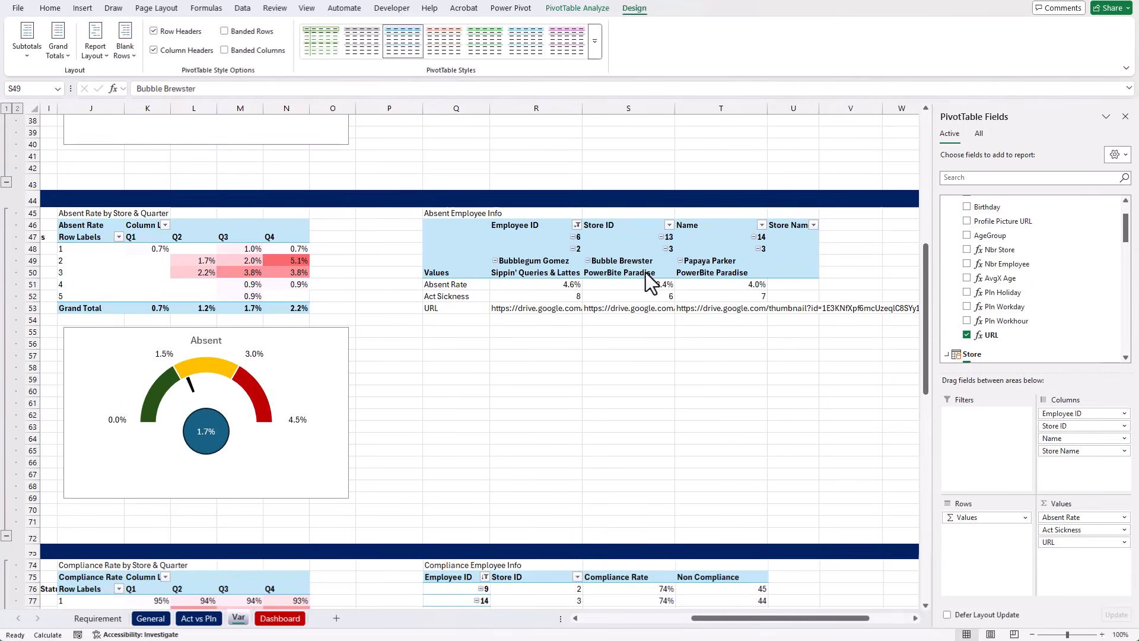
Sort Employee ID in the Absent Employee Info pivot table in descending order by Absent Rate
click(576, 225)
click(477, 273)
click(830, 188)
click(901, 205)
click(847, 224)
click(869, 285)
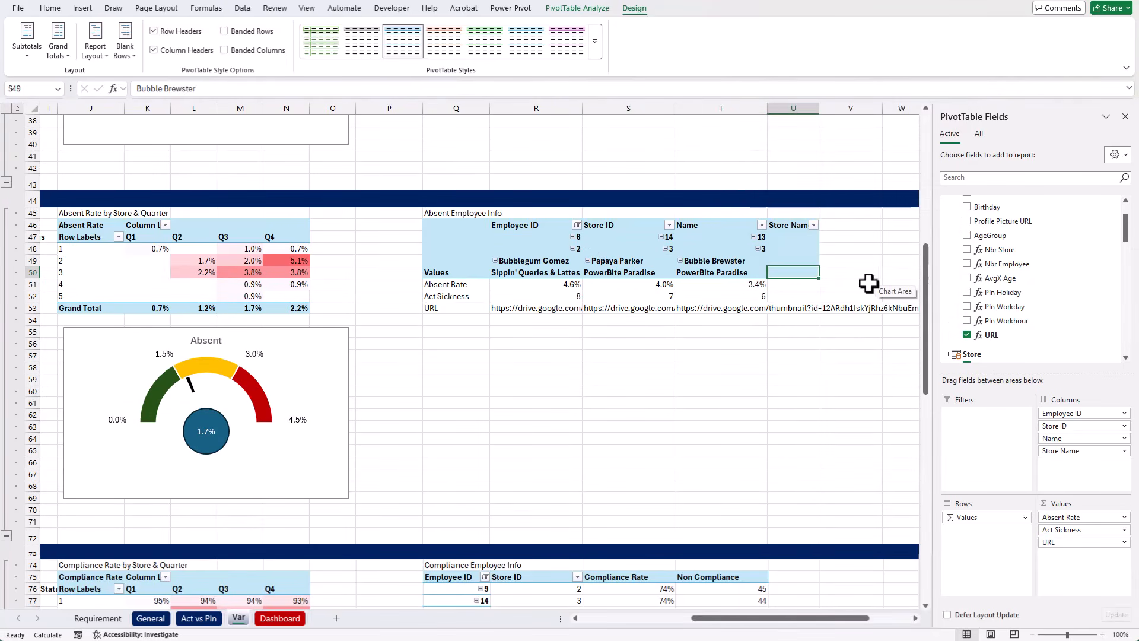
Rearrange the Compliance Employee Info pivot table with Employee ID, Store ID, Name and Store Name as columns and the values as rows
scroll(742, 367, down, 10)
click(721, 256)
click(1008, 177)
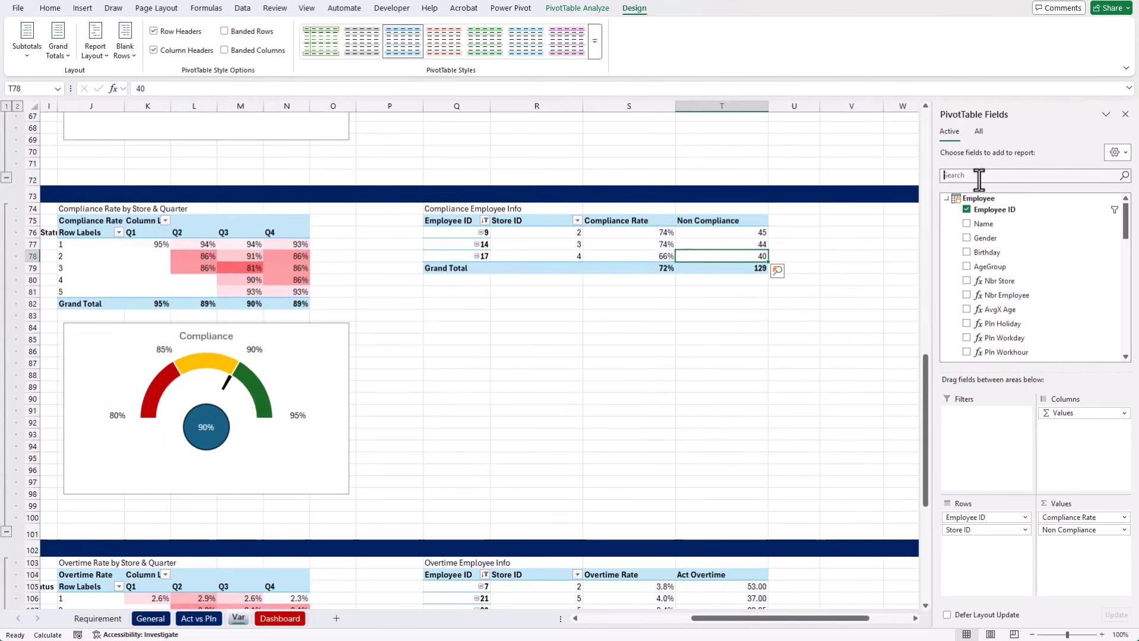
text(name)
drag(984, 517, 1080, 425)
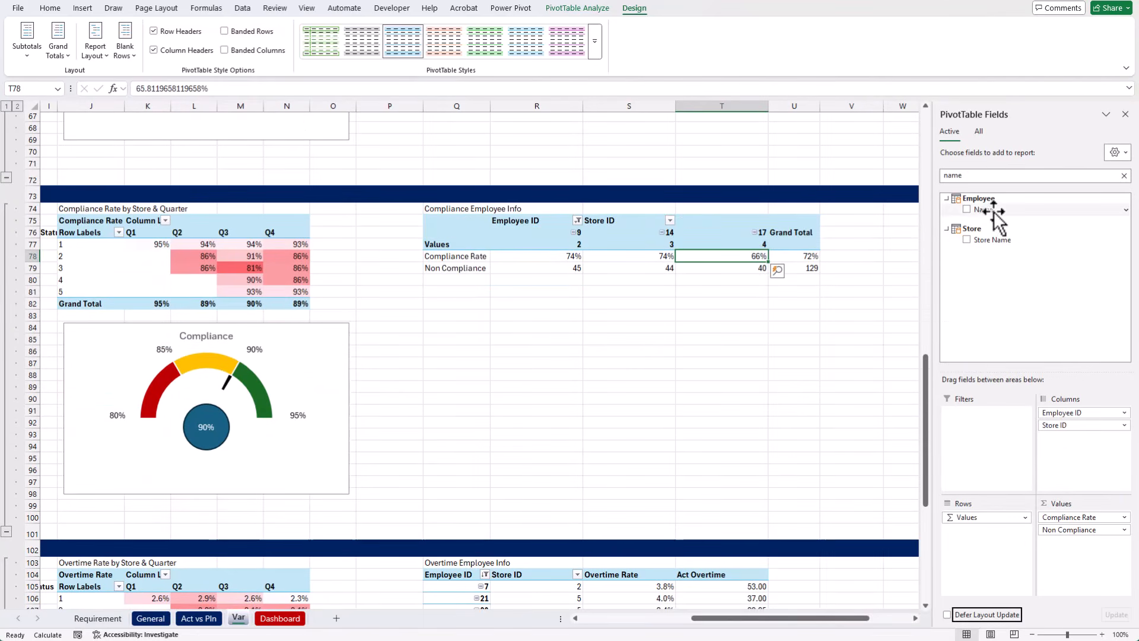
Turn off the grand totals in the Compliance Employee Info pivot table and add the URL measure to its values
click(58, 51)
click(106, 76)
click(1009, 186)
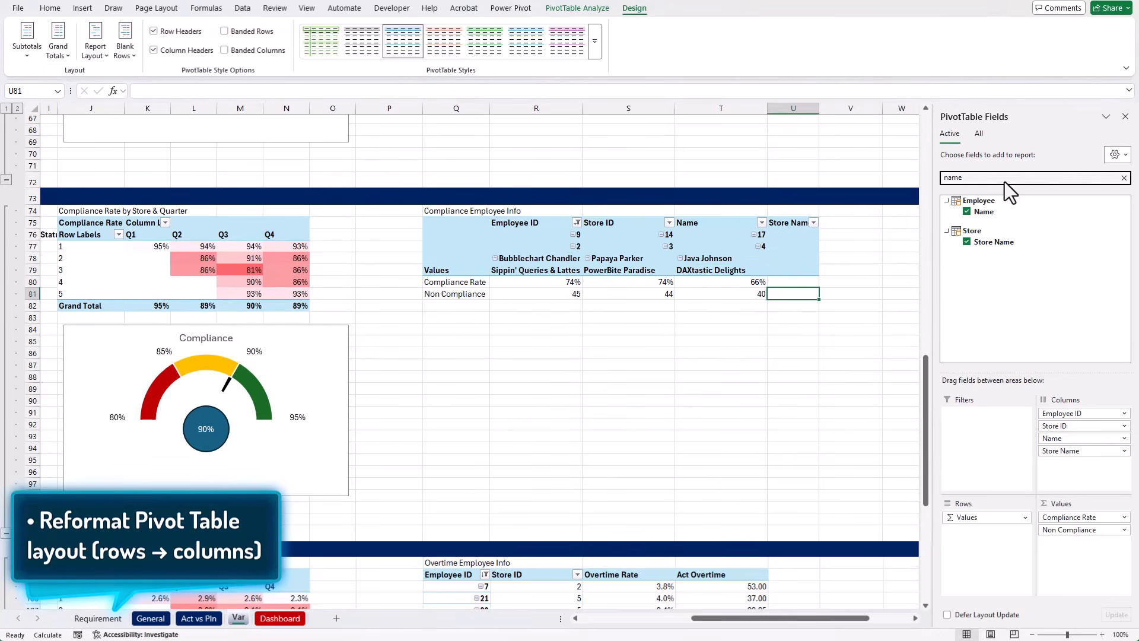
click(1124, 178)
scroll(1044, 283, down, 3)
click(1043, 286)
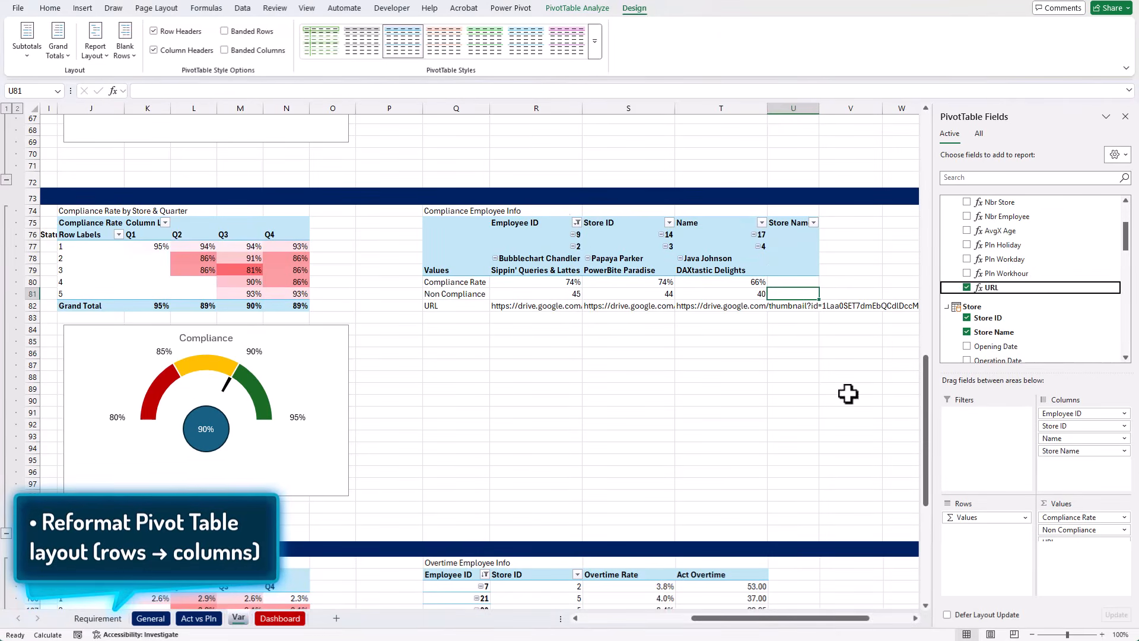
Sort Employee ID in the Compliance Employee Info pivot table in ascending order by Compliance Rate
click(578, 223)
click(576, 223)
click(504, 265)
click(785, 166)
click(952, 179)
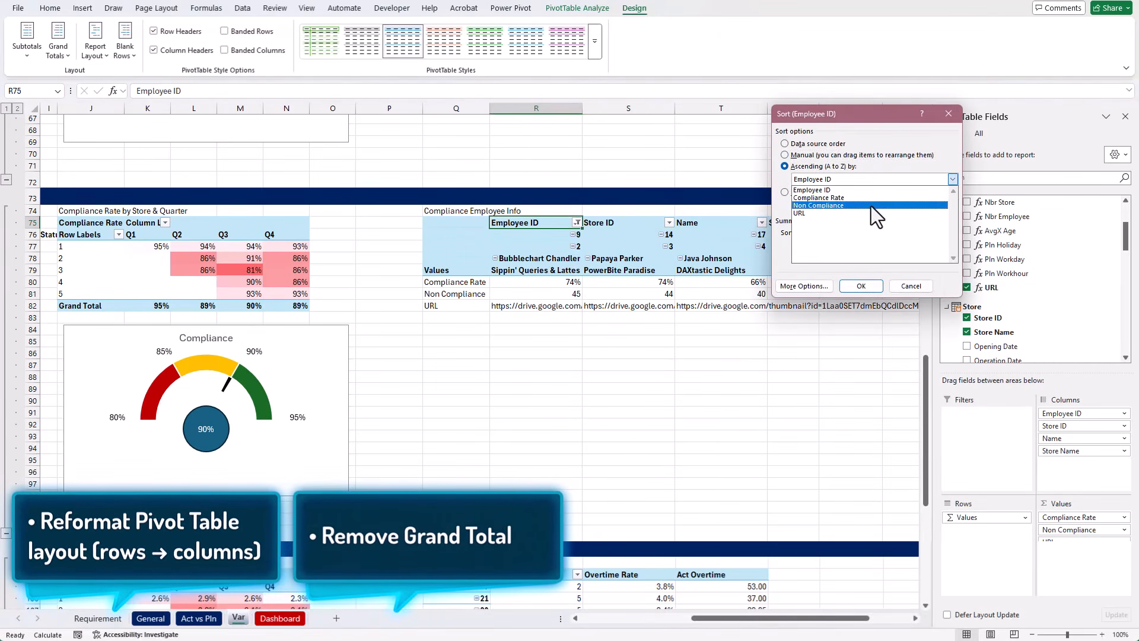
click(871, 198)
click(861, 286)
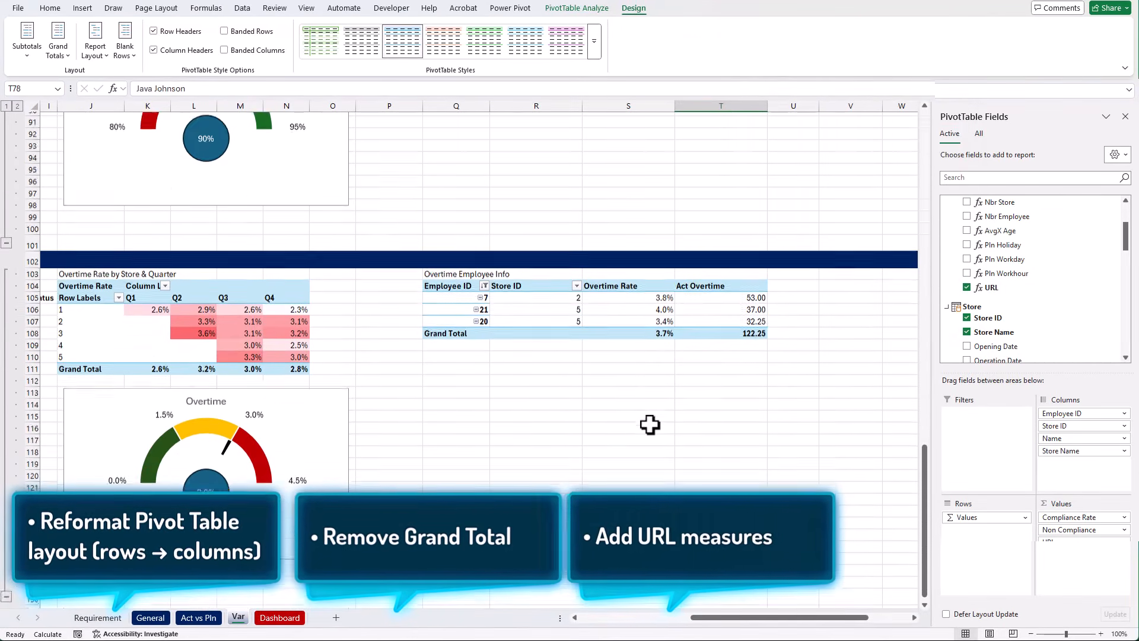
Rearrange the Overtime Employee Info pivot table with Employee ID, Store ID, Name and Store Name as columns and the values as rows
click(997, 175)
text(name)
drag(983, 209, 1077, 426)
drag(993, 239, 1068, 439)
drag(967, 517, 1074, 420)
drag(967, 517, 987, 534)
Turn off the grand totals in the Overtime Employee Info pivot table and add the URL measure to its values
click(58, 49)
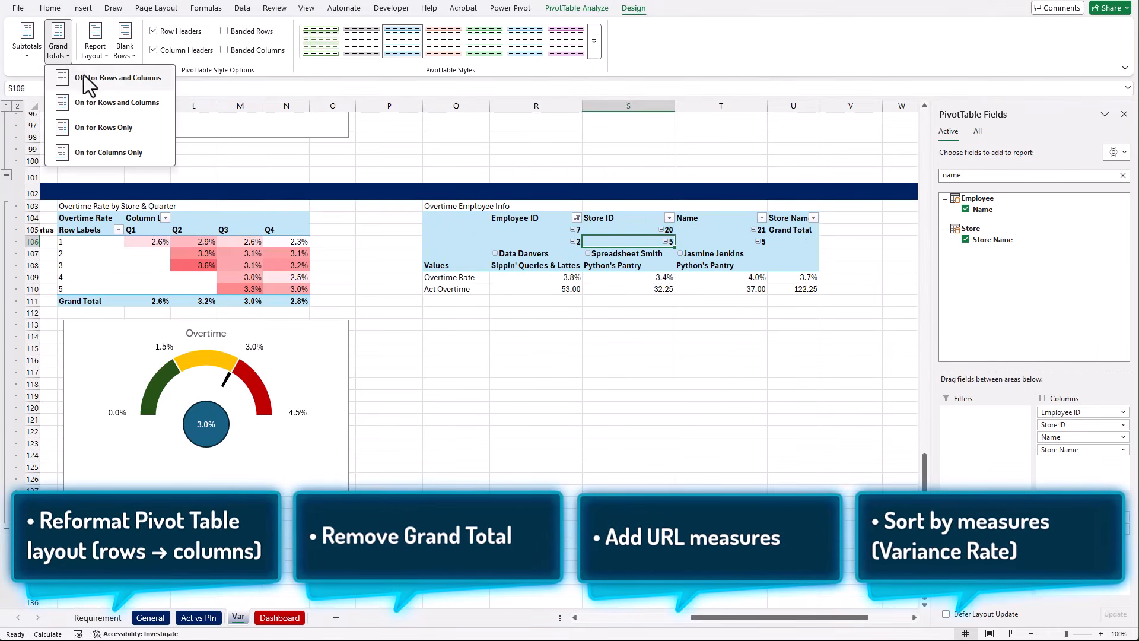
click(85, 78)
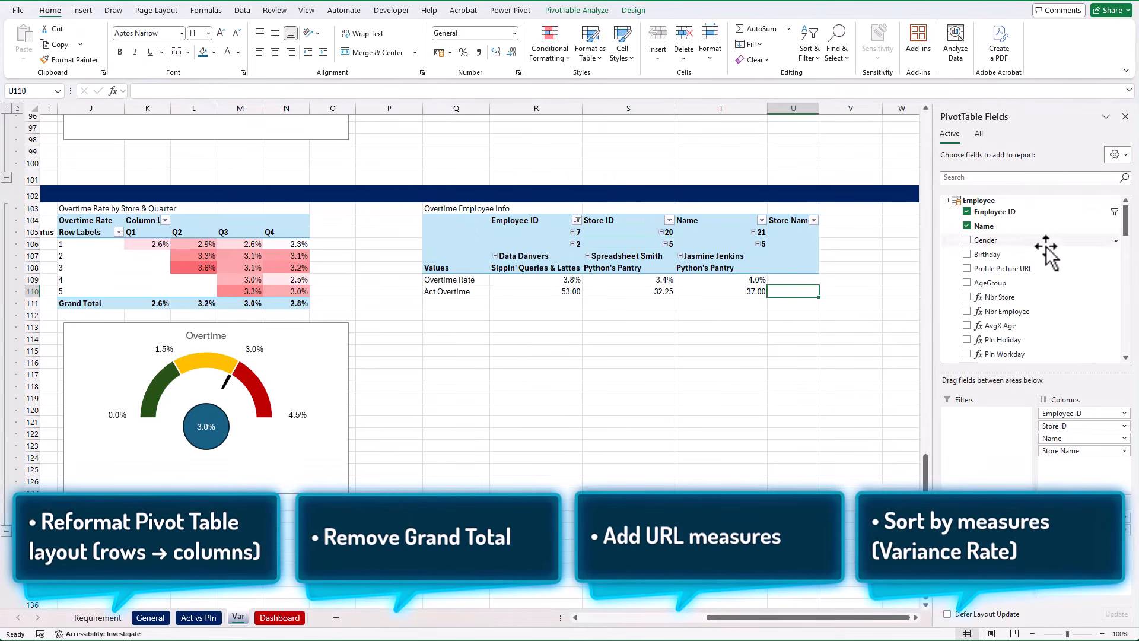
scroll(1032, 267, down, 5)
click(967, 287)
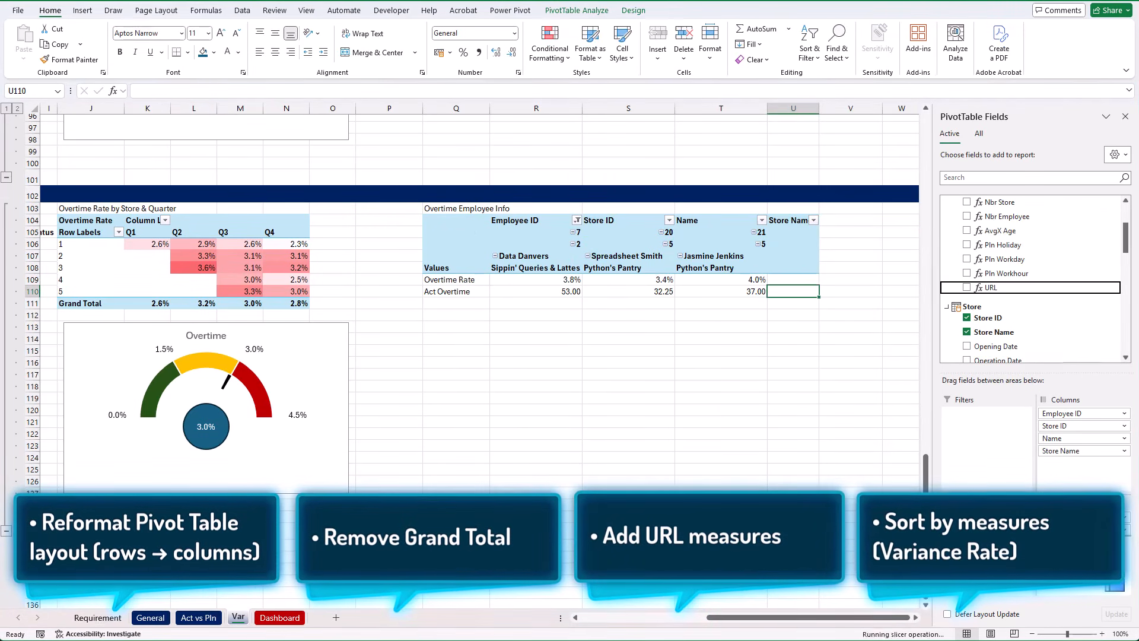
Sort Employee ID in the Overtime Employee Info pivot table in descending order by Overtime Rate
click(578, 221)
click(474, 266)
click(821, 192)
click(872, 206)
click(874, 224)
click(863, 284)
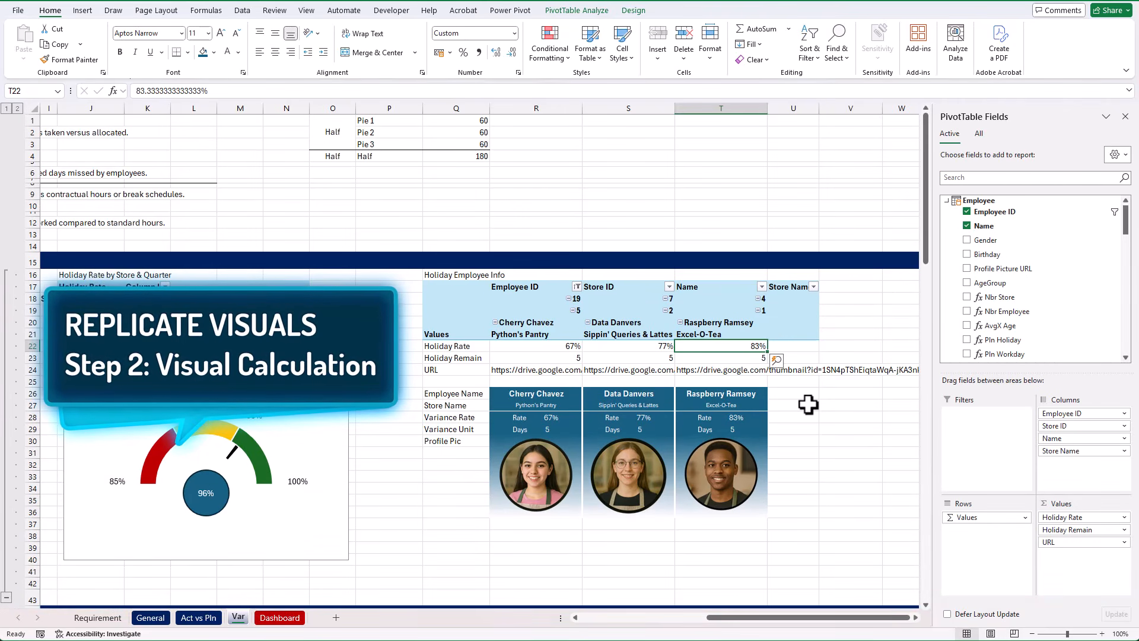
Copy the holiday employee card block with its row labels (Q26:T36) to cell Q55 below the Absent Employee Info pivot table
drag(473, 394, 725, 465)
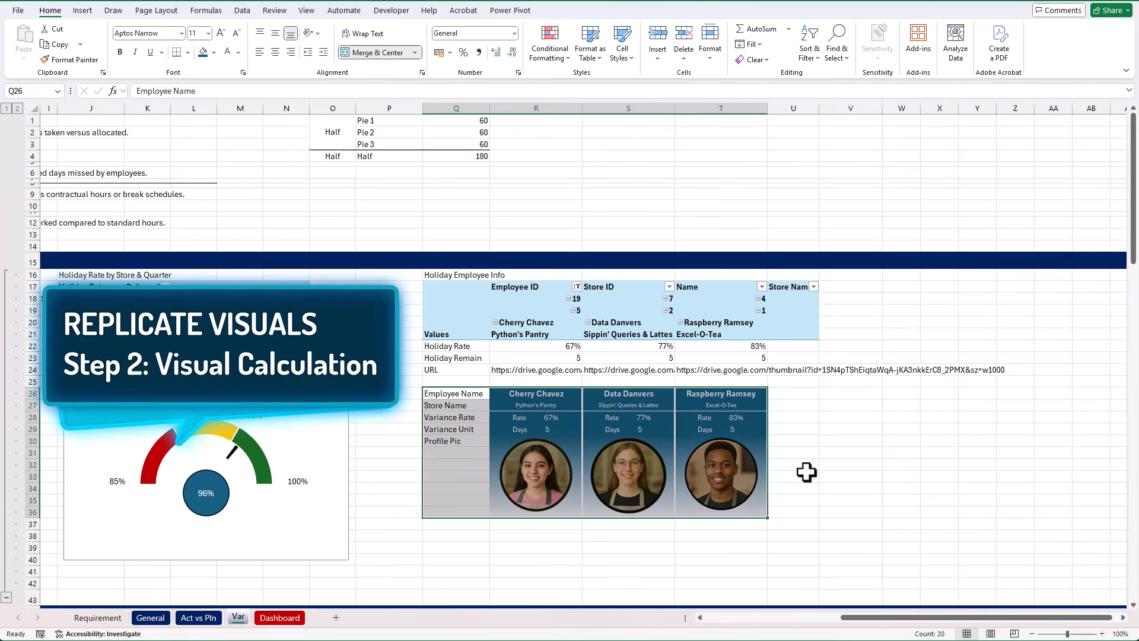
key(ctrl+c)
scroll(802, 471, down, 11)
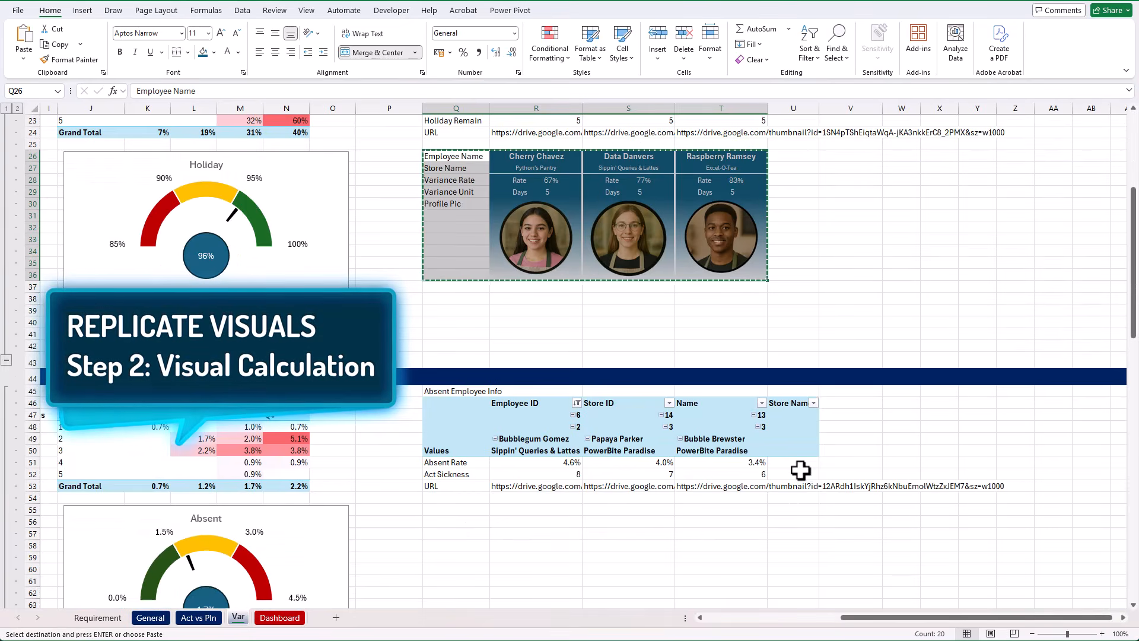
scroll(801, 471, down, 2)
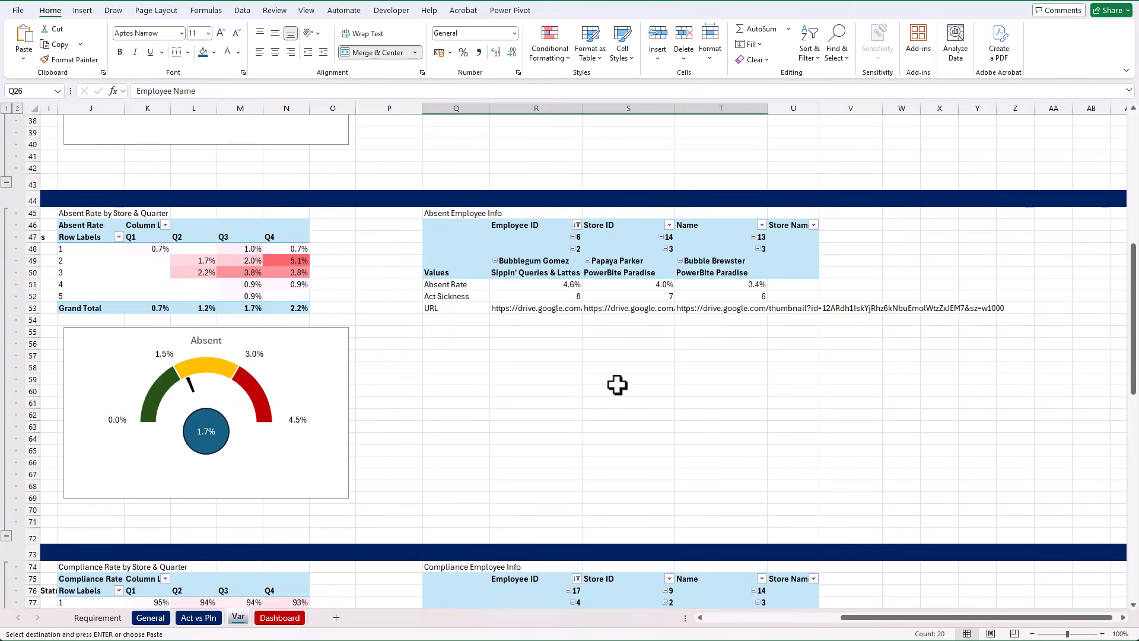
click(450, 330)
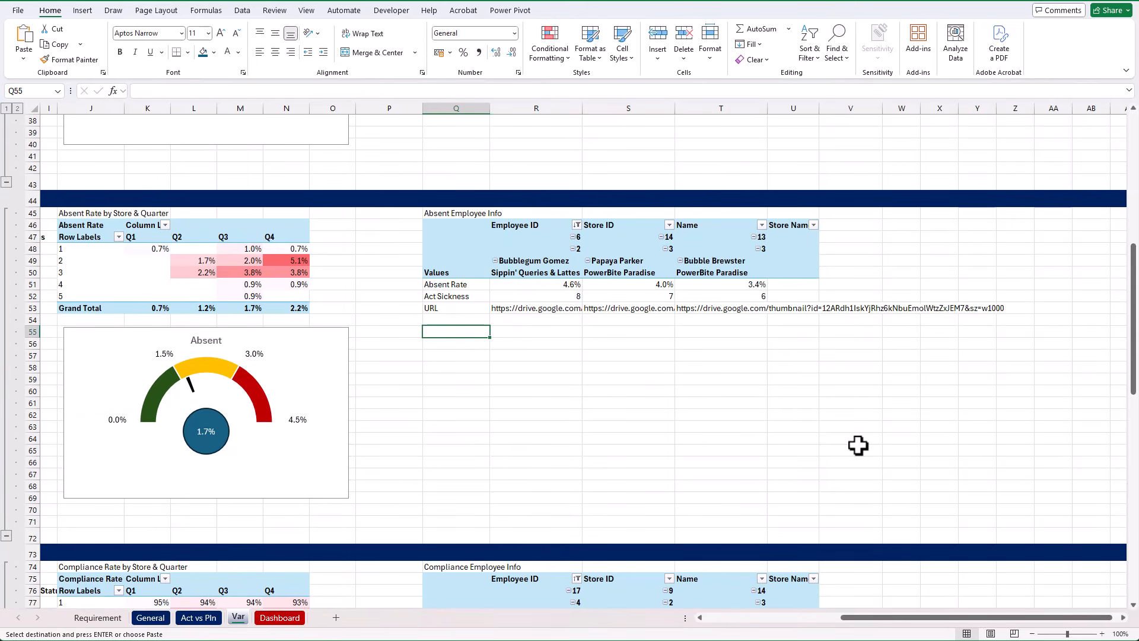
key(ctrl+v)
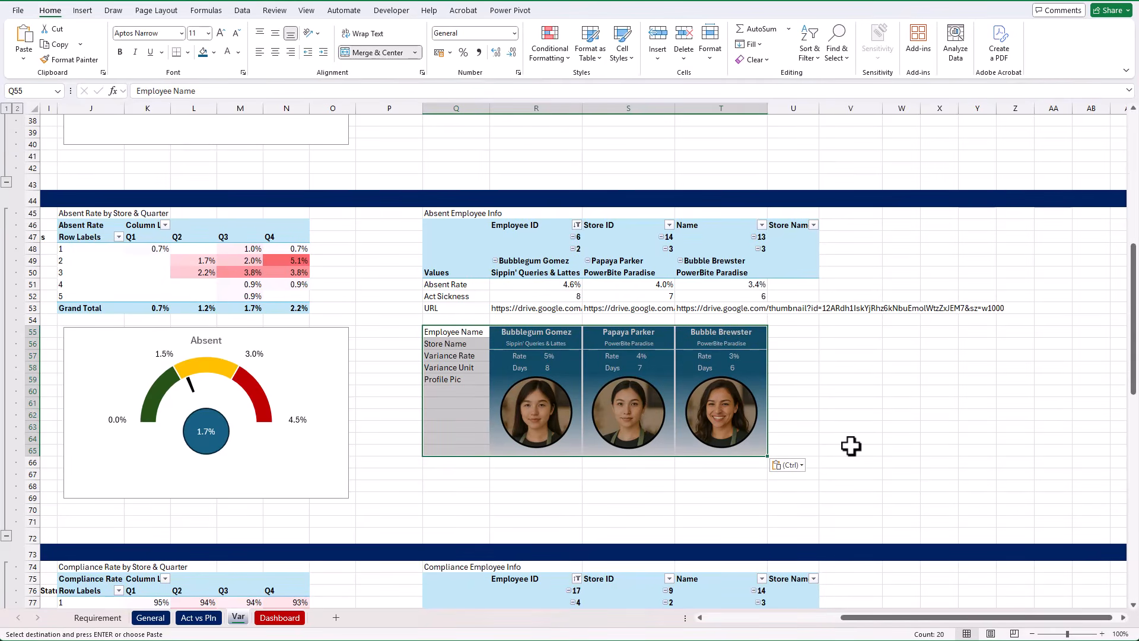
Change the number format in the absence cards' Variance Rate formulas (R57:T57) to "0.0%"
click(570, 357)
drag(569, 358, 757, 357)
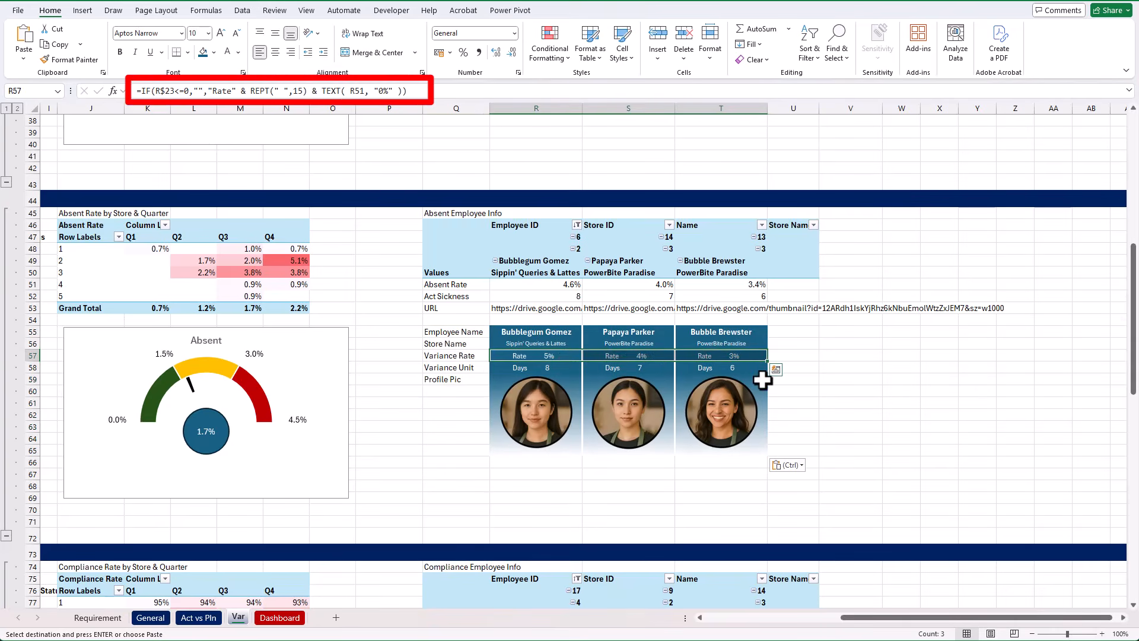
click(388, 91)
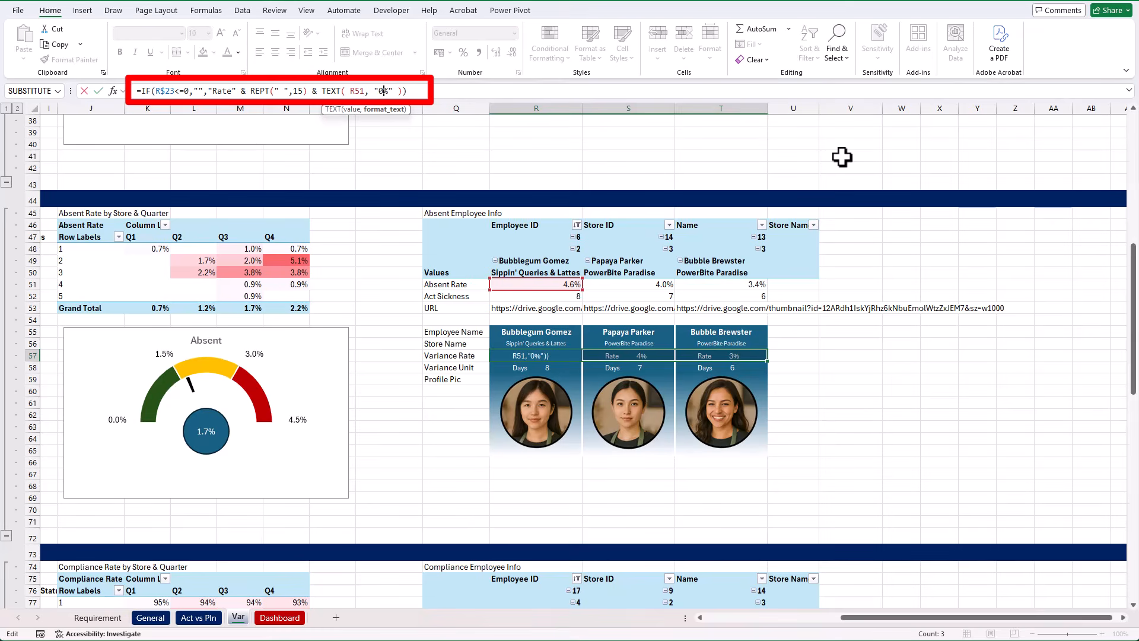
key(ctrl+Return)
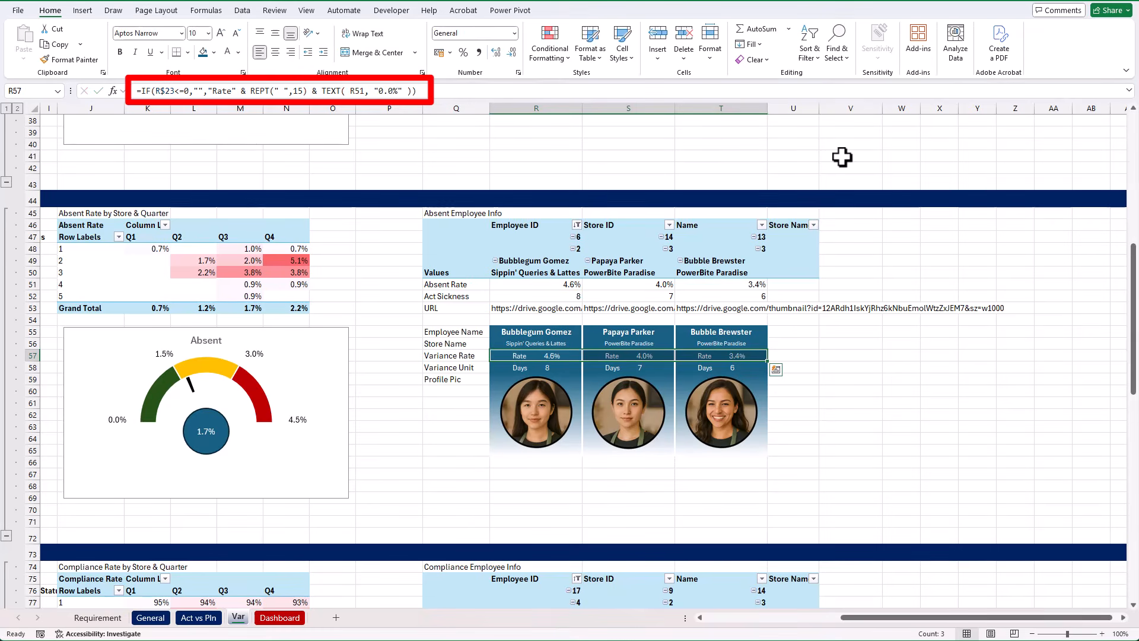
click(803, 371)
Copy the holiday employee card block with its labels to cell Q84 below the Compliance Employee Info pivot table
scroll(804, 370, up, 12)
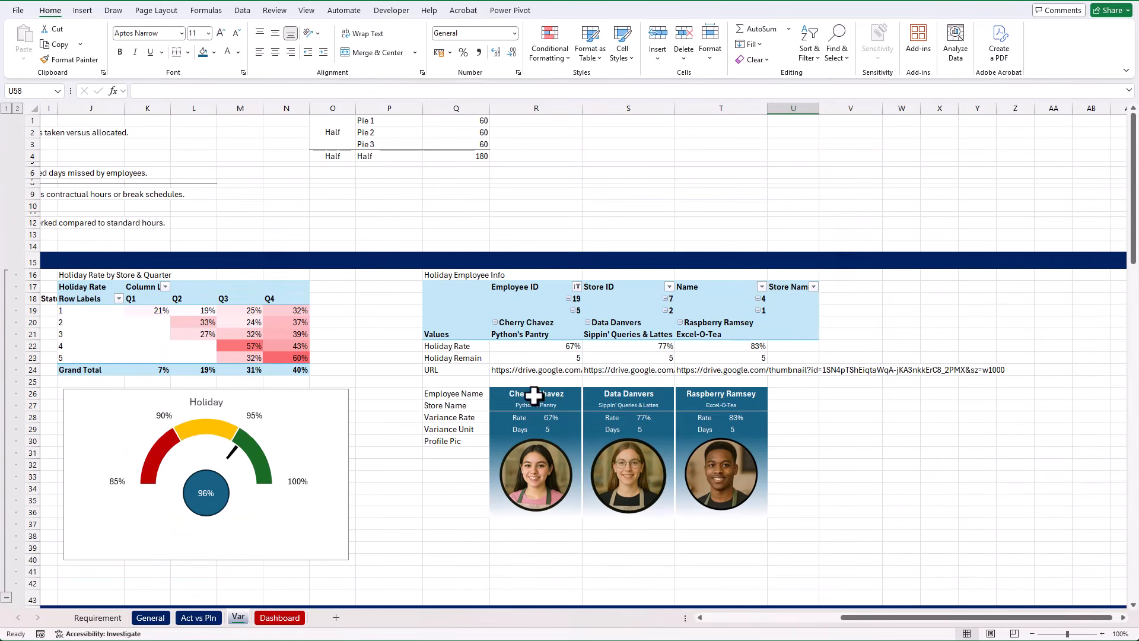
drag(480, 393, 712, 473)
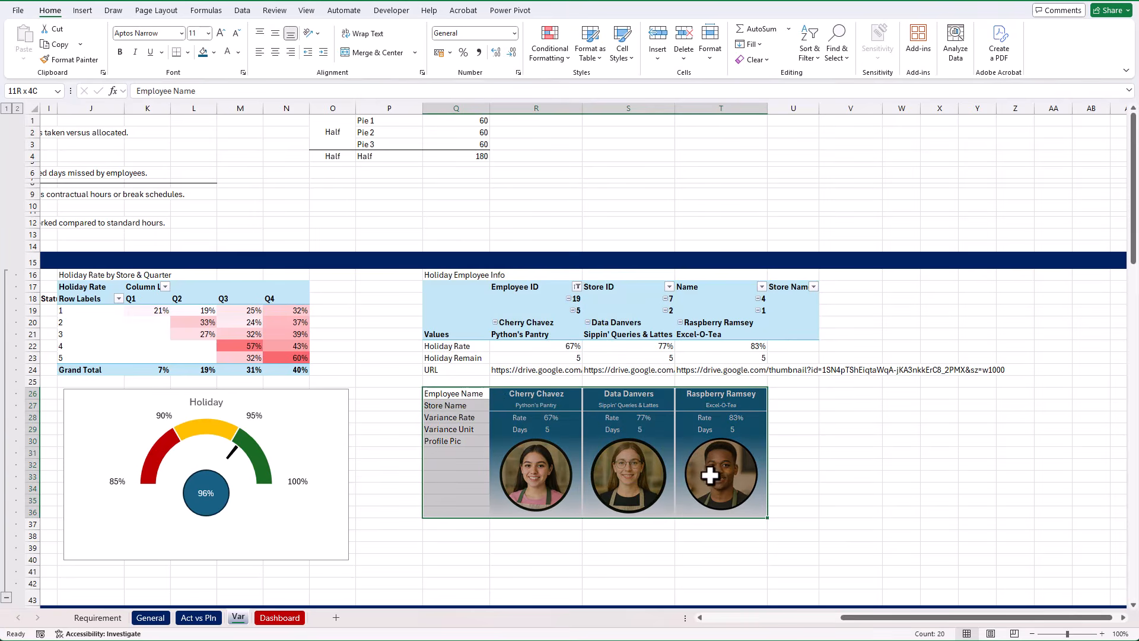
key(ctrl+c)
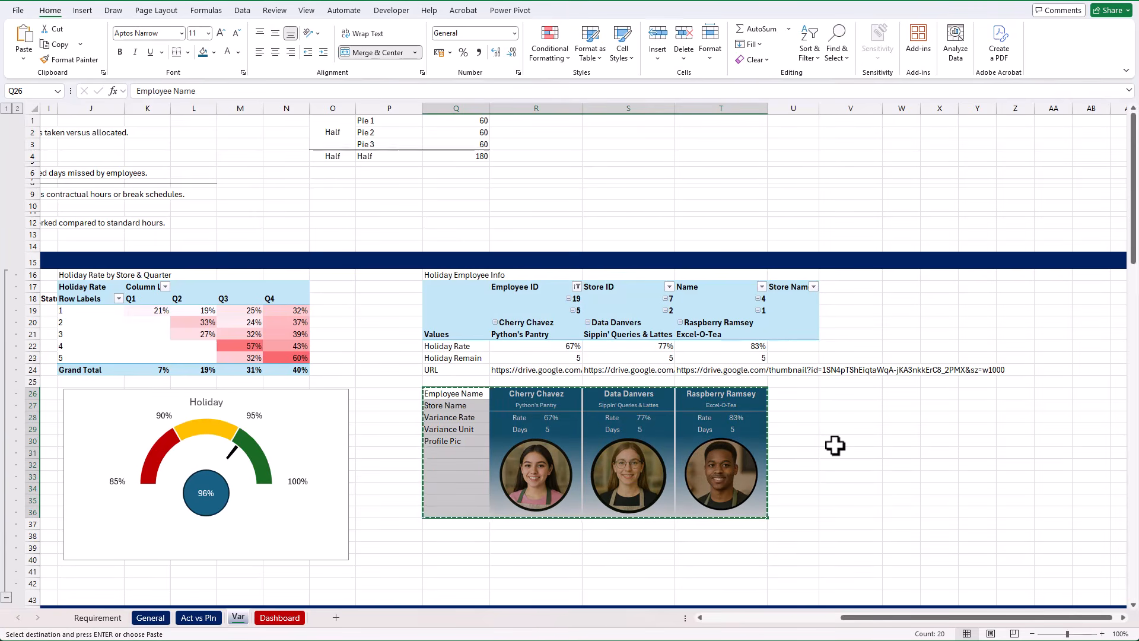
scroll(835, 447, down, 20)
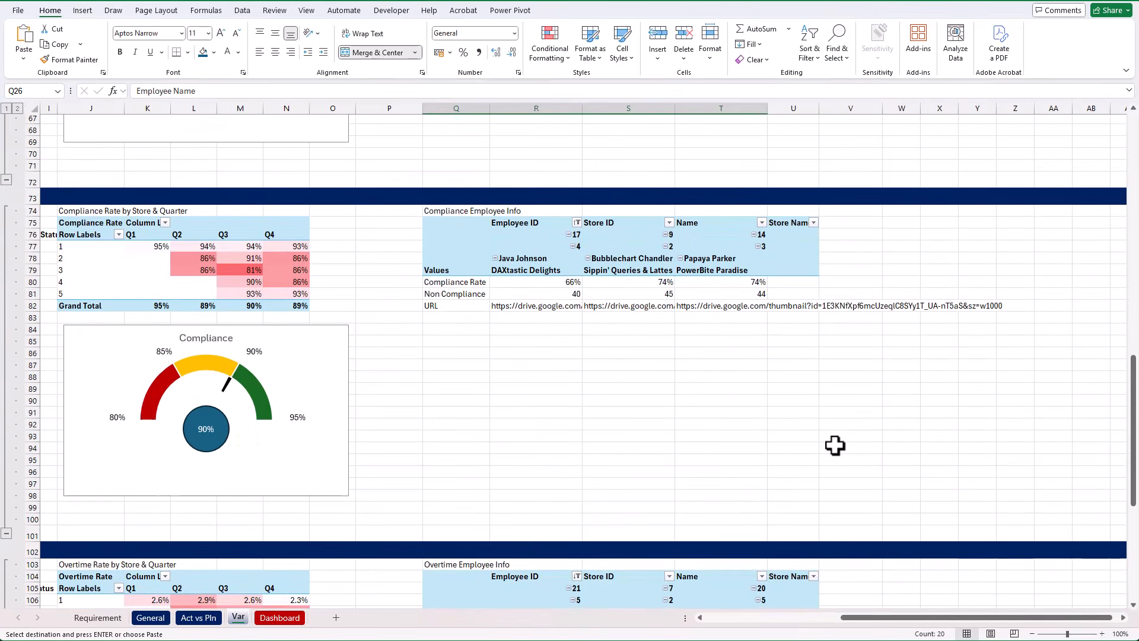
click(456, 330)
key(ctrl+v)
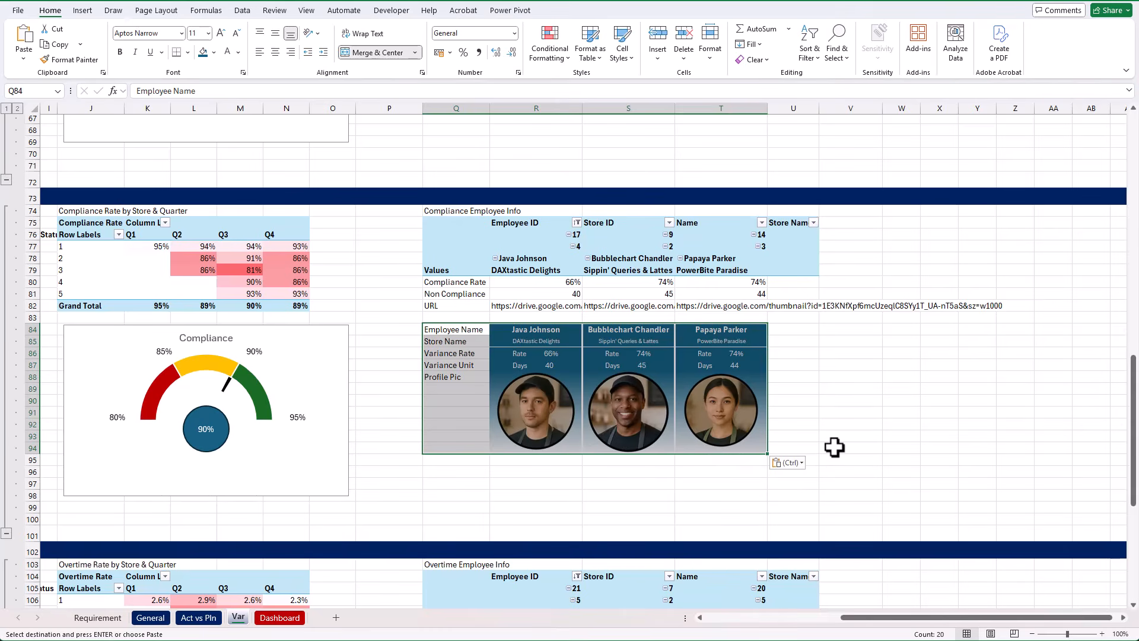
click(835, 446)
Copy the absence employee card block (Q55:T65) to cell Q113 below the Overtime Employee Info pivot table
scroll(823, 448, up, 5)
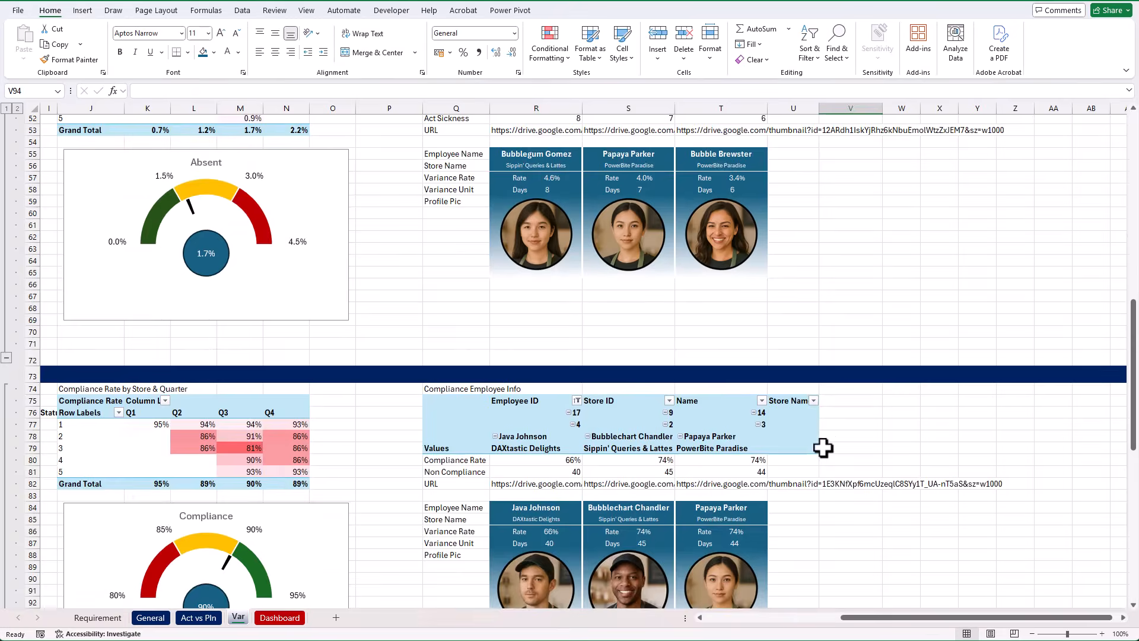
scroll(823, 448, up, 3)
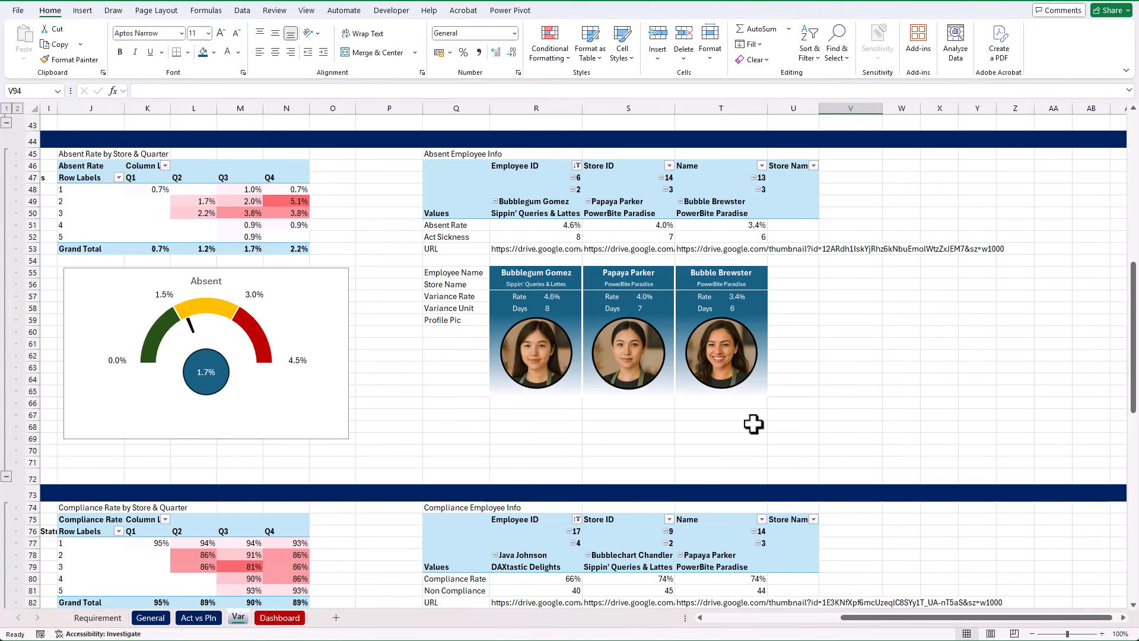
scroll(754, 424, up, 2)
drag(454, 332, 745, 409)
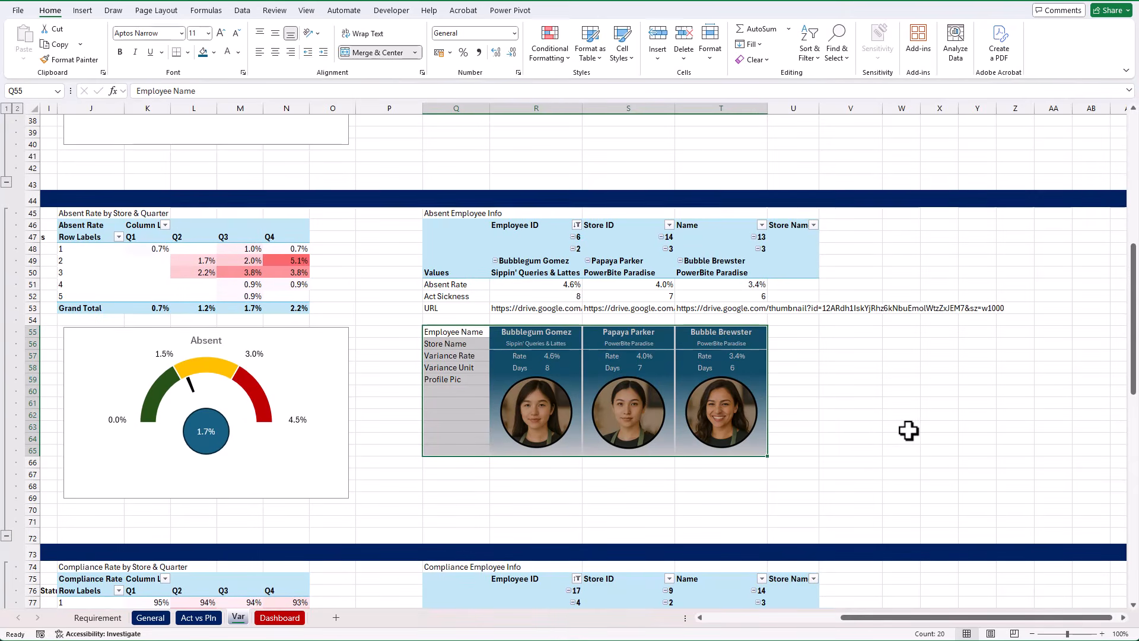
key(ctrl+c)
scroll(863, 429, down, 19)
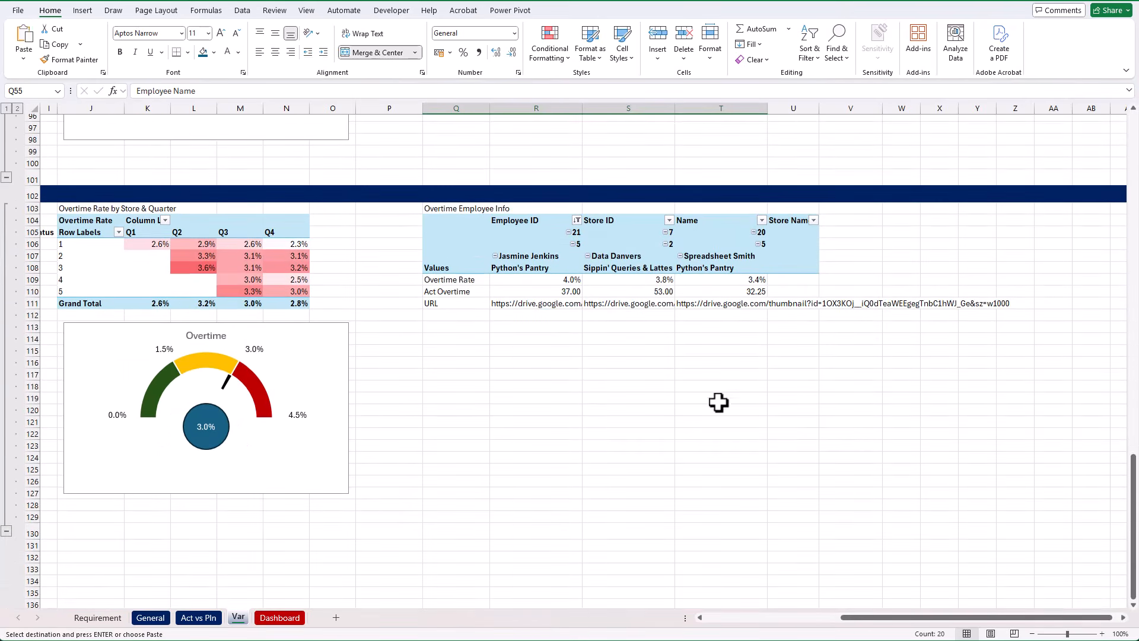
click(455, 327)
key(ctrl+v)
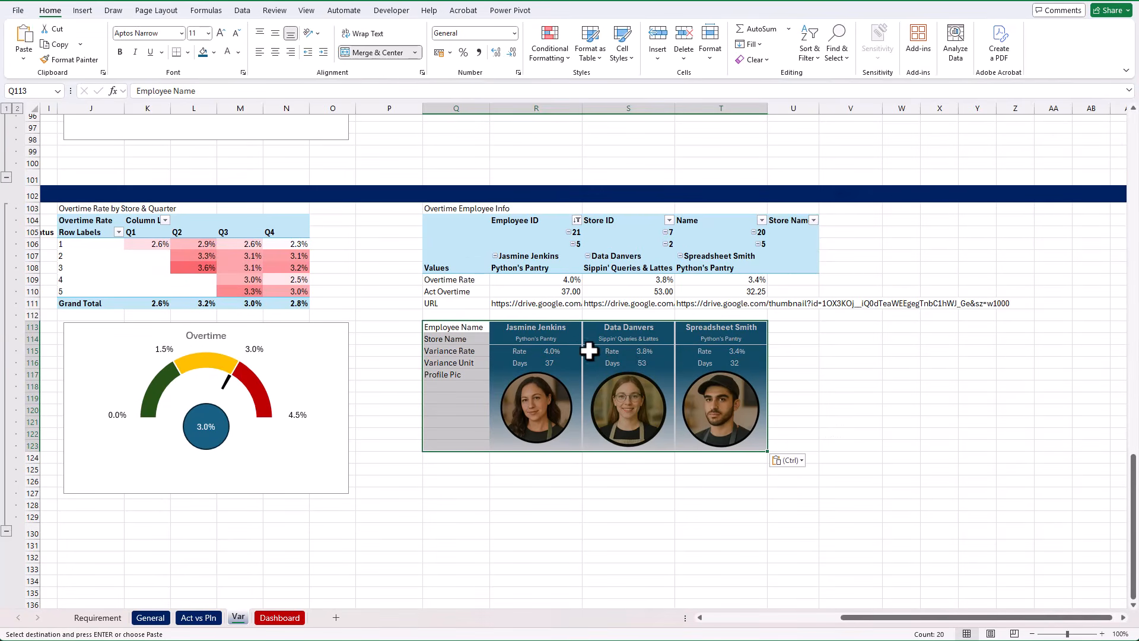
Change the overtime cards' Variance Unit formulas (R116:T116) to use the label "Mins" and the number format "0.00"
click(561, 363)
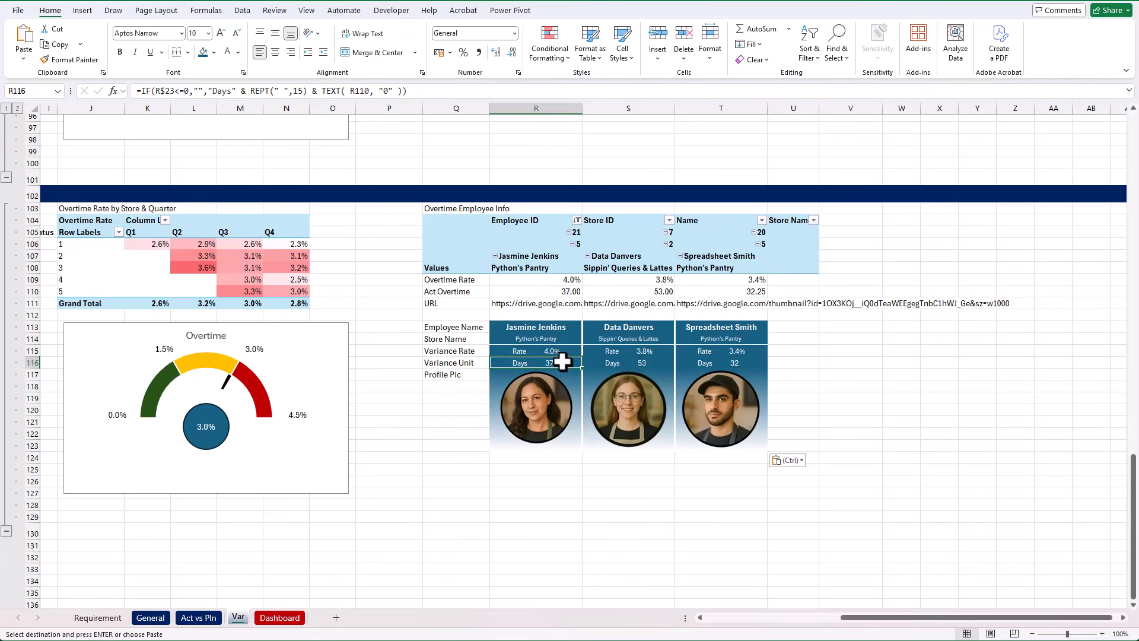
drag(560, 363, 706, 363)
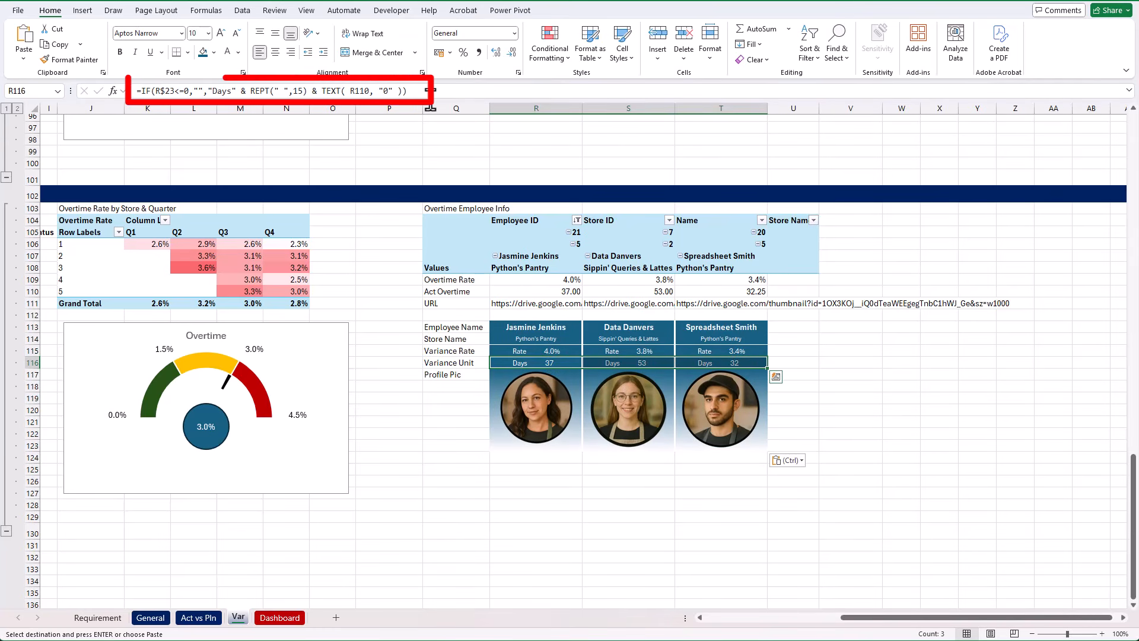
double_click(222, 91)
text(Mins)
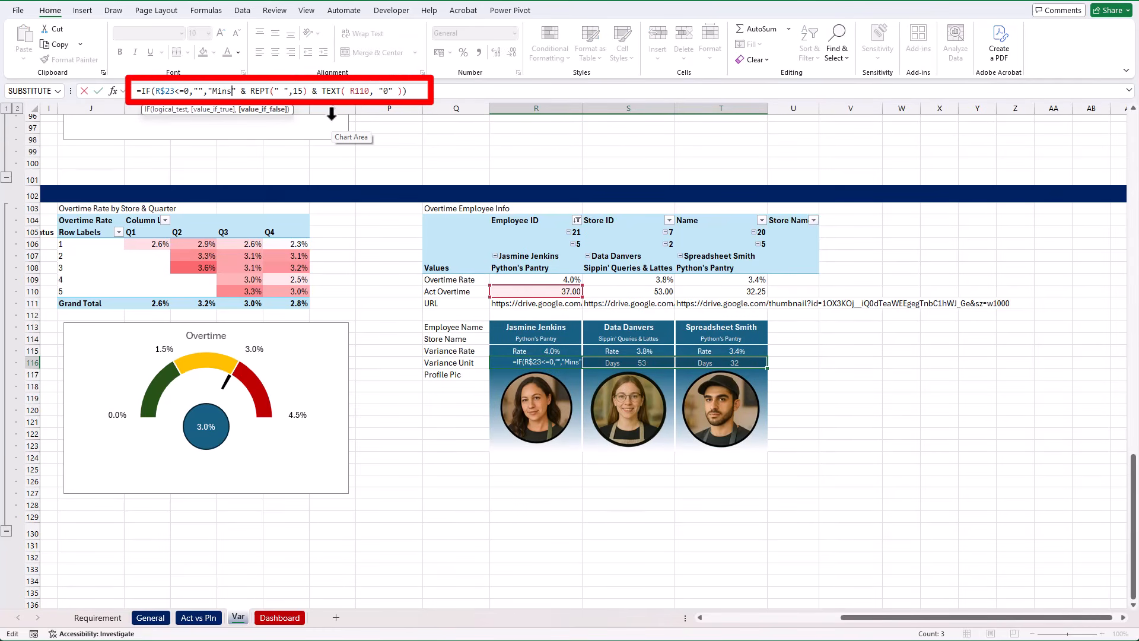
click(388, 90)
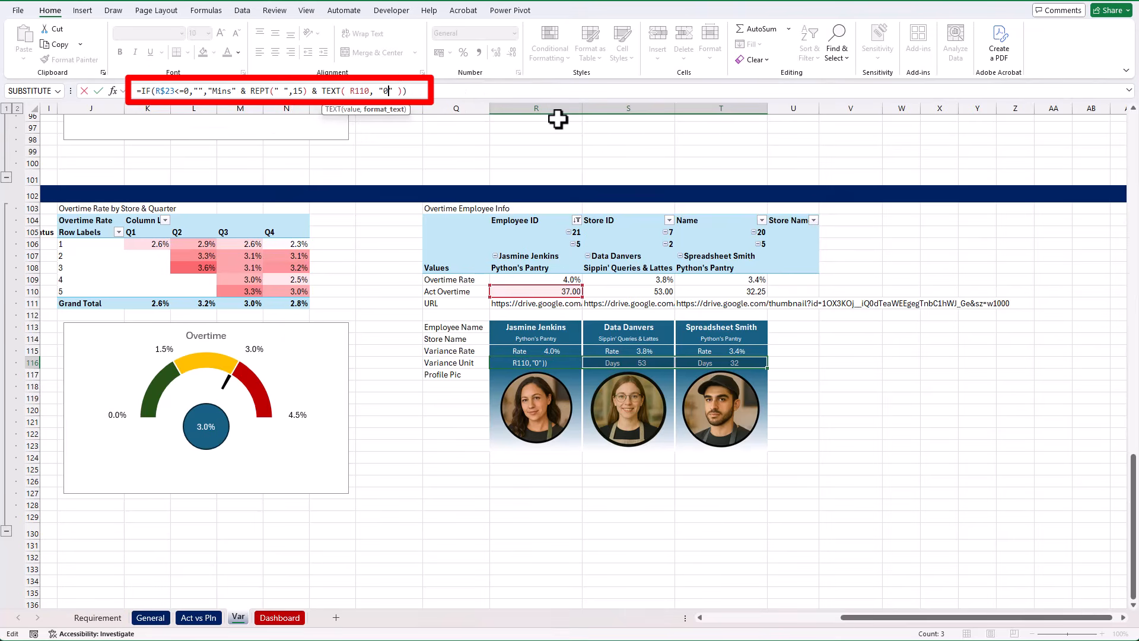
key(ctrl+Return)
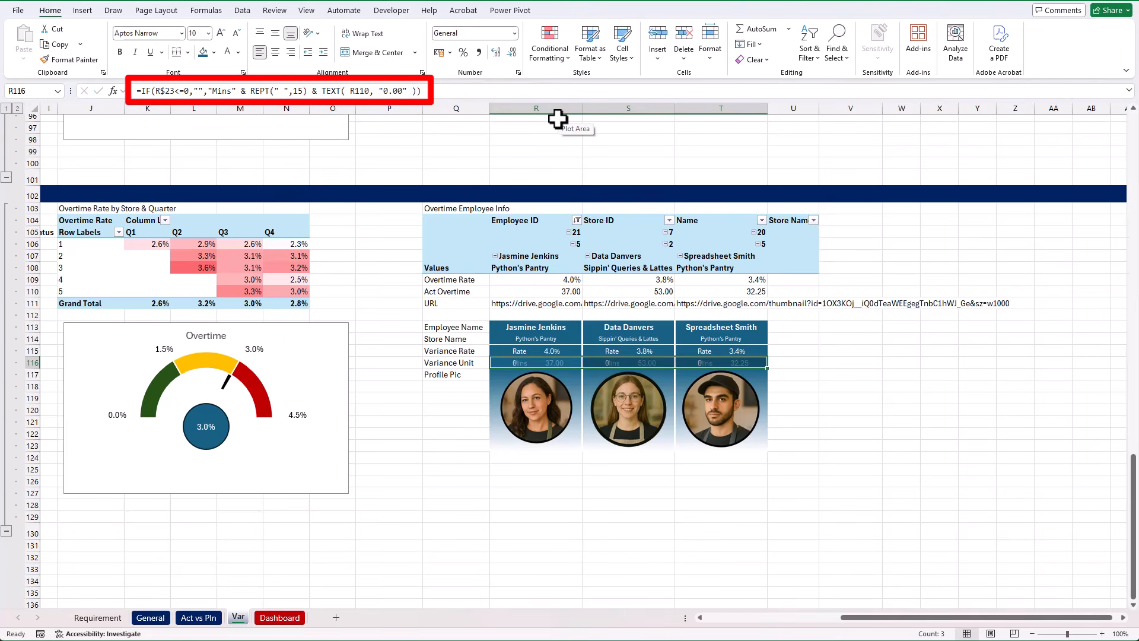
click(872, 458)
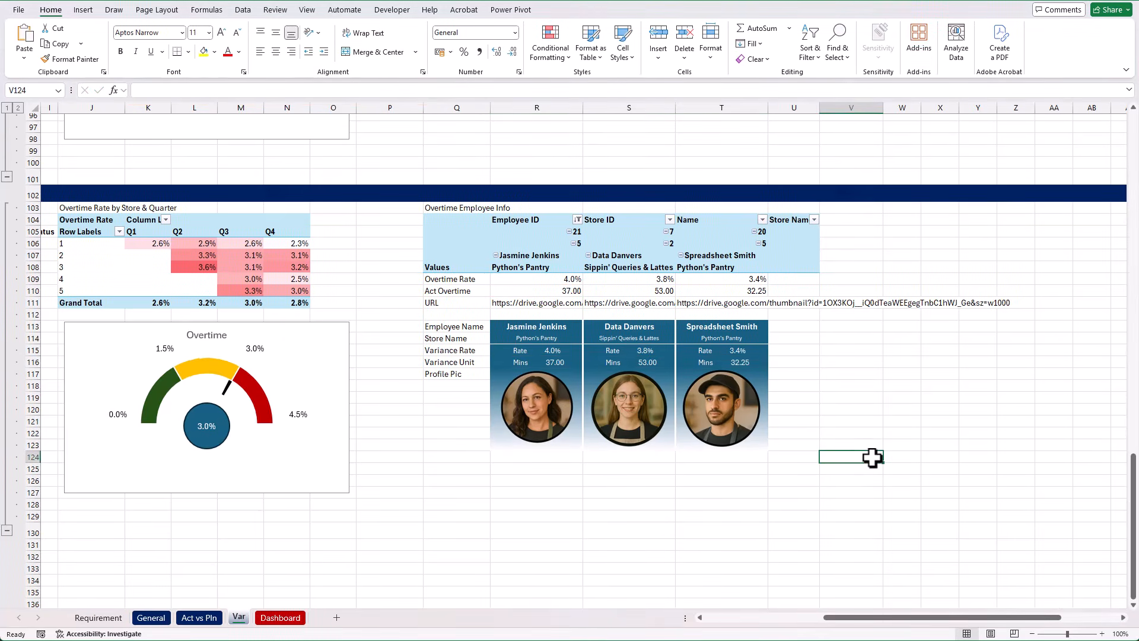
Open the Variance Rate formula of the first absence card (R57) to check its cell references
scroll(872, 458, up, 8)
scroll(872, 457, up, 9)
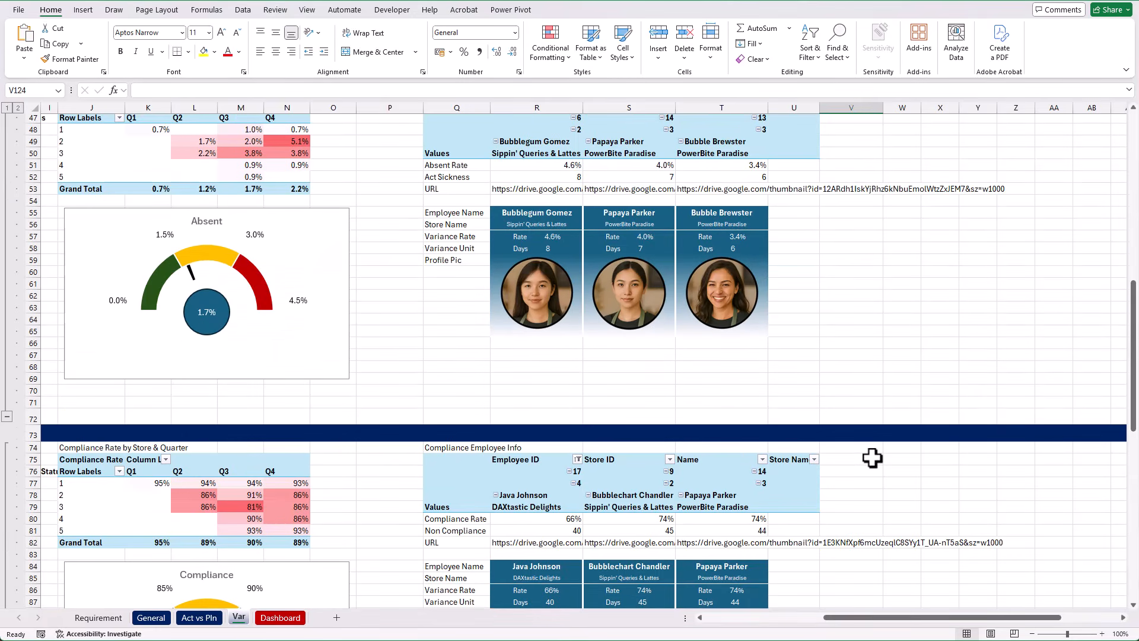
scroll(872, 457, up, 10)
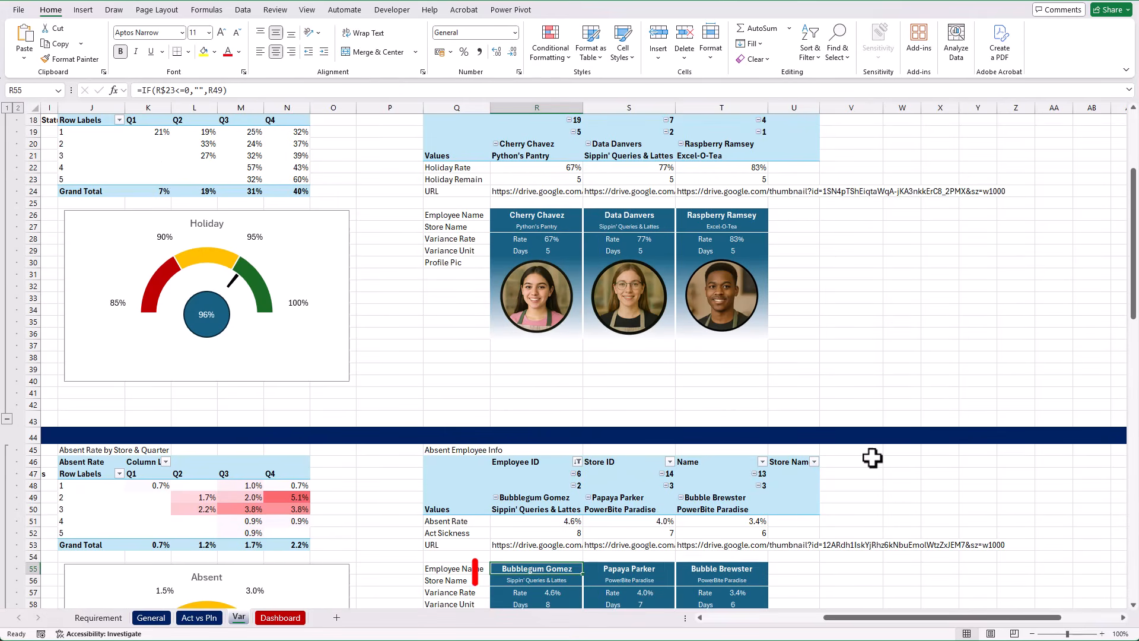
key(Down)
key(Down)
key(F2)
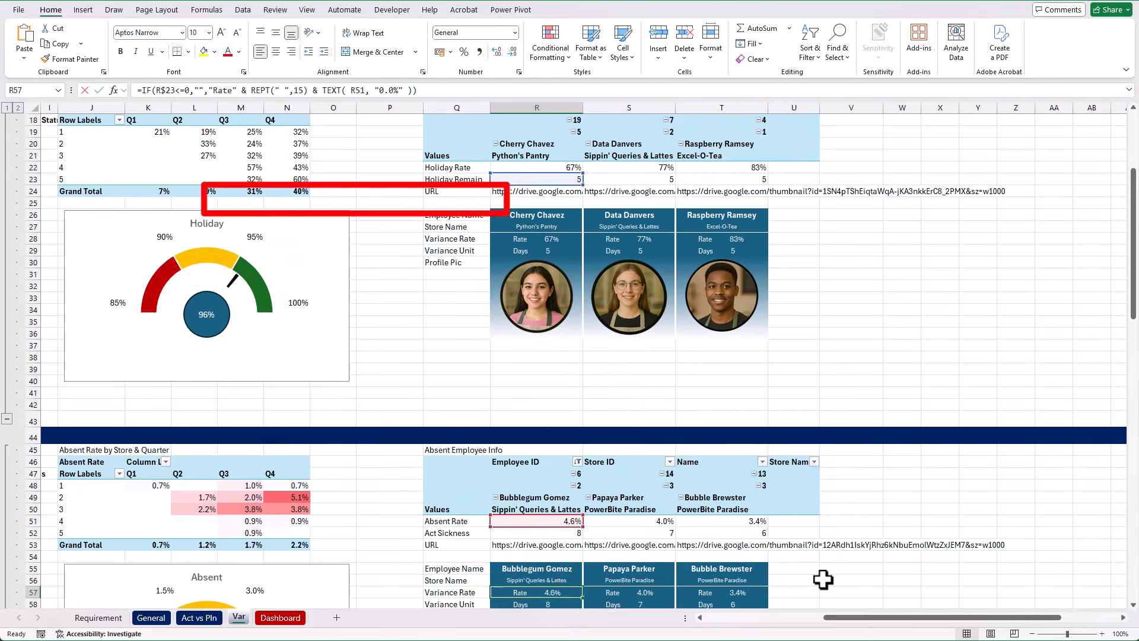
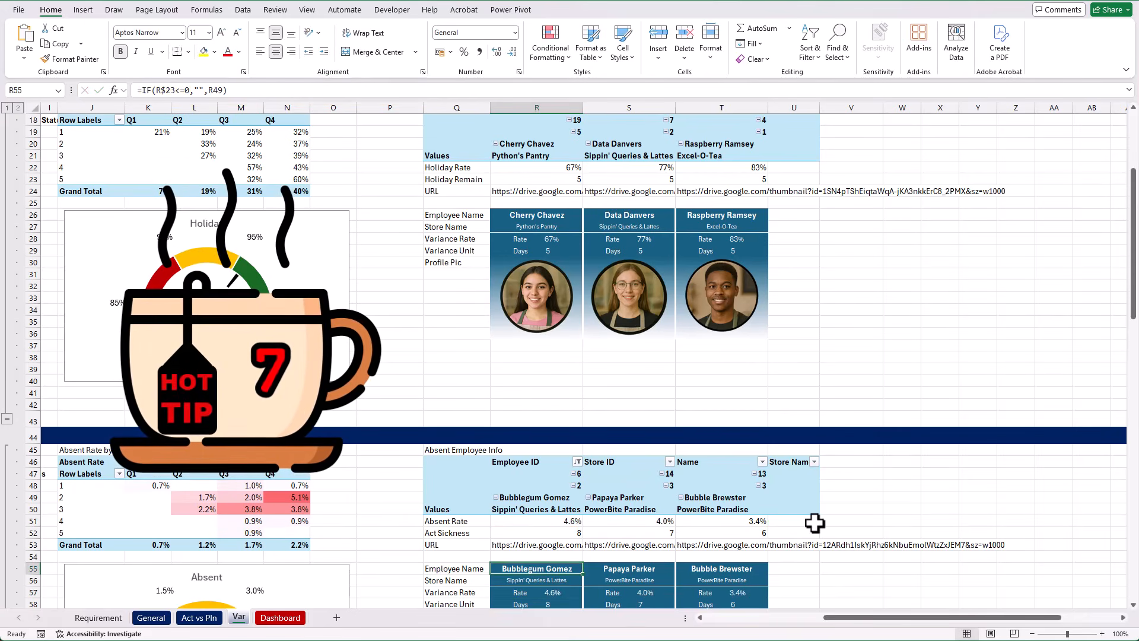
Replace every $23 reference with $52 in the formulas of the absence employee cards (R55:T65)
scroll(816, 523, down, 7)
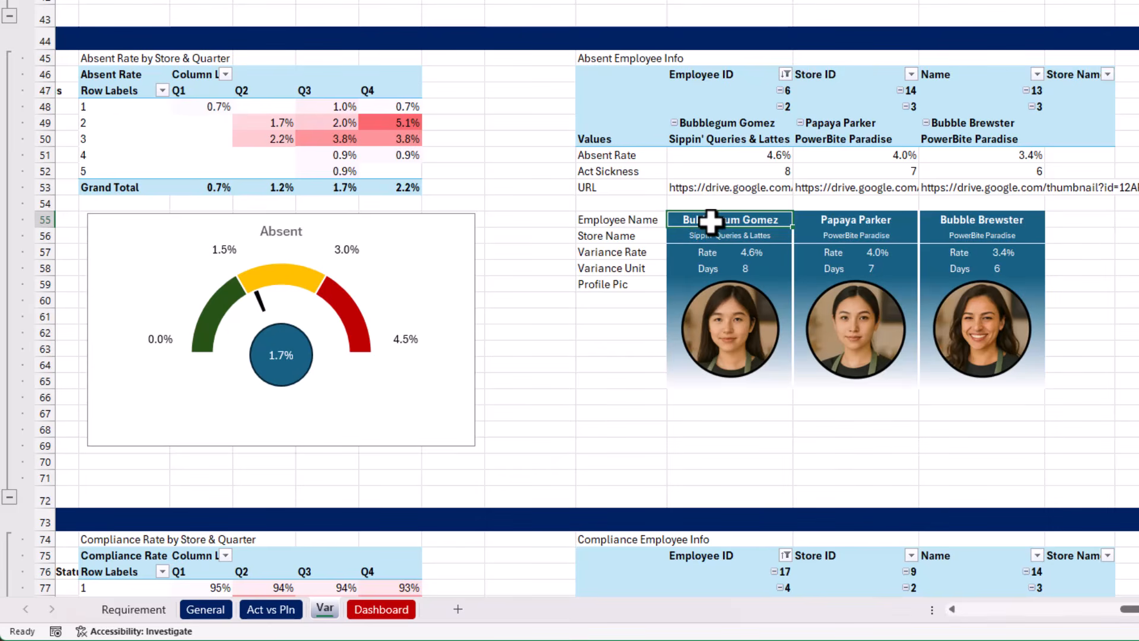
drag(708, 225, 991, 348)
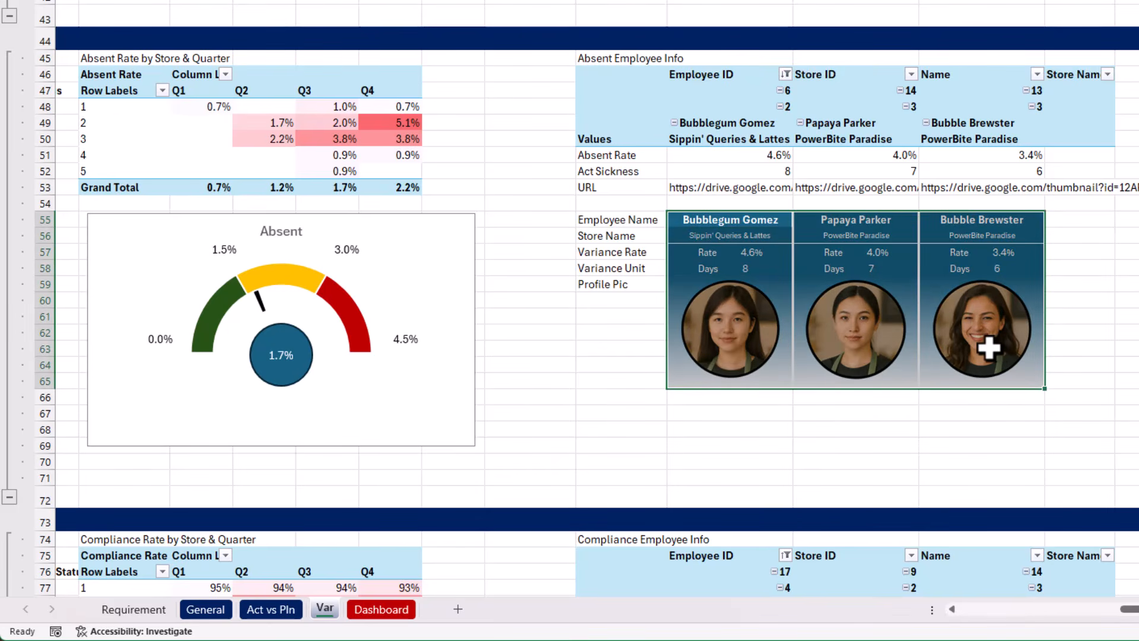
key(ctrl+h)
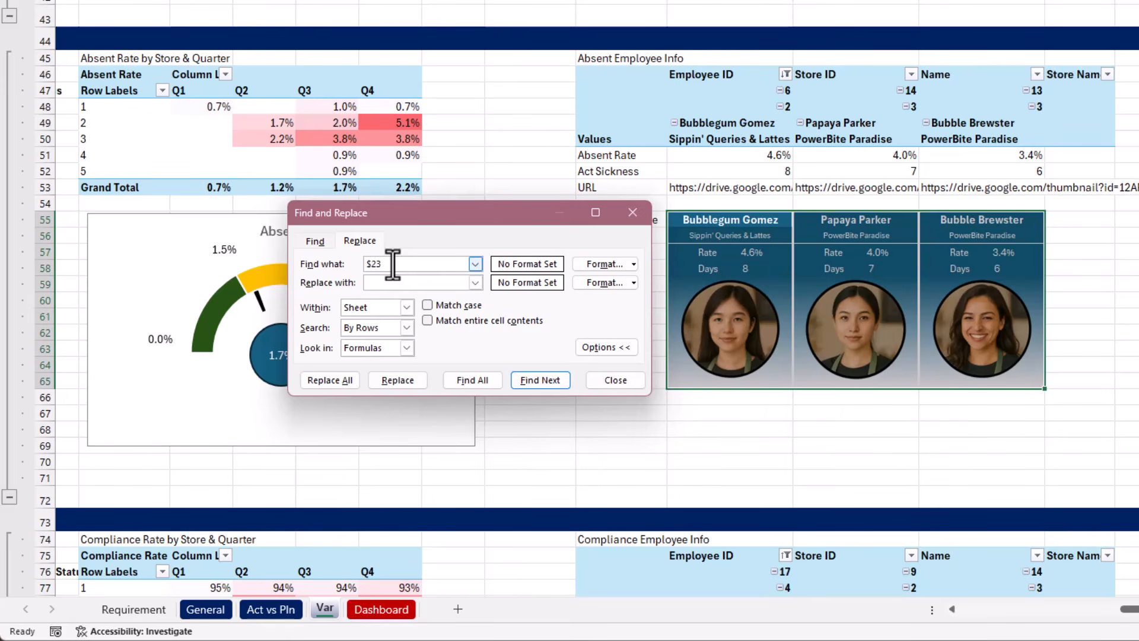
click(405, 348)
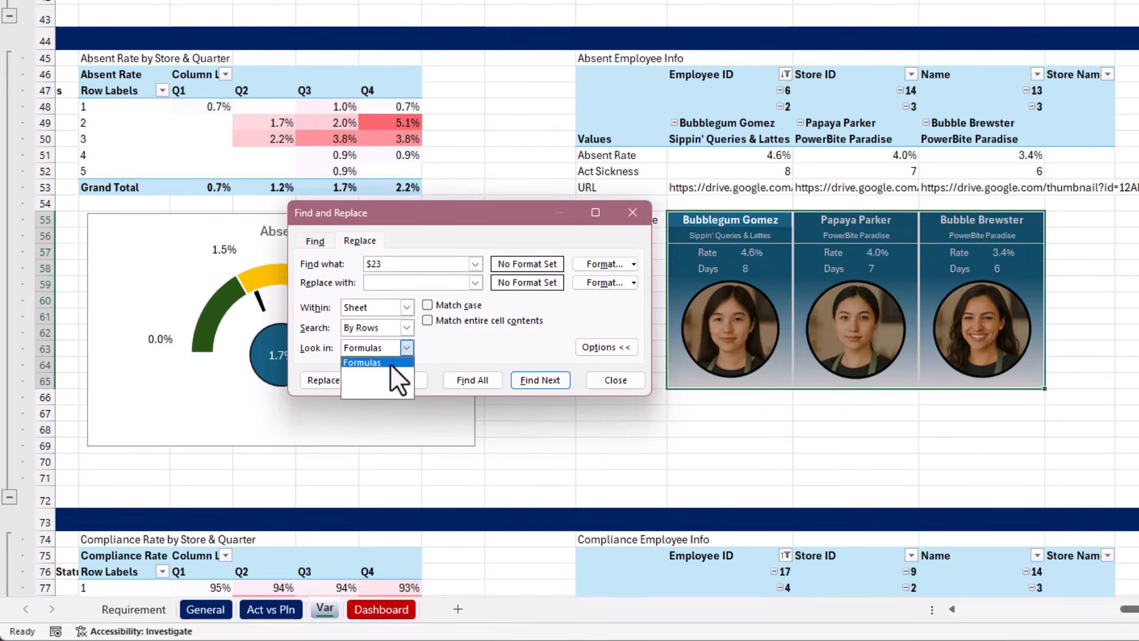
click(390, 363)
click(409, 275)
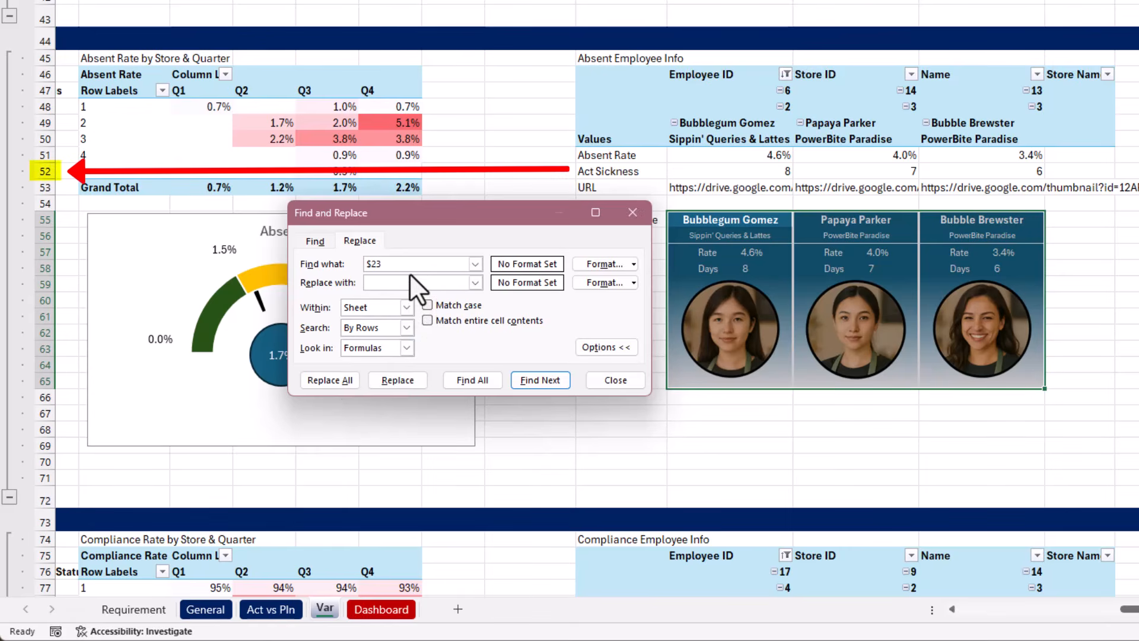
text($52)
click(345, 380)
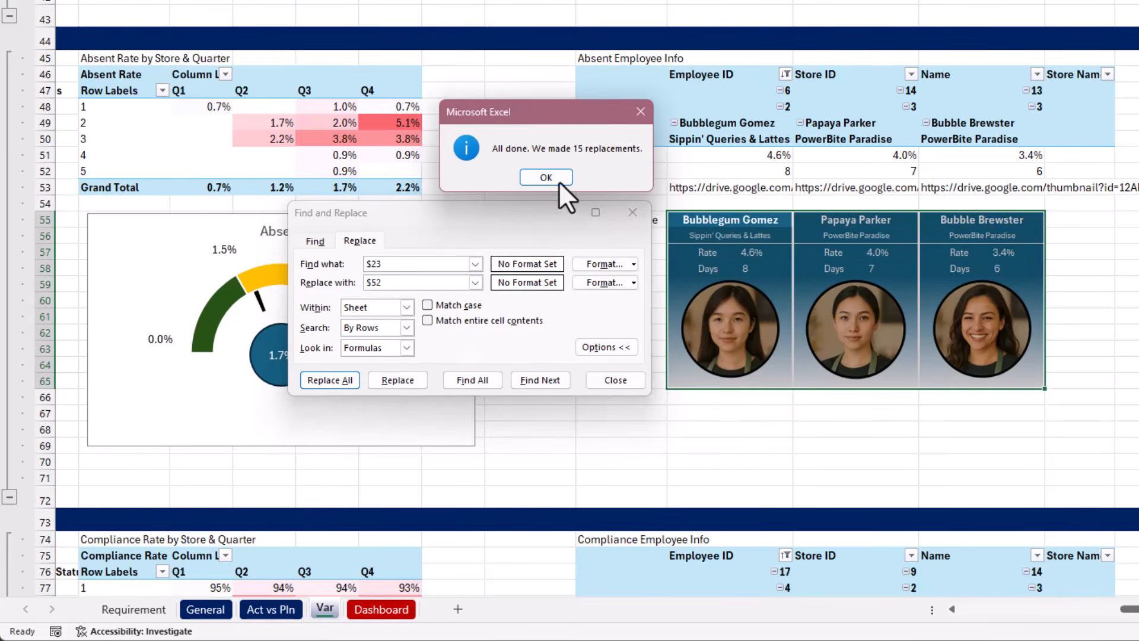
click(559, 180)
Replace every $23 reference with $81 in the formulas of the compliance employee cards (R84:T94)
scroll(745, 414, down, 10)
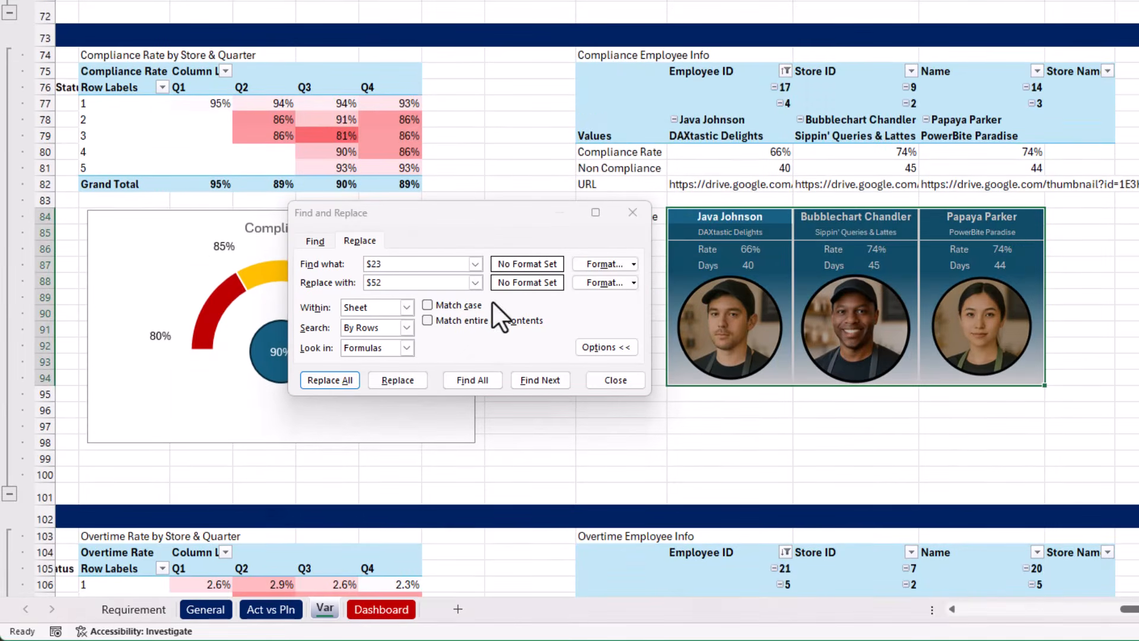
click(394, 282)
key(BackSpace)
key(BackSpace)
text(81)
click(346, 383)
Replace every $23 reference with $110 in the overtime employee cards (R113:T123) and check the formula in R113
scroll(740, 392, down, 10)
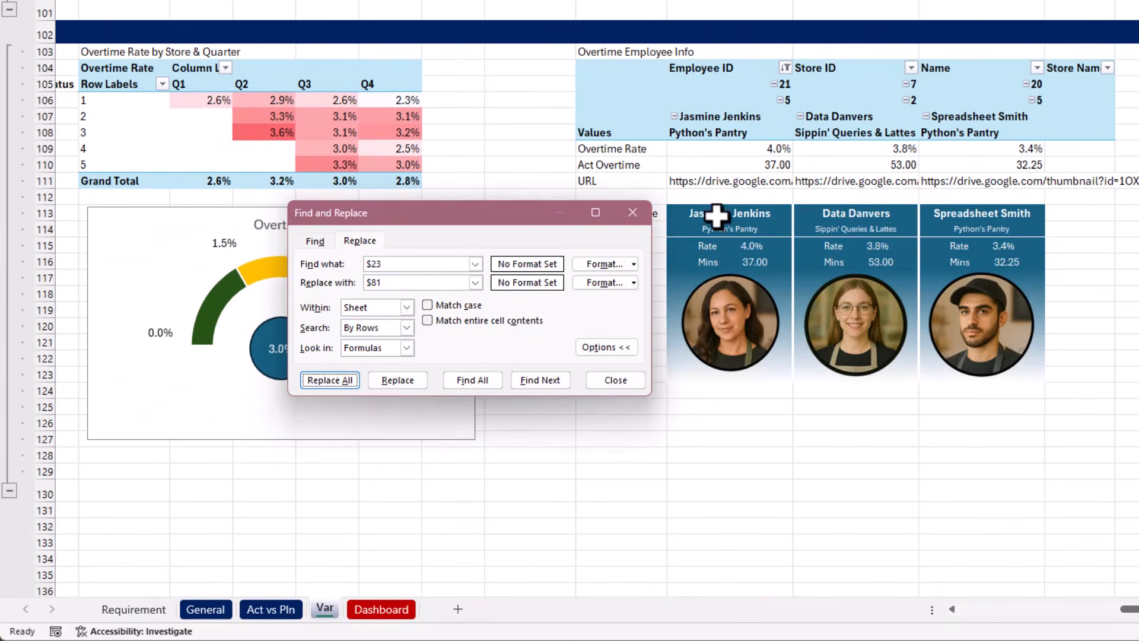
click(329, 380)
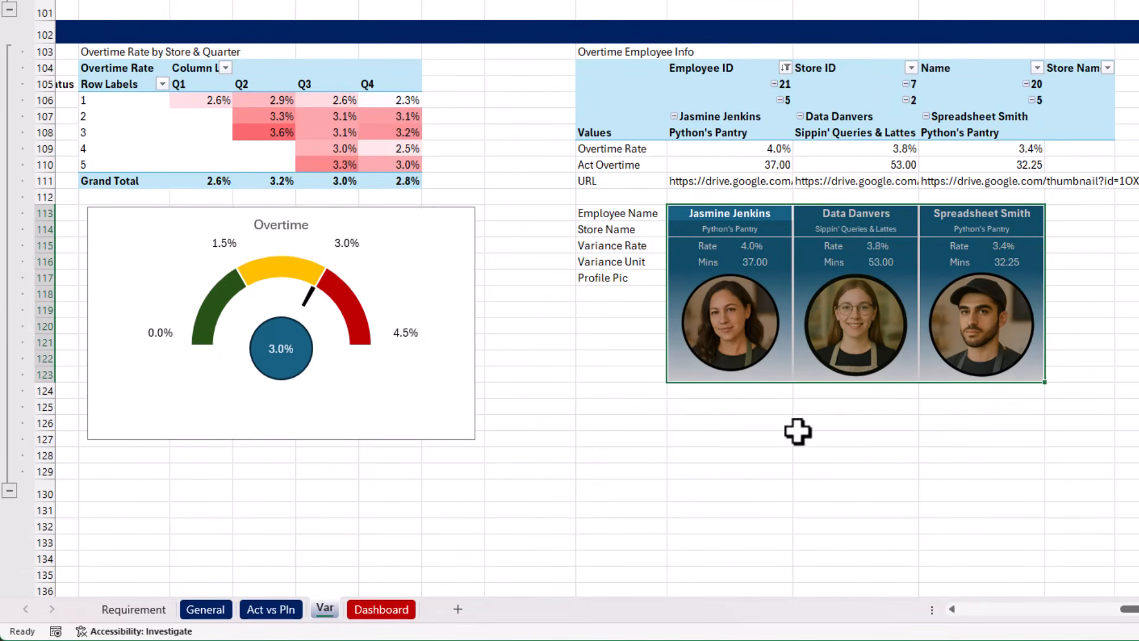
key(F2)
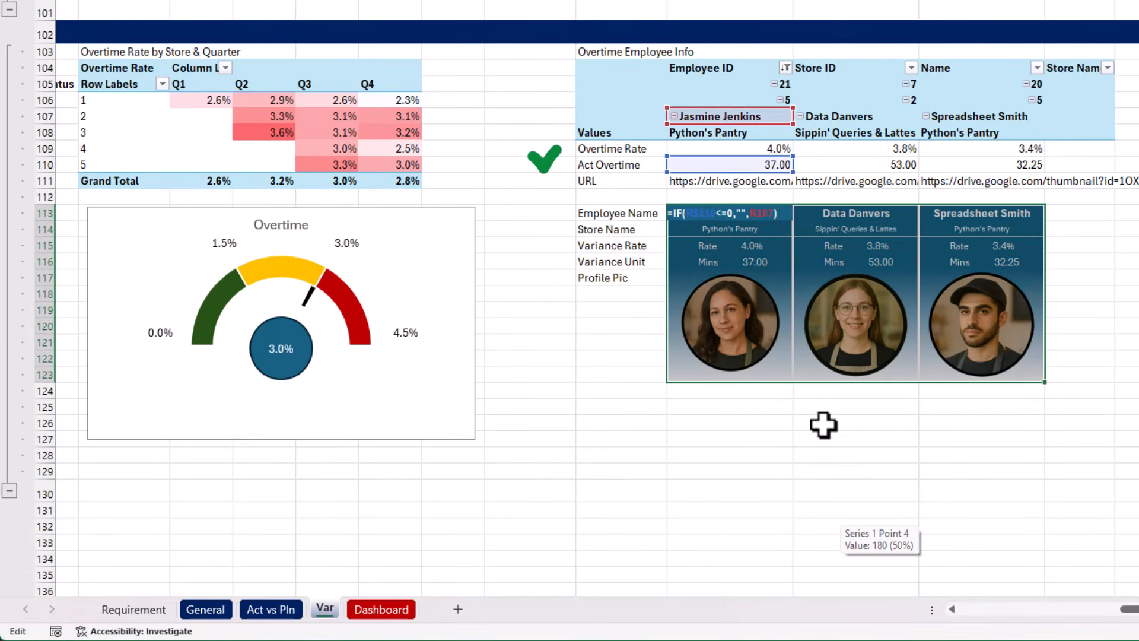
key(Escape)
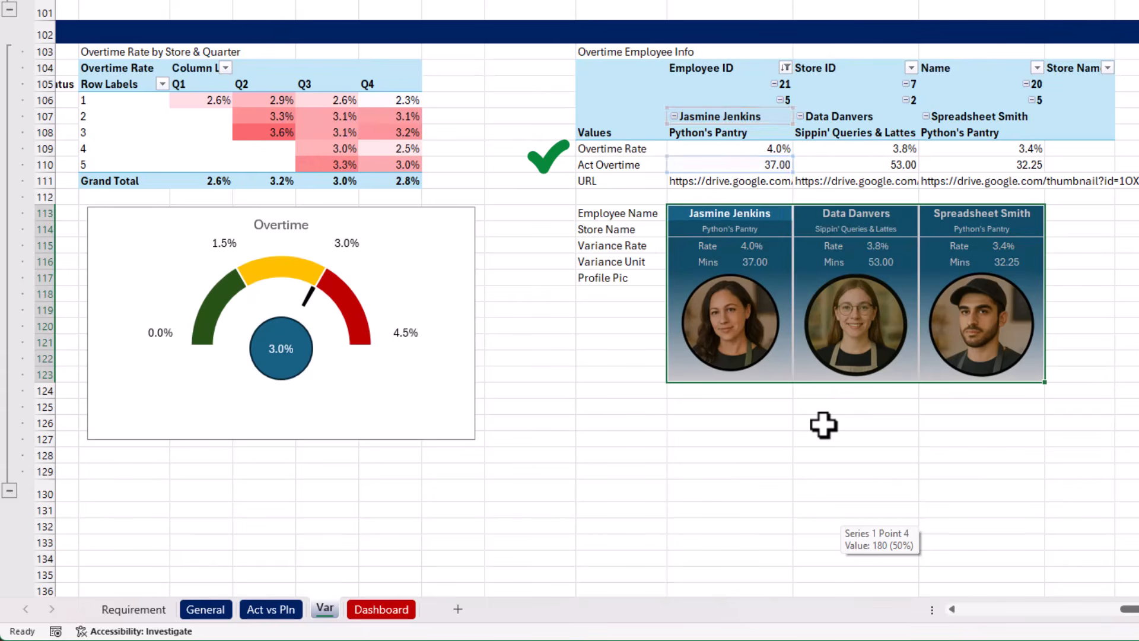